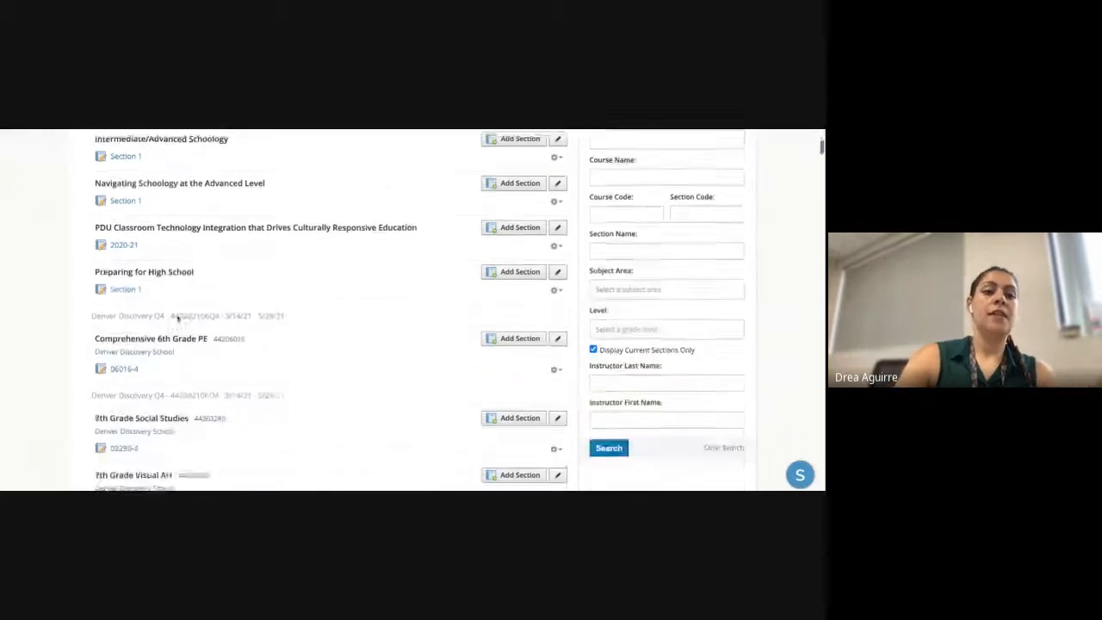
scroll(178, 319, down, 20)
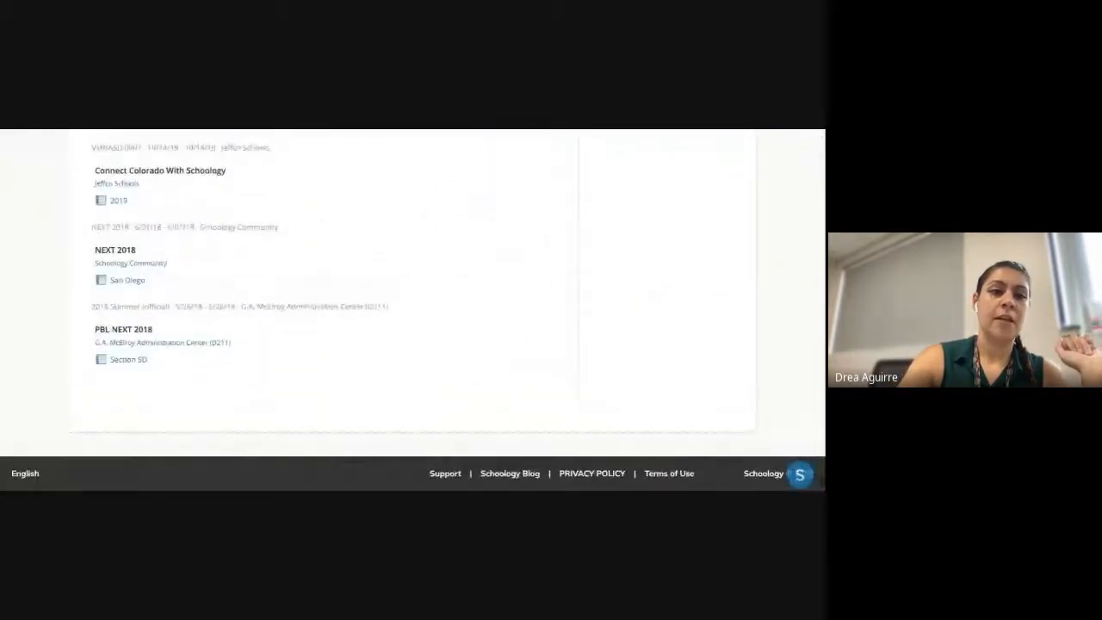
- Open the 7th Grade Social Studies course materials (section 02280-1, 02280-2)
scroll(327, 310, up, 20)
scroll(327, 310, up, 10)
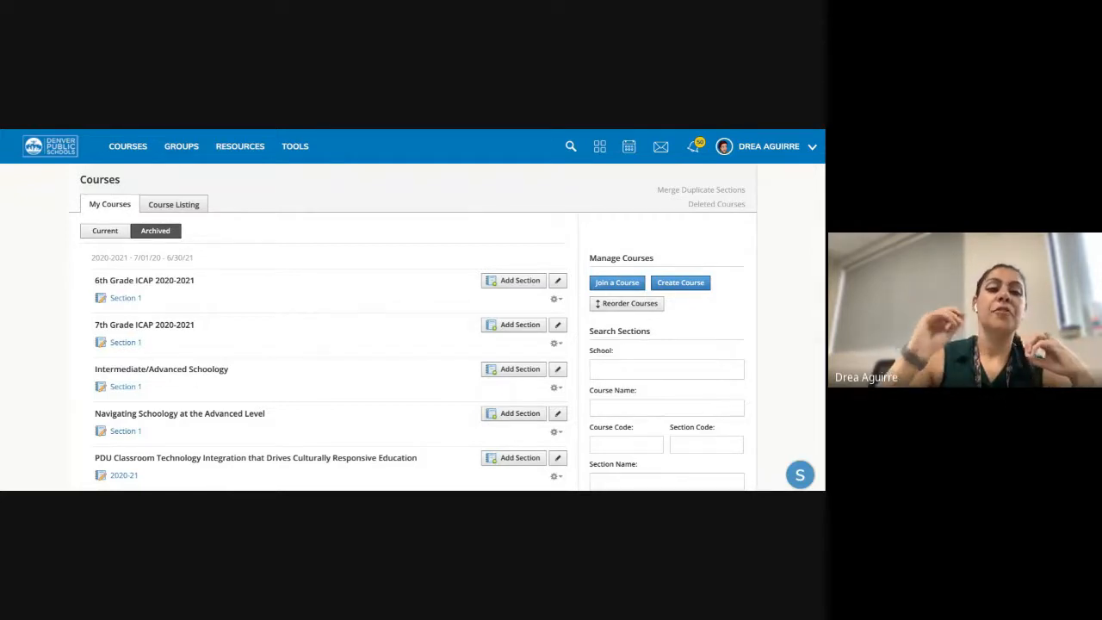
scroll(164, 305, down, 4)
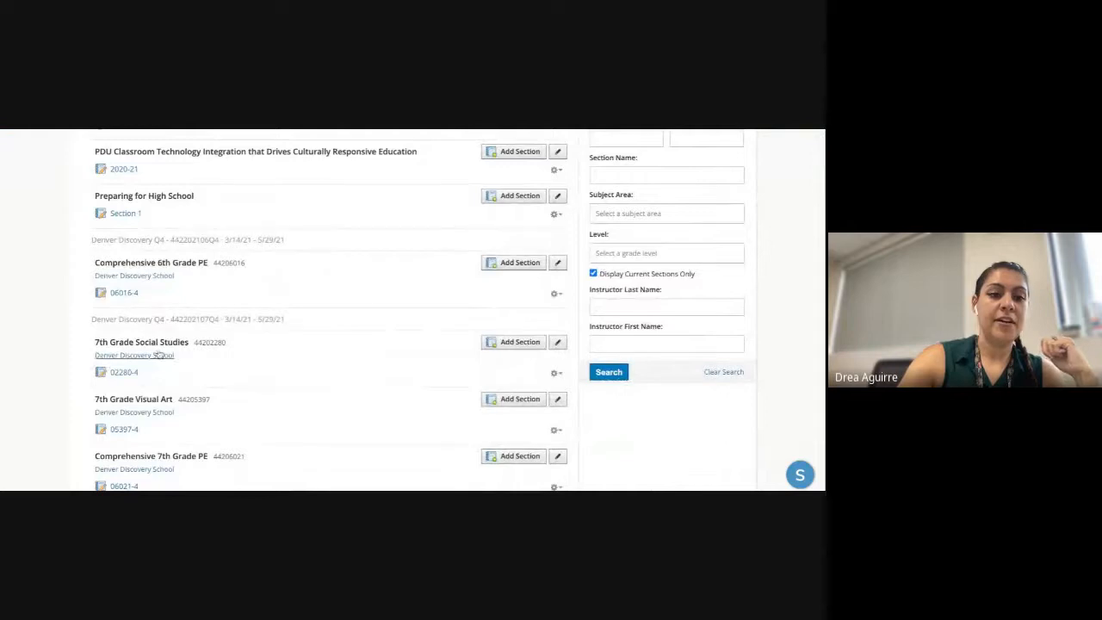
scroll(132, 399, down, 10)
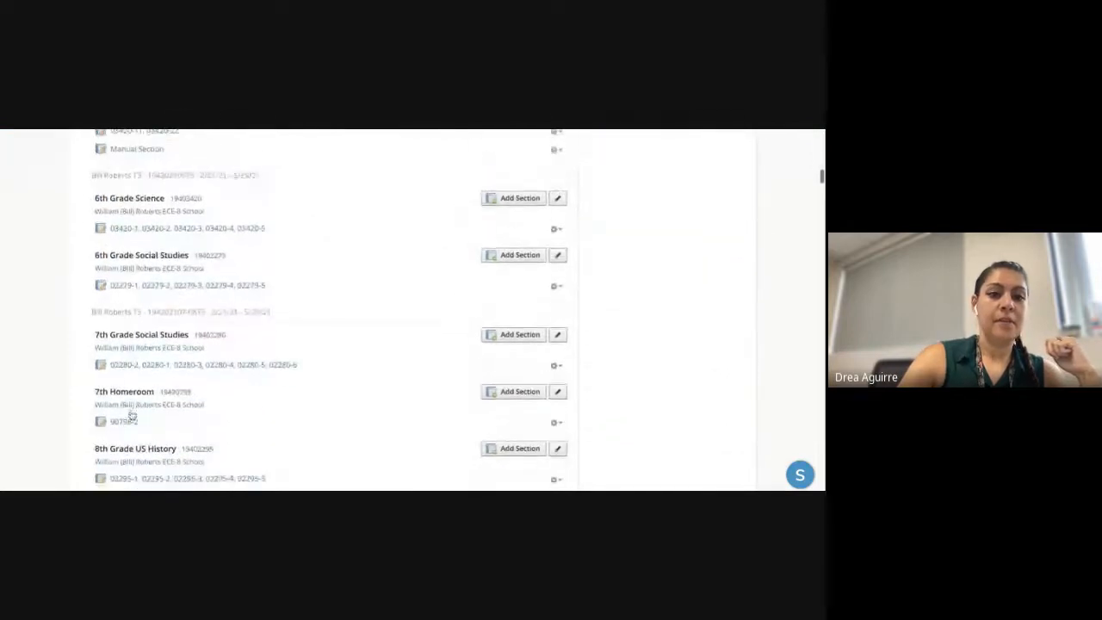
scroll(132, 416, down, 15)
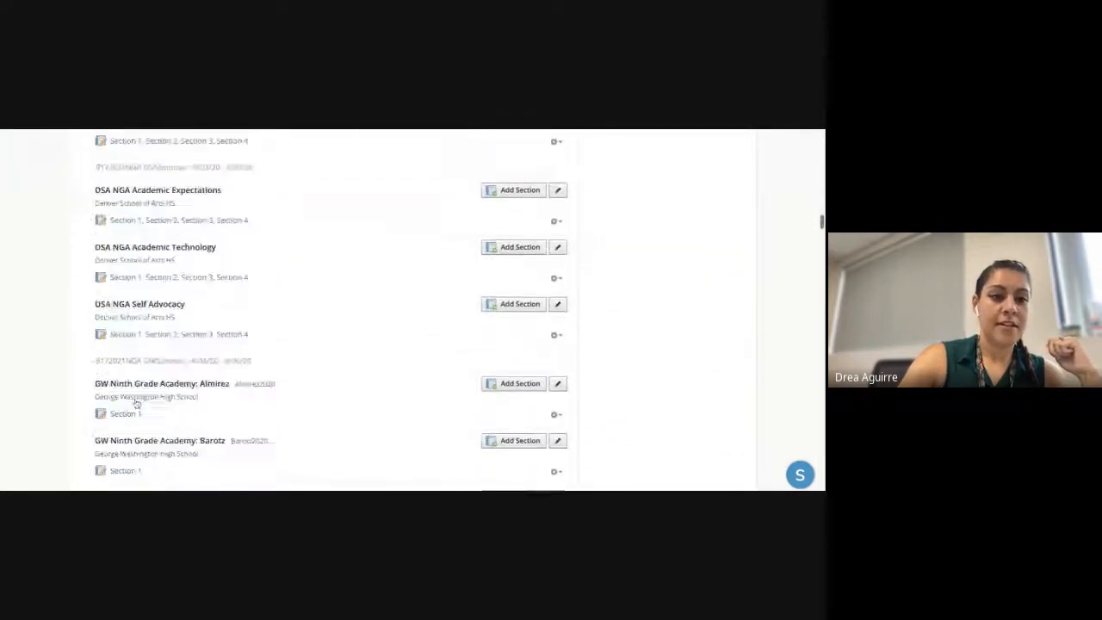
scroll(136, 403, down, 8)
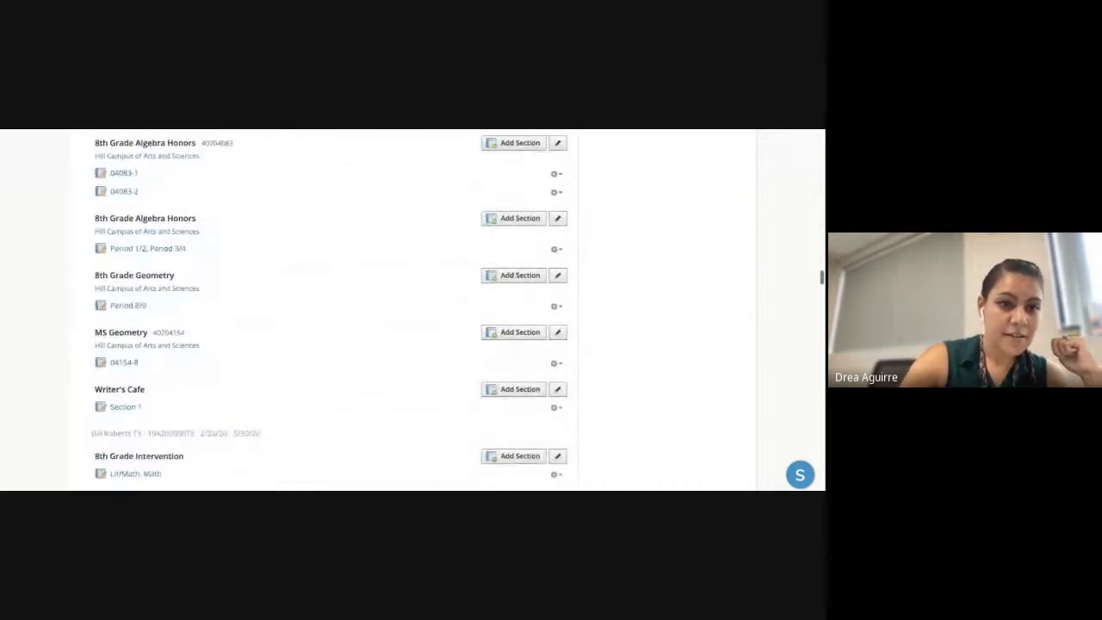
scroll(129, 404, down, 5)
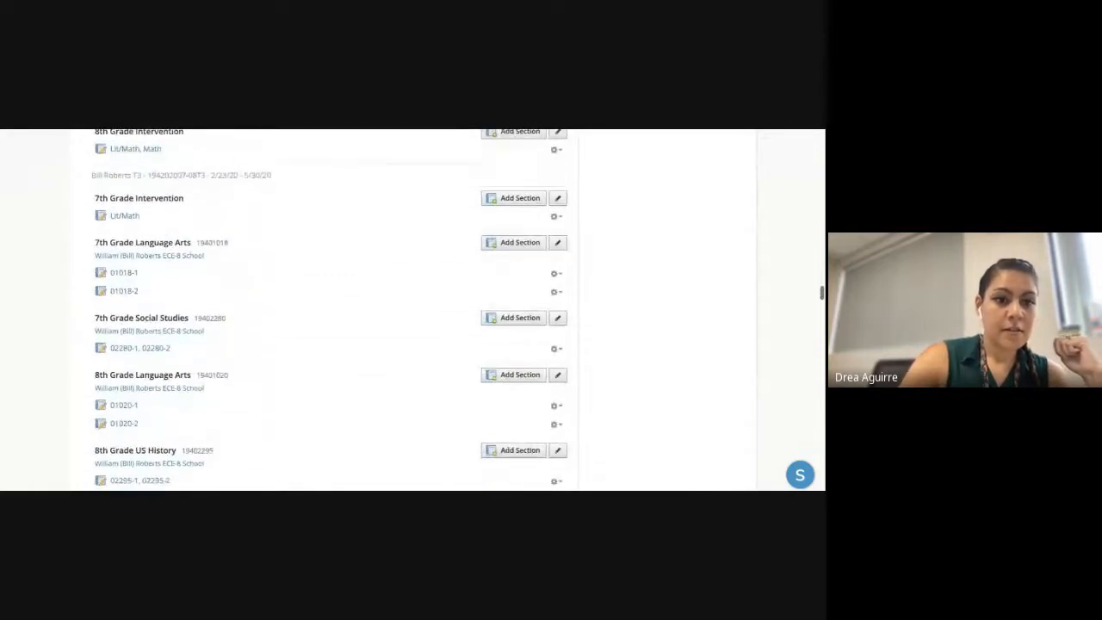
click(145, 350)
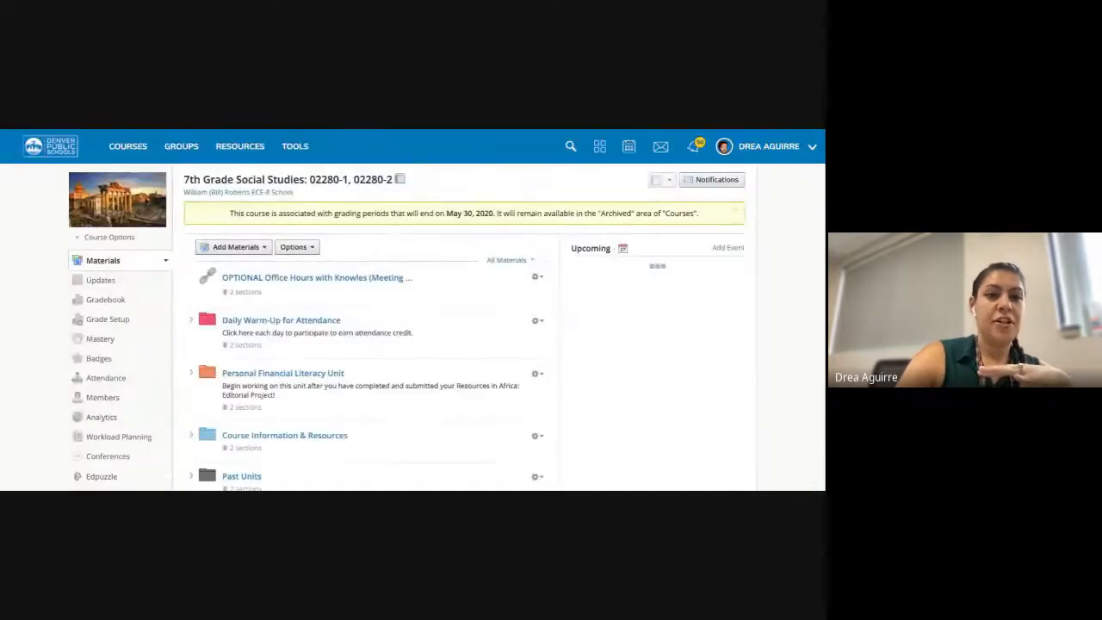
- Open Personal Financial Literacy Unit > Checkpoint 3: Income Breakdown and show the Savings 101 actions menu
scroll(347, 347, down, 2)
scroll(348, 347, down, 1)
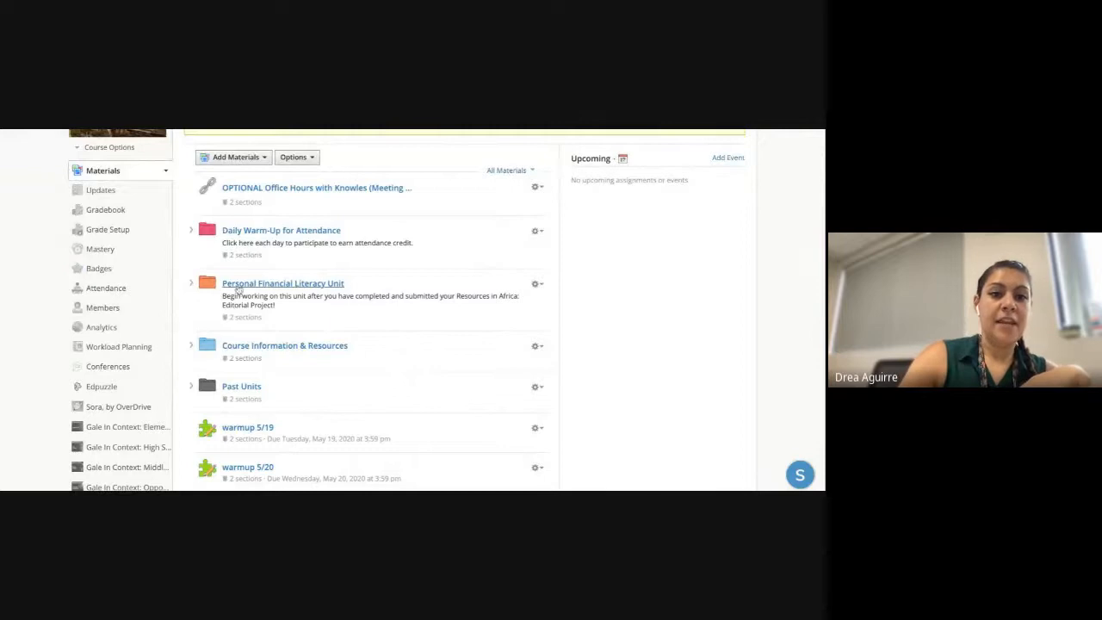
click(284, 283)
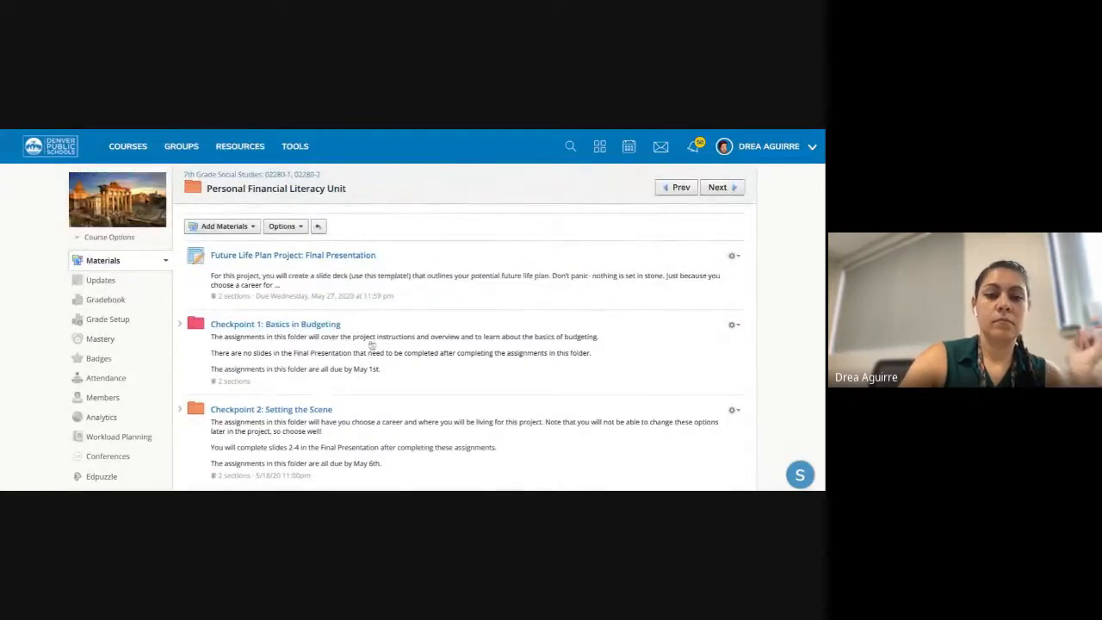
scroll(370, 345, down, 3)
scroll(350, 282, down, 2)
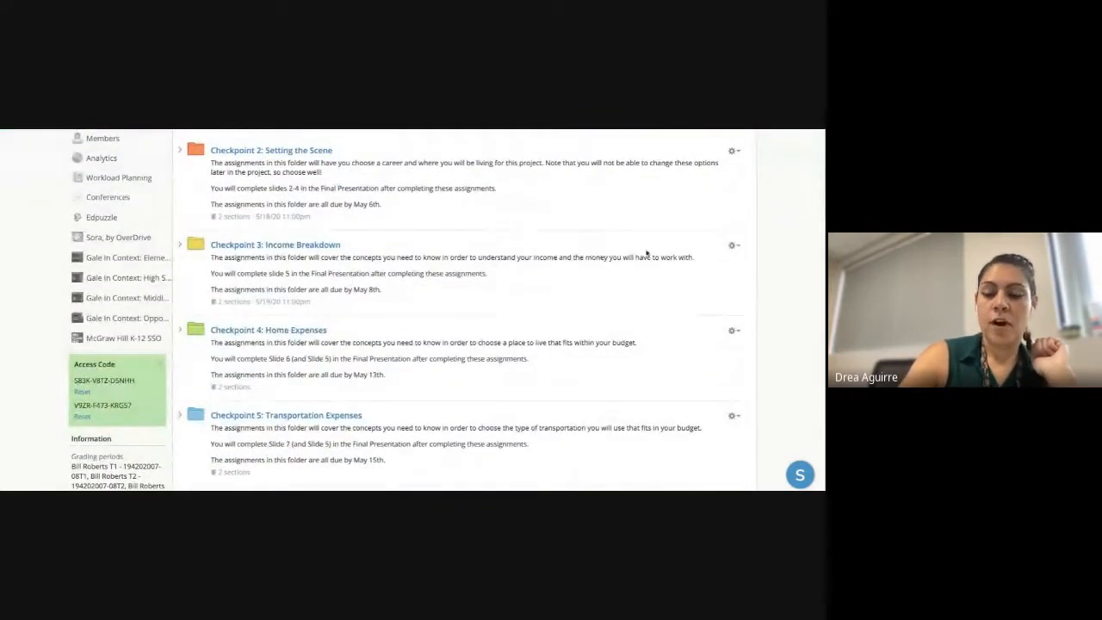
click(291, 249)
click(734, 315)
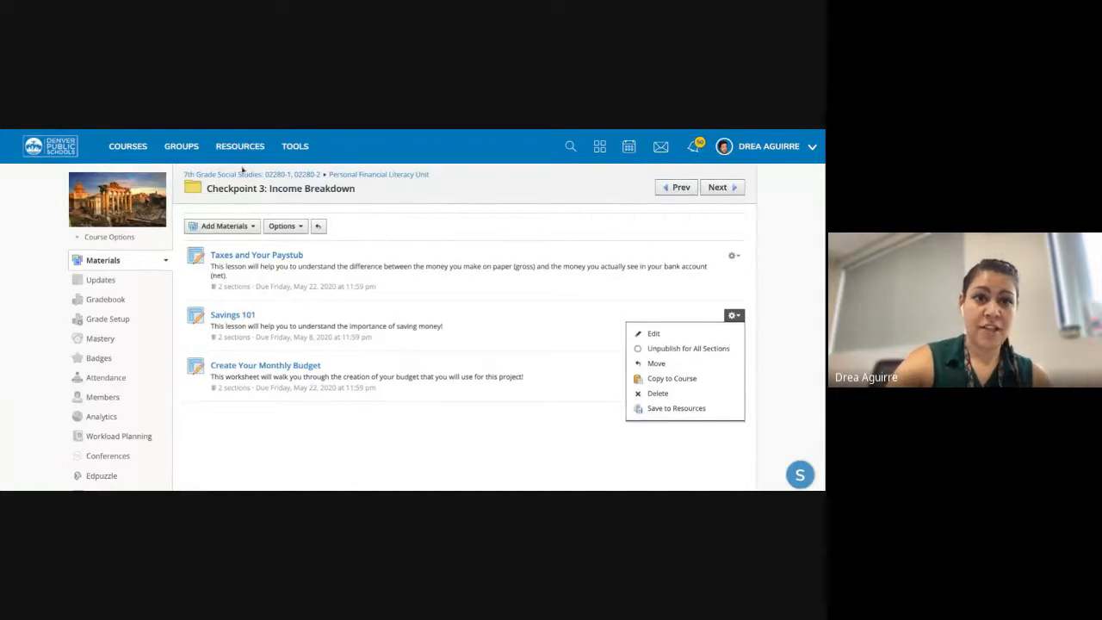
- Close the Savings 101 menu, return to course materials, and reopen the Personal Financial Literacy Unit folder
click(216, 178)
click(217, 178)
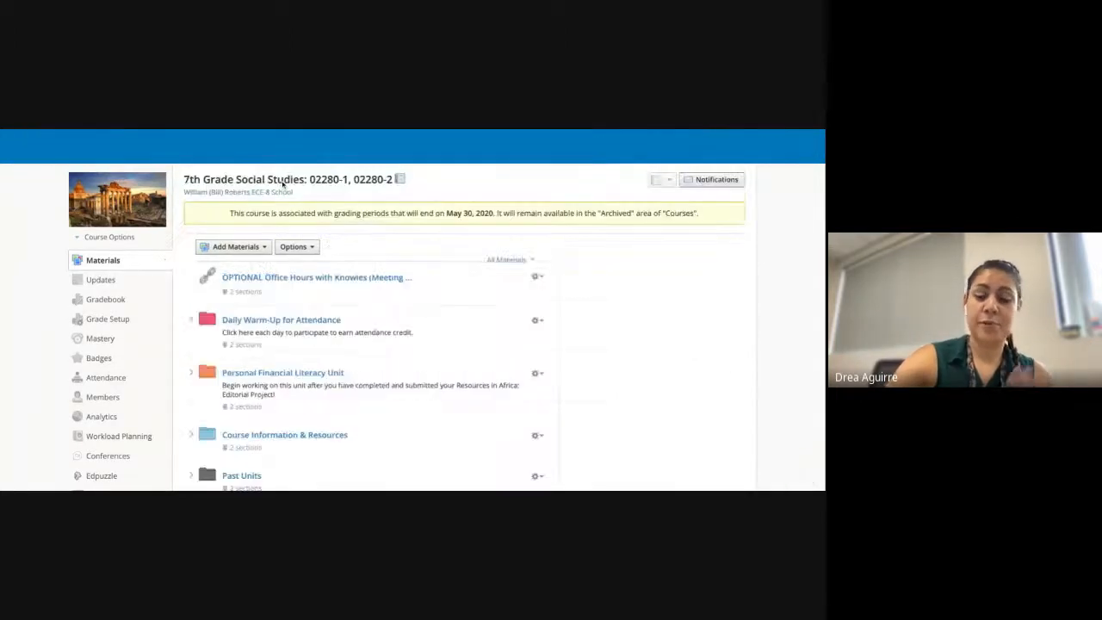
scroll(472, 328, down, 2)
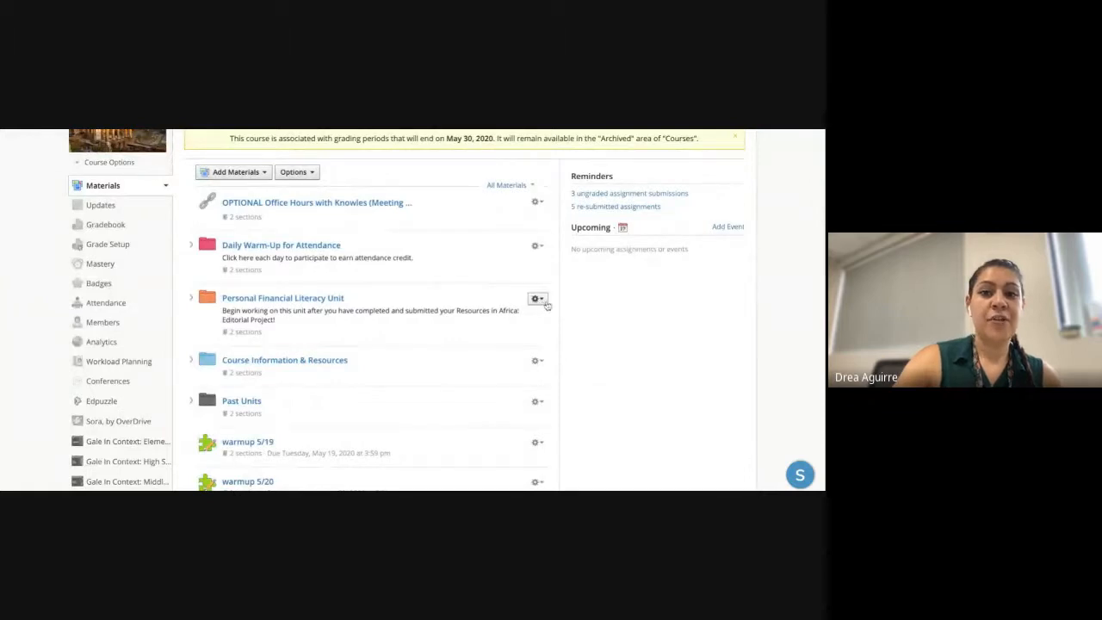
click(537, 300)
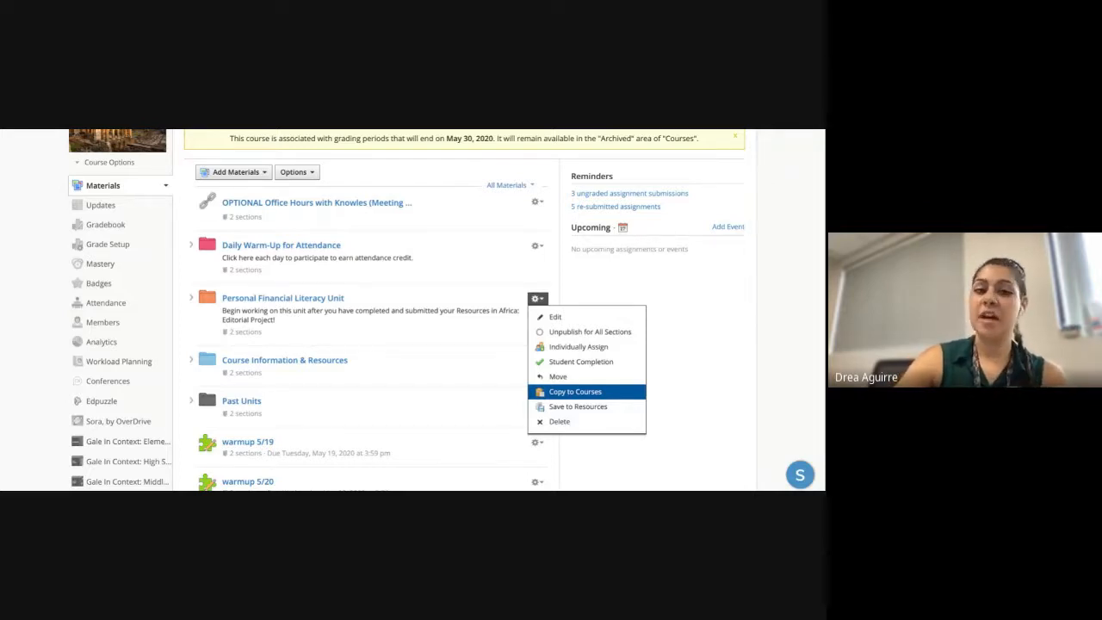
click(308, 307)
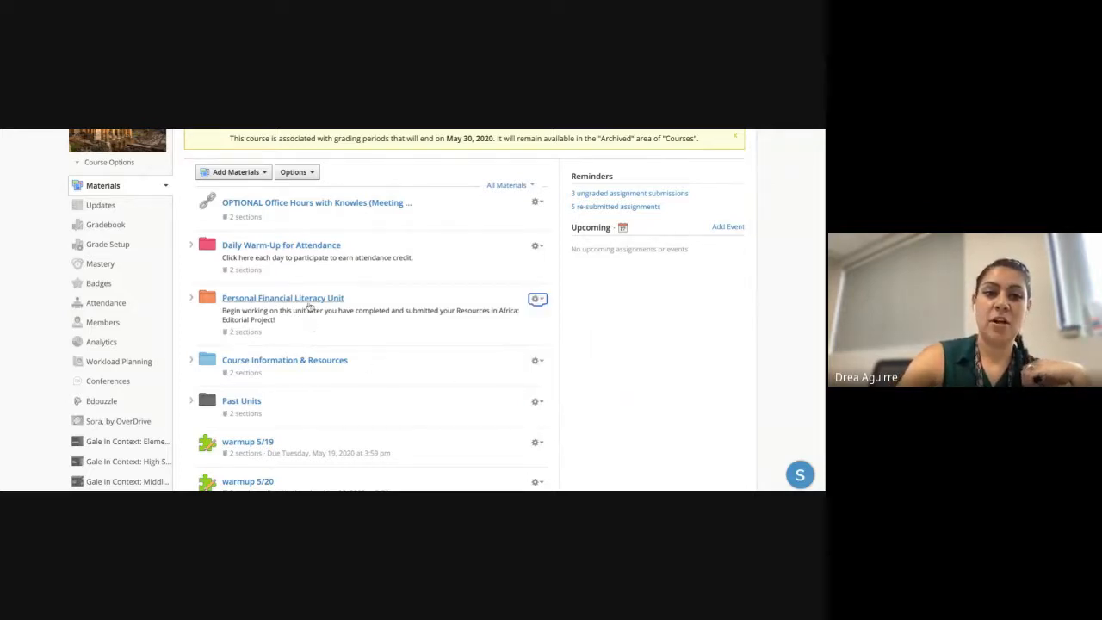
click(308, 300)
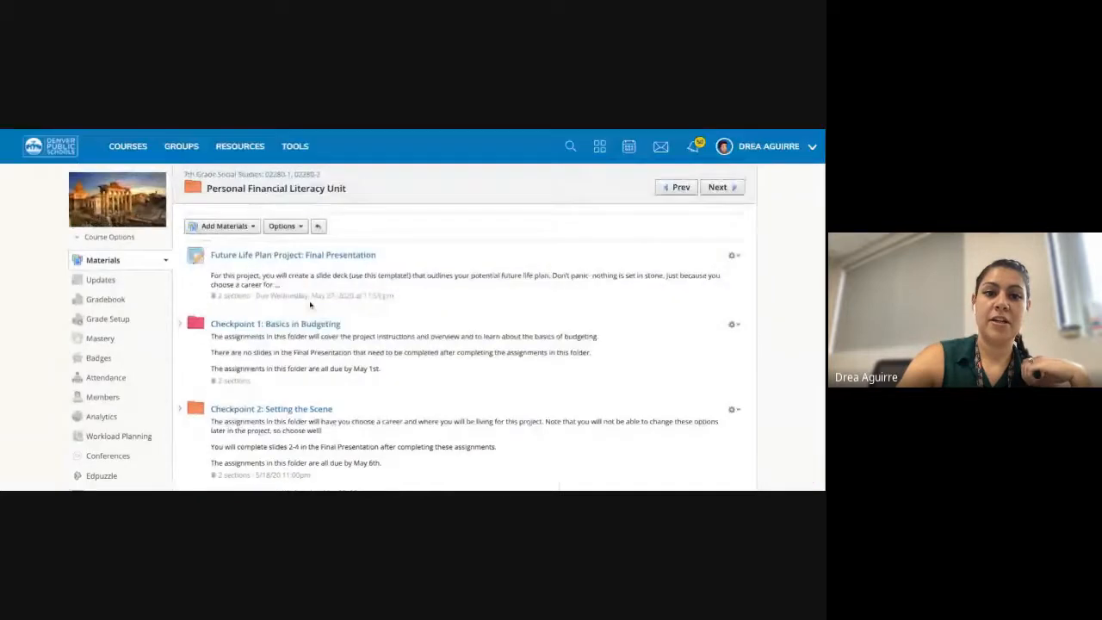
- Open Checkpoint 2: Setting the Scene and view the Choosing a Career assignment
click(285, 412)
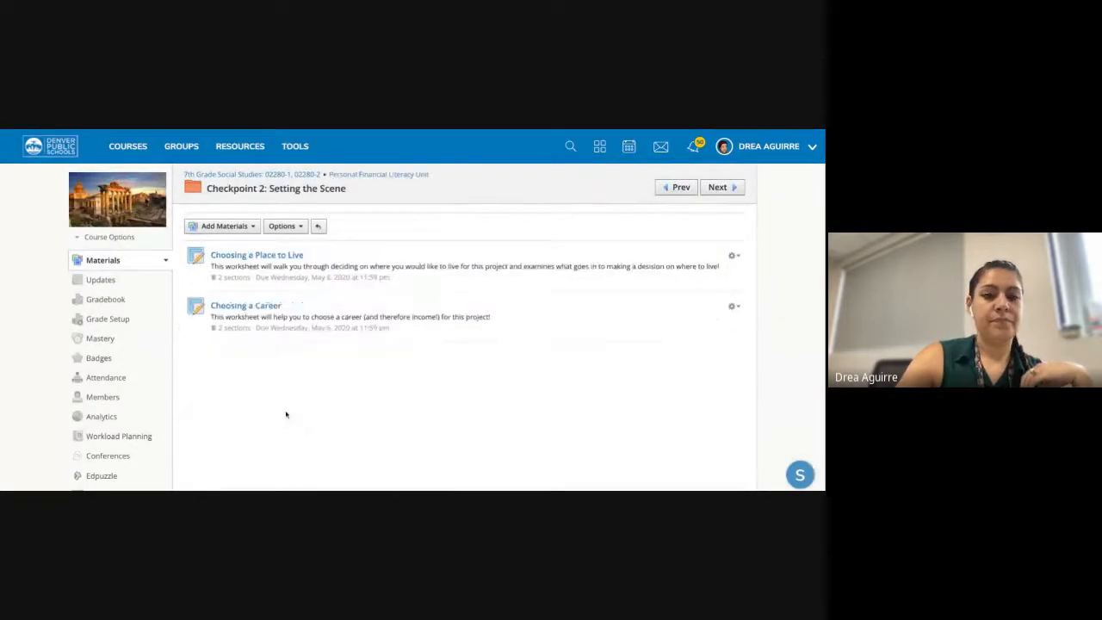
click(247, 307)
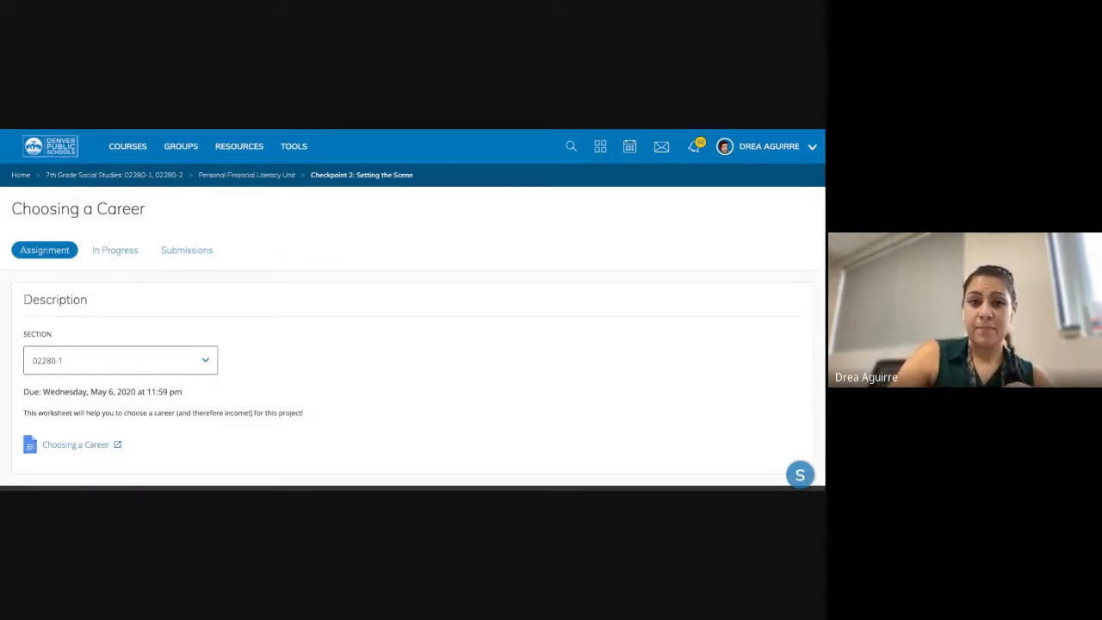
click(114, 150)
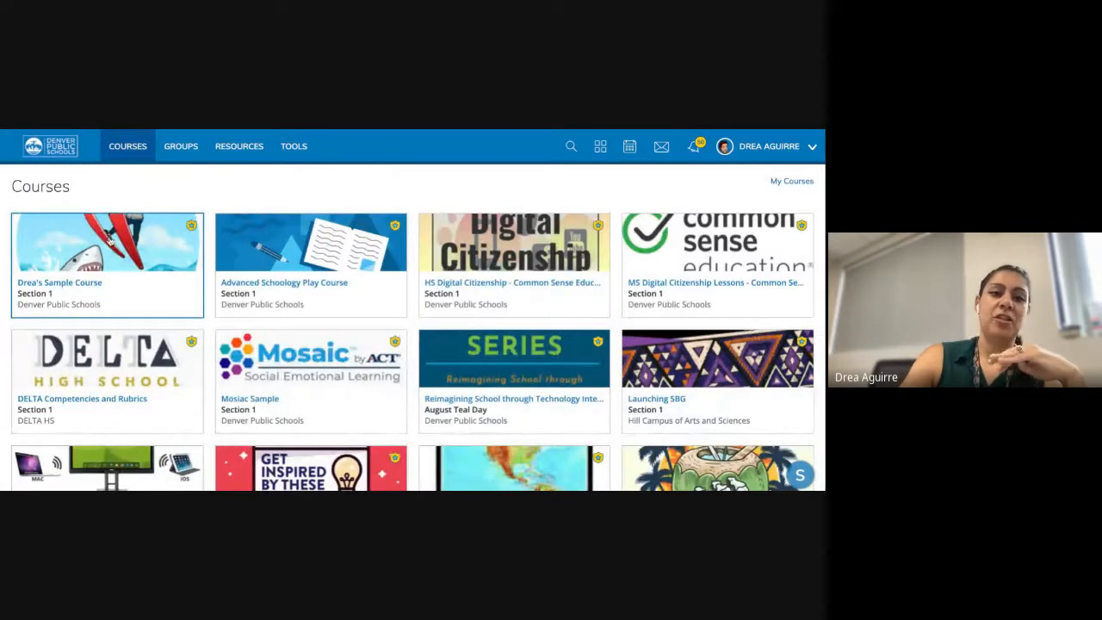
click(109, 250)
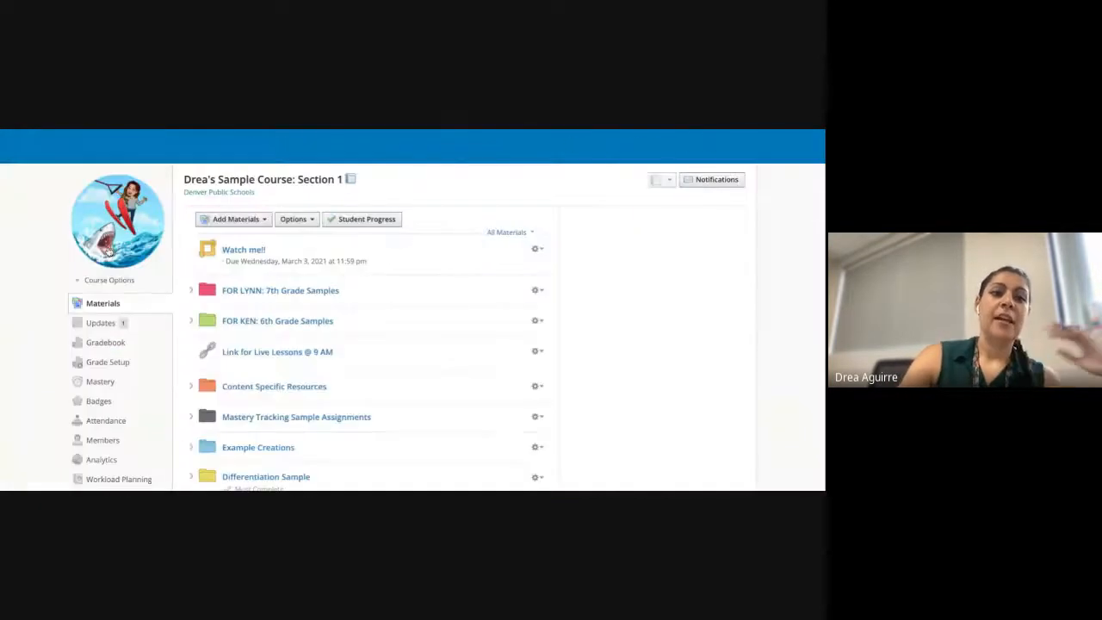
click(99, 383)
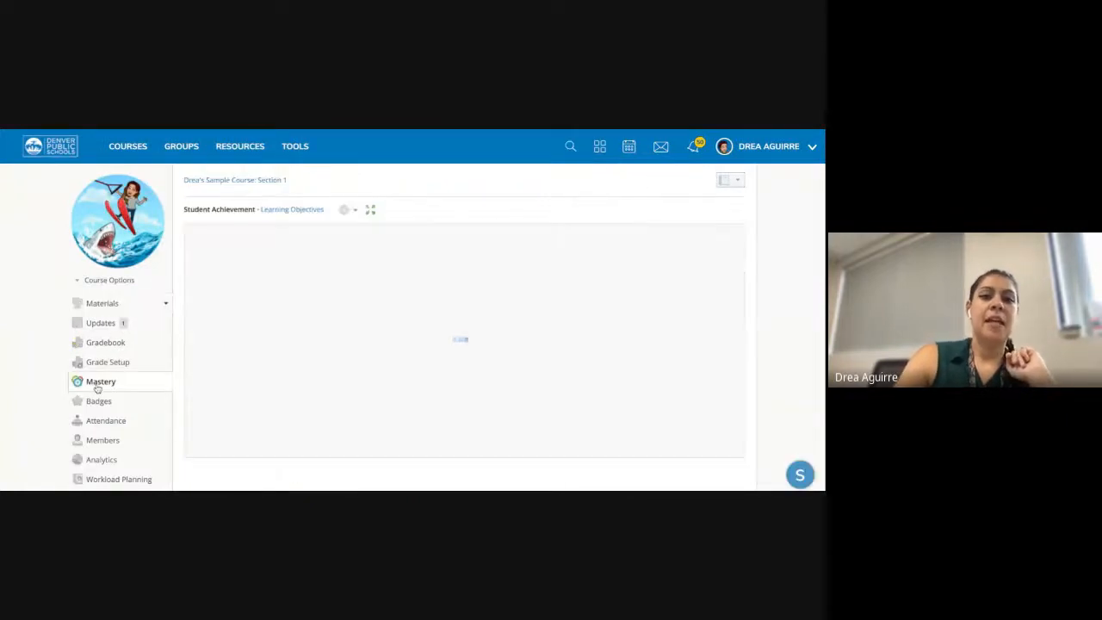
scroll(340, 284, down, 1)
scroll(335, 322, up, 1)
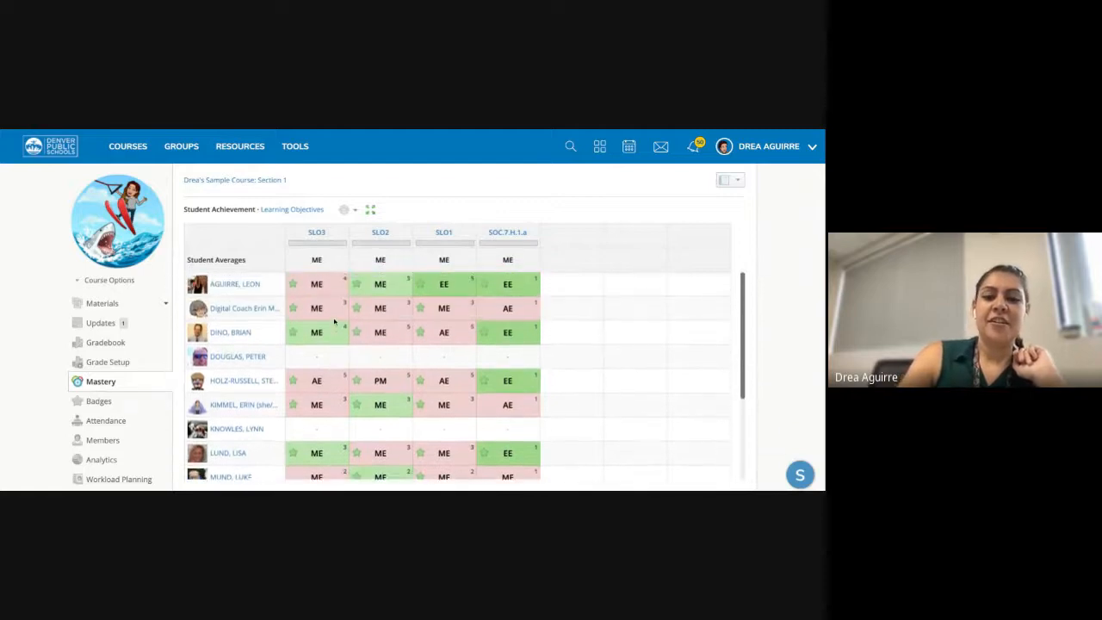
scroll(335, 322, down, 1)
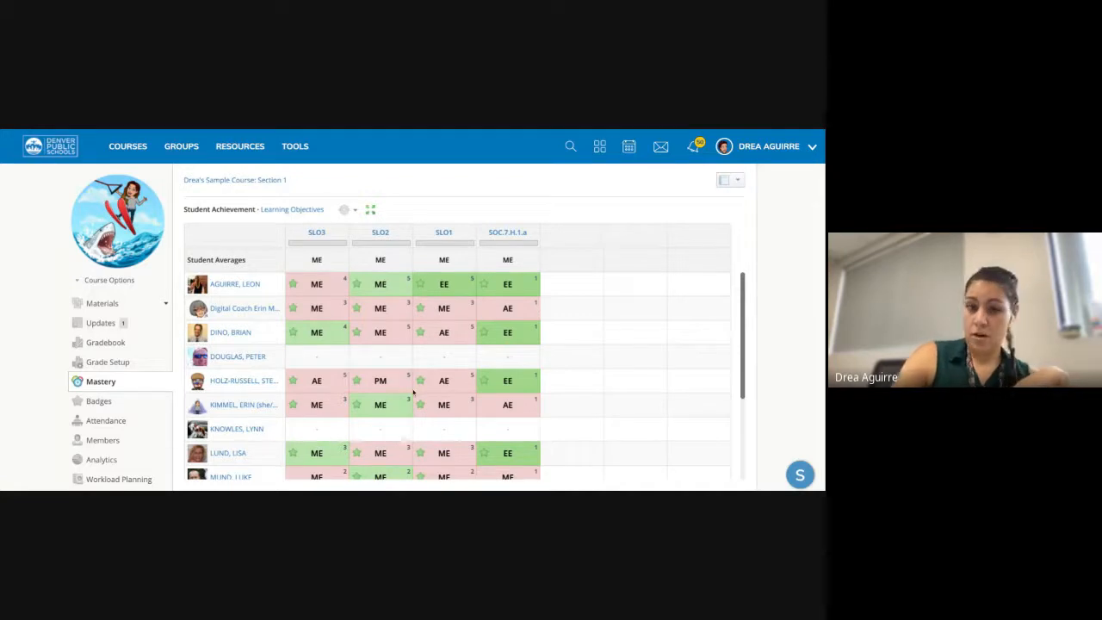
mouse_move(410, 396)
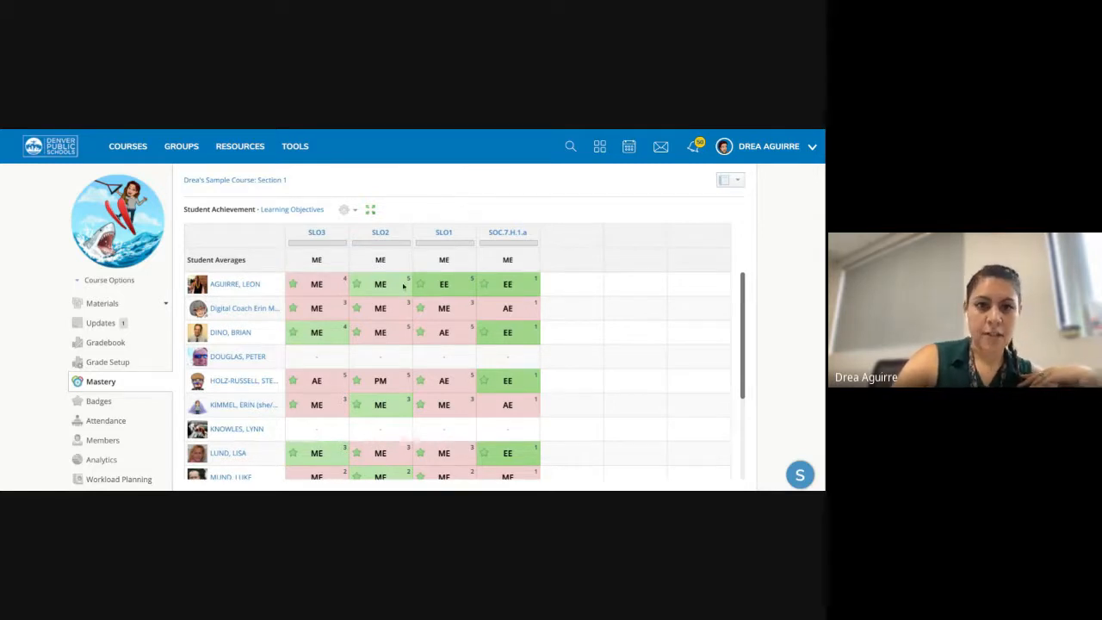
- Change the Mastery Settings scale from SLO Sample Scale to Numeric and save
click(316, 210)
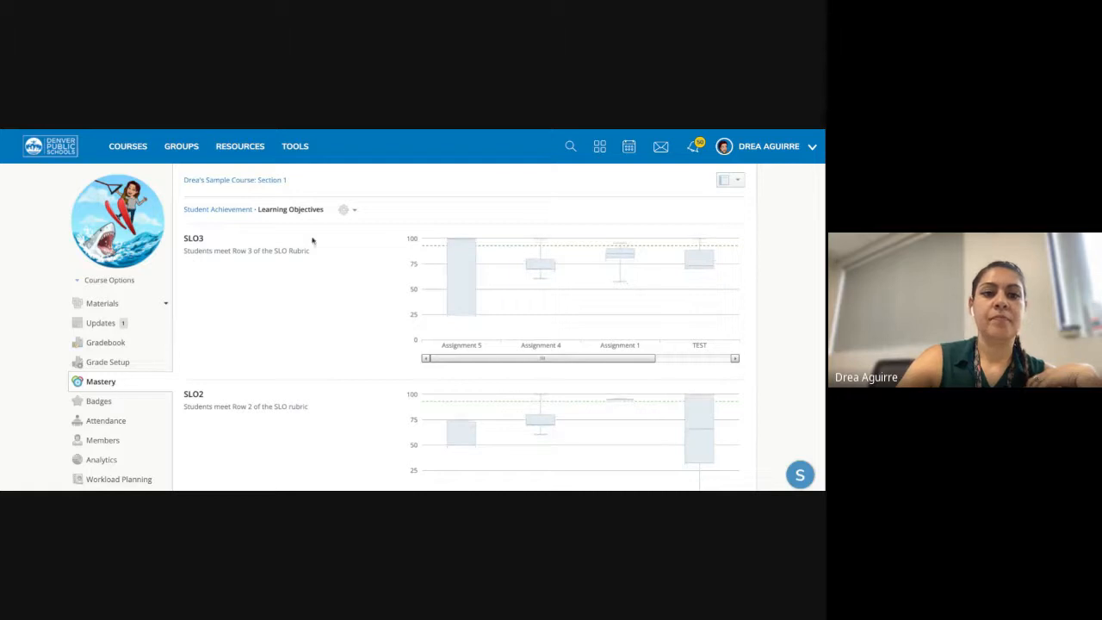
click(349, 210)
click(373, 232)
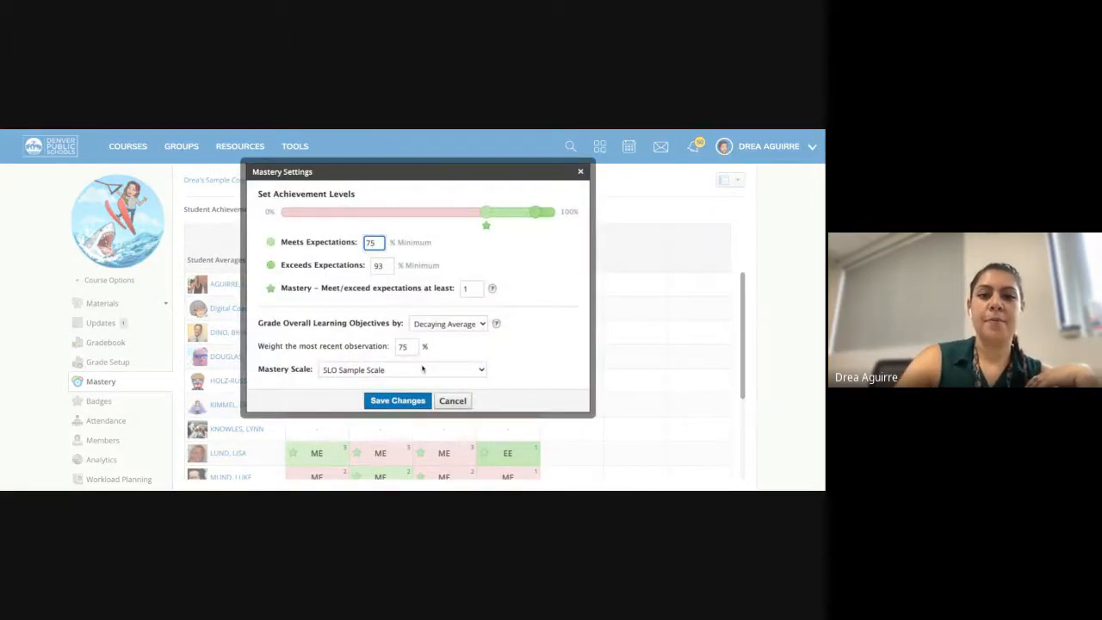
click(419, 375)
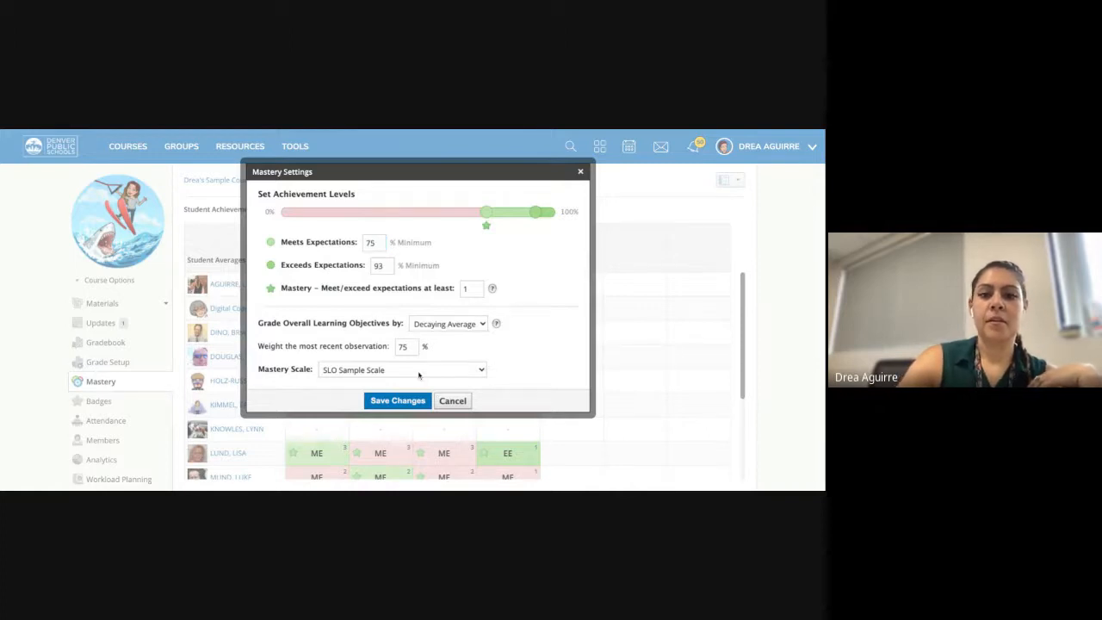
click(392, 366)
click(407, 402)
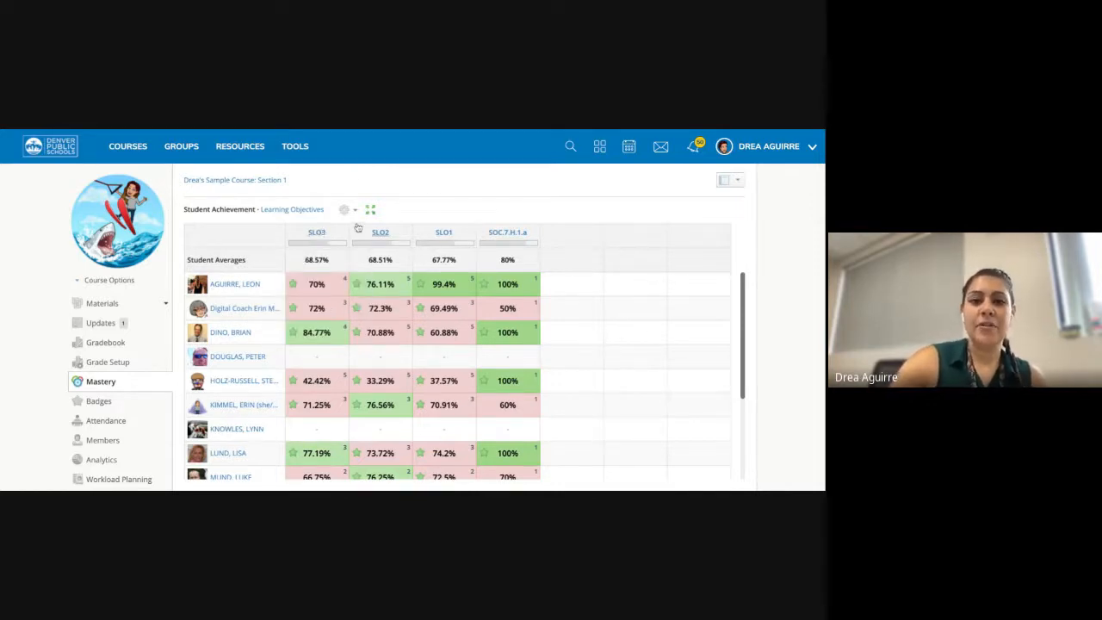
mouse_move(526, 239)
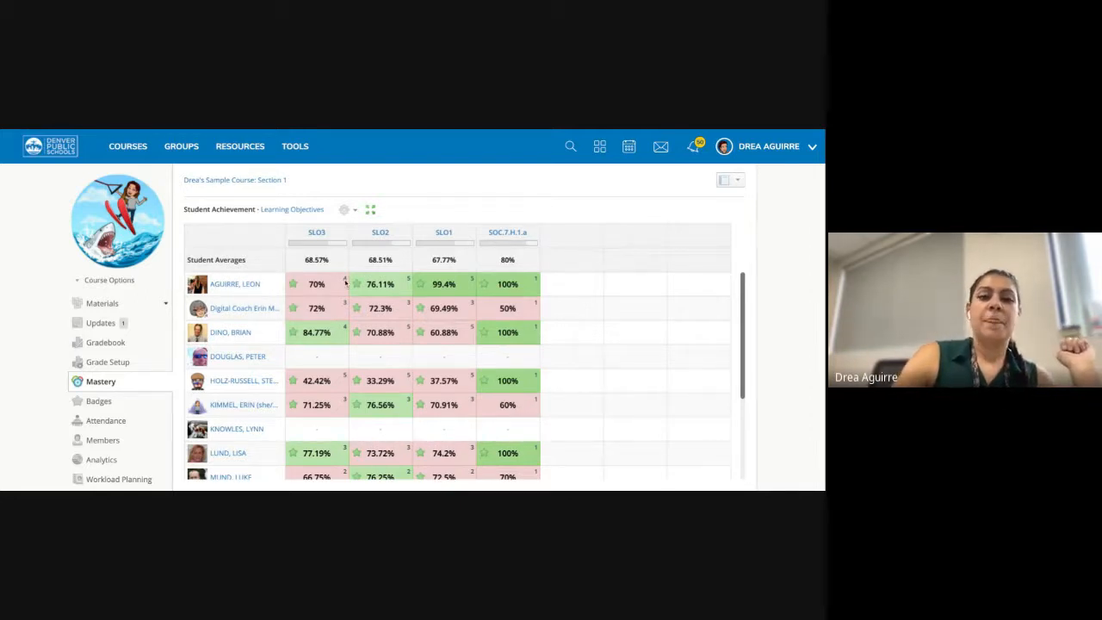
mouse_move(346, 280)
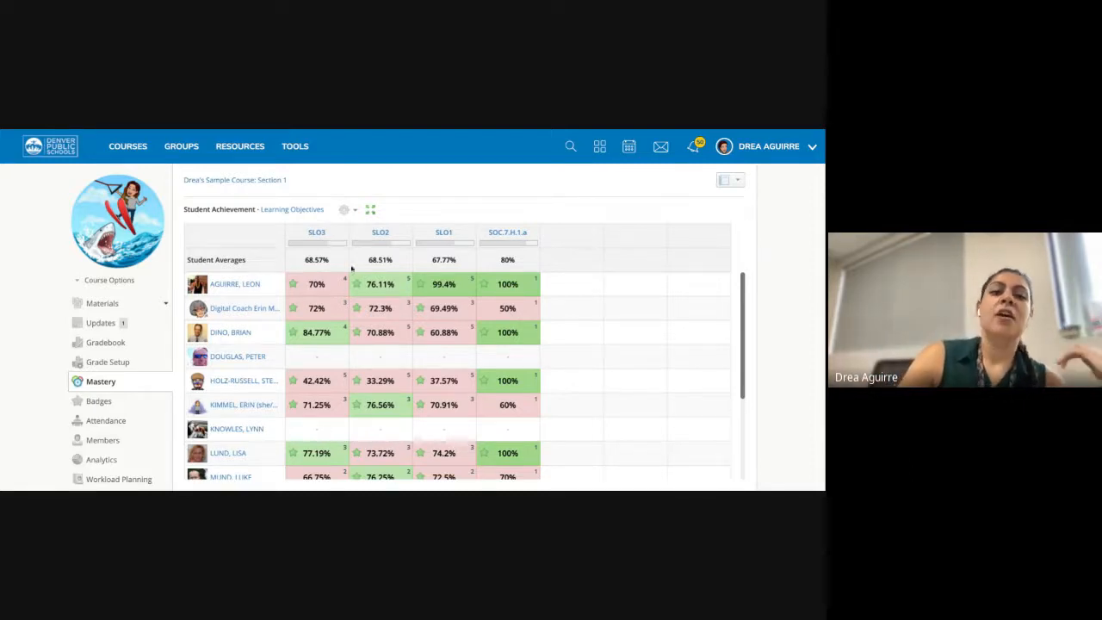
mouse_move(345, 279)
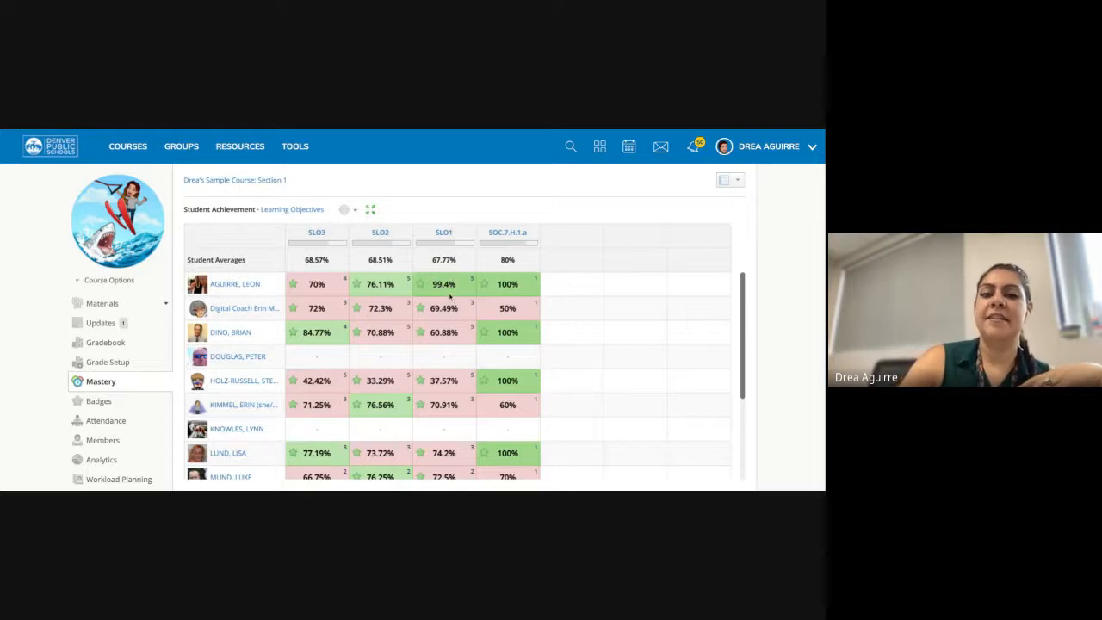
click(346, 210)
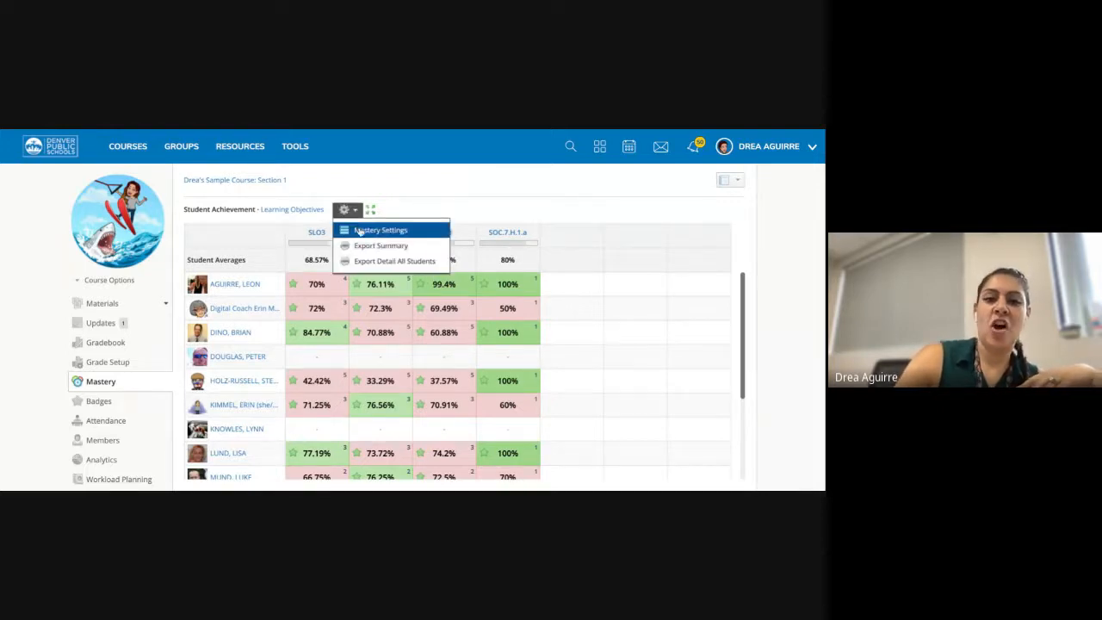
click(380, 231)
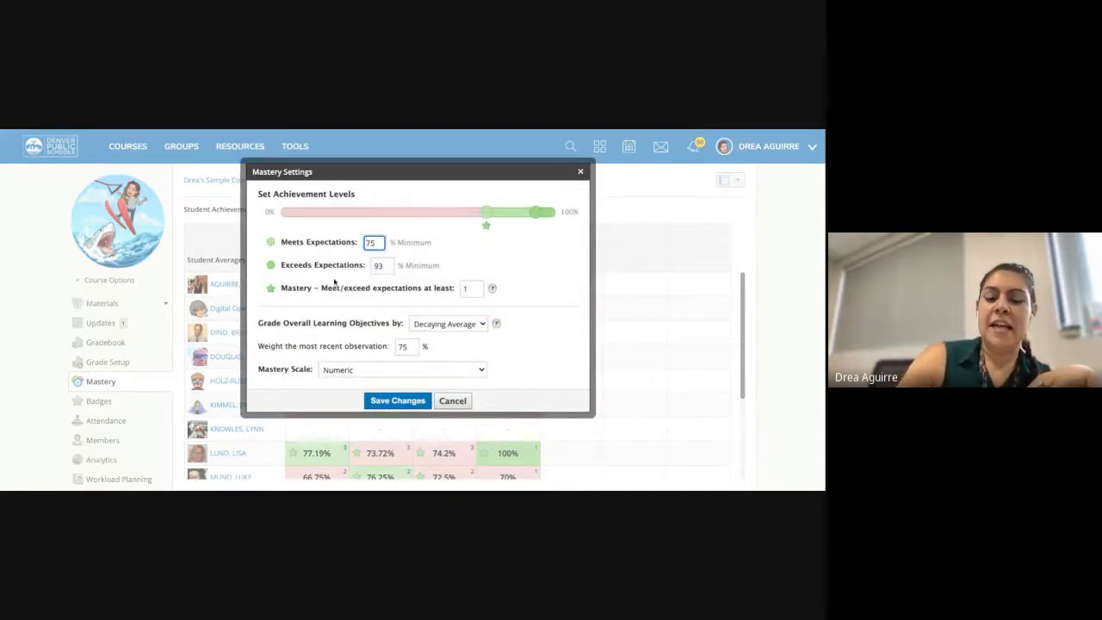
click(470, 288)
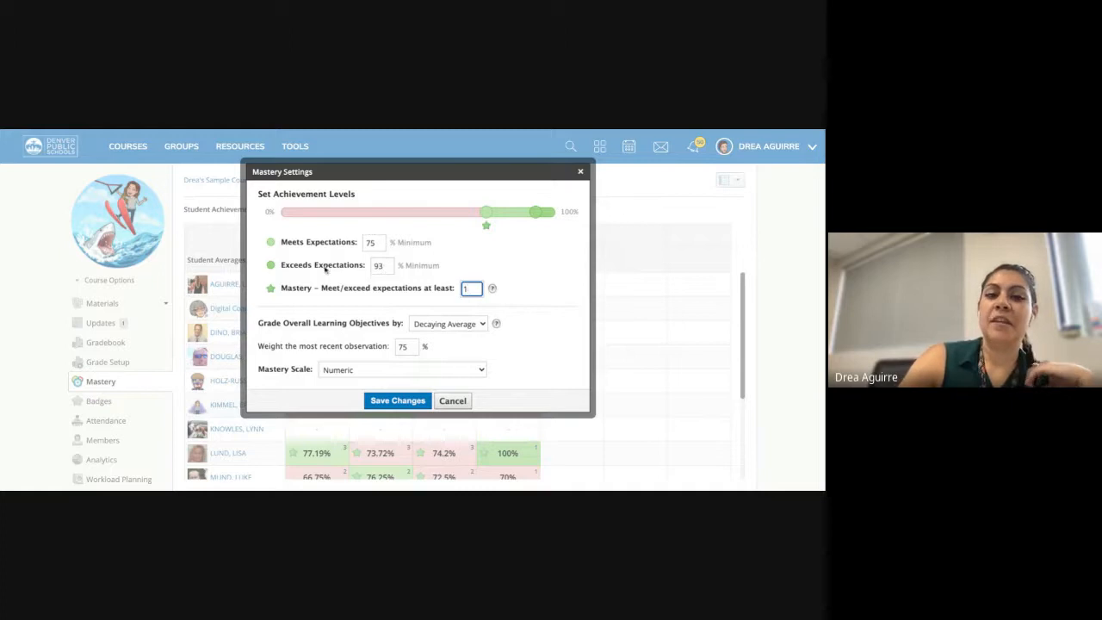
click(384, 266)
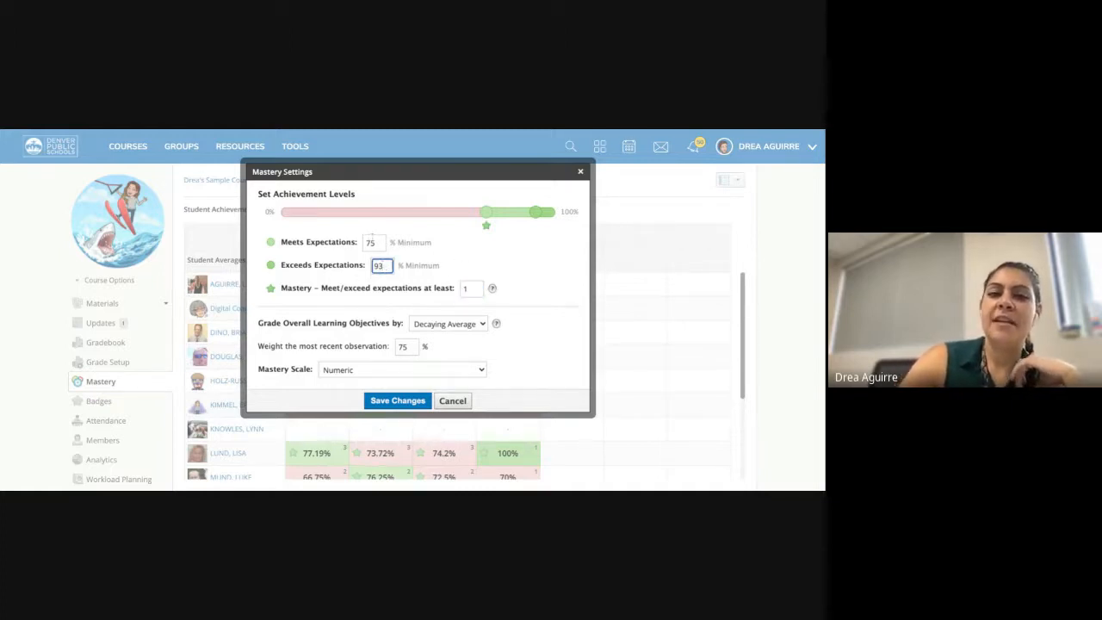
click(379, 242)
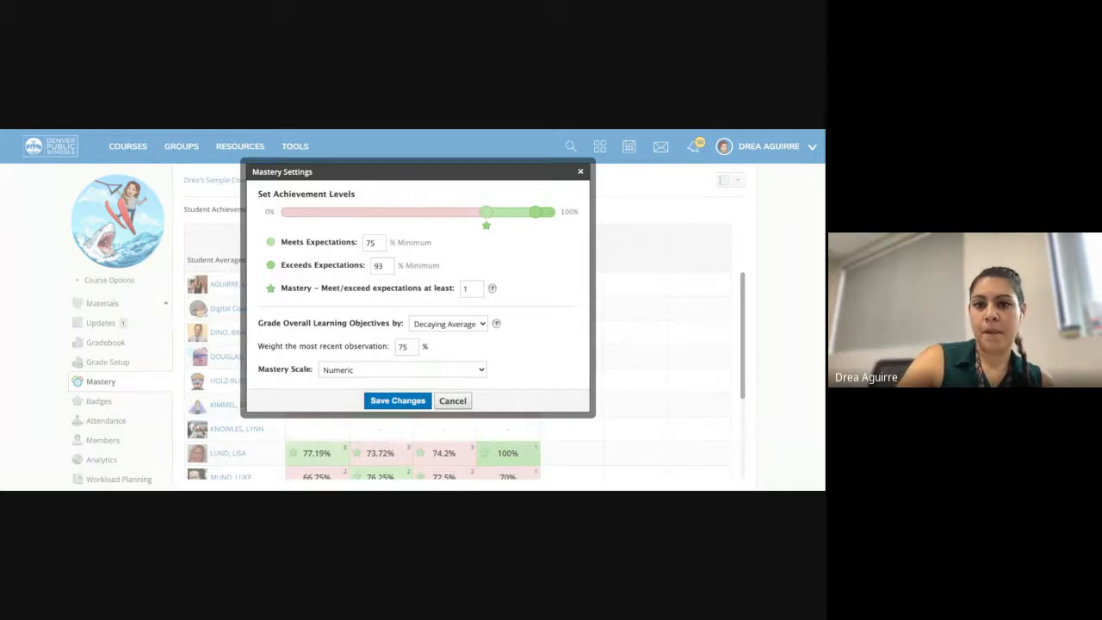
click(448, 324)
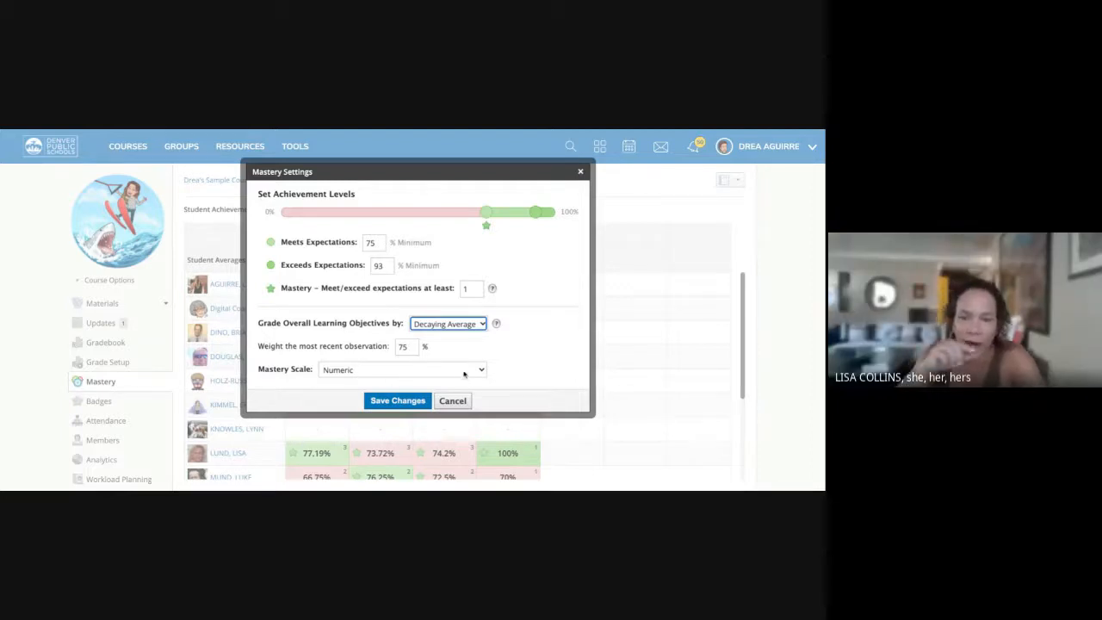
click(452, 406)
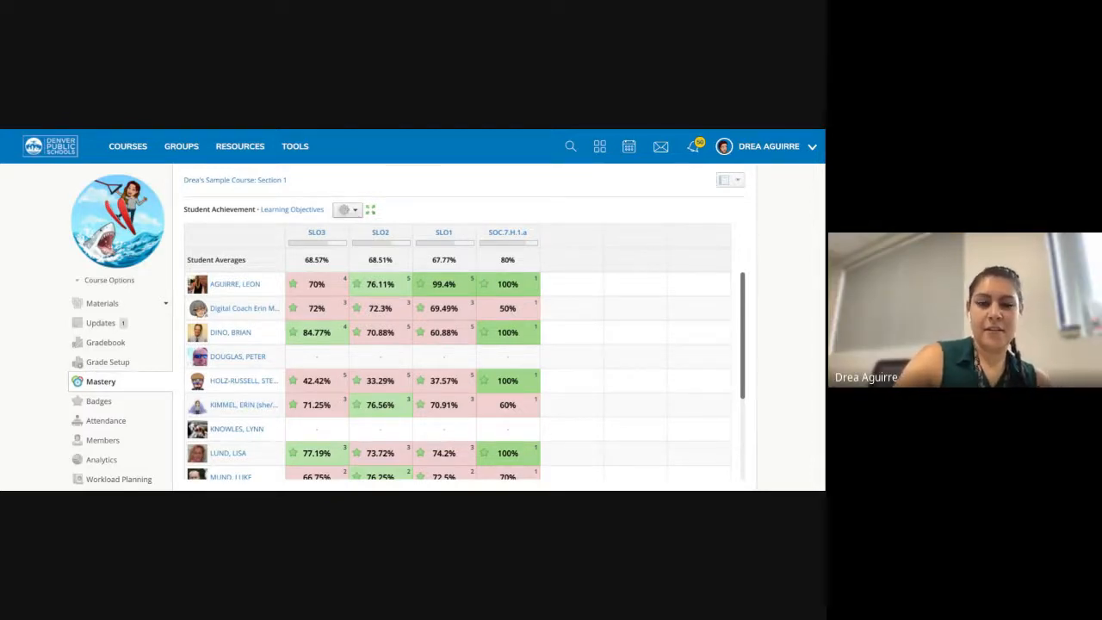
- Set the Mastery Settings scale back to SLO Sample Scale and save
click(347, 210)
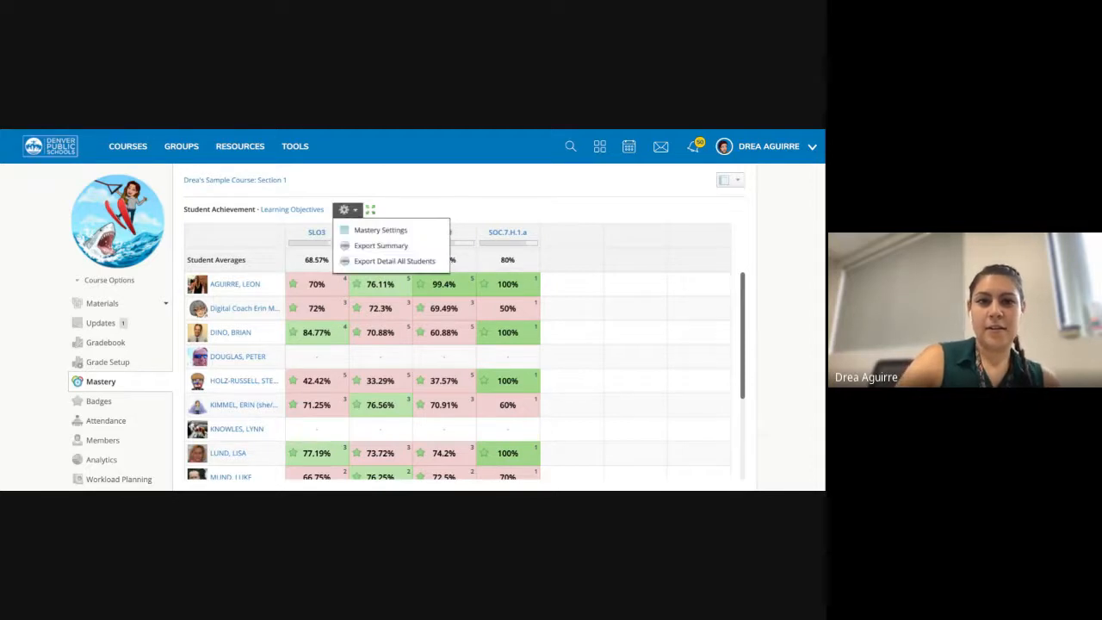
click(422, 235)
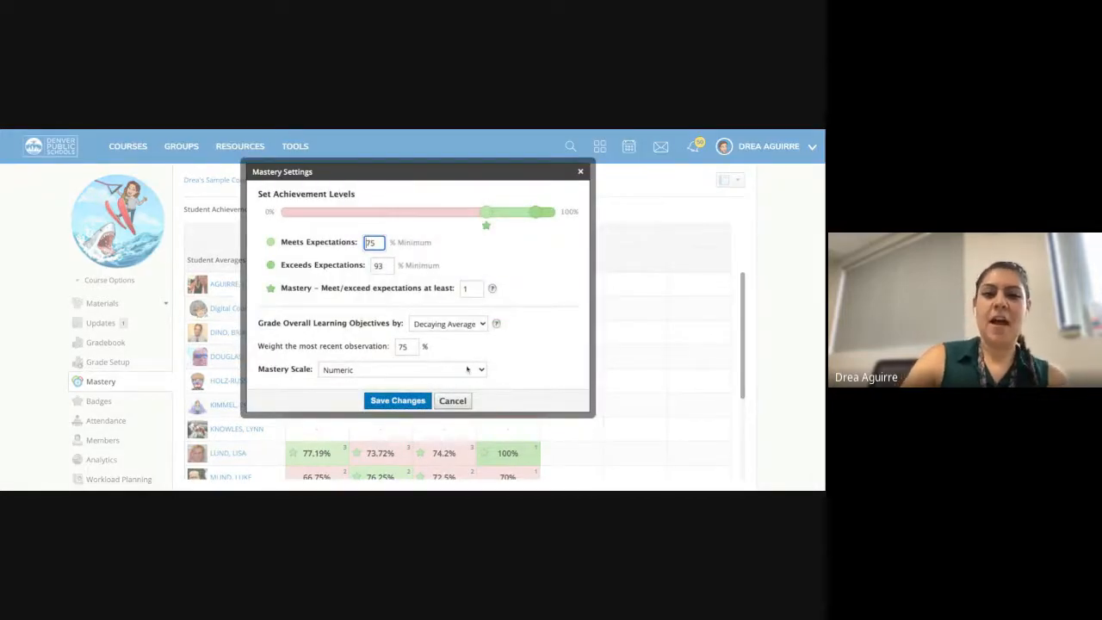
click(440, 372)
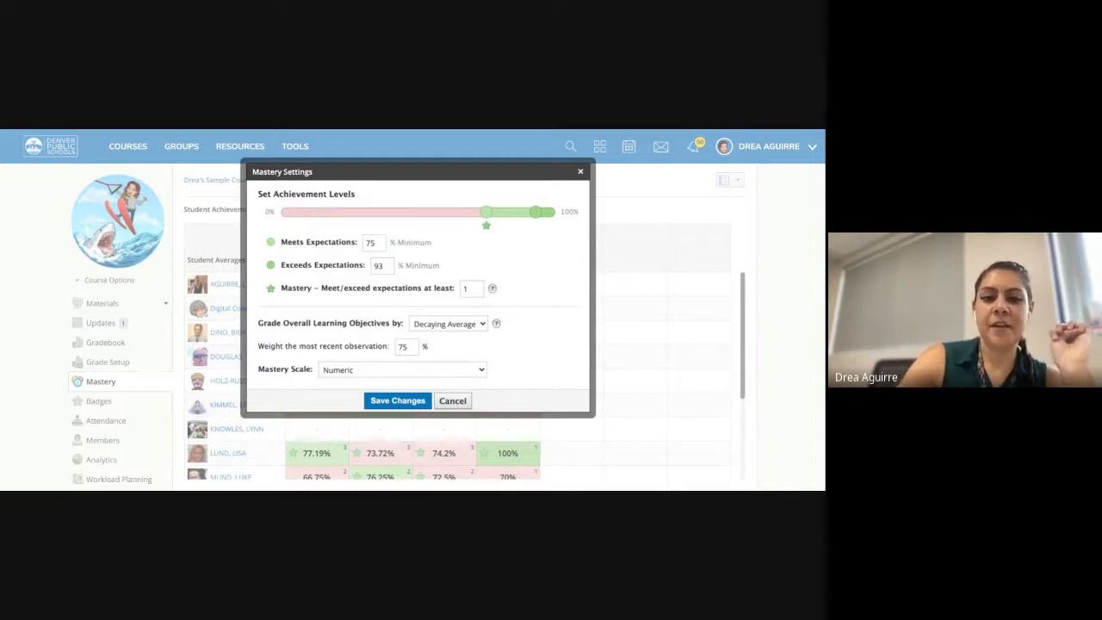
click(358, 424)
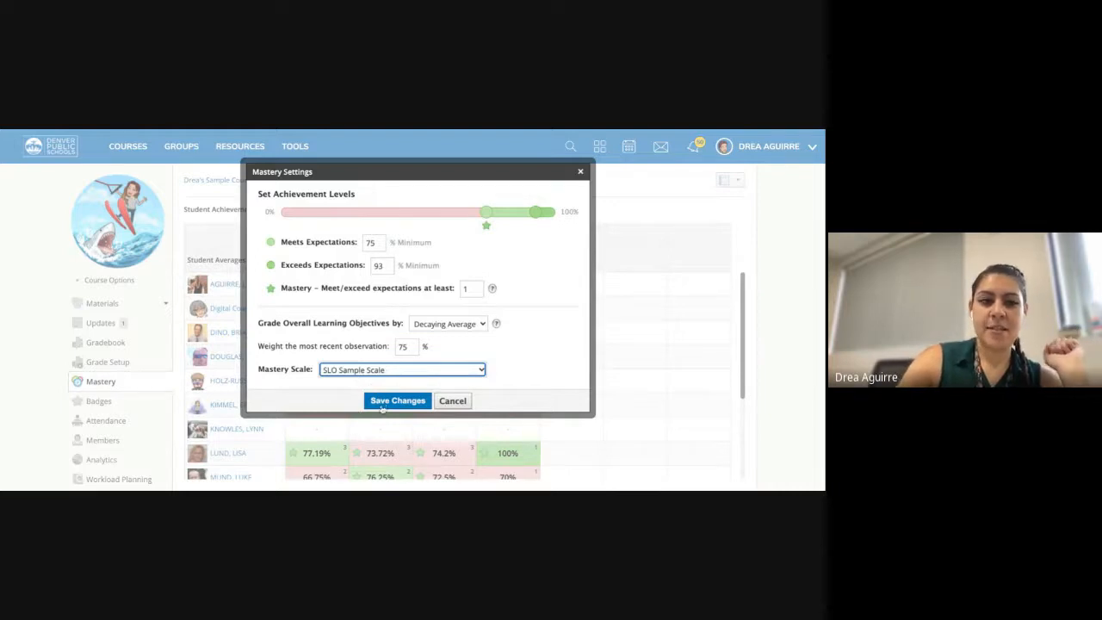
click(382, 403)
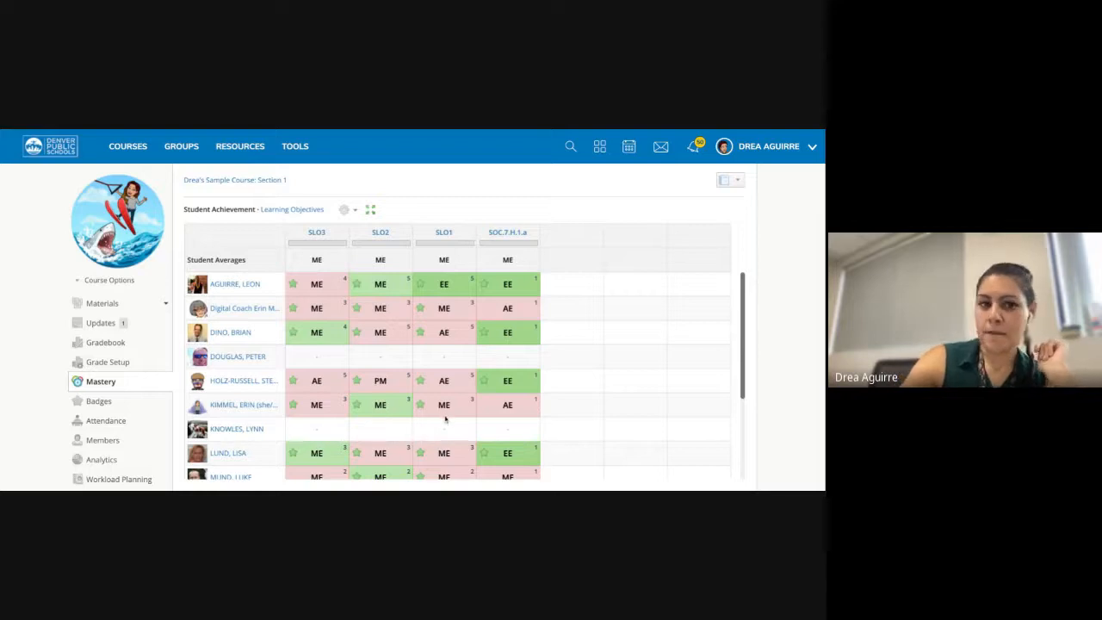
- Display the Mastery grid of each student's level per learning objective
mouse_move(345, 280)
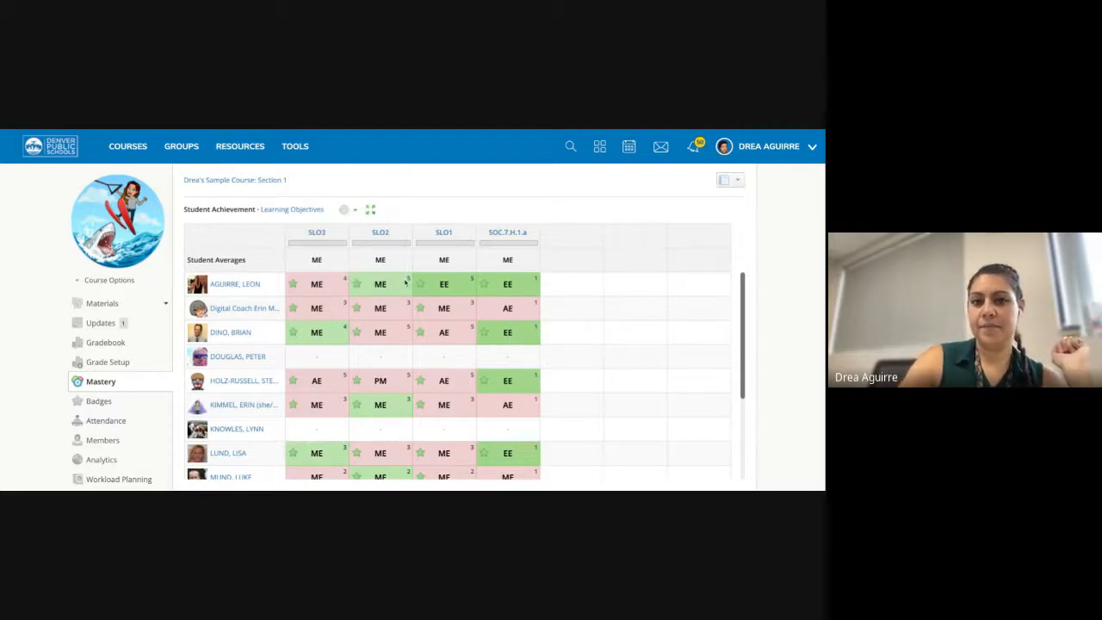
- Go to the Mastery Tracking Sample Assignments folder and open the Sample 1 assignment
click(210, 180)
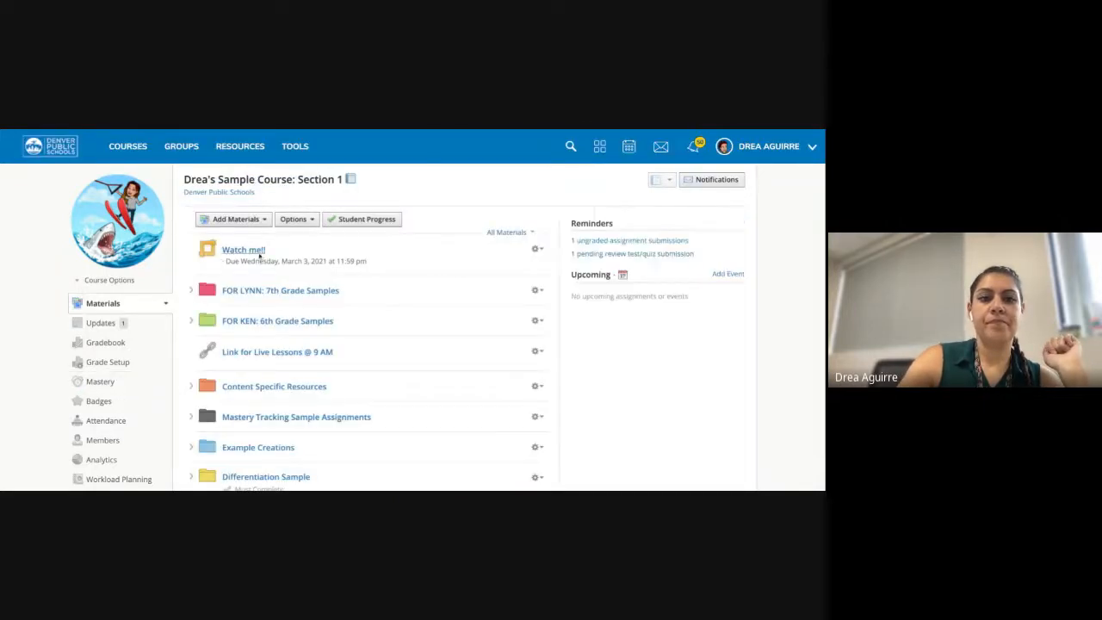
scroll(289, 318, down, 2)
scroll(289, 319, down, 1)
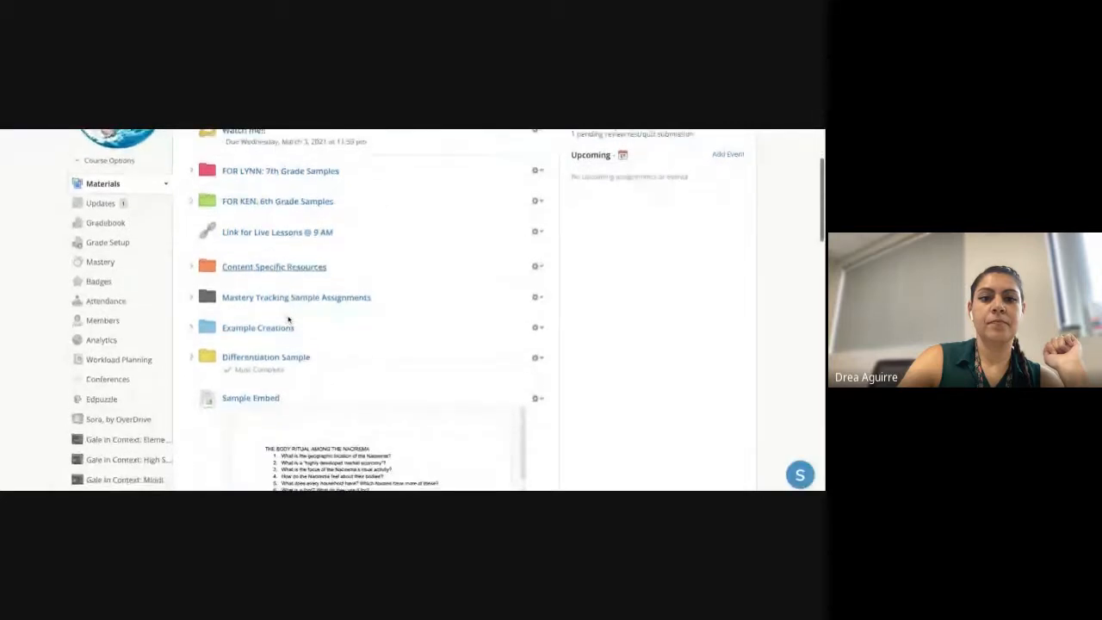
click(291, 299)
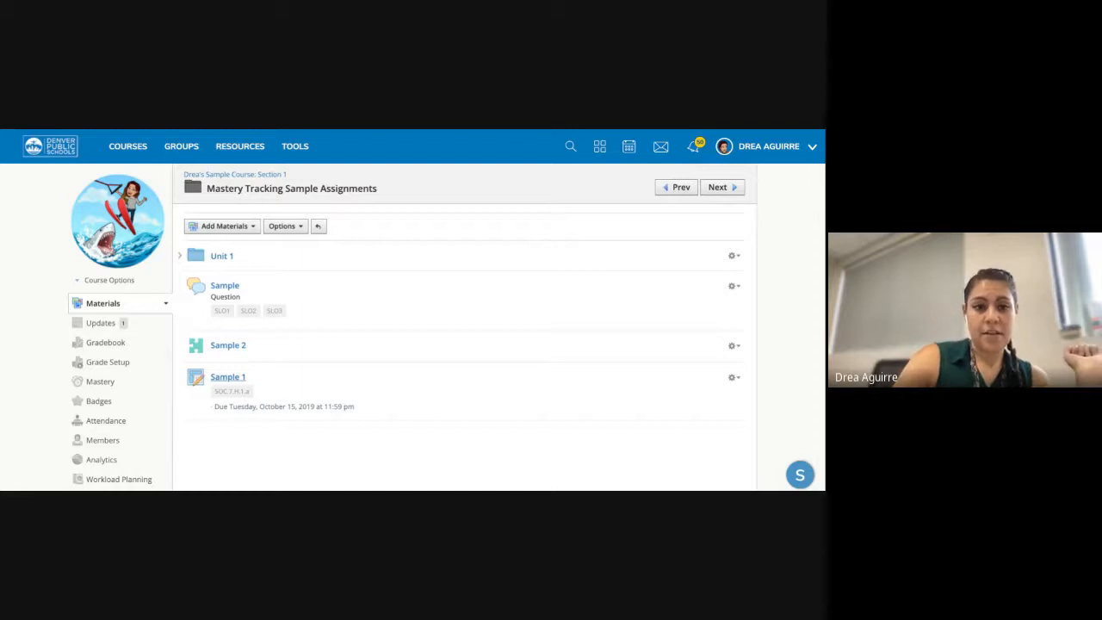
click(227, 376)
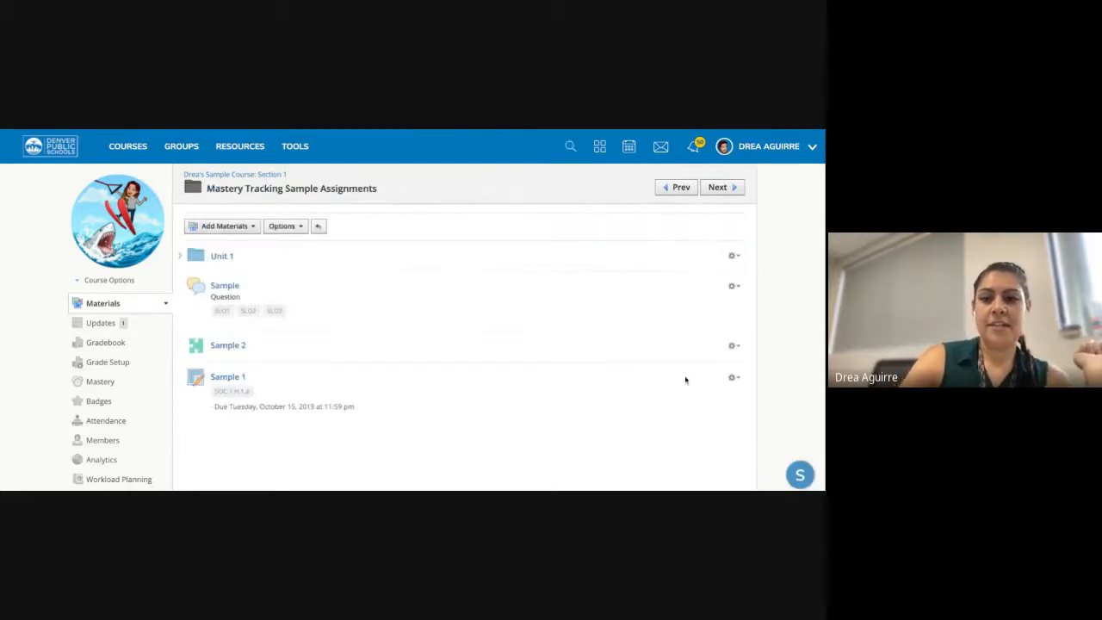
- Edit the Sample 1 assignment and bring up the learning-objective alignment picker
click(736, 380)
click(689, 397)
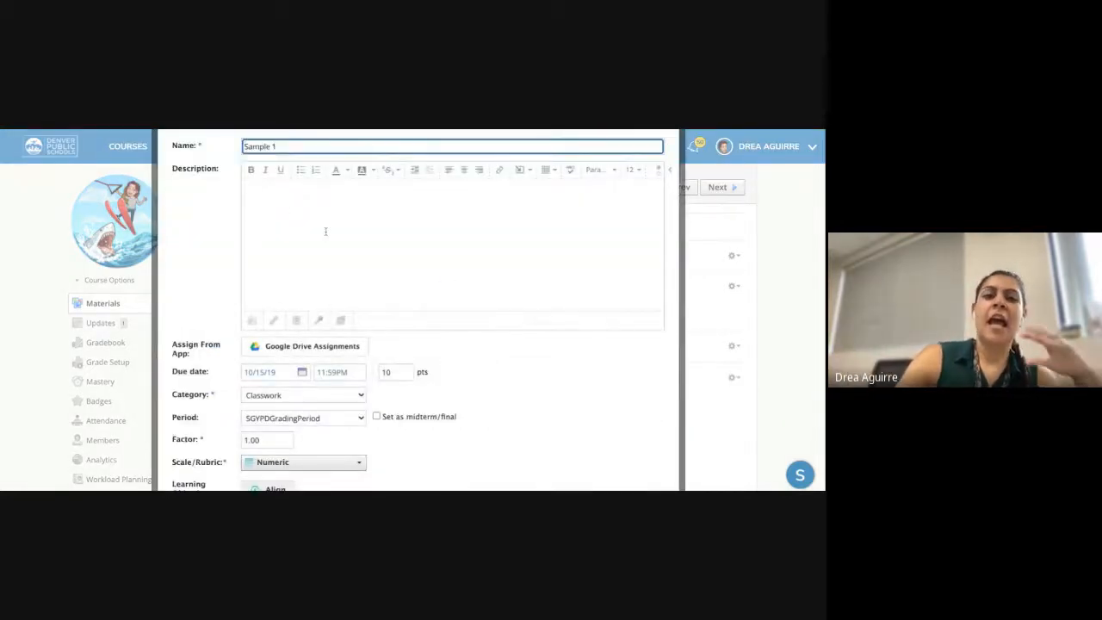
scroll(325, 230, down, 3)
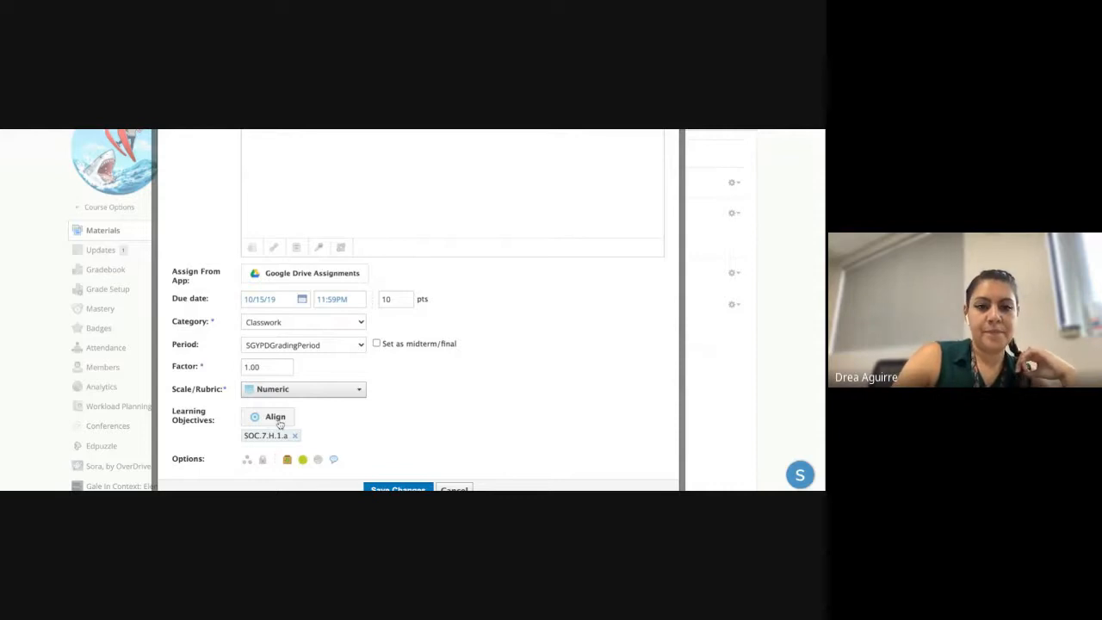
click(259, 419)
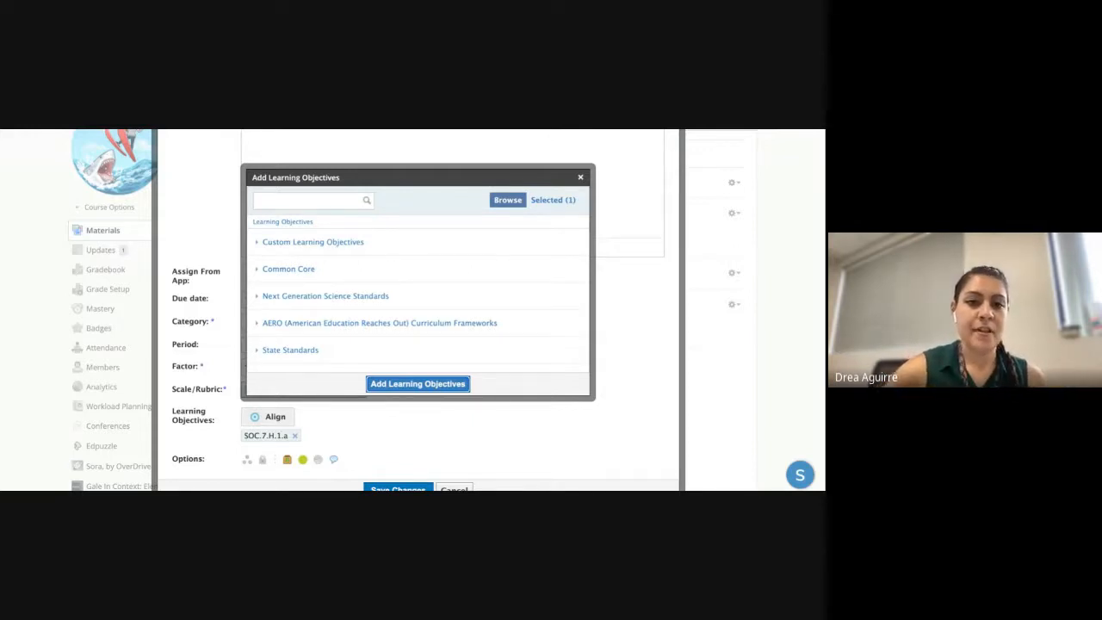
- Browse Colorado Social Studies (2009) Sixth Grade standards and align SOC.6.5.1.GLE.1.IQ.3
scroll(307, 315, down, 2)
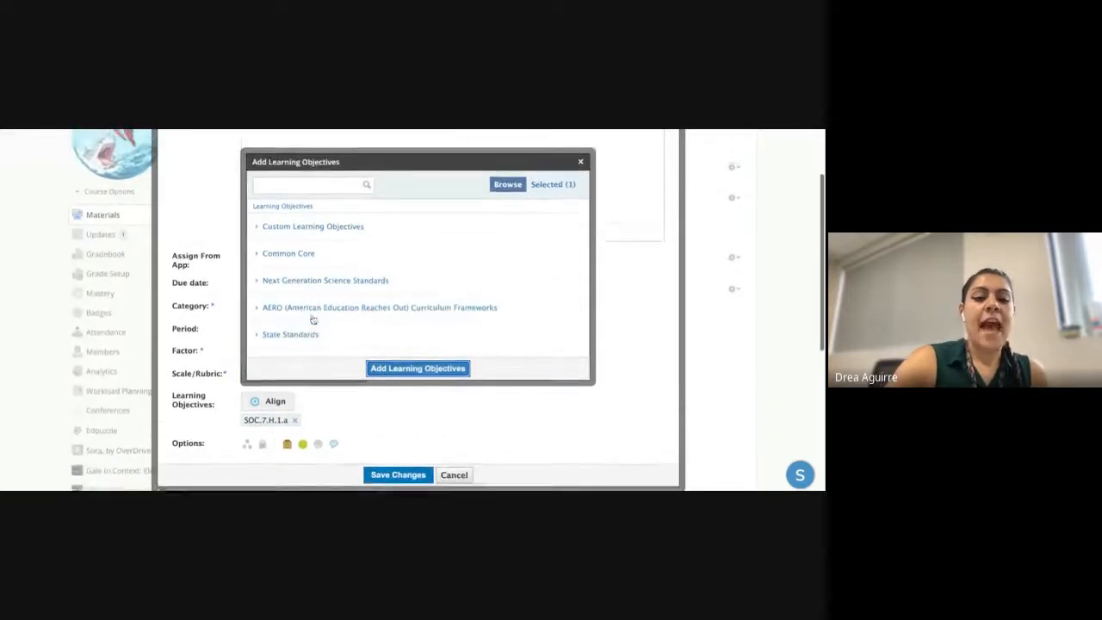
scroll(312, 319, up, 1)
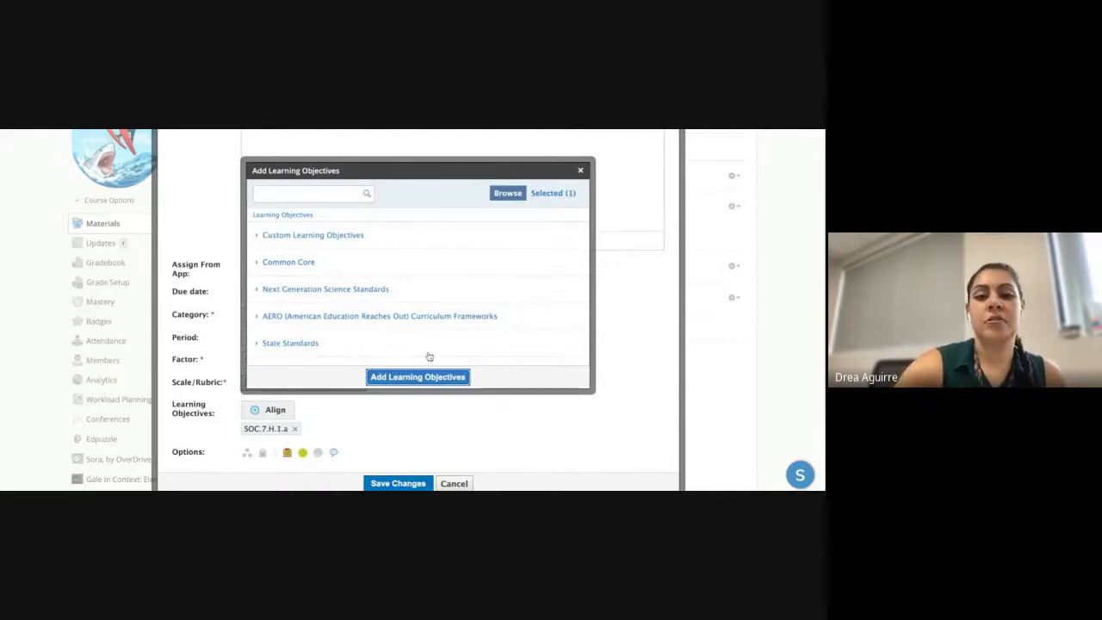
click(309, 345)
click(302, 249)
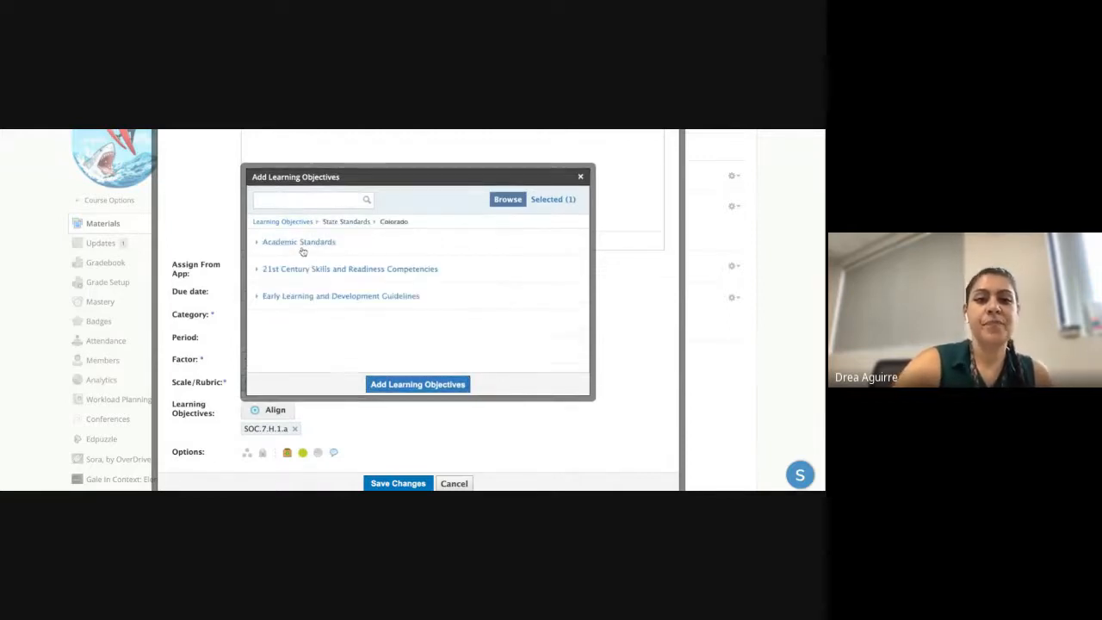
click(314, 269)
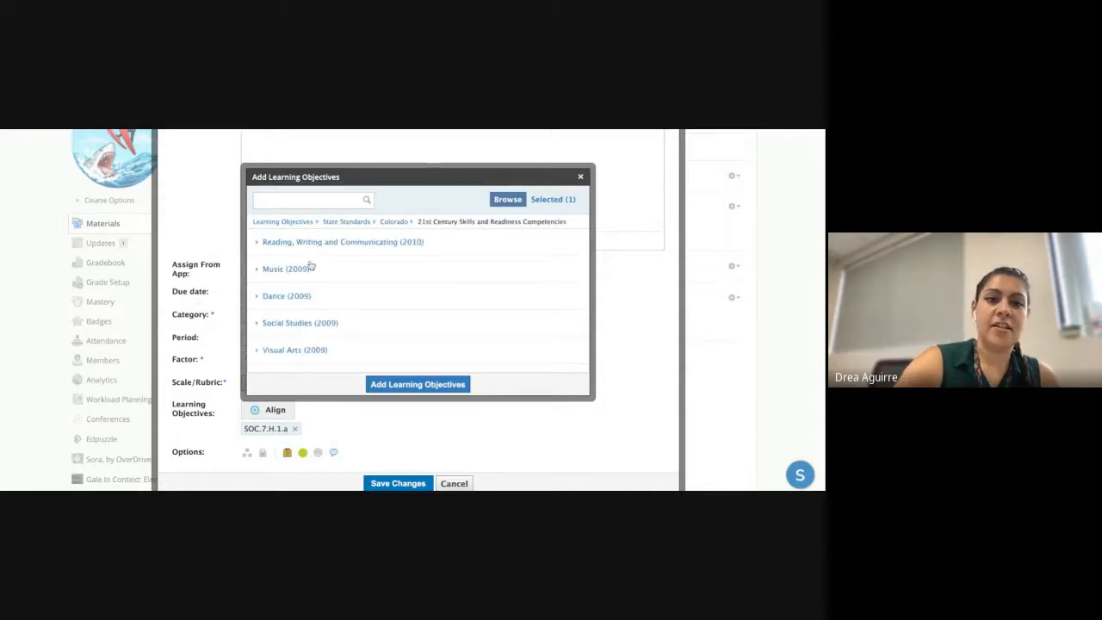
click(297, 324)
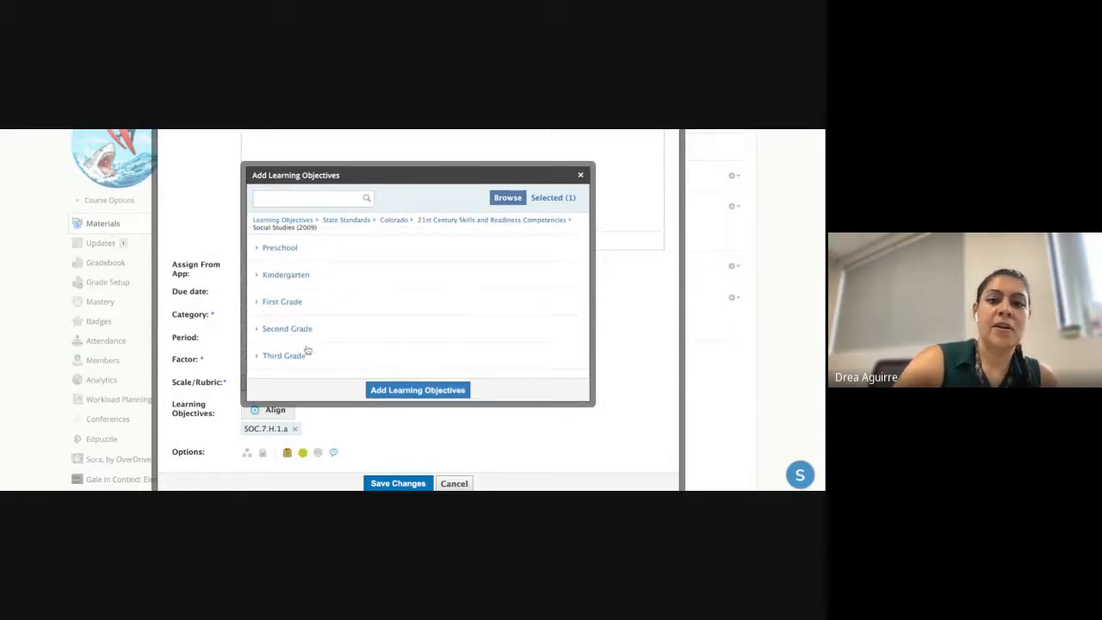
scroll(307, 350, down, 3)
click(303, 350)
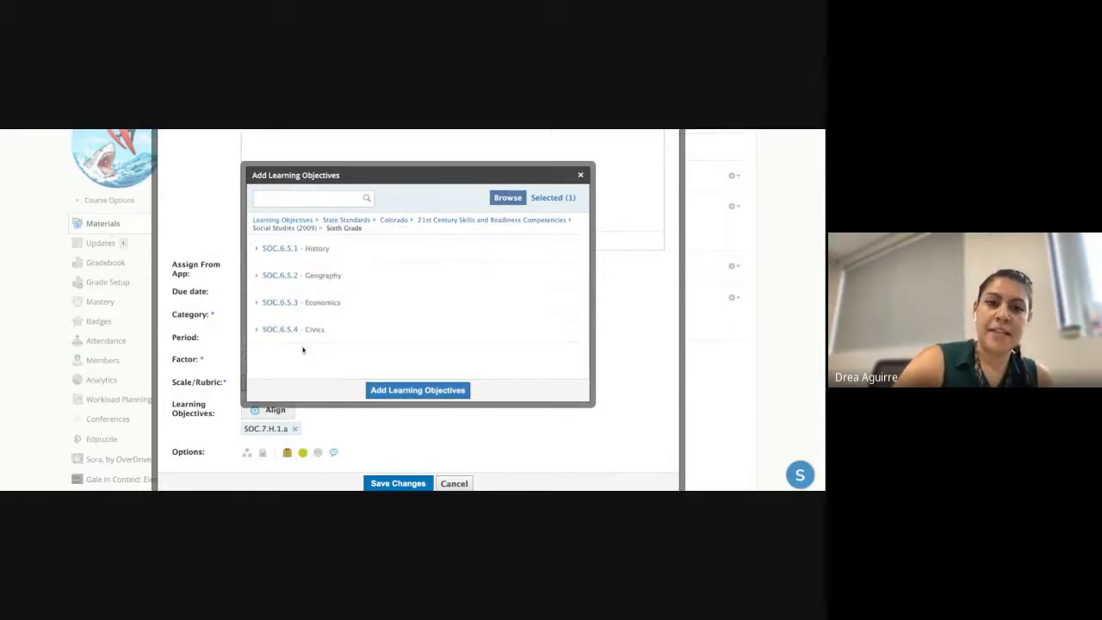
click(328, 252)
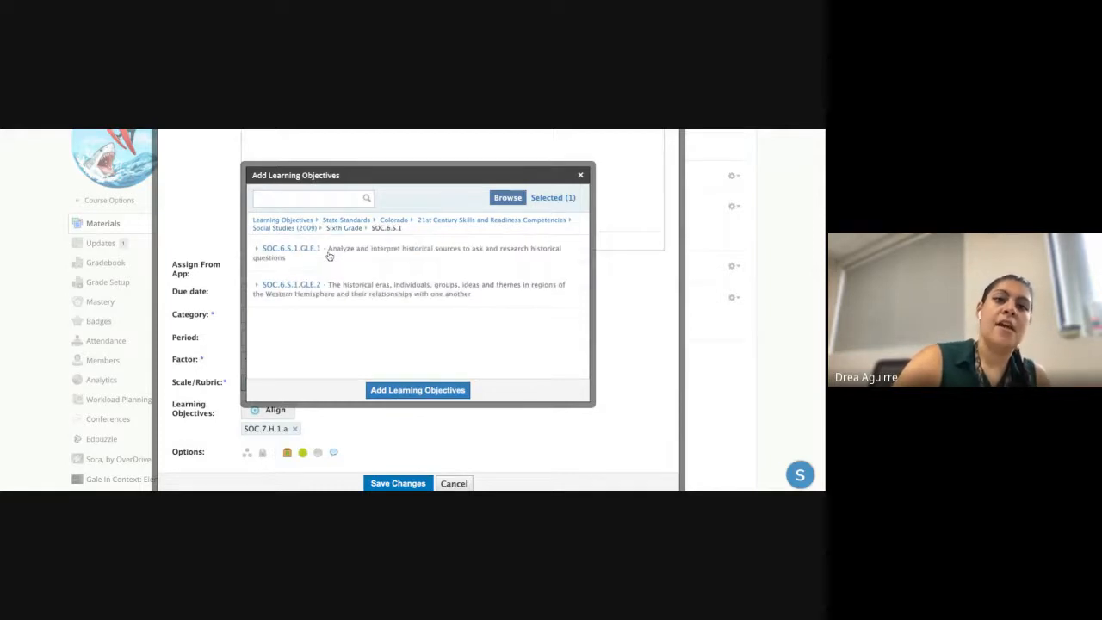
click(328, 252)
click(360, 256)
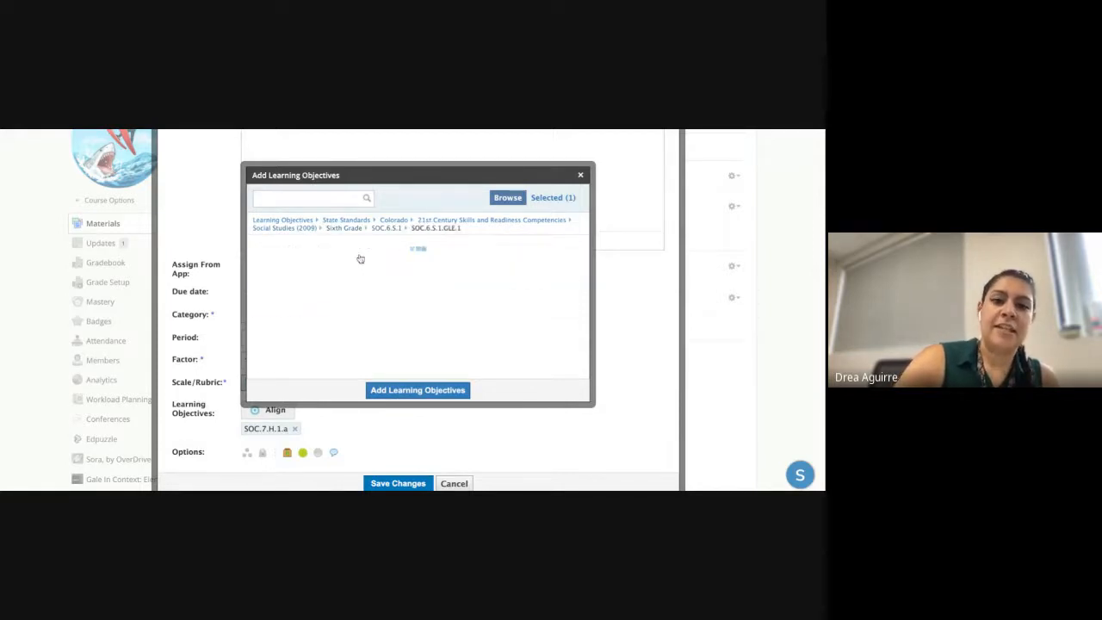
click(370, 325)
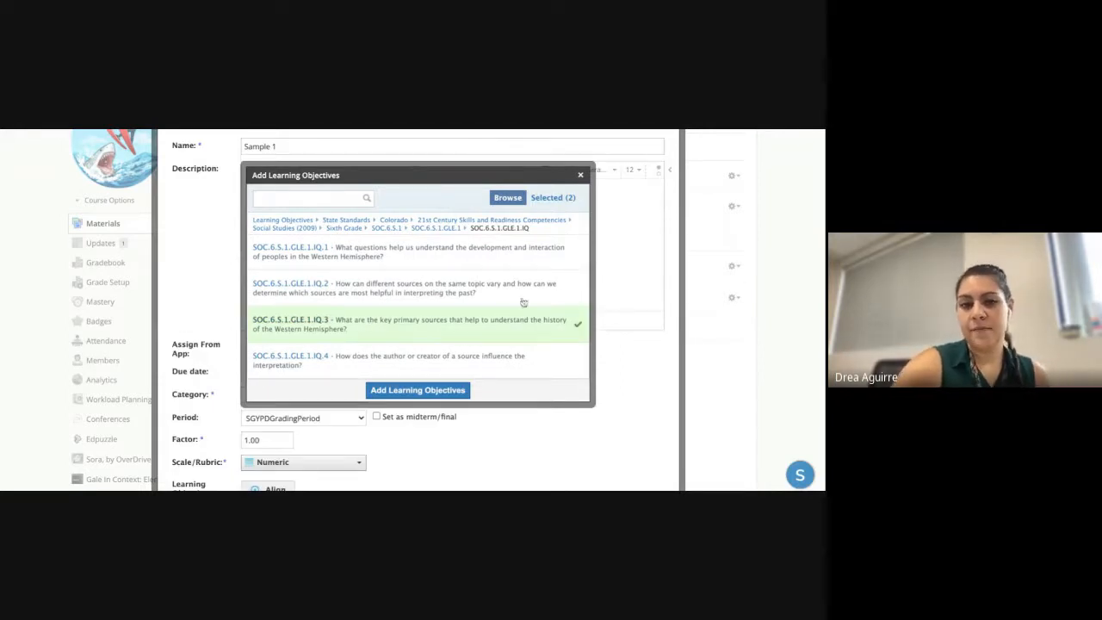
click(580, 175)
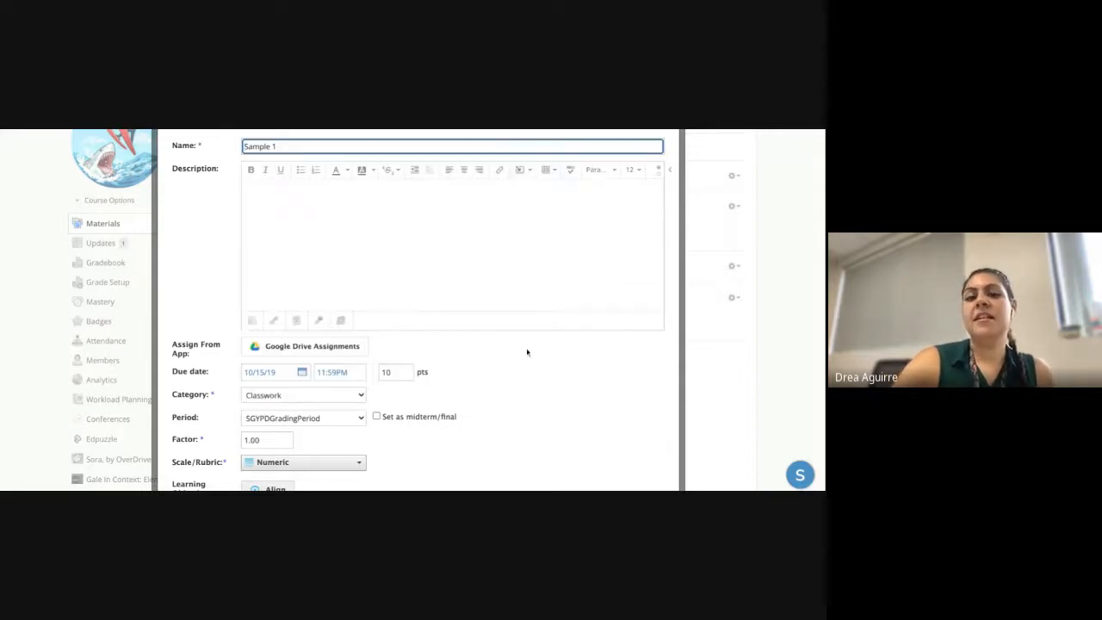
scroll(519, 374, down, 2)
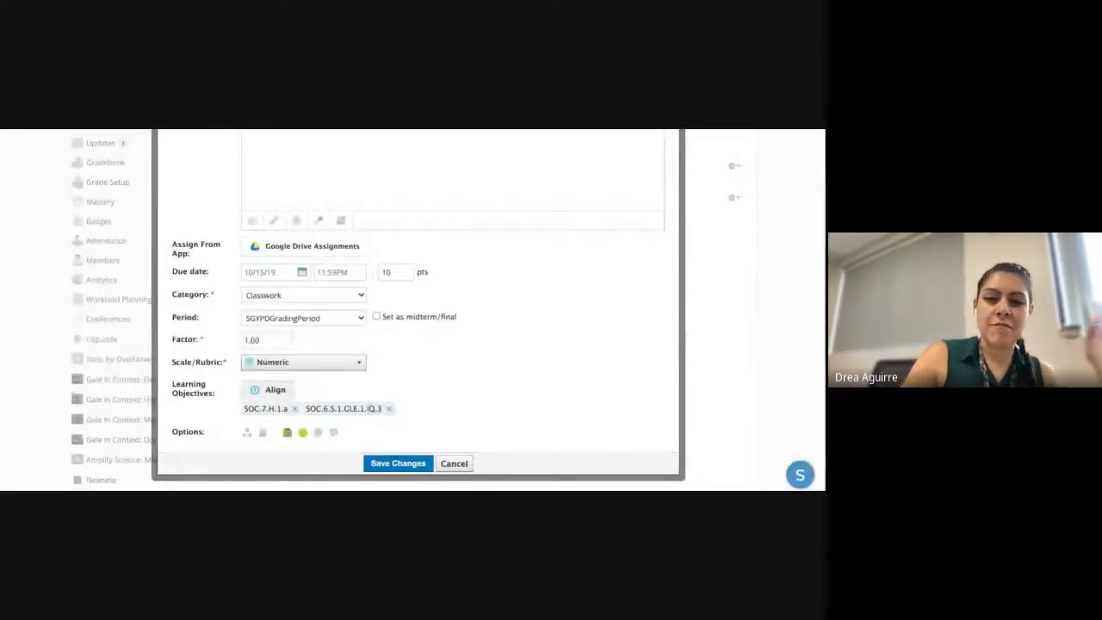
- Scroll through Sample 1's Scale/Rubric dropdown options, leaving the Numeric scale selected
scroll(376, 365, up, 1)
scroll(376, 365, up, 1)
click(357, 371)
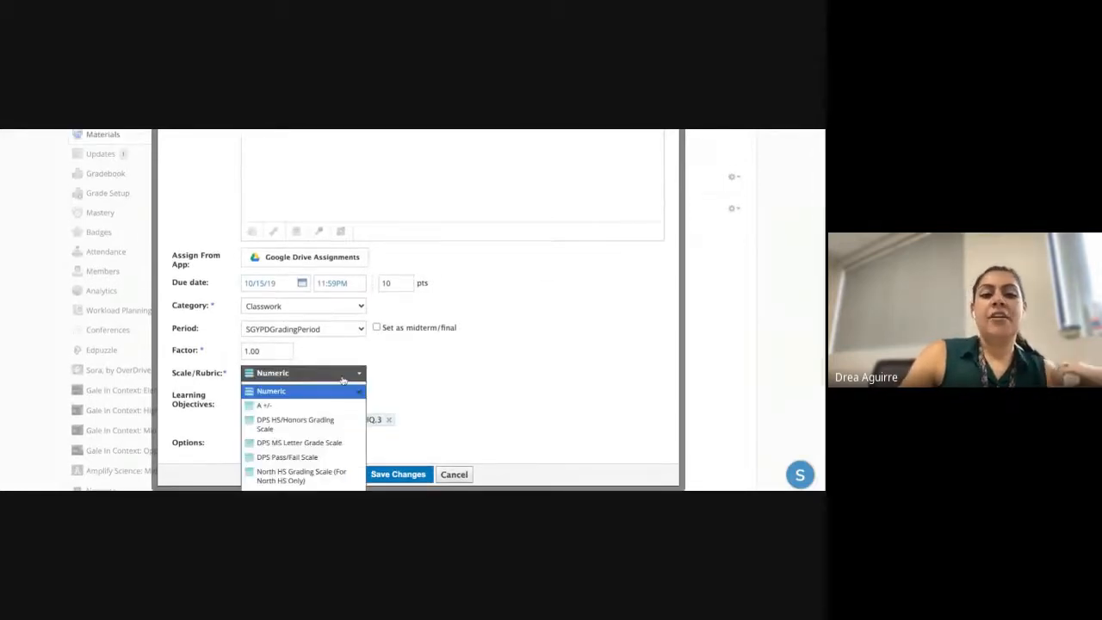
scroll(336, 429, down, 1)
scroll(334, 430, down, 10)
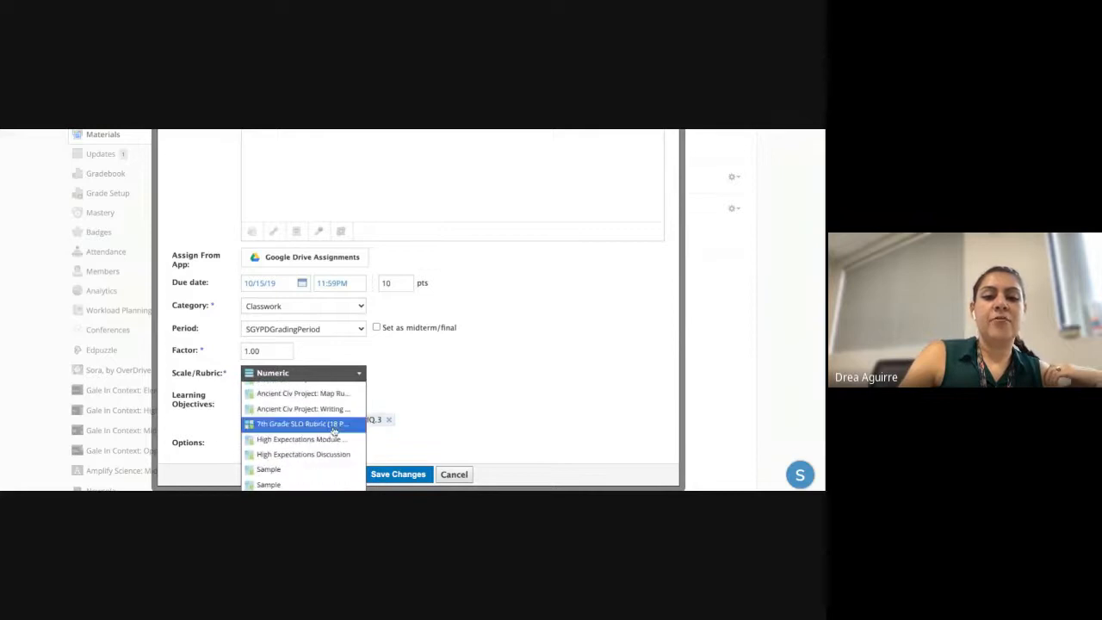
scroll(310, 404, up, 2)
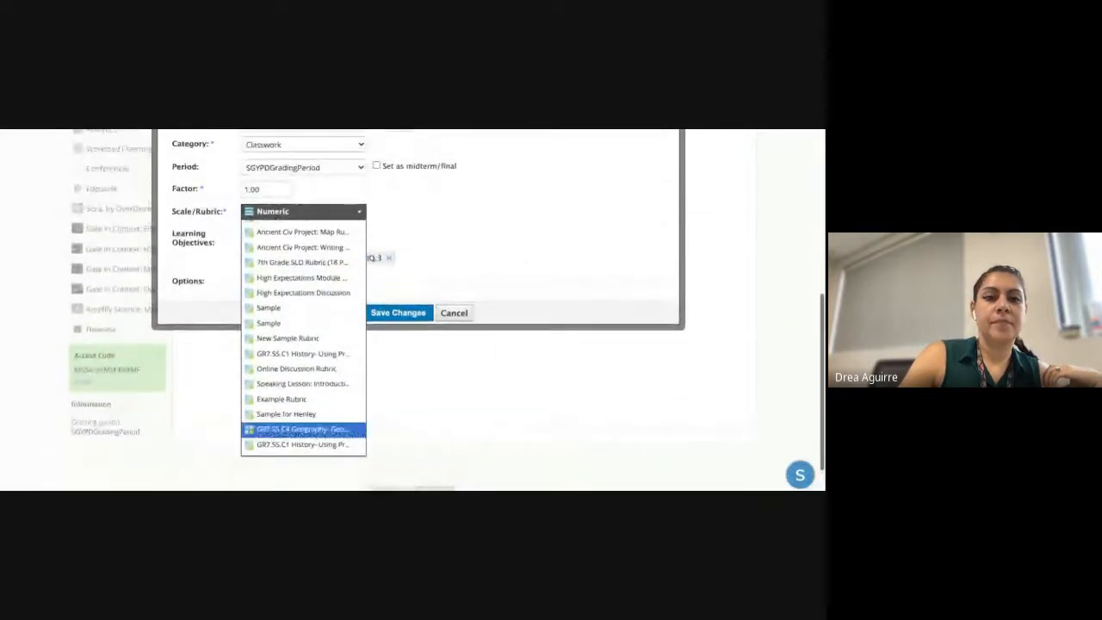
scroll(328, 371, up, 5)
scroll(328, 325, up, 2)
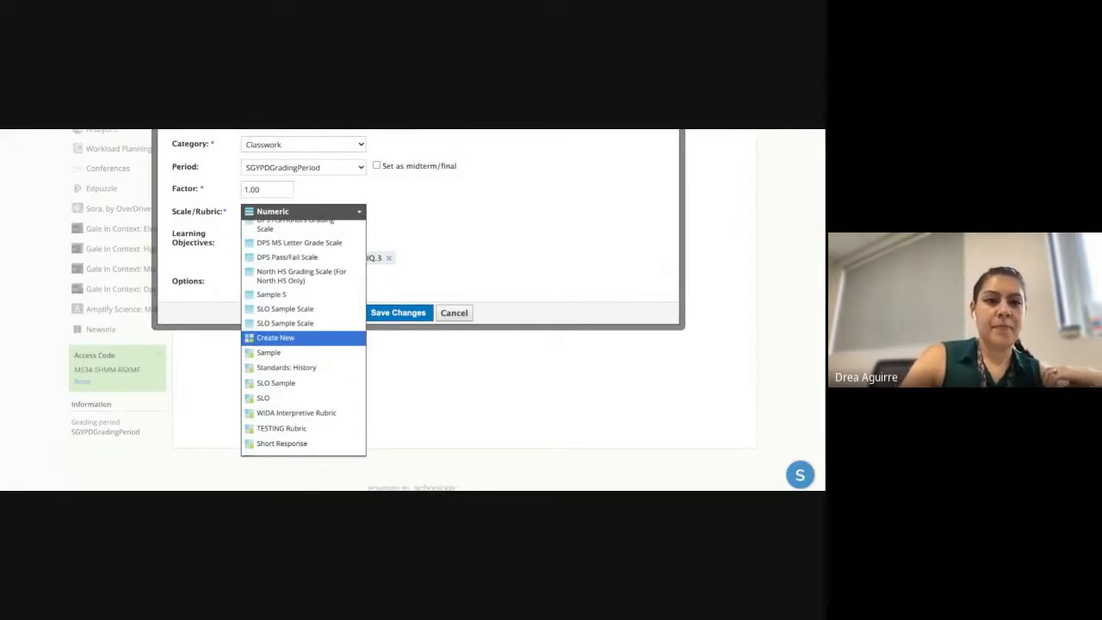
- Start a new Sample 1 rubric with both aligned objectives as criteria totaling 8 points
click(284, 337)
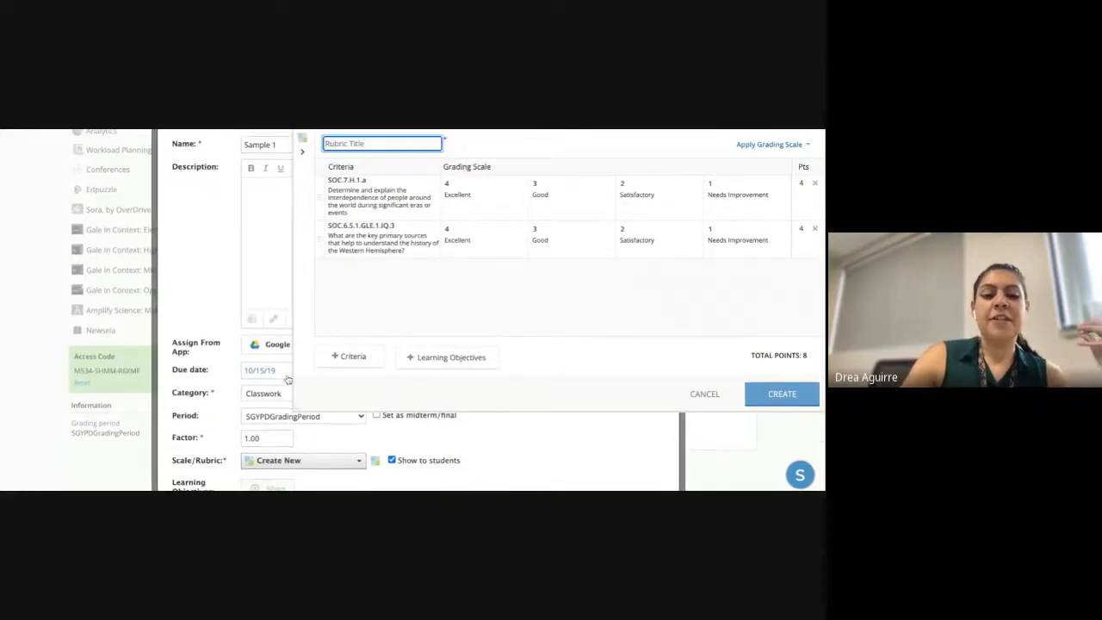
scroll(289, 380, down, 1)
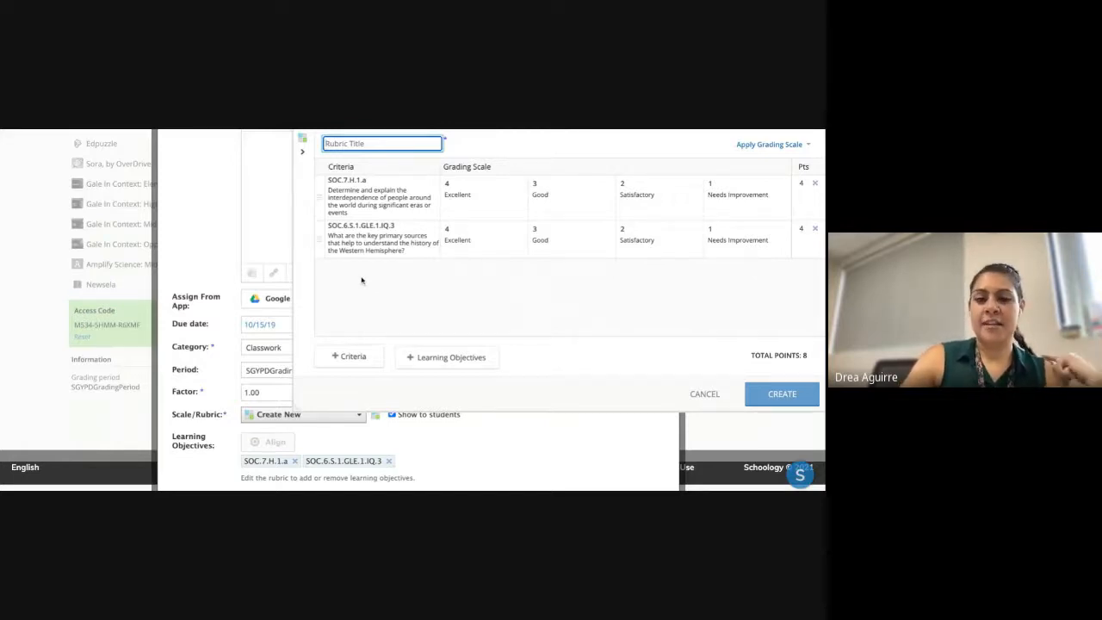
click(451, 357)
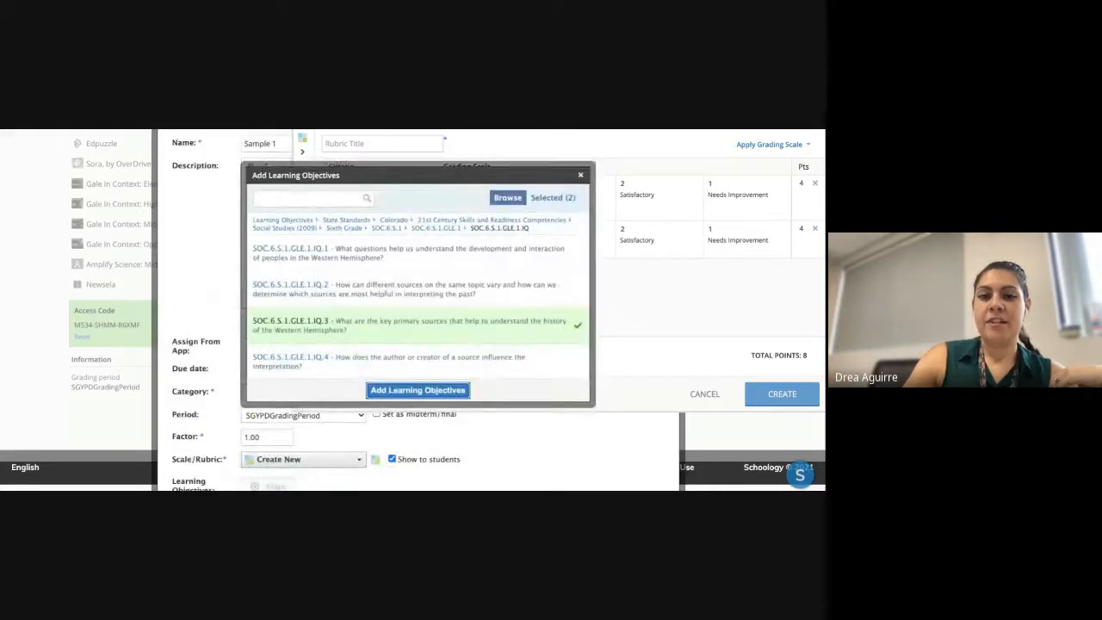
click(283, 221)
scroll(381, 337, down, 1)
scroll(380, 291, up, 1)
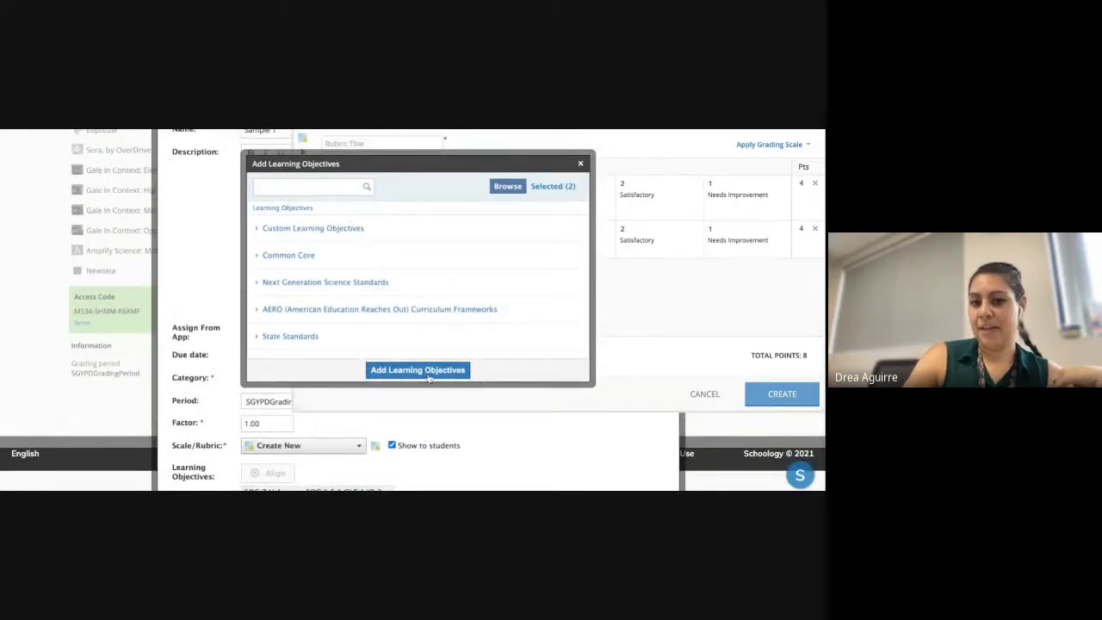
click(581, 165)
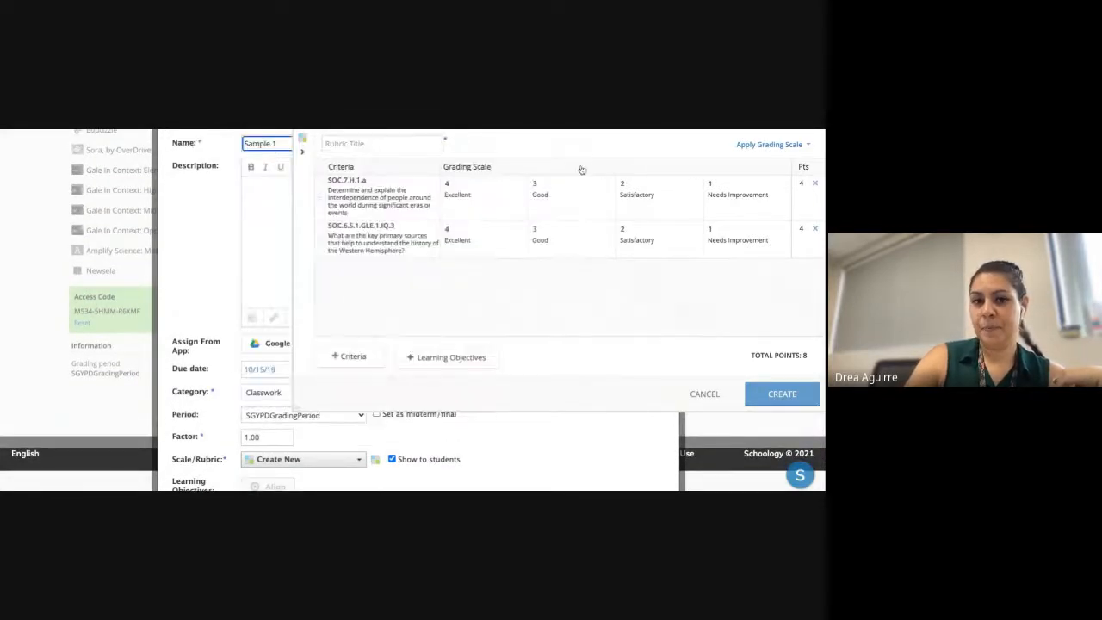
scroll(489, 278, up, 1)
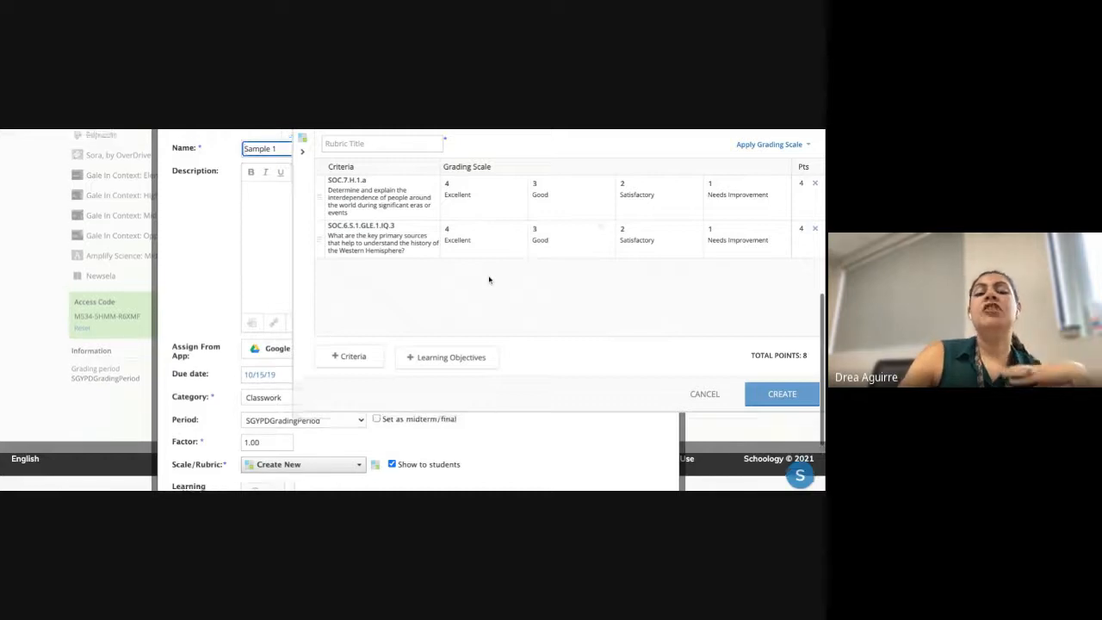
scroll(489, 279, up, 2)
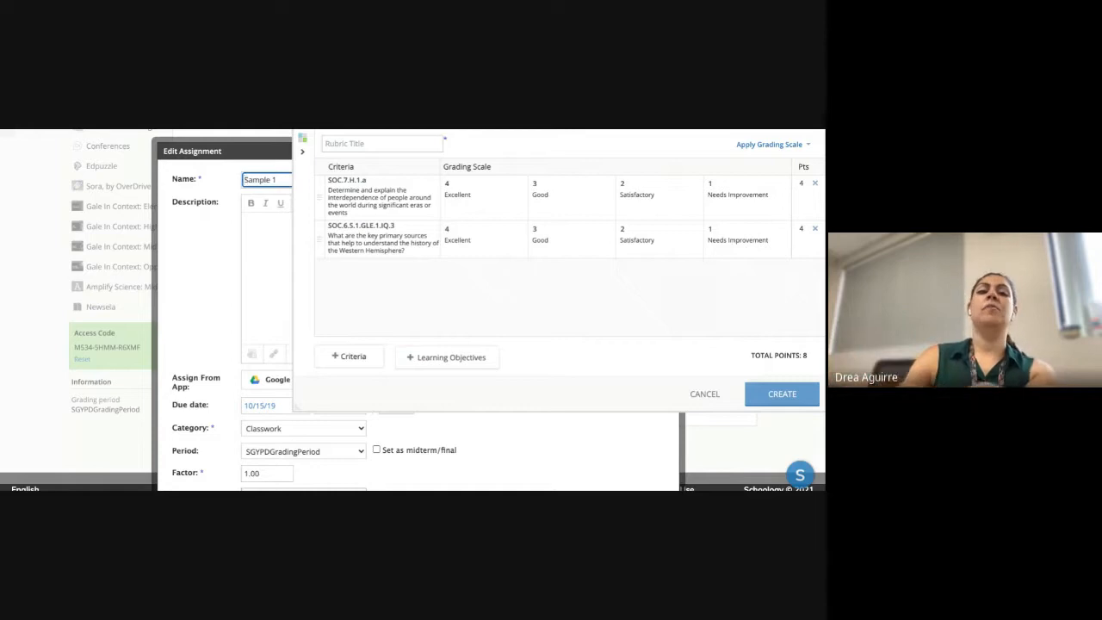
- Add a third rubric criterion titled 'Spelling & Comp', bringing the rubric total to 12 points
click(348, 355)
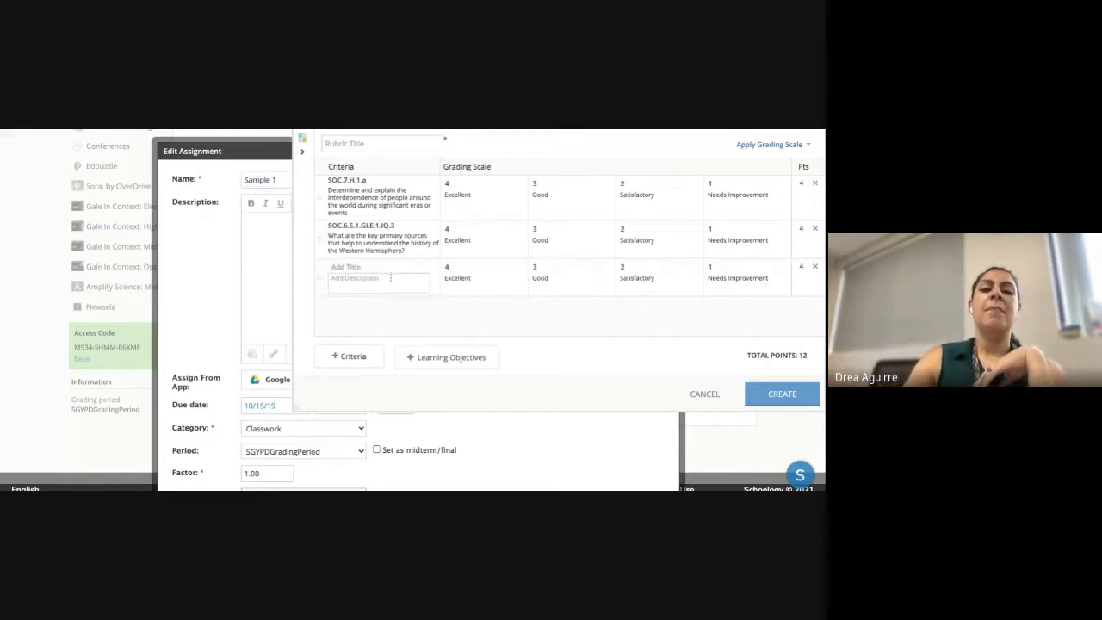
click(394, 266)
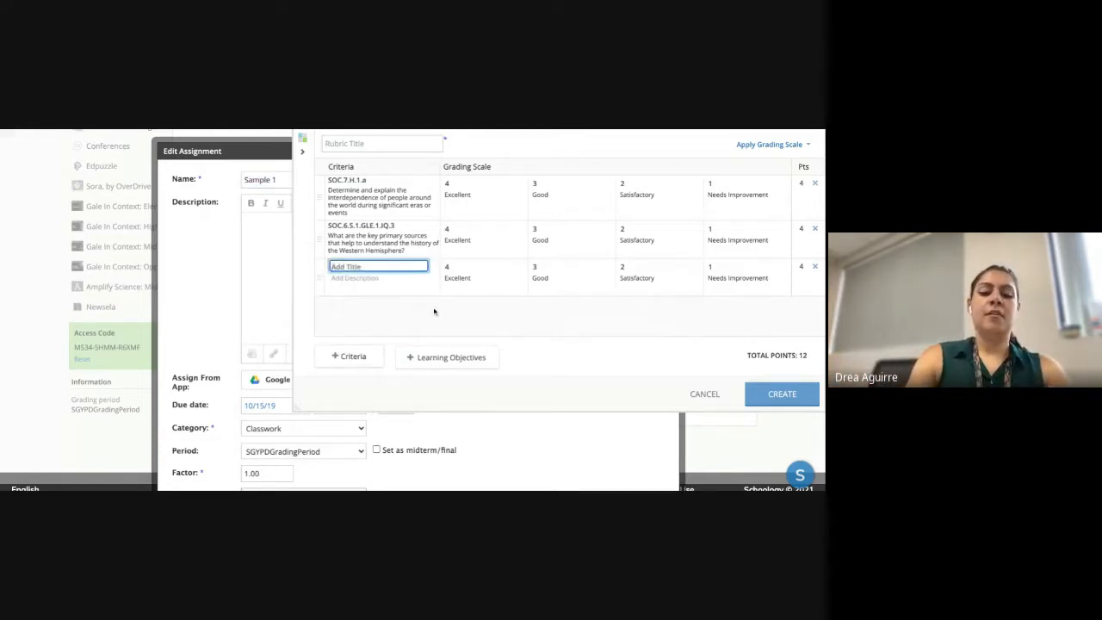
text(Spelling)
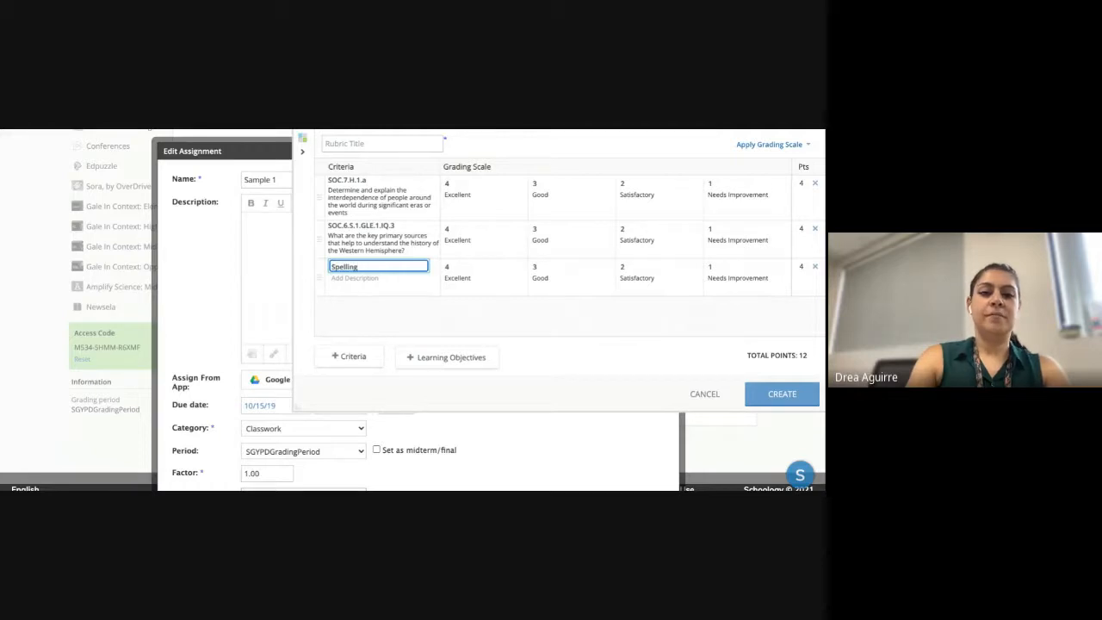
text( & Com)
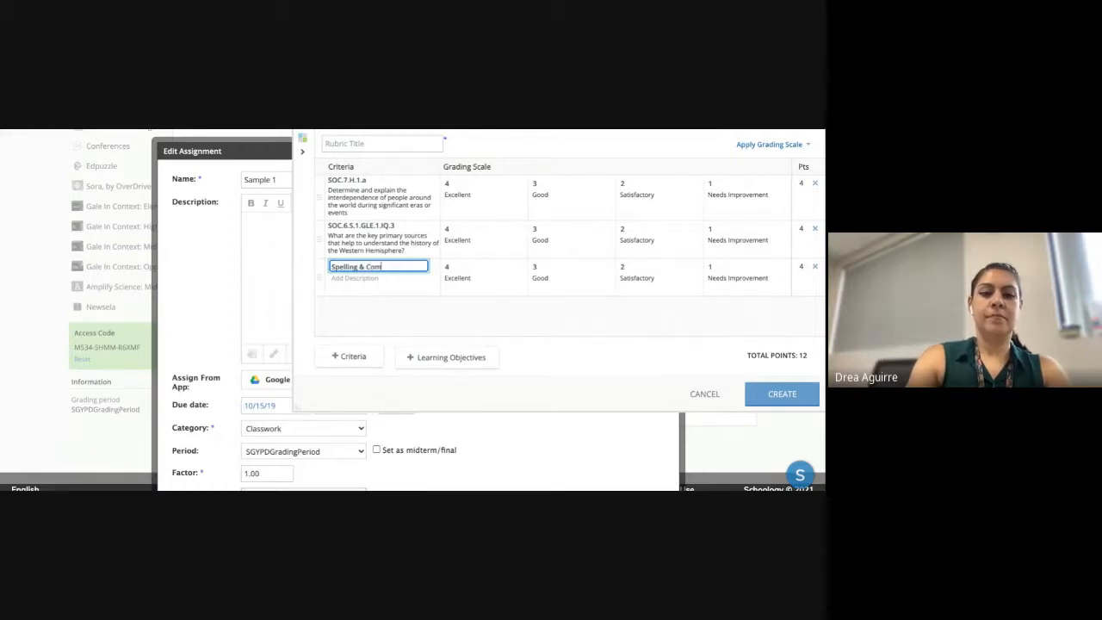
text(p)
click(485, 308)
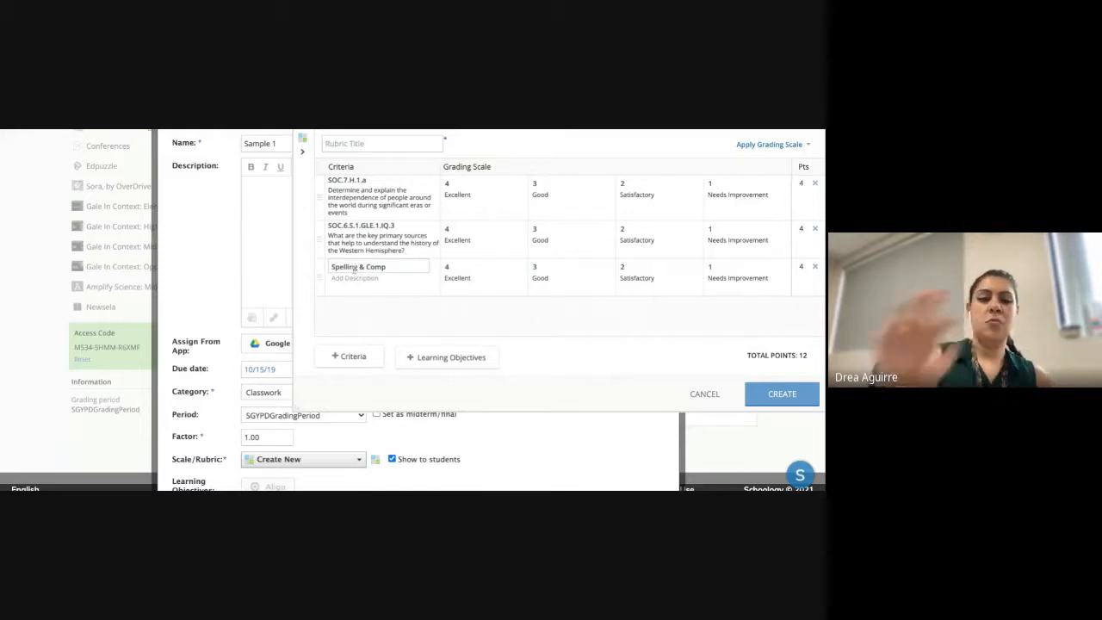
- Create the rubric named 'Assignment Samples' and attach it to Sample 1
click(805, 403)
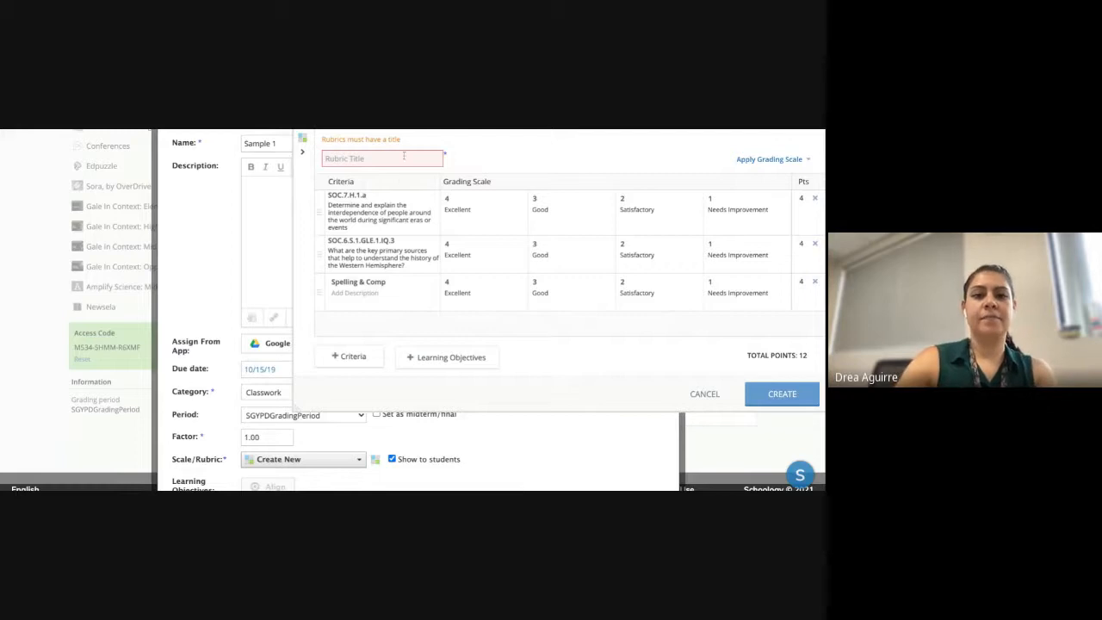
click(404, 156)
text(Assi)
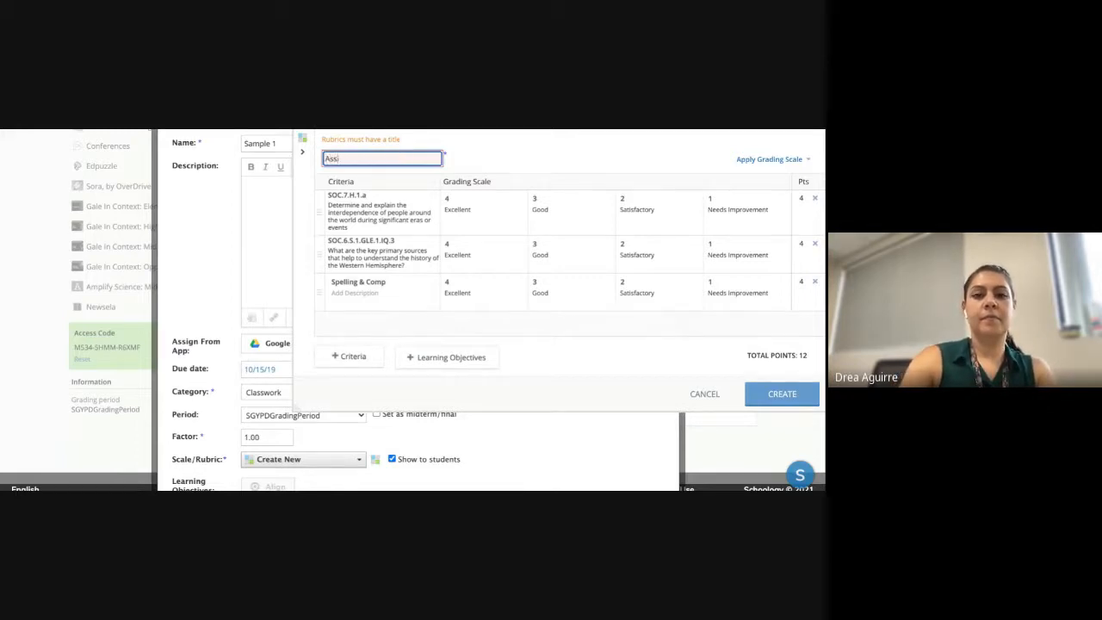
text(sgnment Samples)
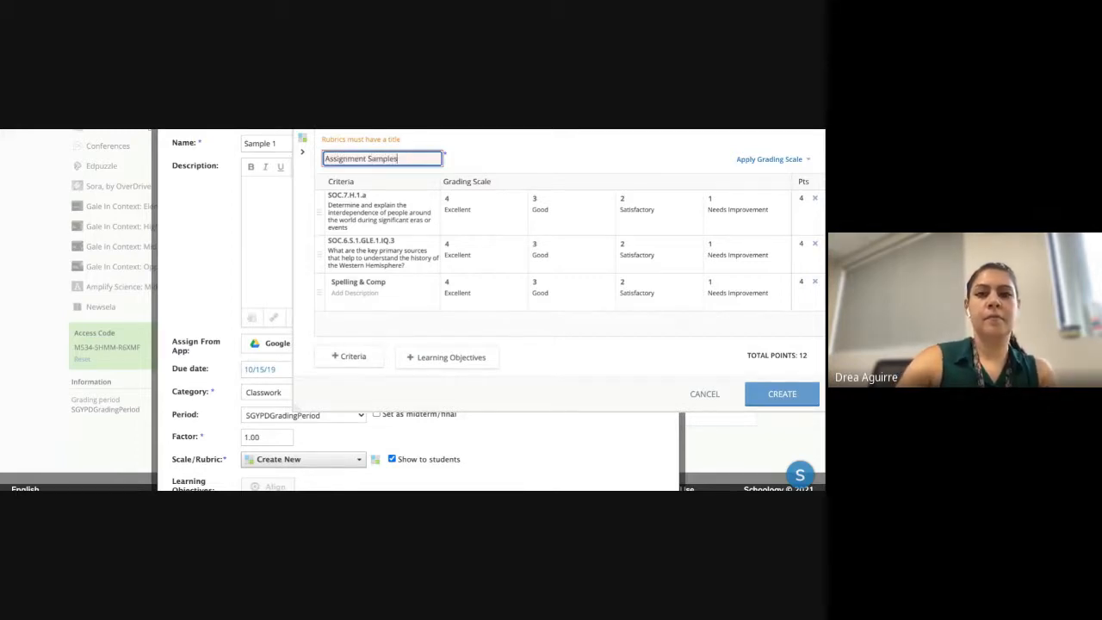
click(782, 394)
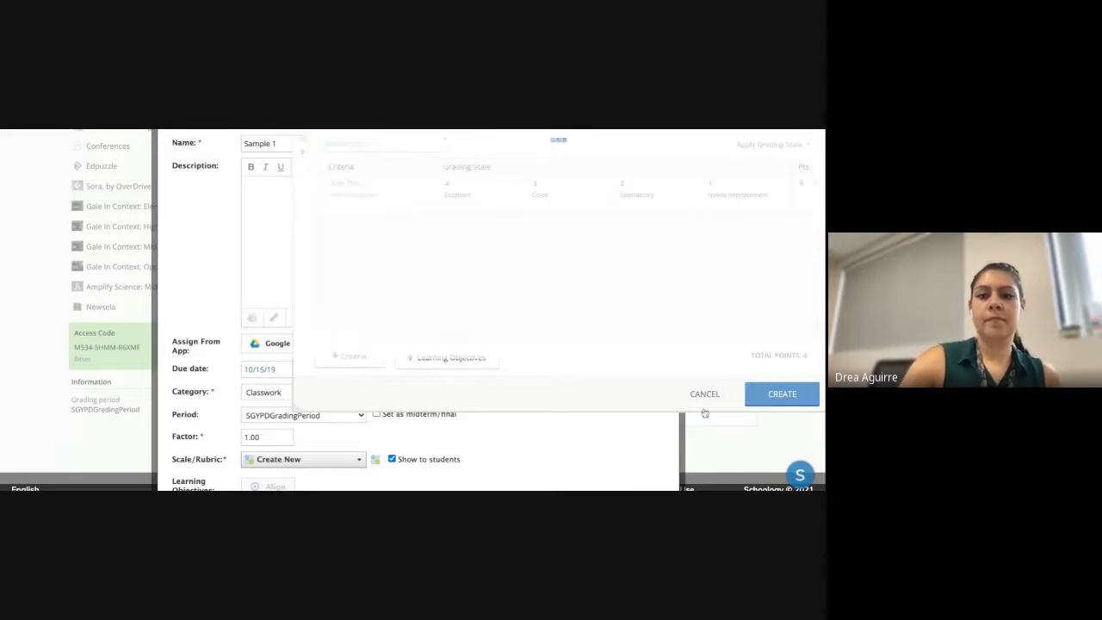
- Save the changes to the Sample 1 assignment
scroll(363, 367, down, 2)
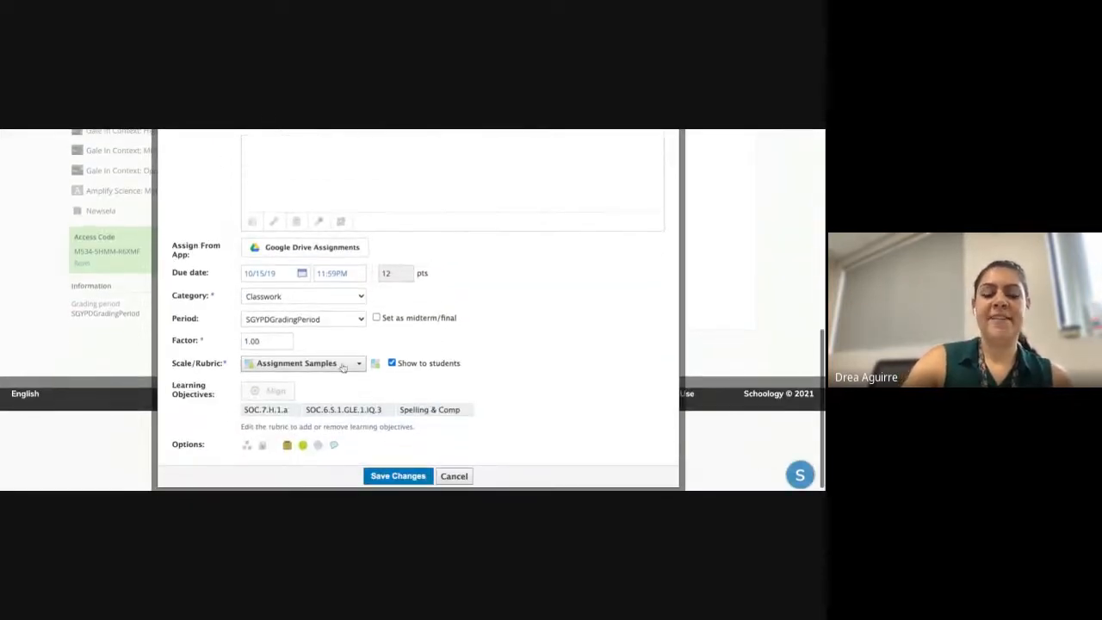
click(397, 477)
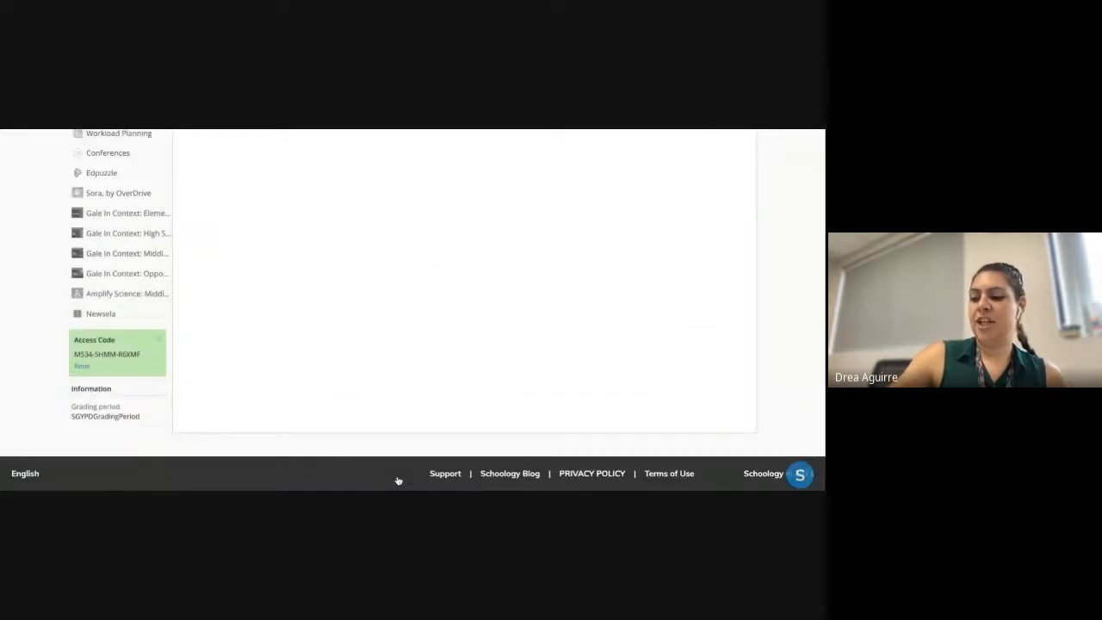
scroll(376, 335, up, 5)
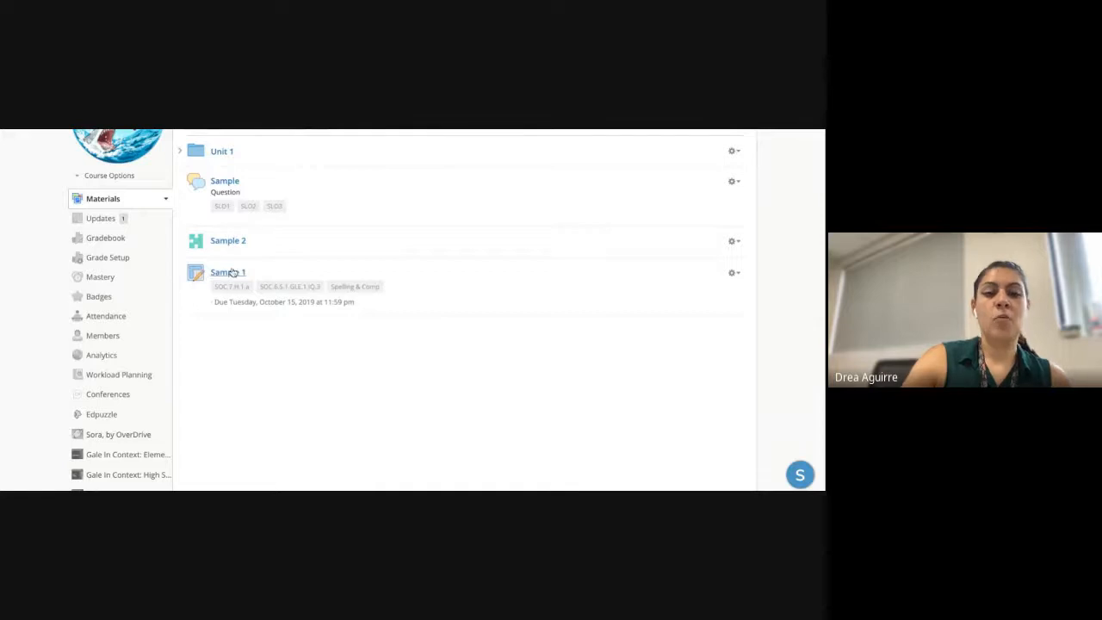
- Open the course gradebook and look across the Sample assignment columns
click(102, 239)
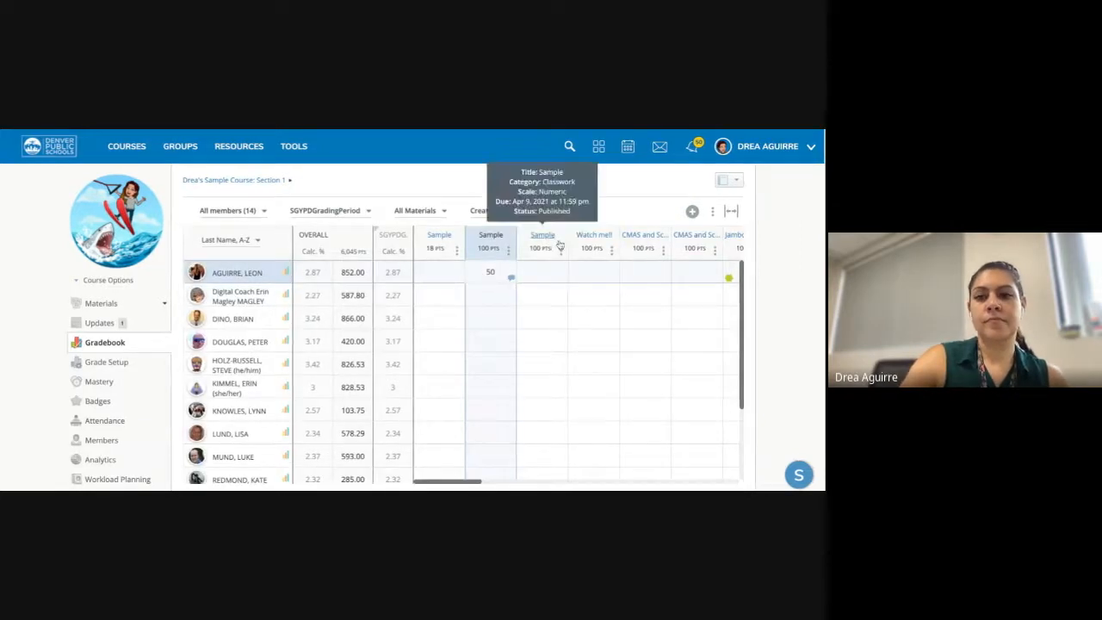
scroll(603, 344, right, 5)
scroll(655, 404, right, 5)
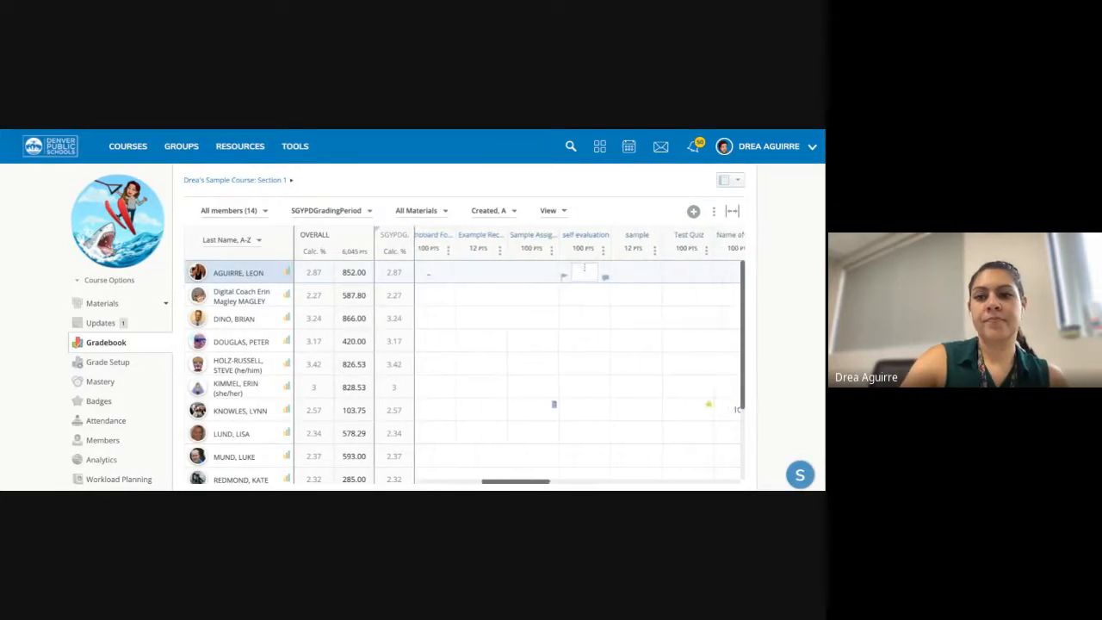
scroll(579, 358, right, 2)
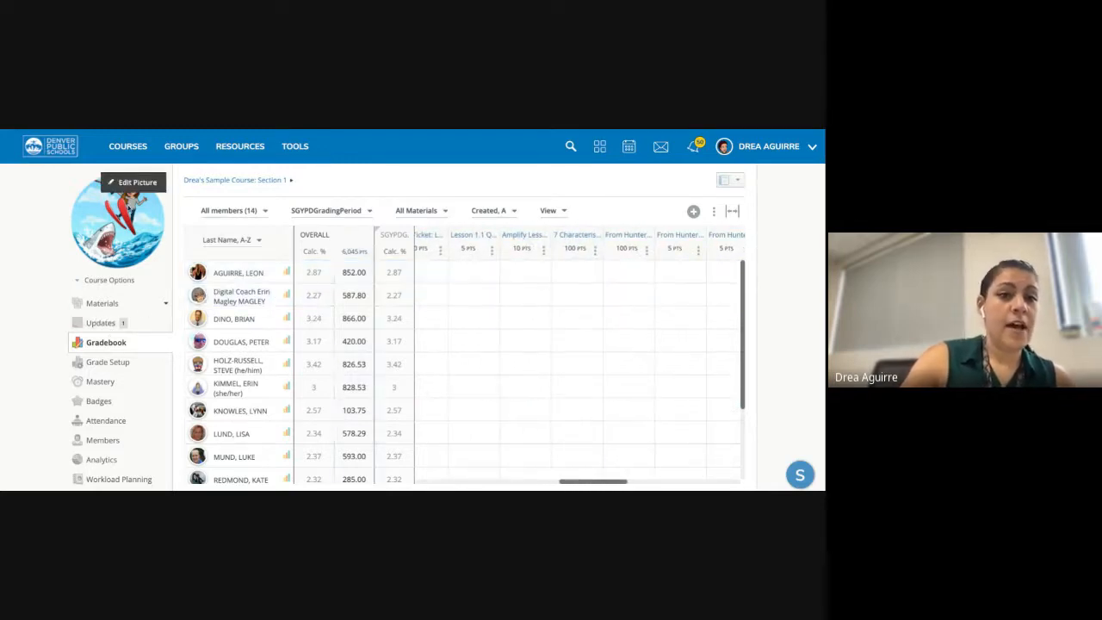
- Check Sample 1's three-criterion rubric in Mastery Tracking Sample Assignments, then return to the gradebook
click(213, 180)
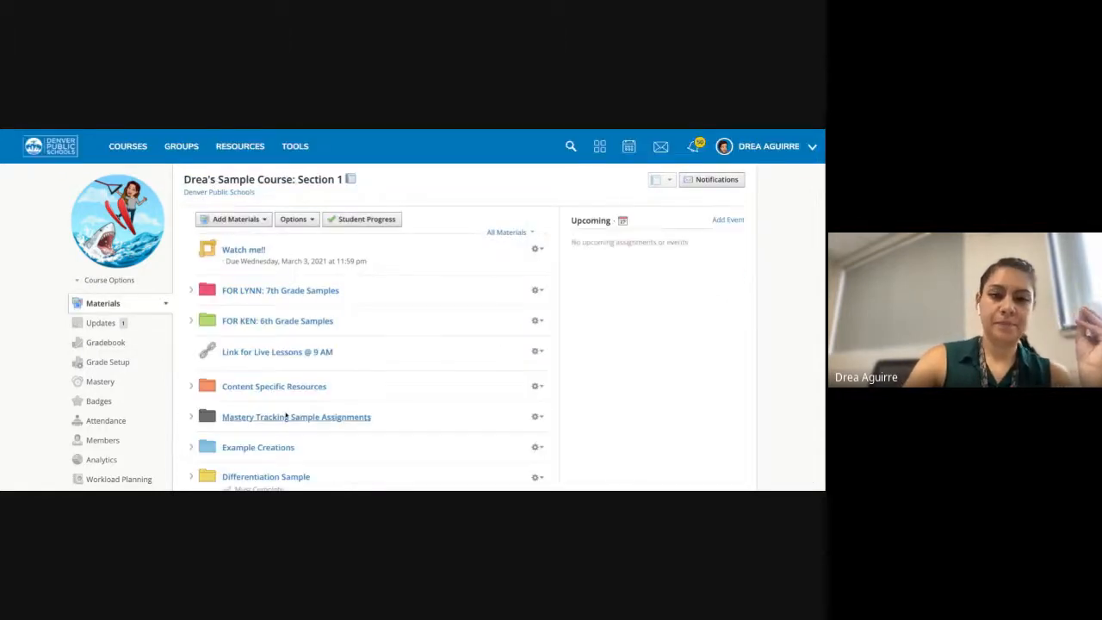
scroll(286, 416, down, 2)
scroll(286, 416, down, 1)
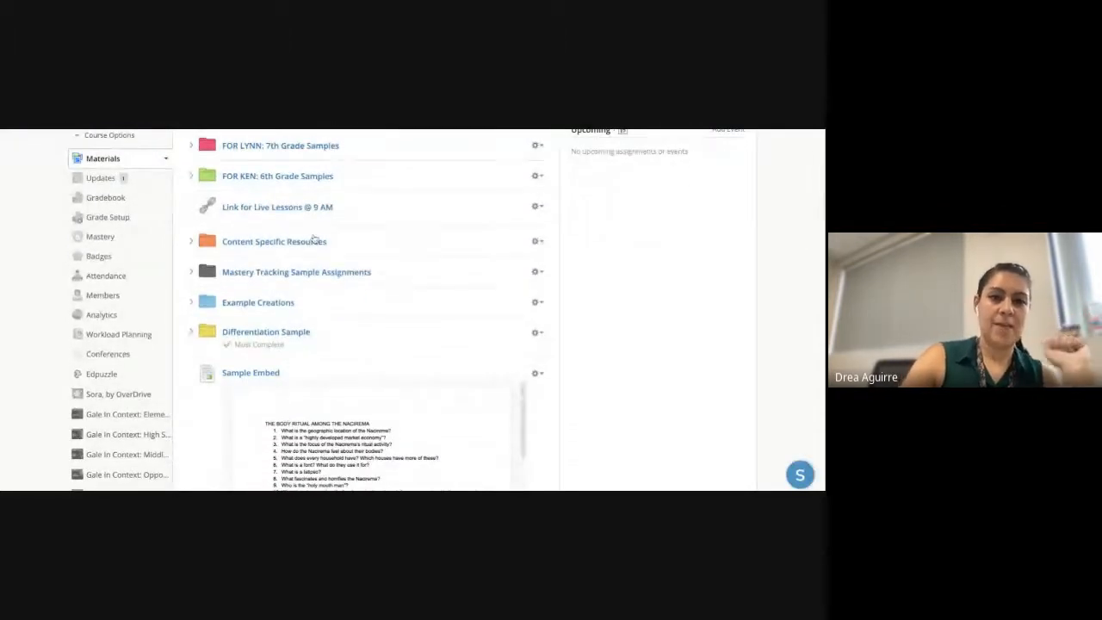
click(280, 273)
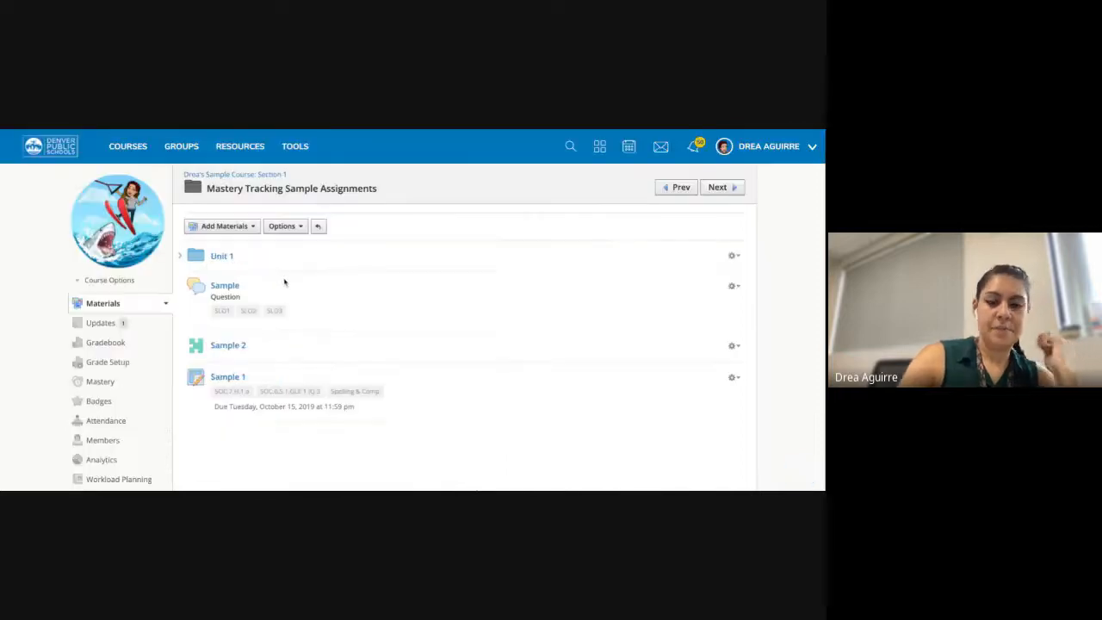
click(228, 377)
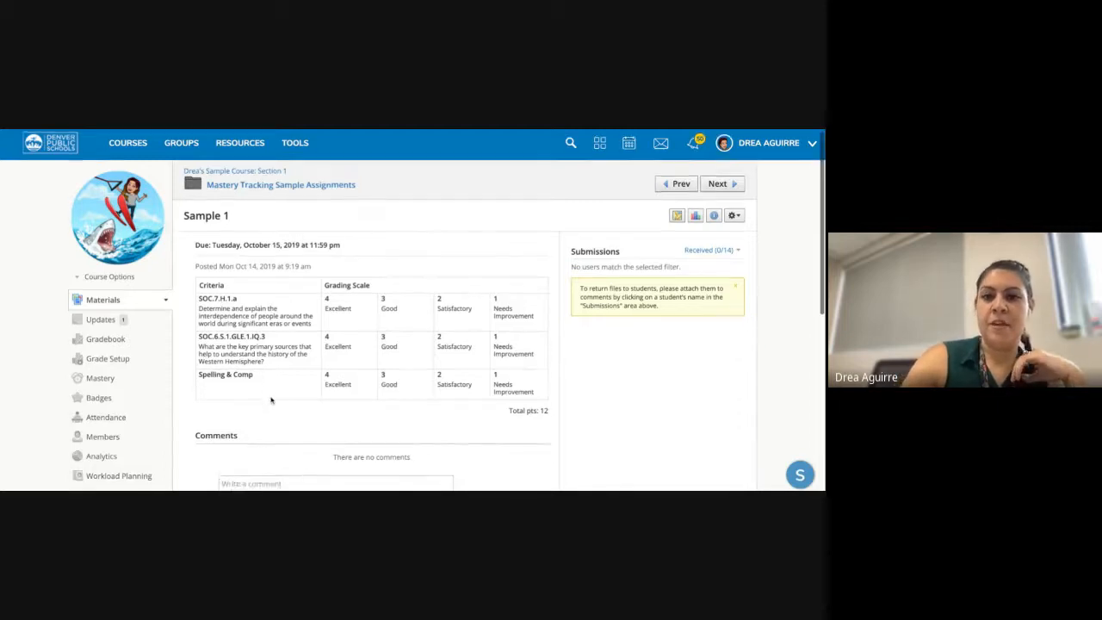
scroll(271, 400, down, 1)
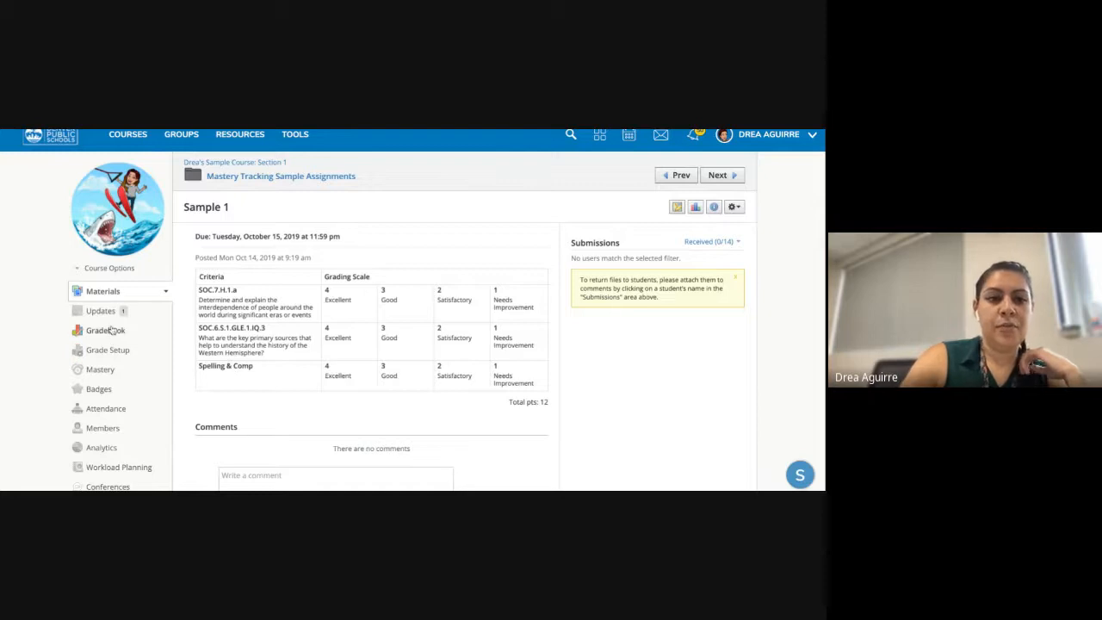
click(110, 331)
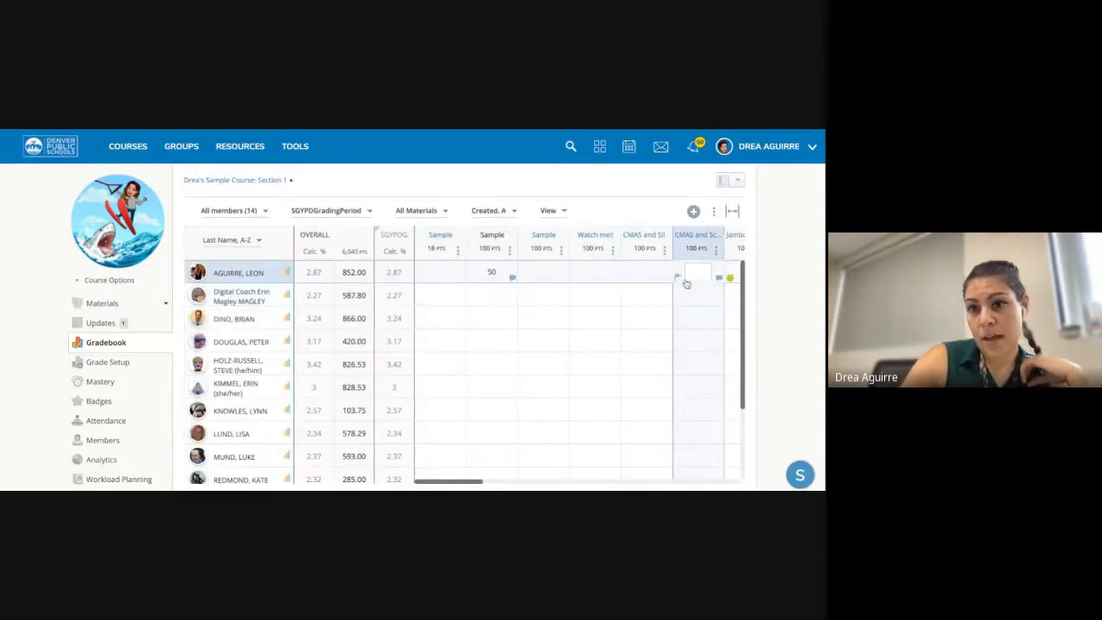
scroll(686, 284, right, 2)
scroll(686, 284, right, 2)
click(666, 274)
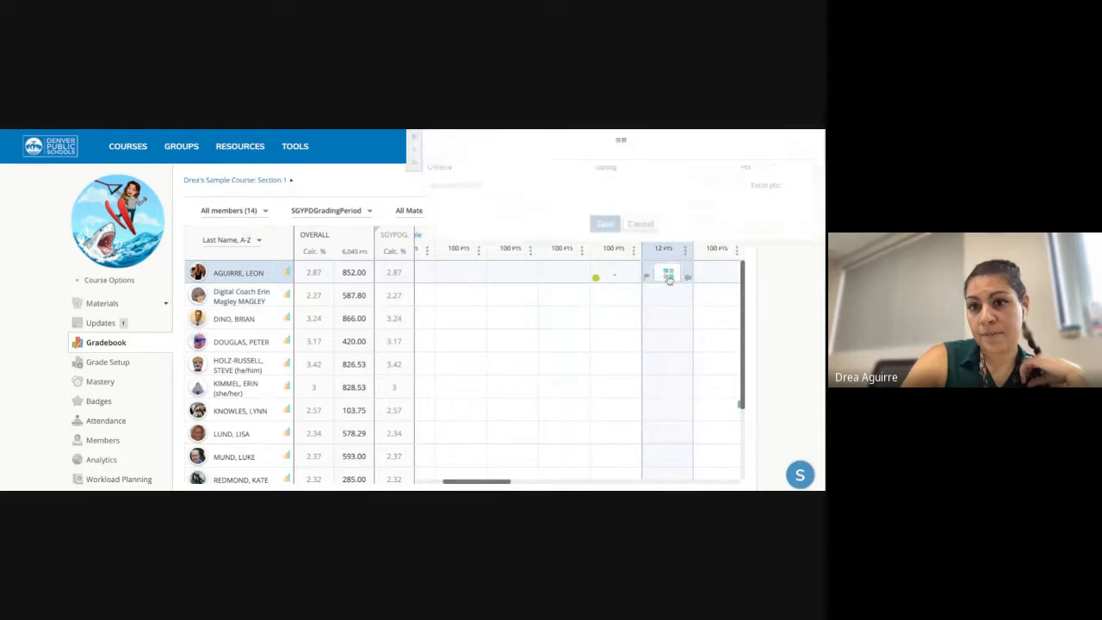
click(561, 191)
click(606, 210)
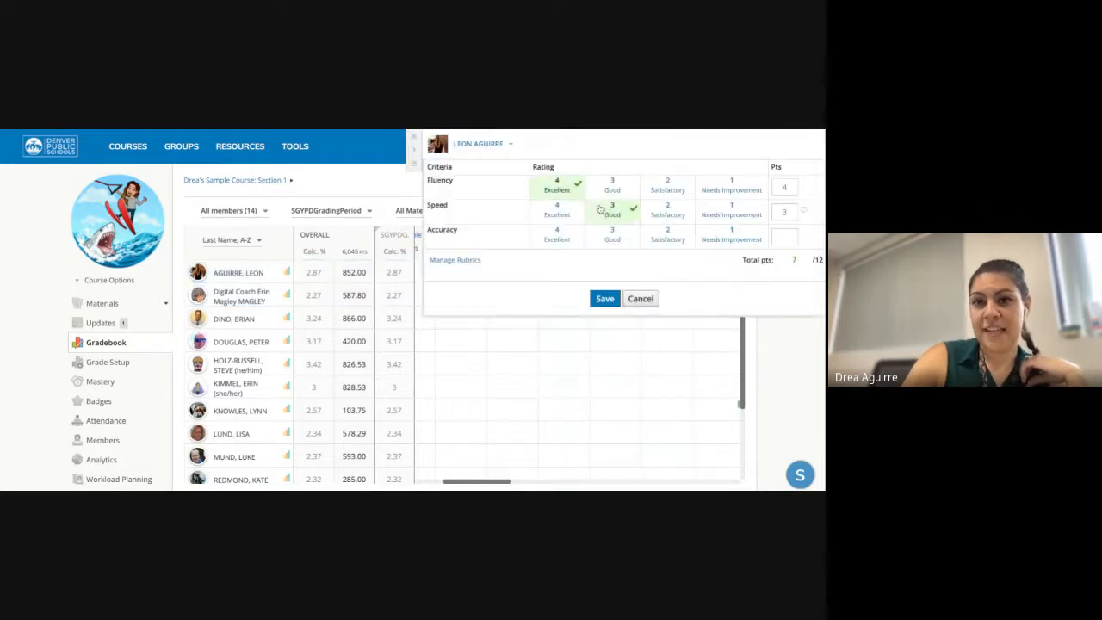
click(577, 235)
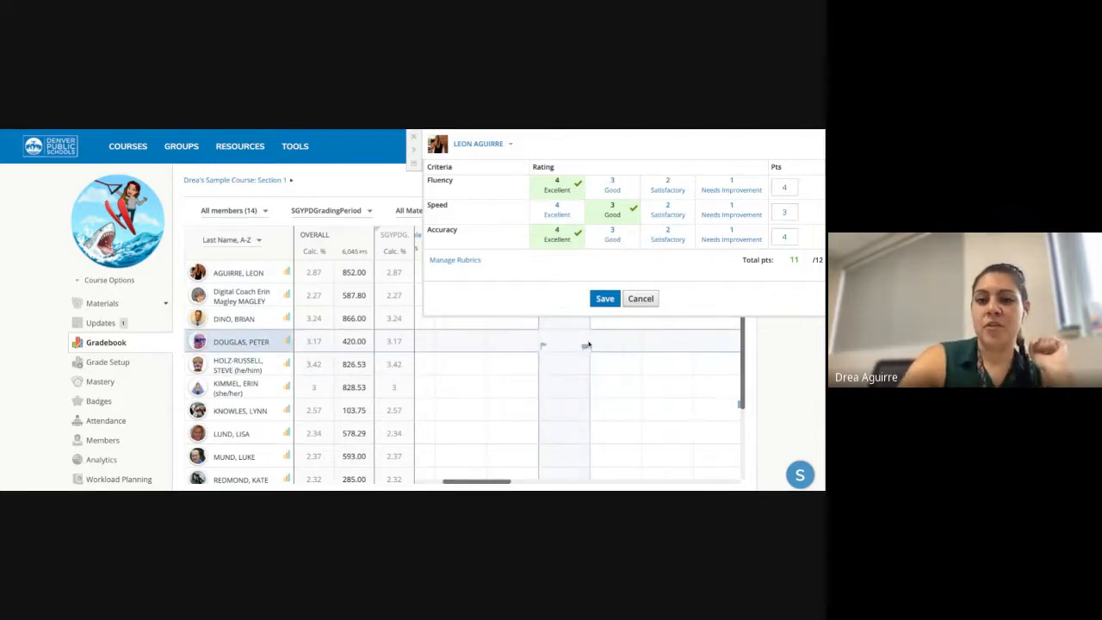
click(635, 299)
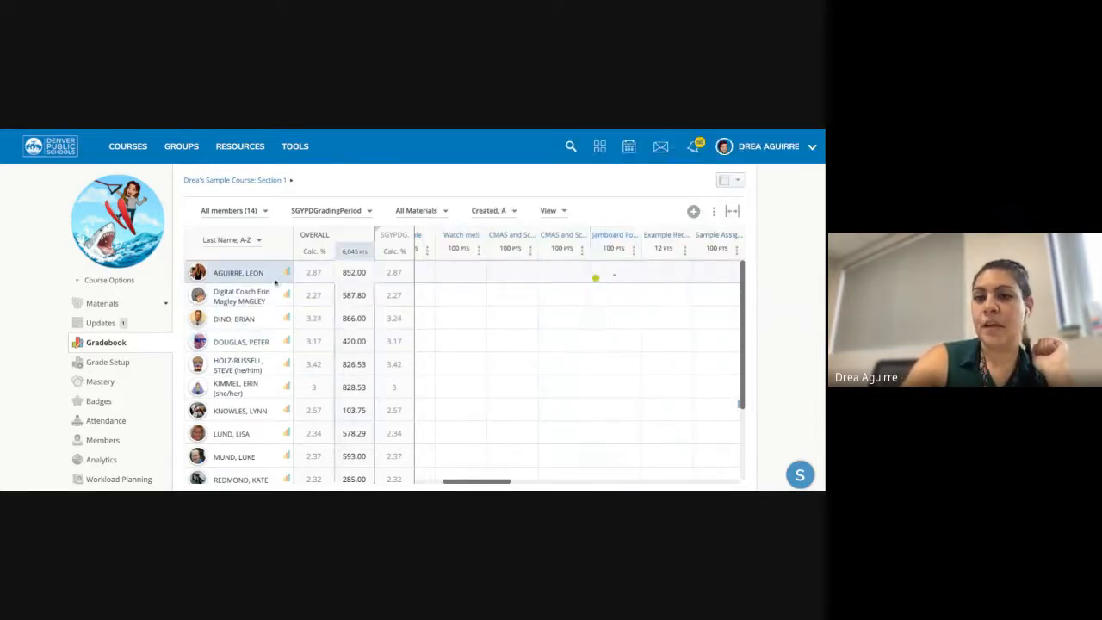
- Open the Sample 2 assessment in the Mastery Tracking Sample Assignments folder
click(194, 181)
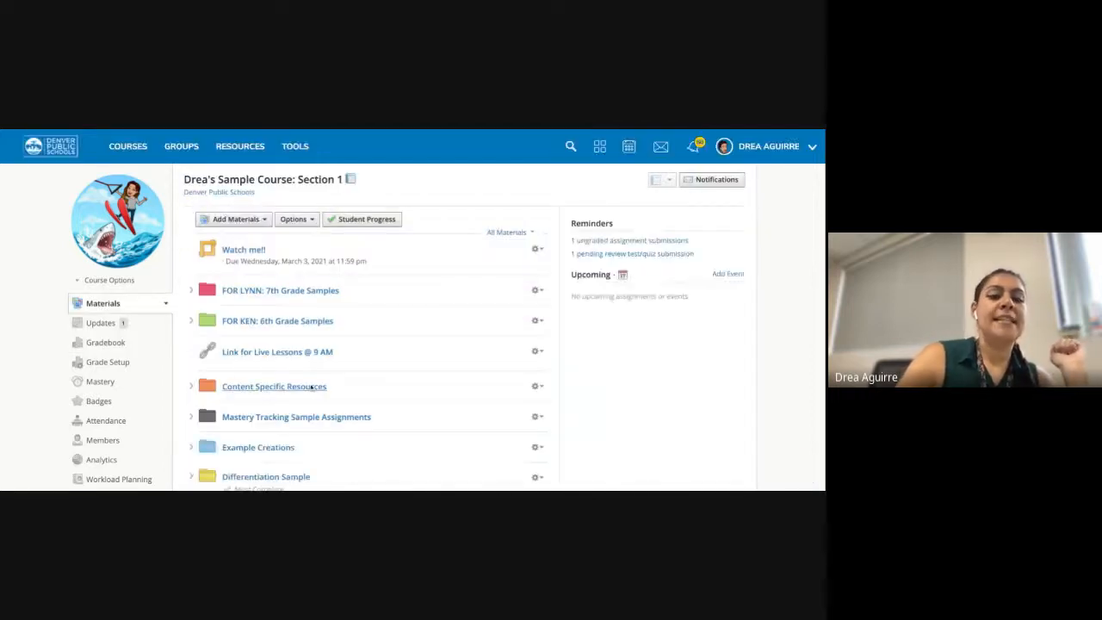
click(277, 416)
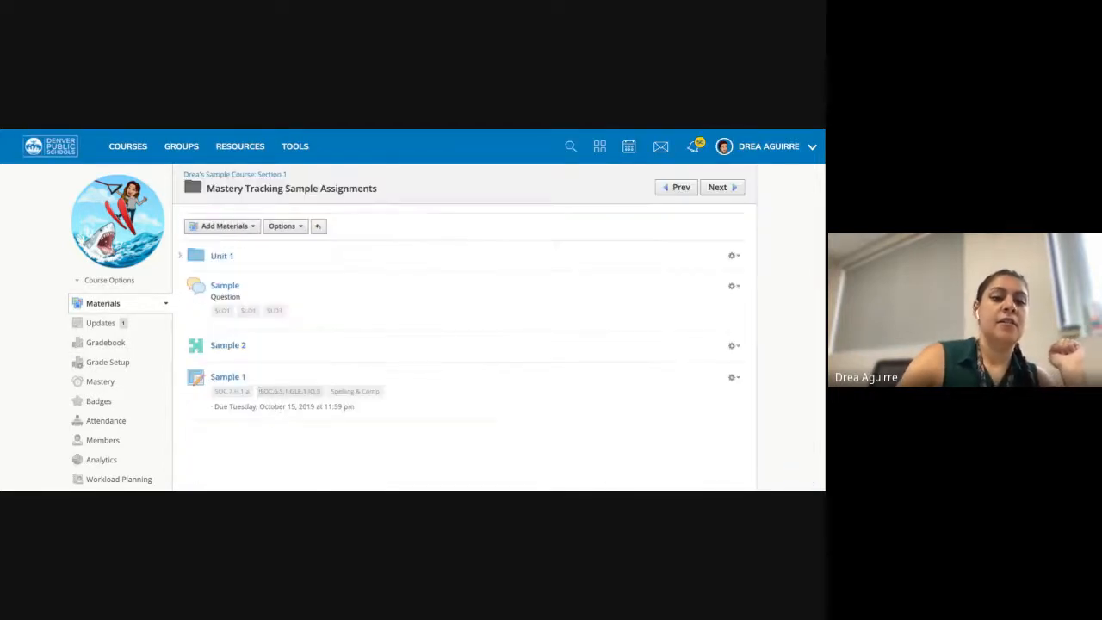
click(225, 346)
scroll(242, 271, down, 1)
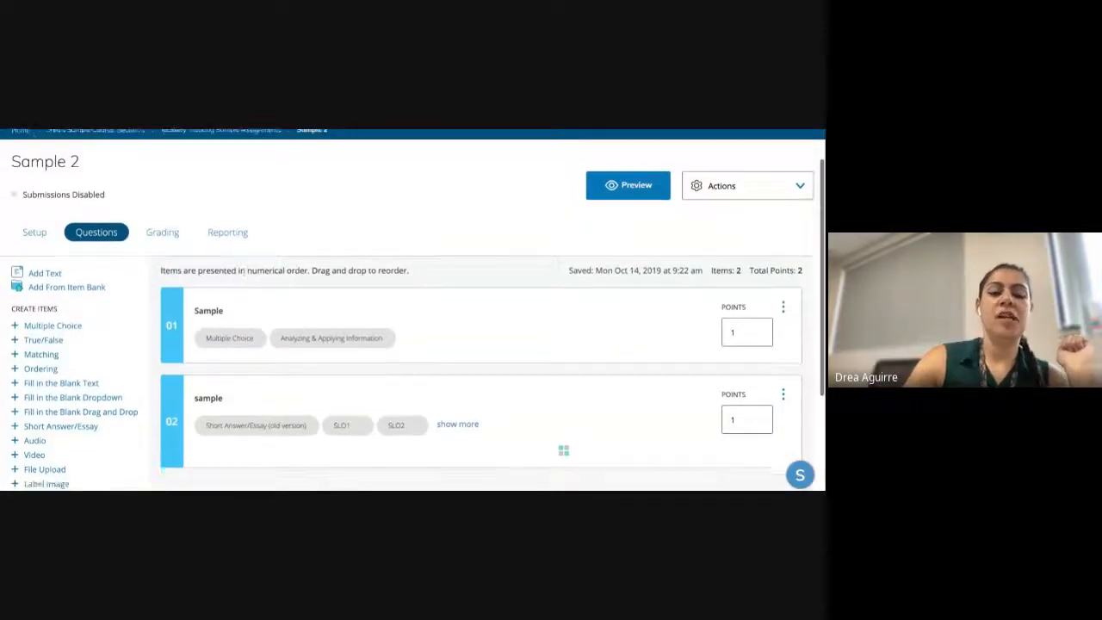
scroll(242, 271, down, 2)
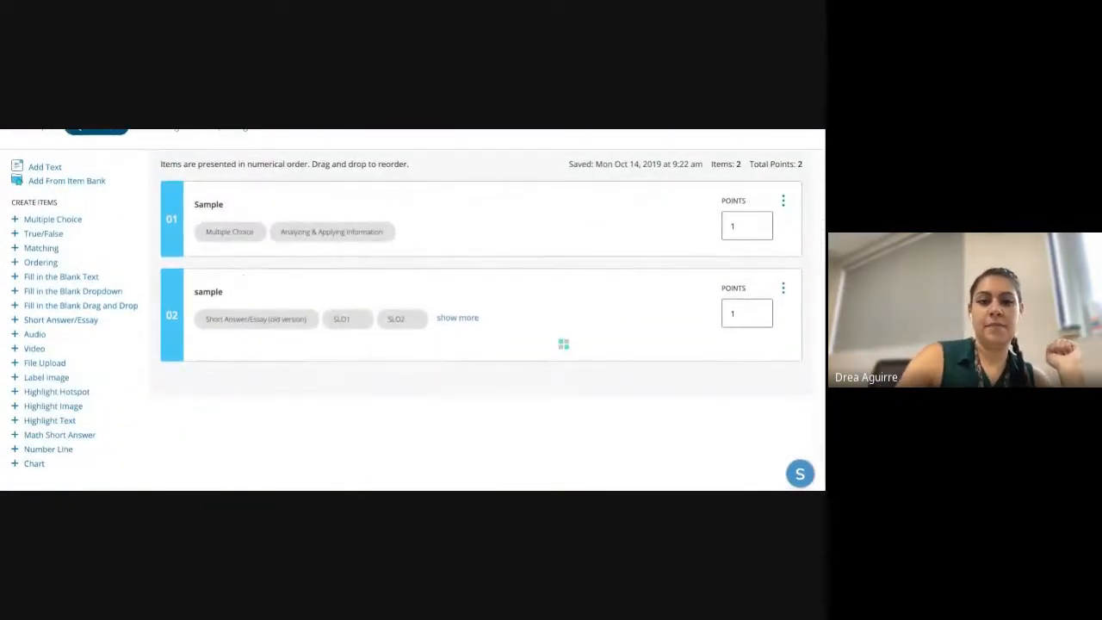
- Add a multiple-choice question 'Sample' with first option 'A' marked correct
click(70, 223)
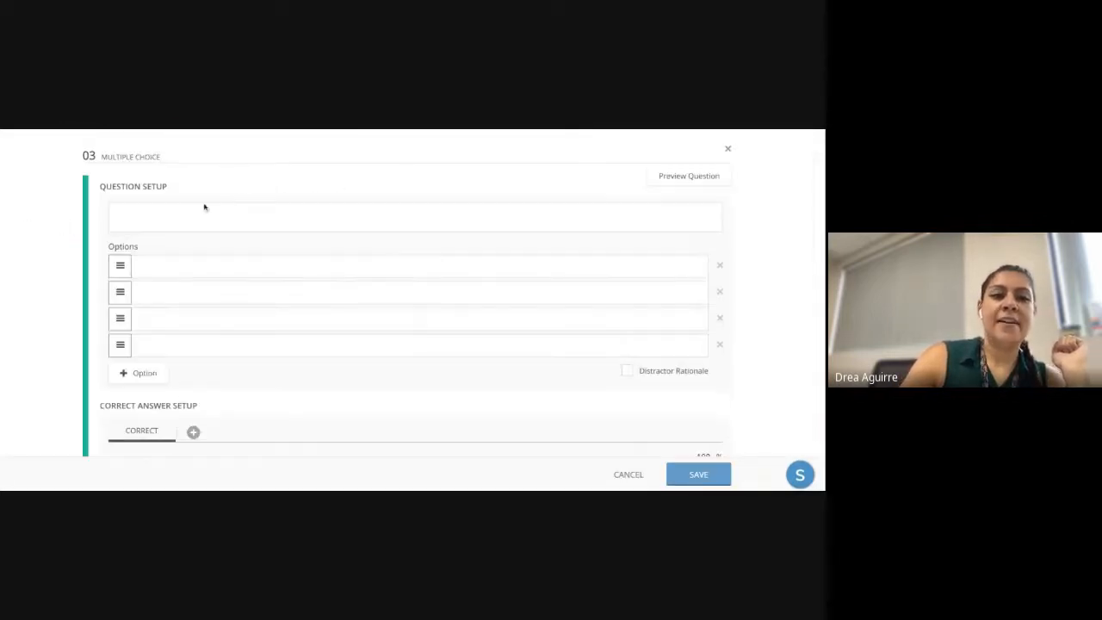
click(192, 219)
text(Samp)
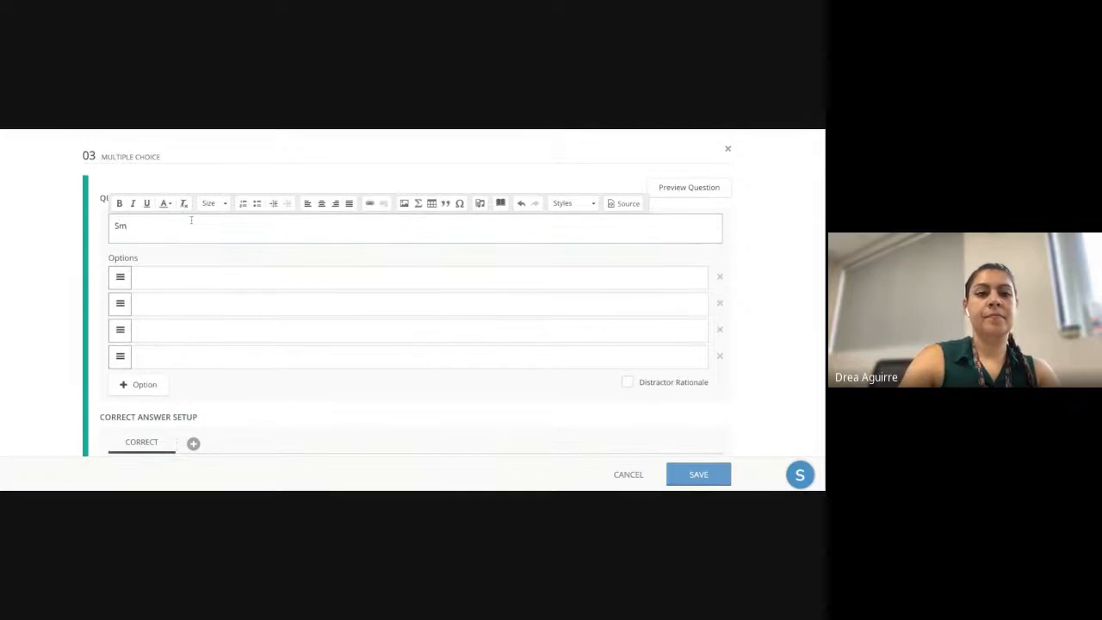
text(le)
click(181, 285)
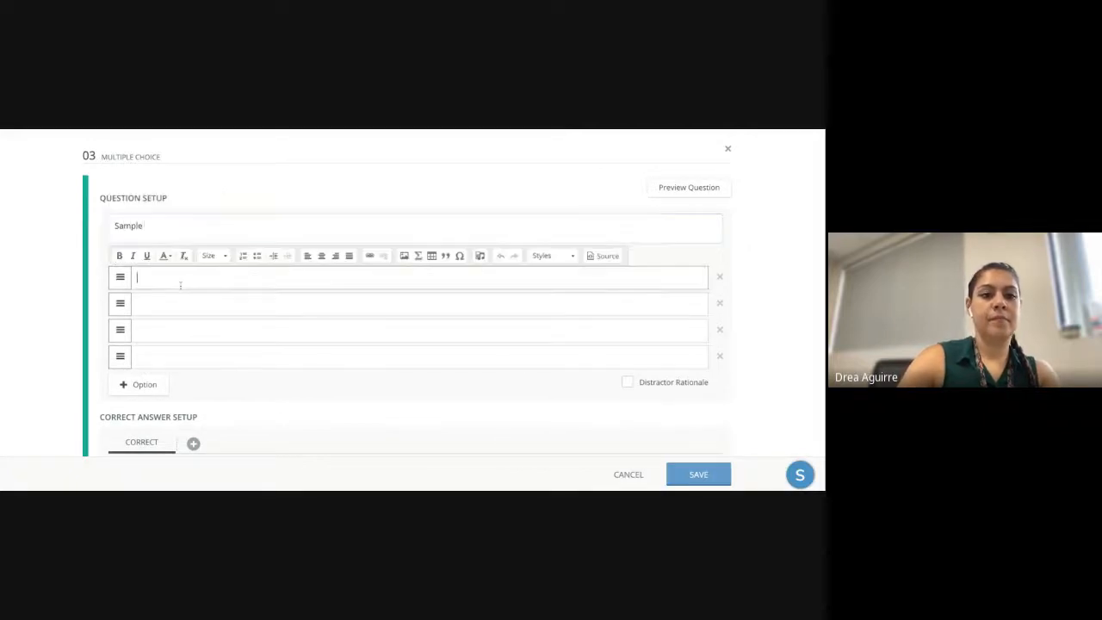
text(A)
scroll(160, 356, down, 3)
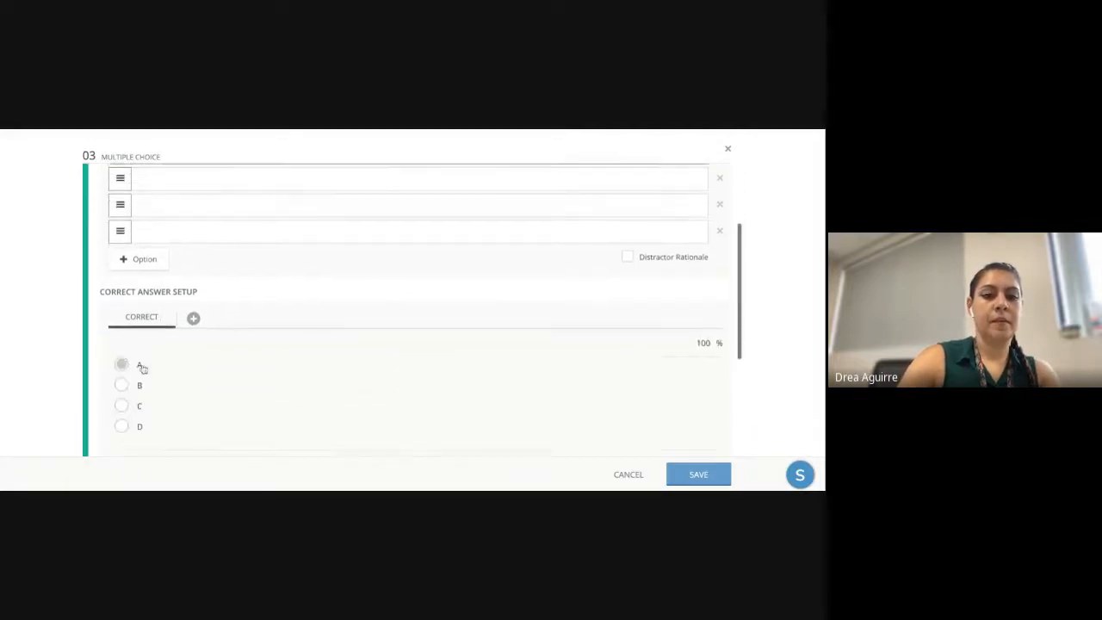
click(121, 364)
scroll(227, 370, down, 4)
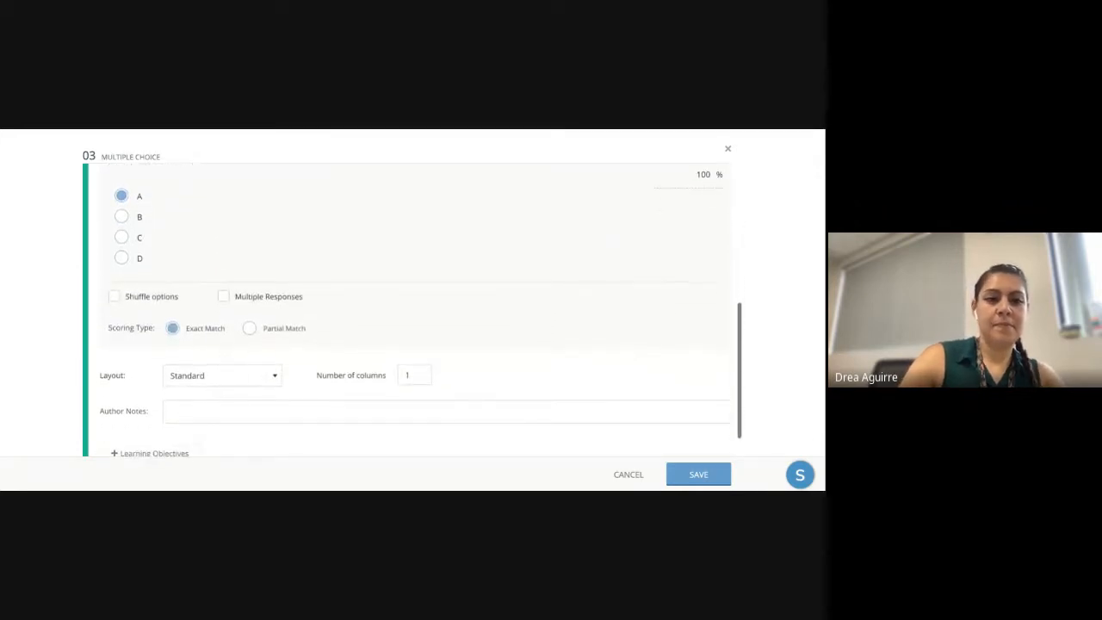
scroll(166, 431, down, 1)
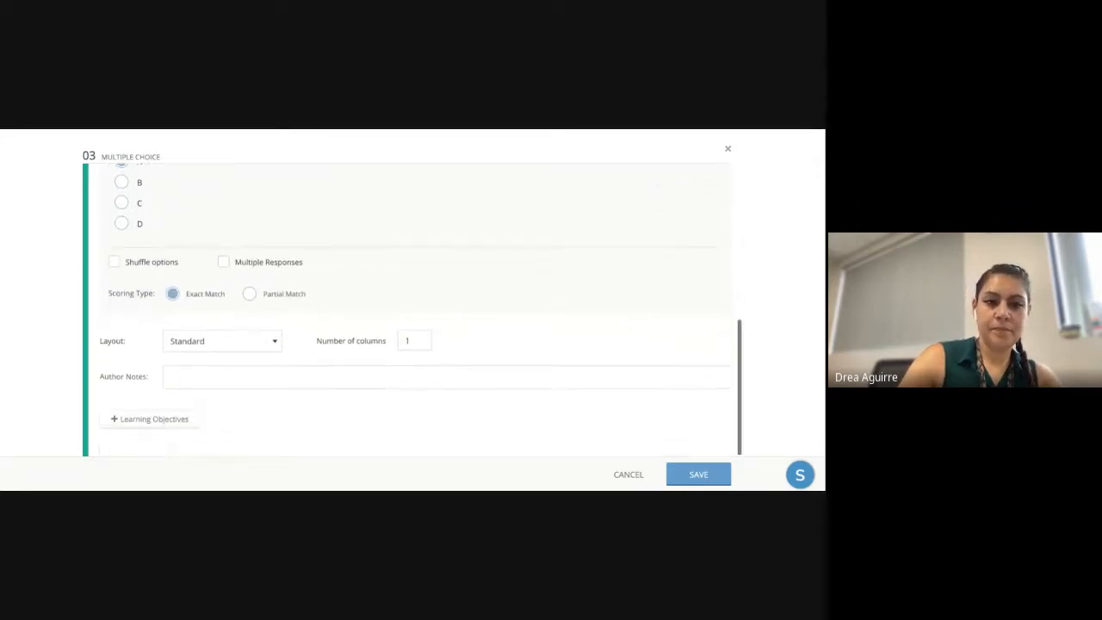
click(164, 427)
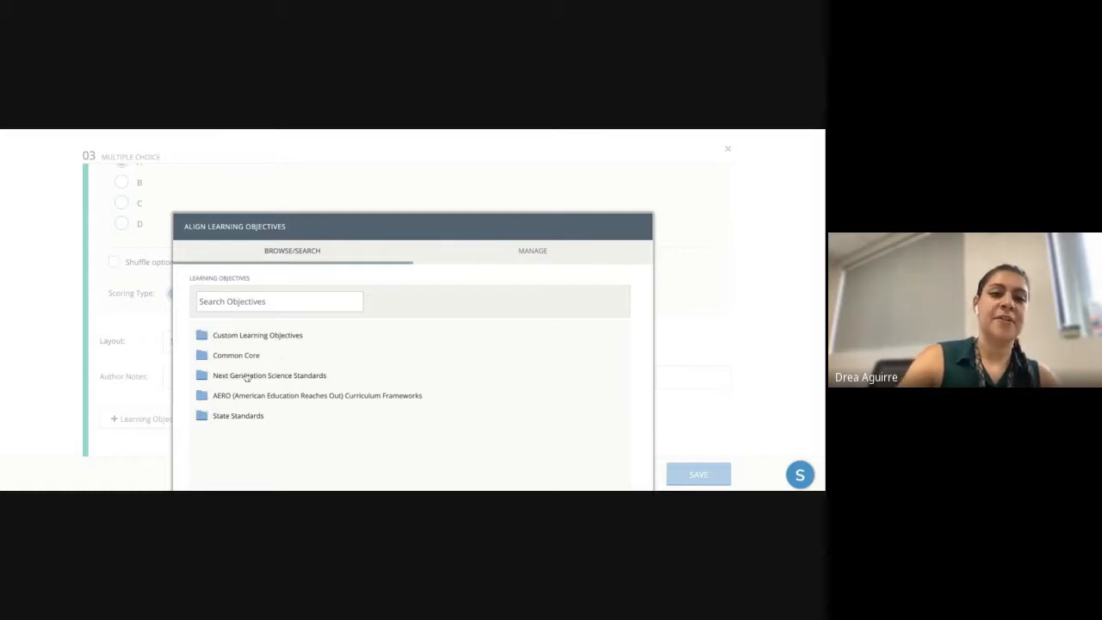
click(237, 416)
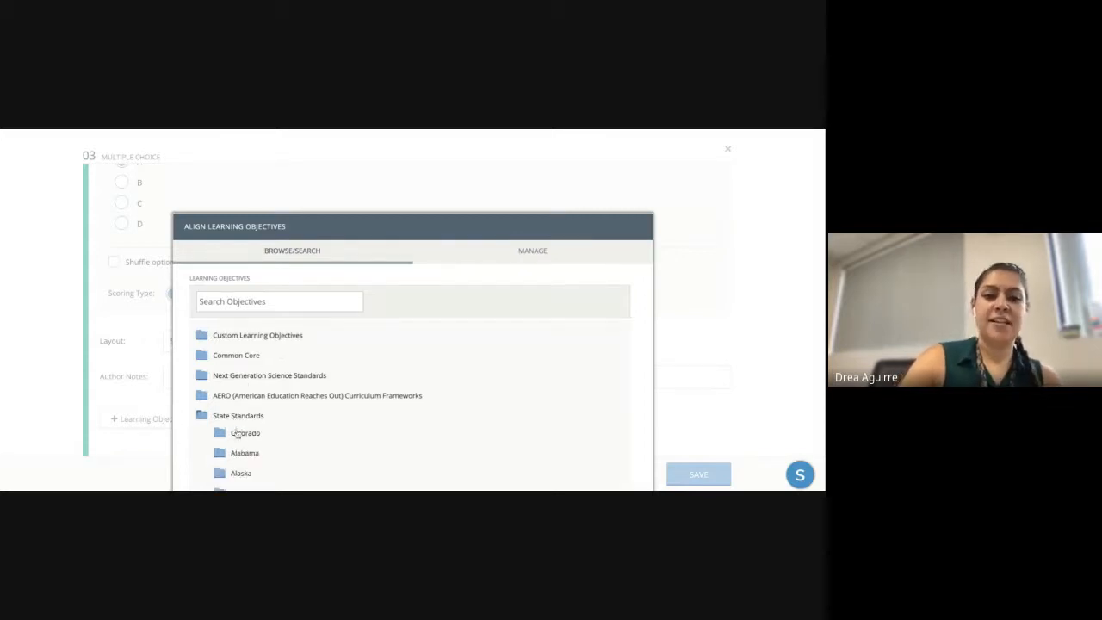
click(240, 433)
click(257, 449)
scroll(256, 452, down, 2)
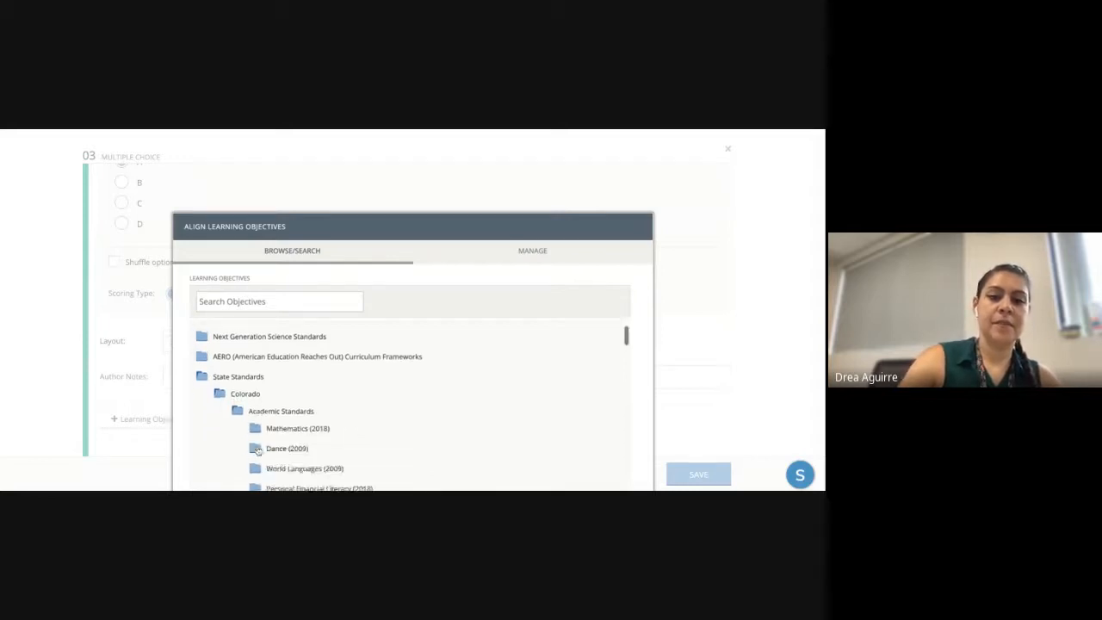
scroll(448, 394, down, 3)
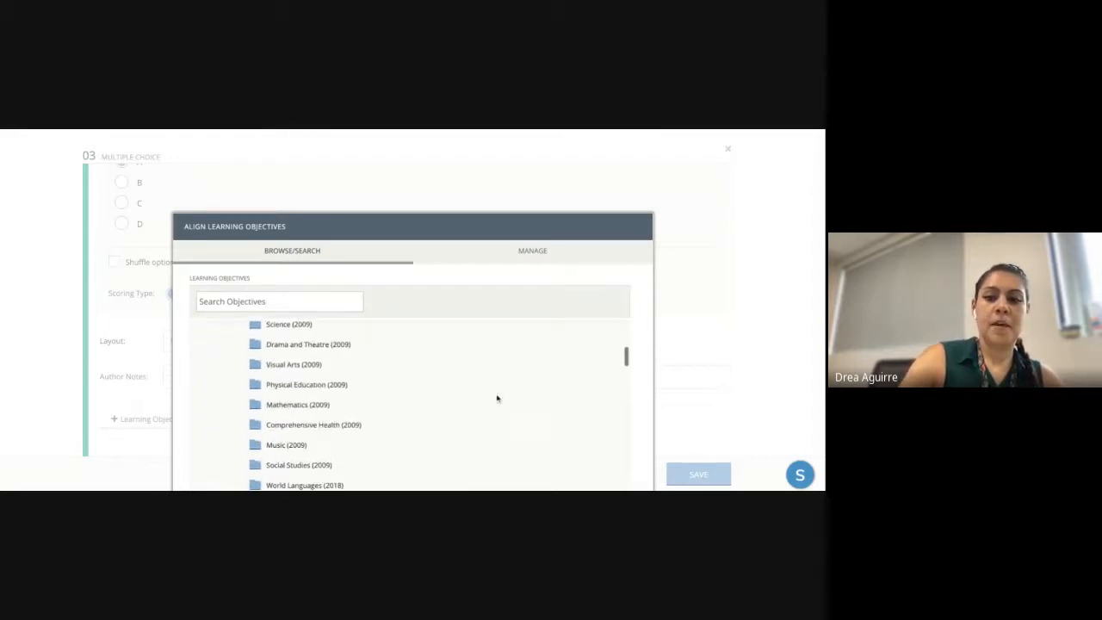
scroll(465, 344, down, 1)
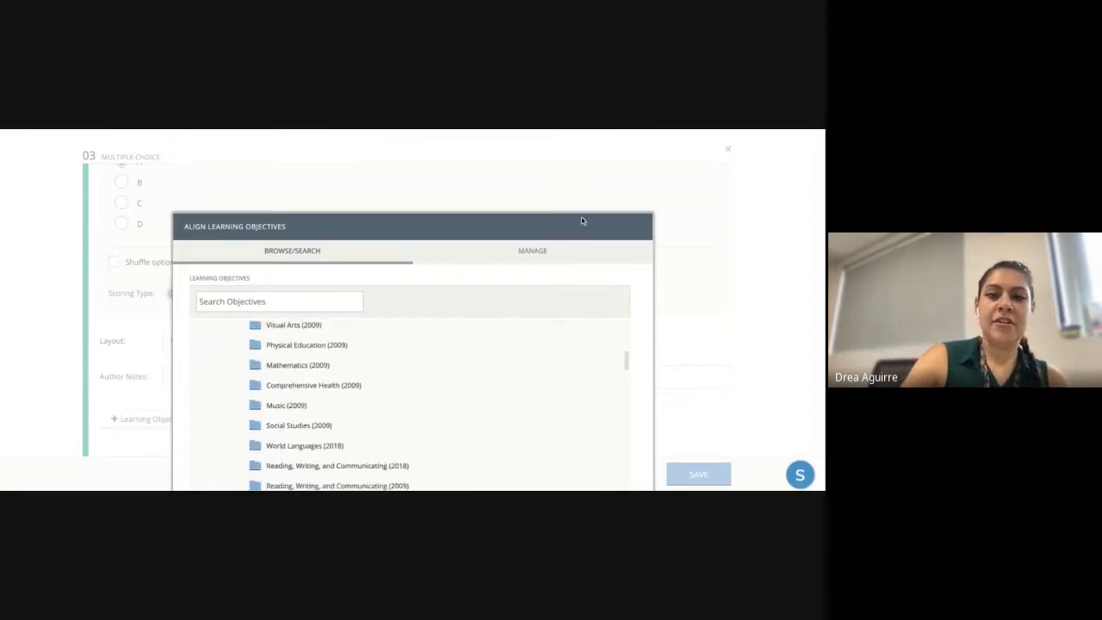
scroll(581, 217, down, 2)
click(525, 455)
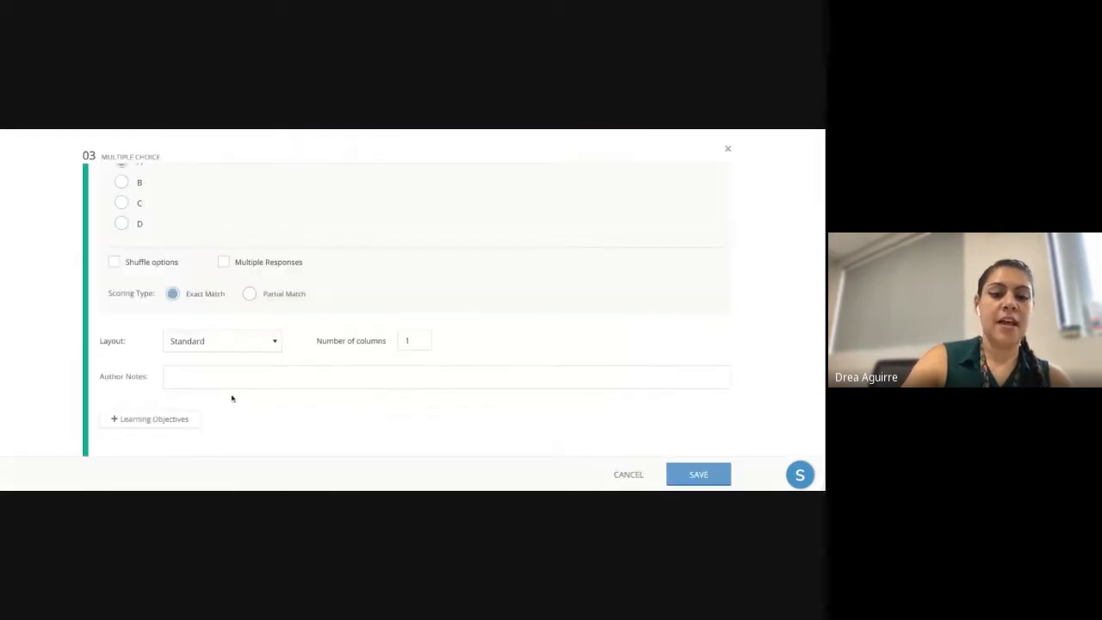
click(689, 465)
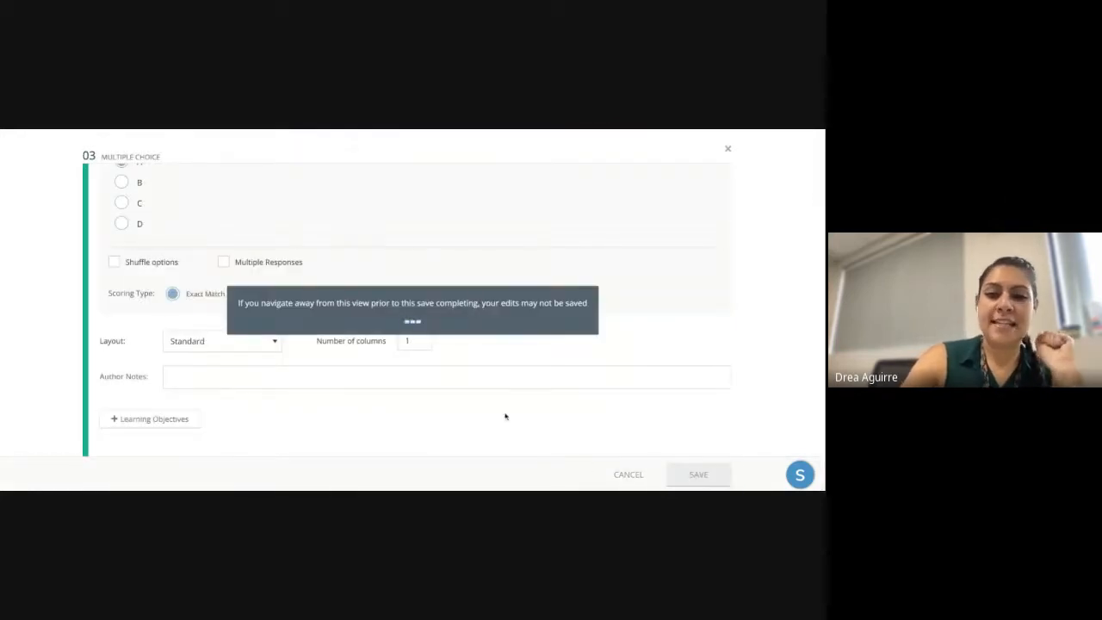
scroll(469, 414, down, 1)
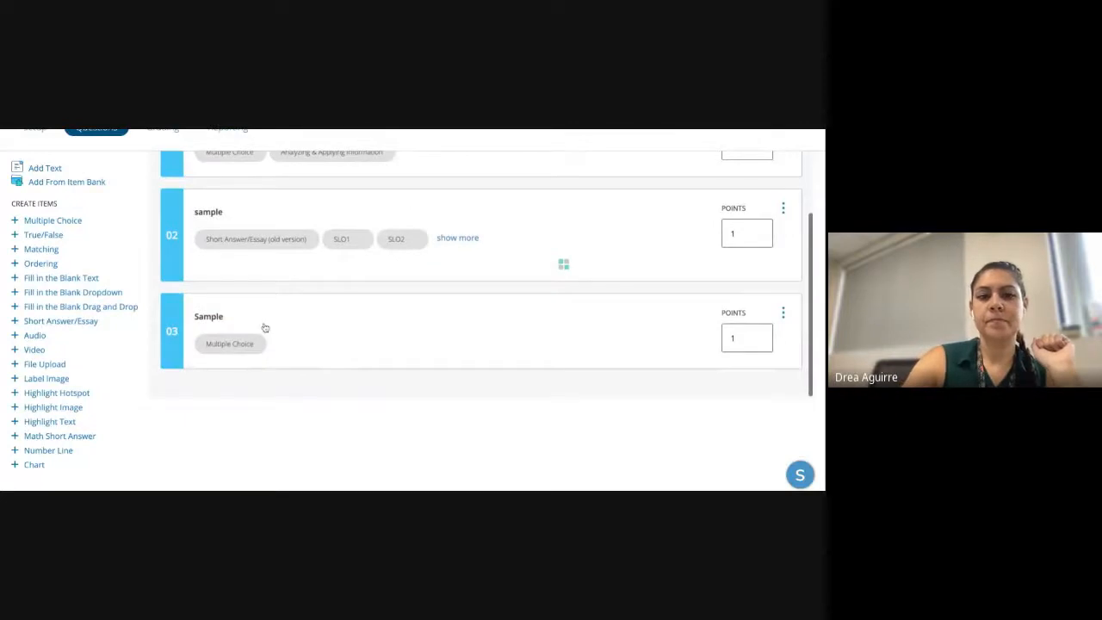
scroll(265, 328, up, 1)
scroll(265, 328, down, 1)
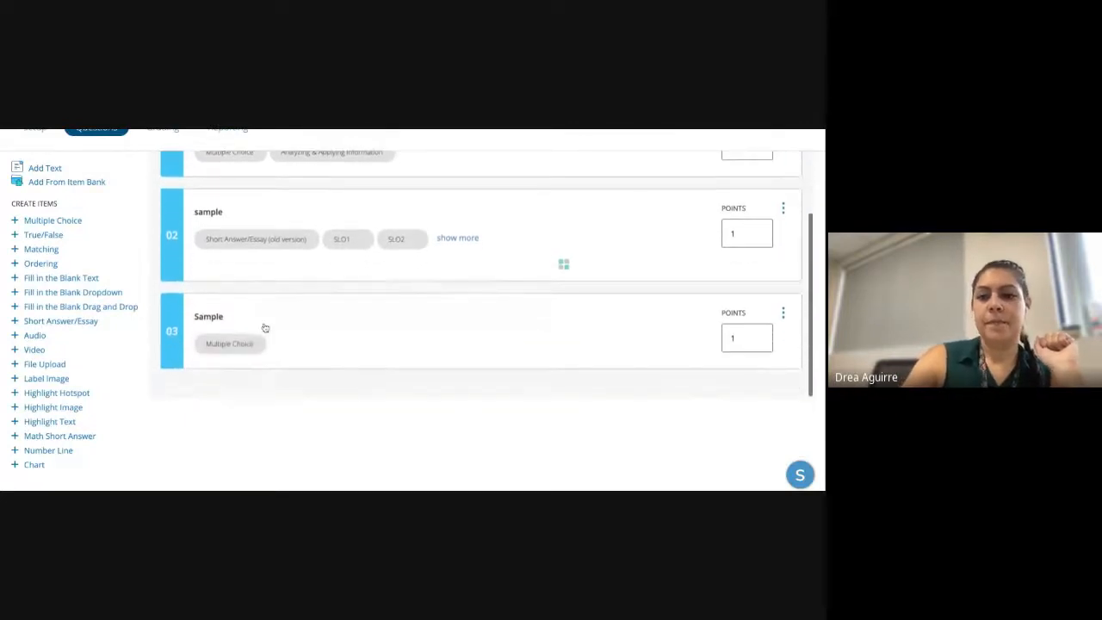
scroll(263, 327, up, 2)
scroll(279, 227, down, 1)
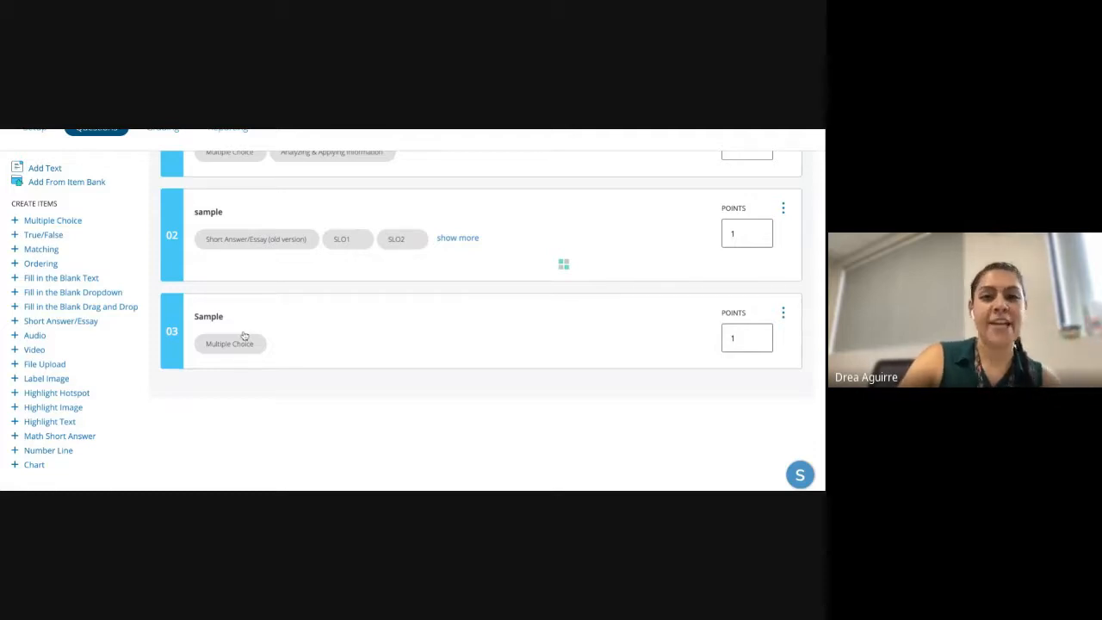
scroll(243, 335, up, 2)
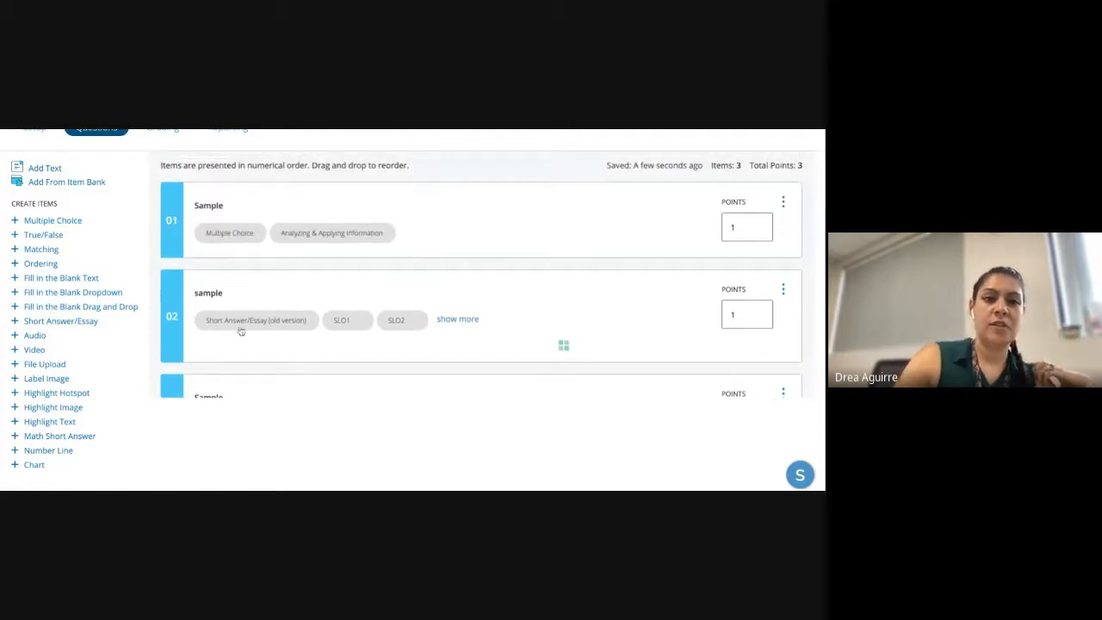
scroll(243, 336, up, 2)
scroll(82, 196, up, 1)
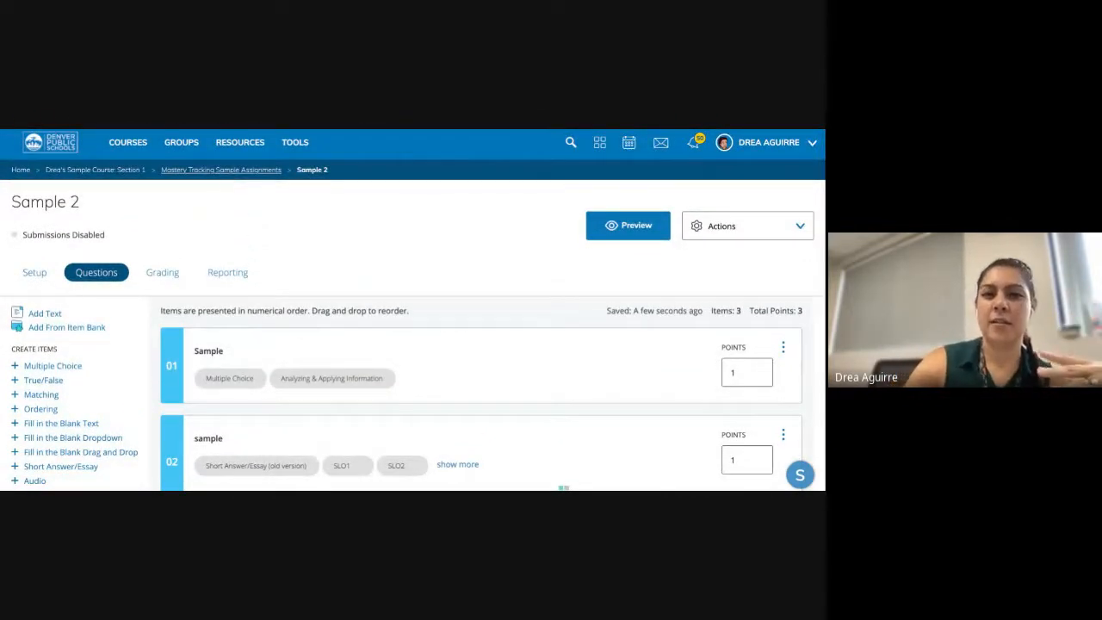
- Go back to the Mastery Tracking Sample Assignments folder via its breadcrumb
click(220, 170)
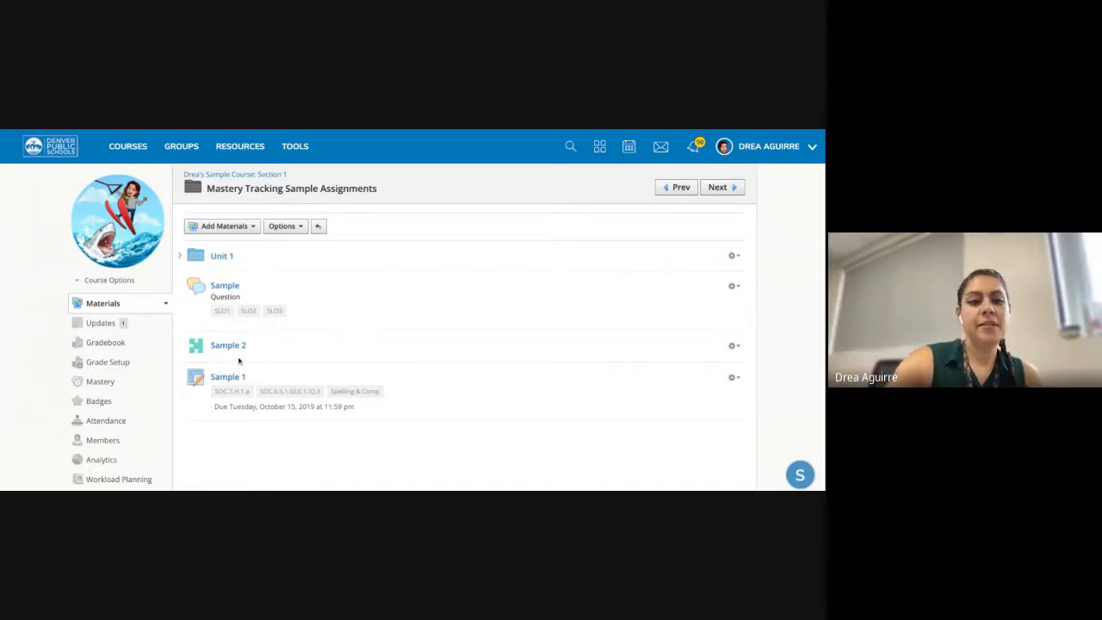
- Open Sample 1's edit form and scroll down to its Category field
click(732, 378)
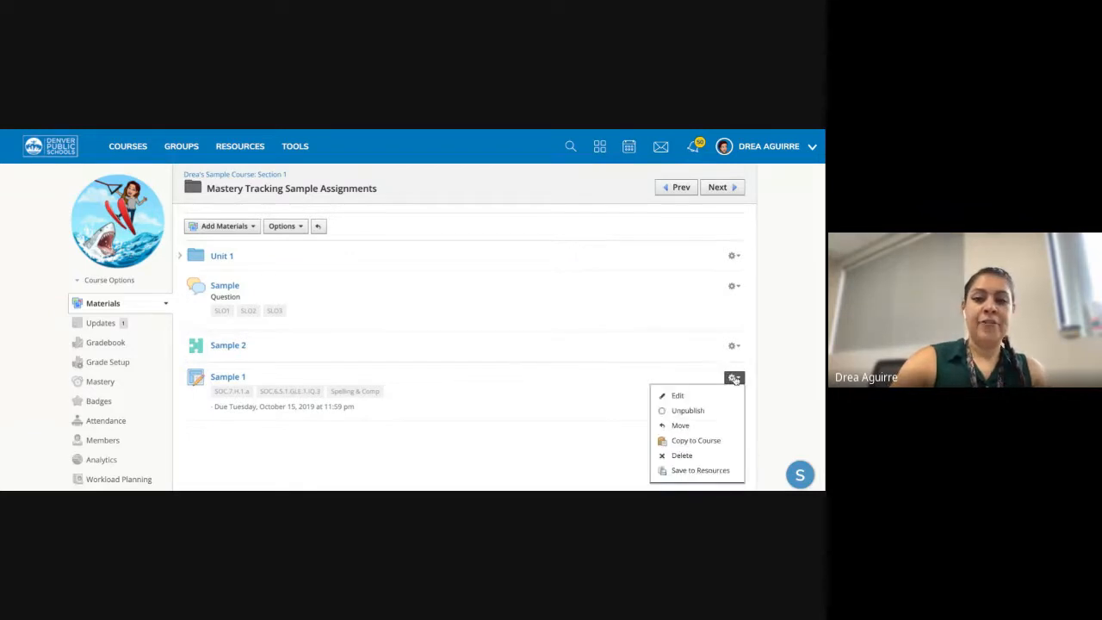
click(693, 394)
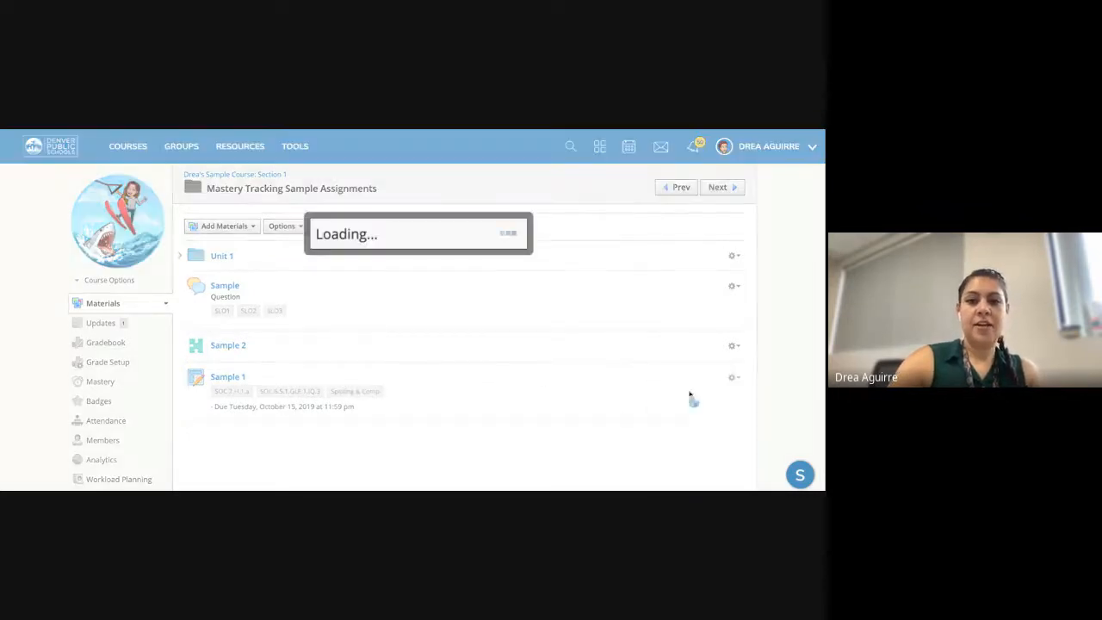
scroll(521, 389, down, 1)
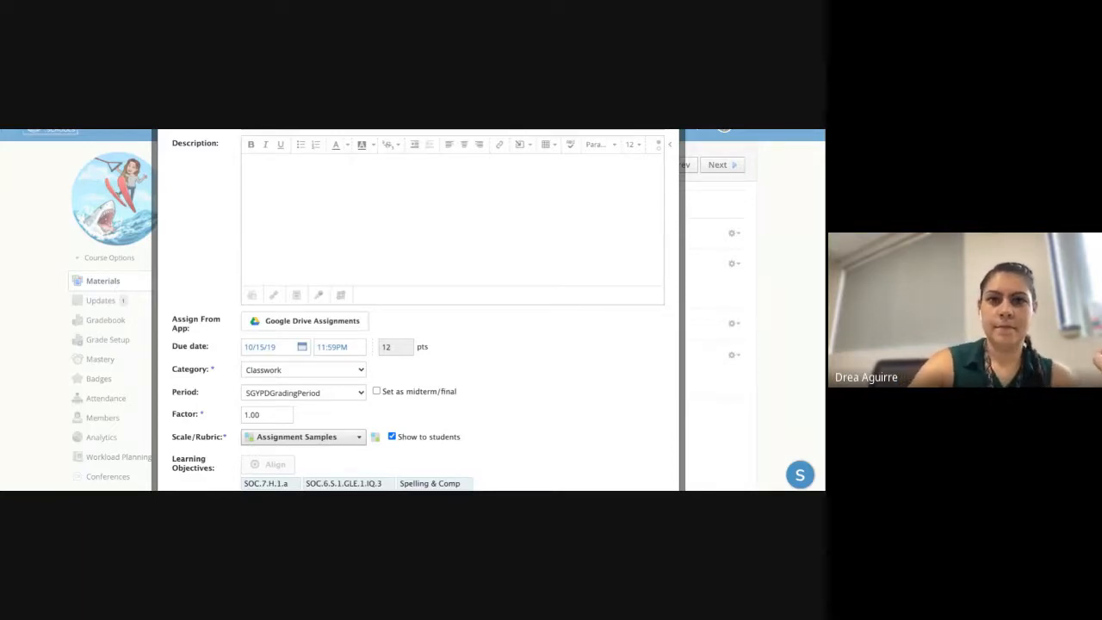
- Keep Sample 1's Category as Classwork and review its learning objectives
click(303, 369)
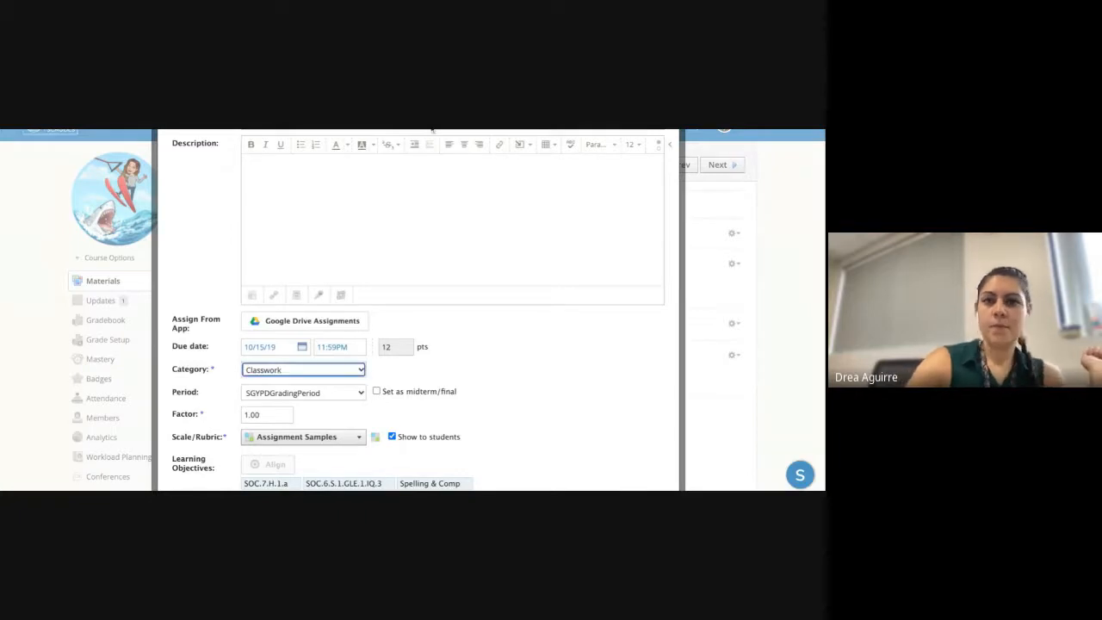
click(432, 129)
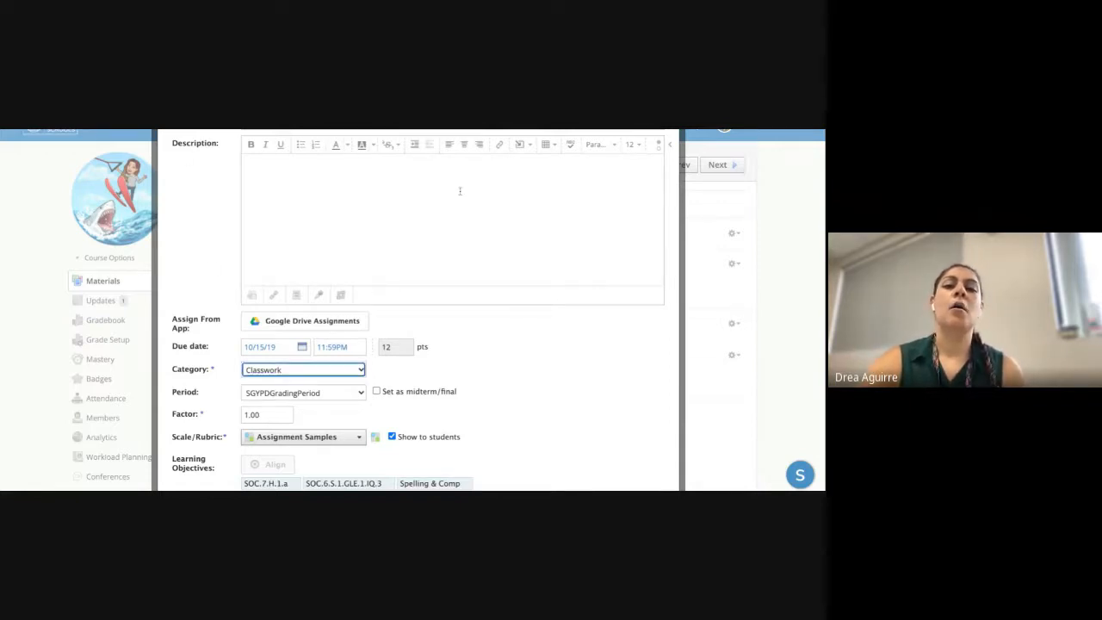
scroll(459, 190, up, 1)
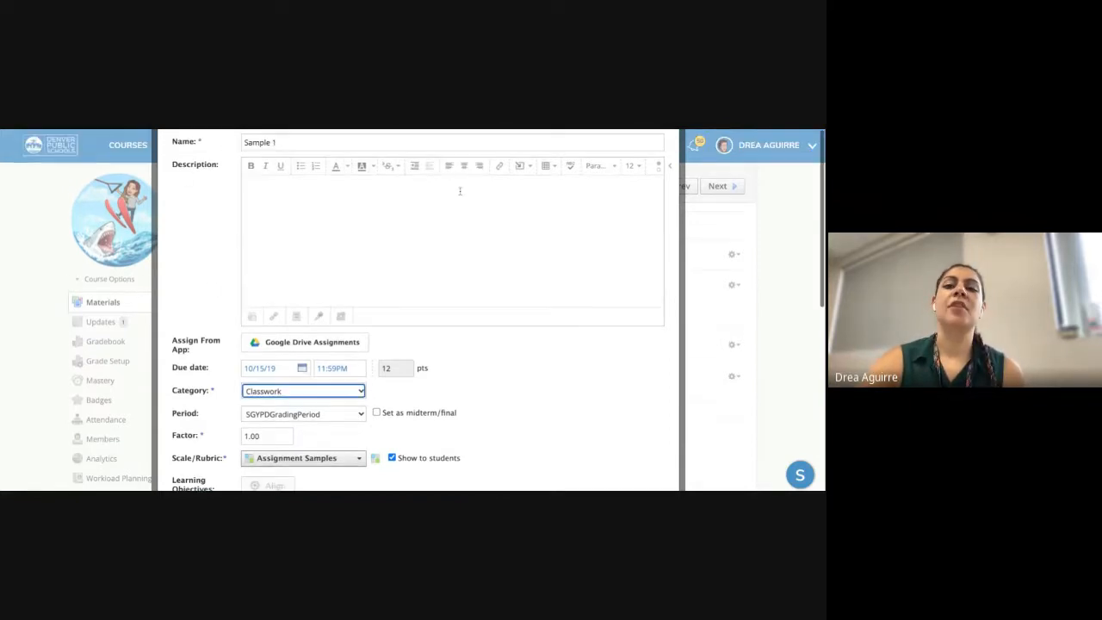
click(637, 391)
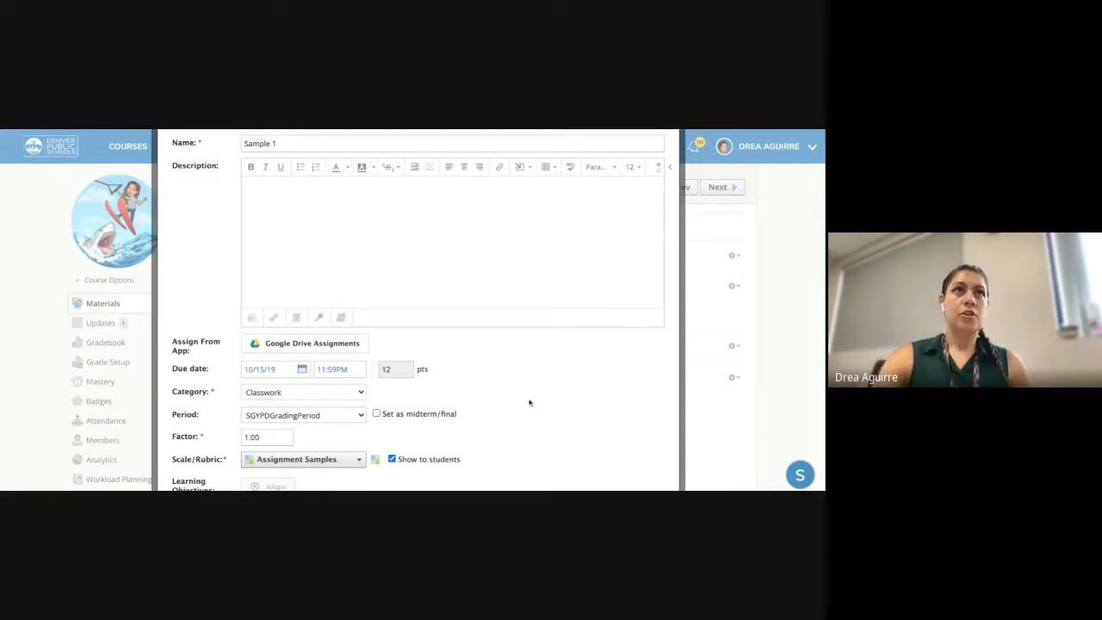
scroll(560, 356, down, 3)
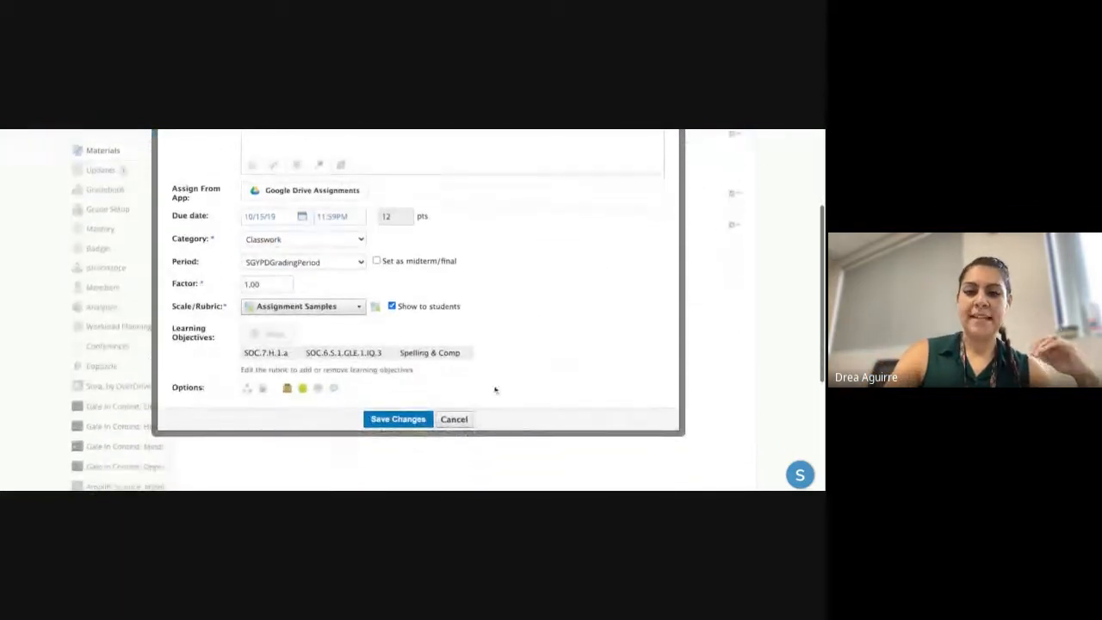
- Cancel Sample 1's edits and start a new assignment in the Advanced Schoology Play Course
click(455, 419)
scroll(382, 345, up, 3)
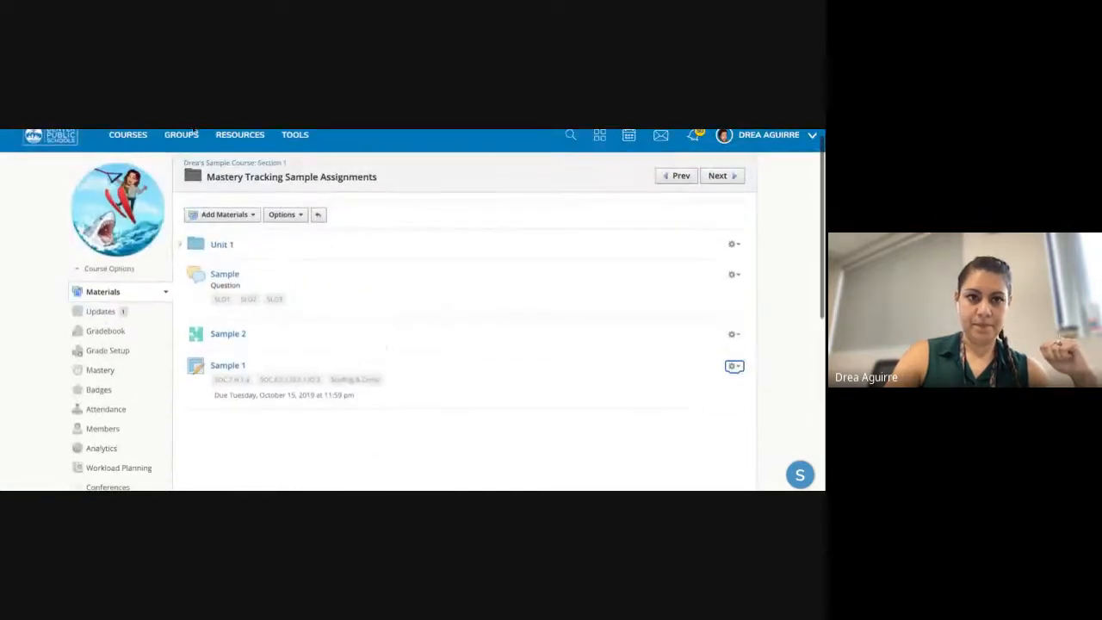
click(127, 134)
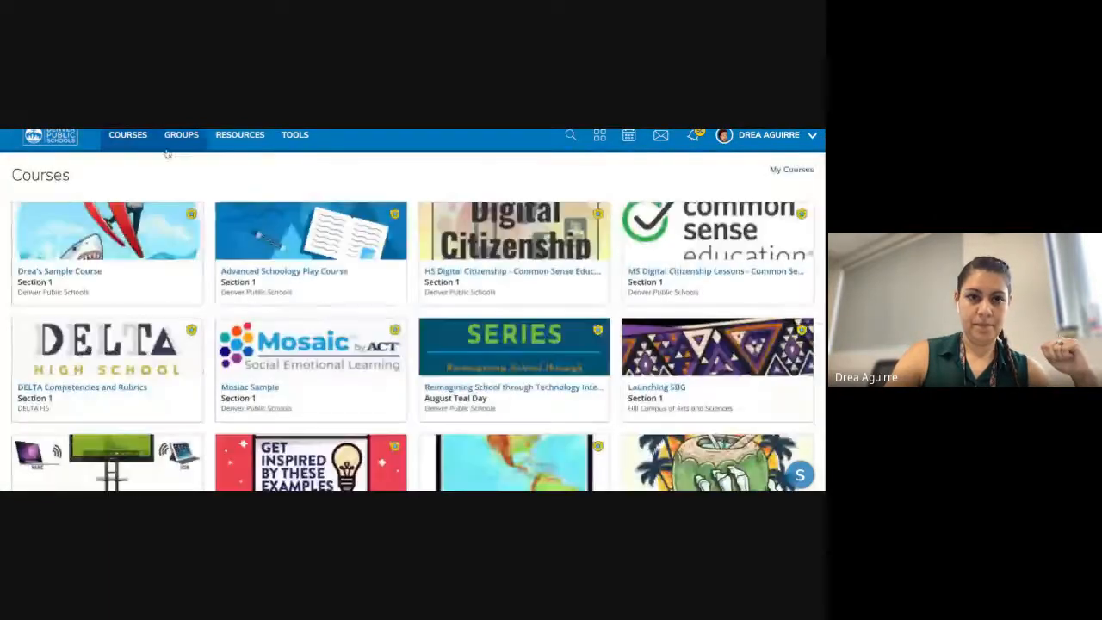
click(268, 239)
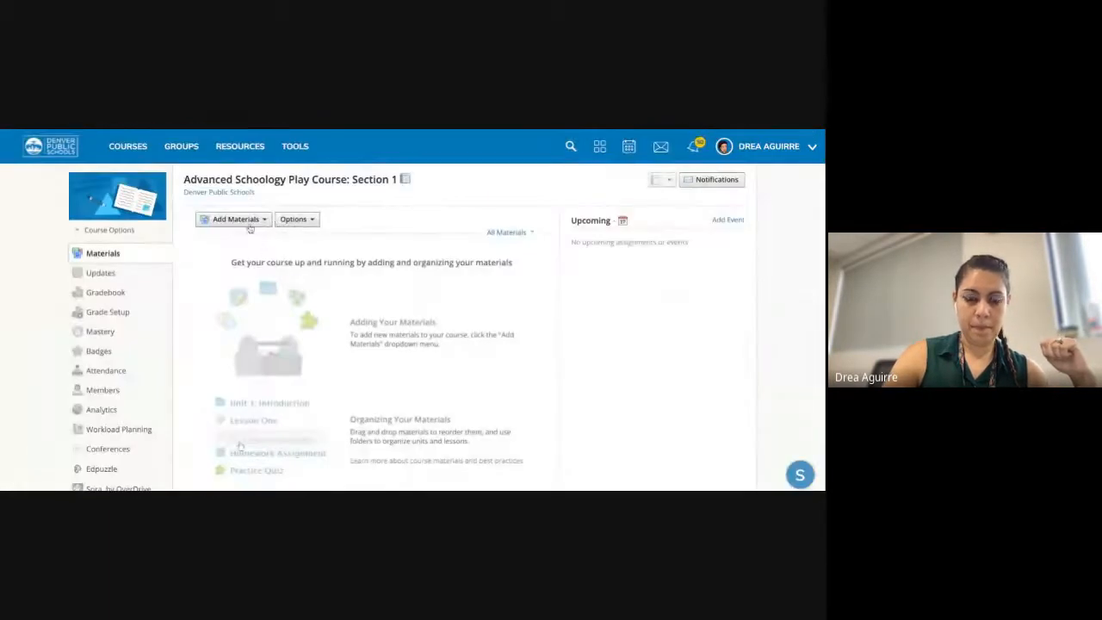
click(242, 220)
click(252, 259)
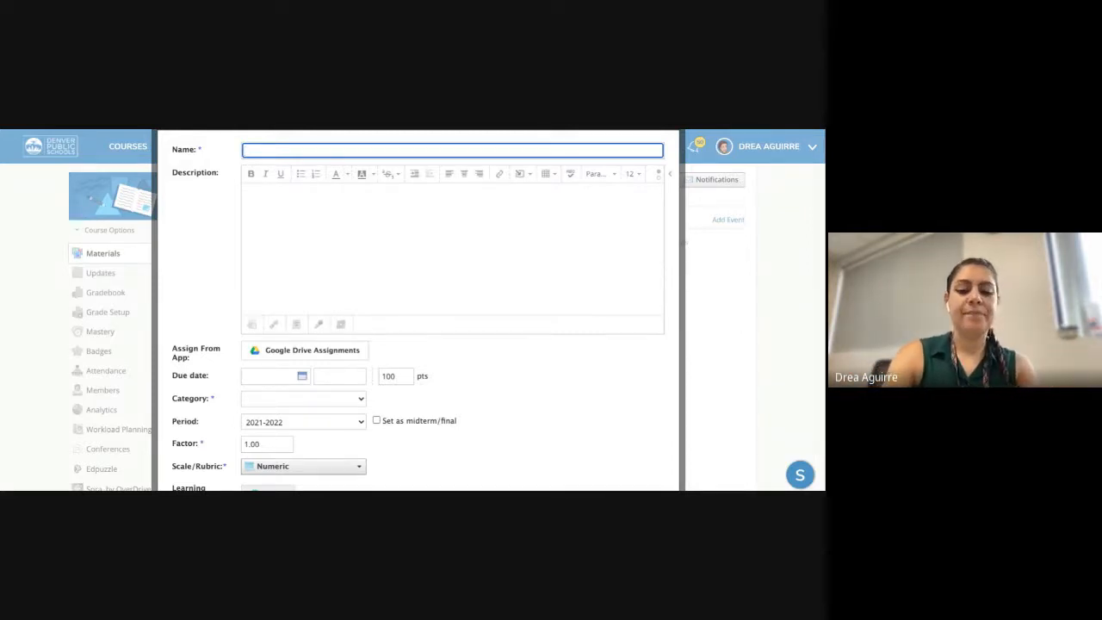
- Name the assignment 'Sample Assignment' and try the description's highlight colour, leaving it empty
text(Sample Assi)
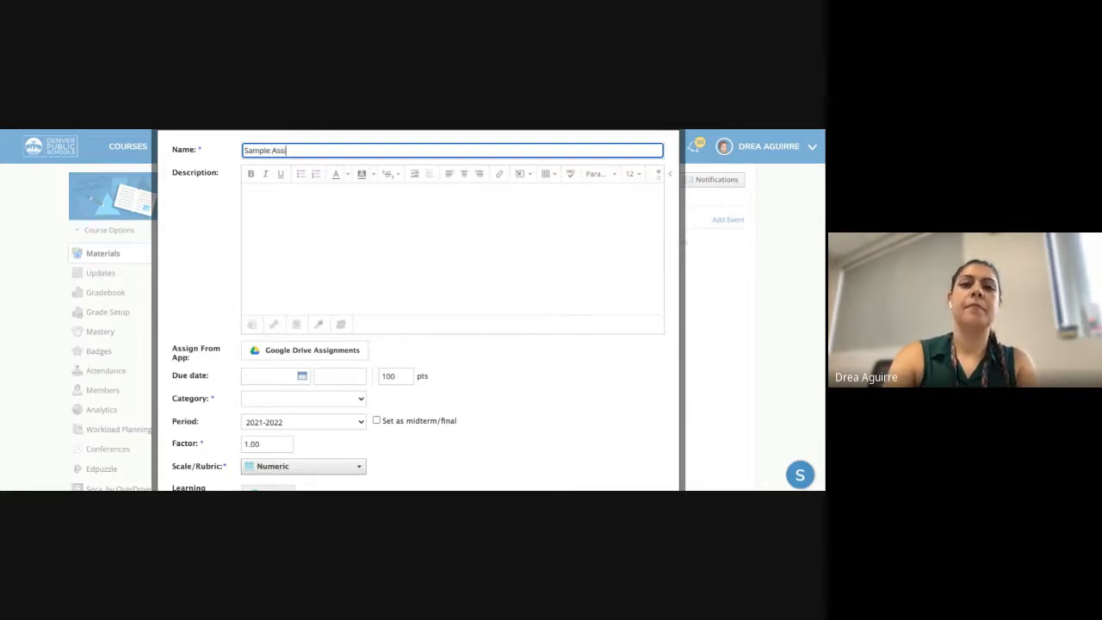
text(gnment)
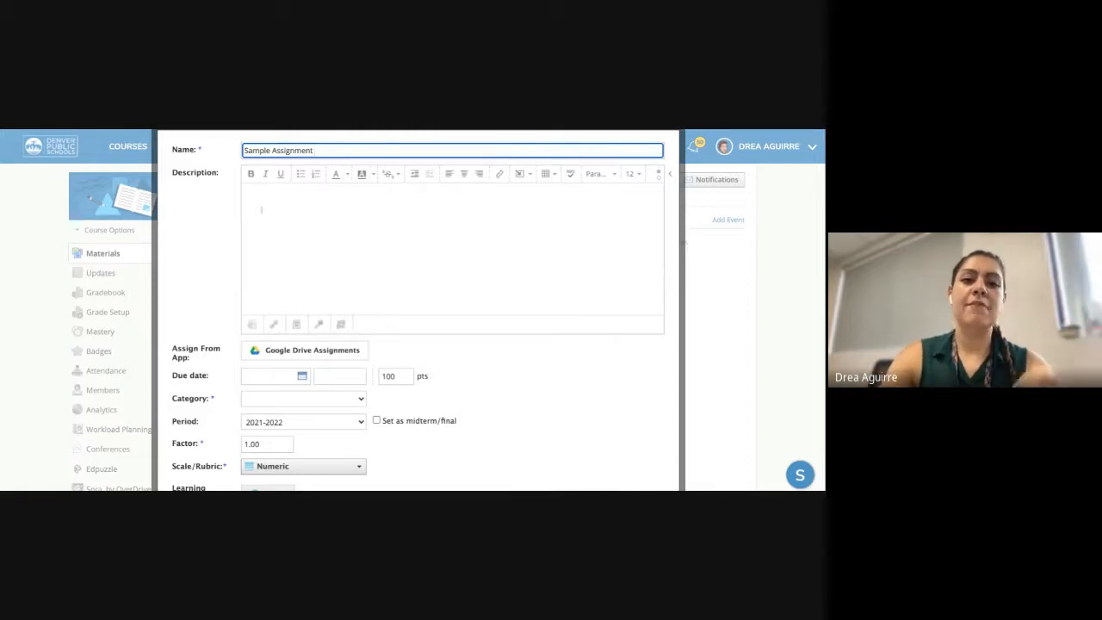
click(384, 191)
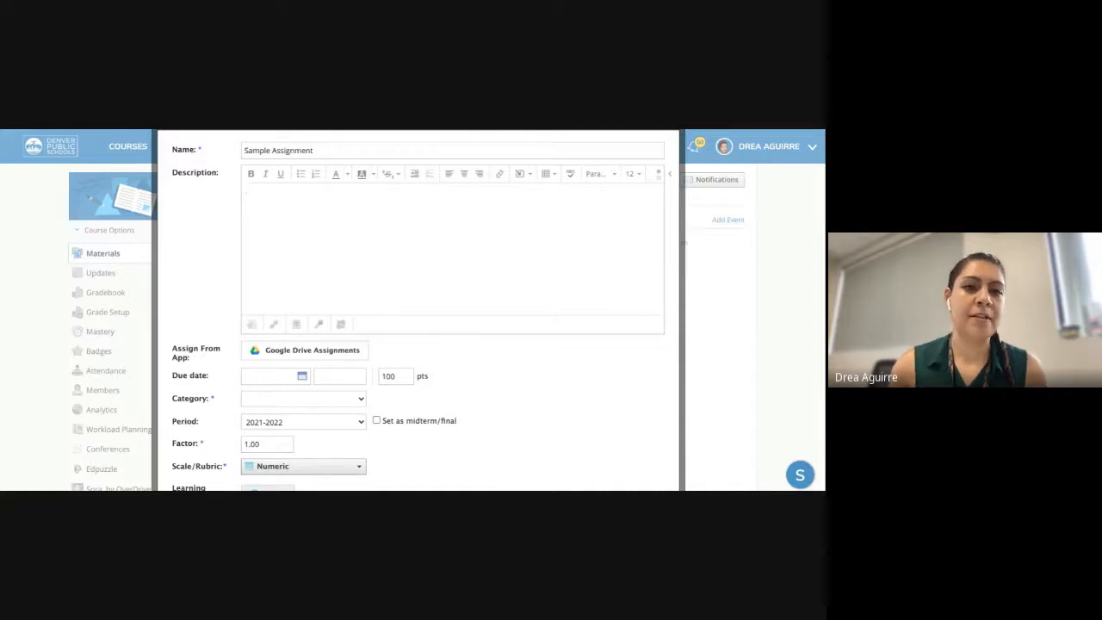
click(365, 176)
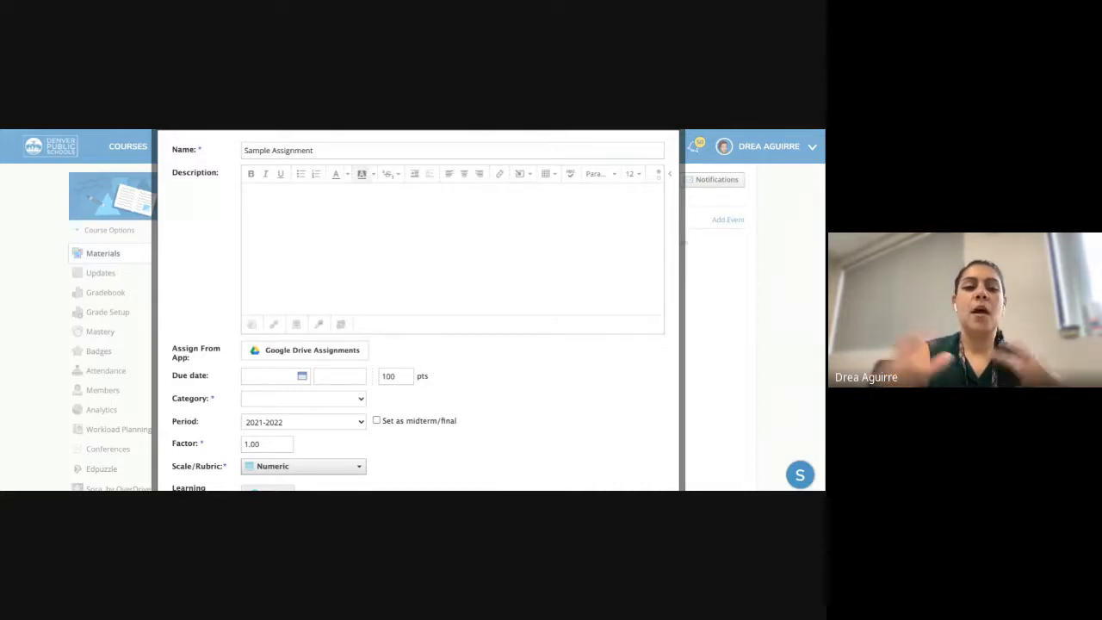
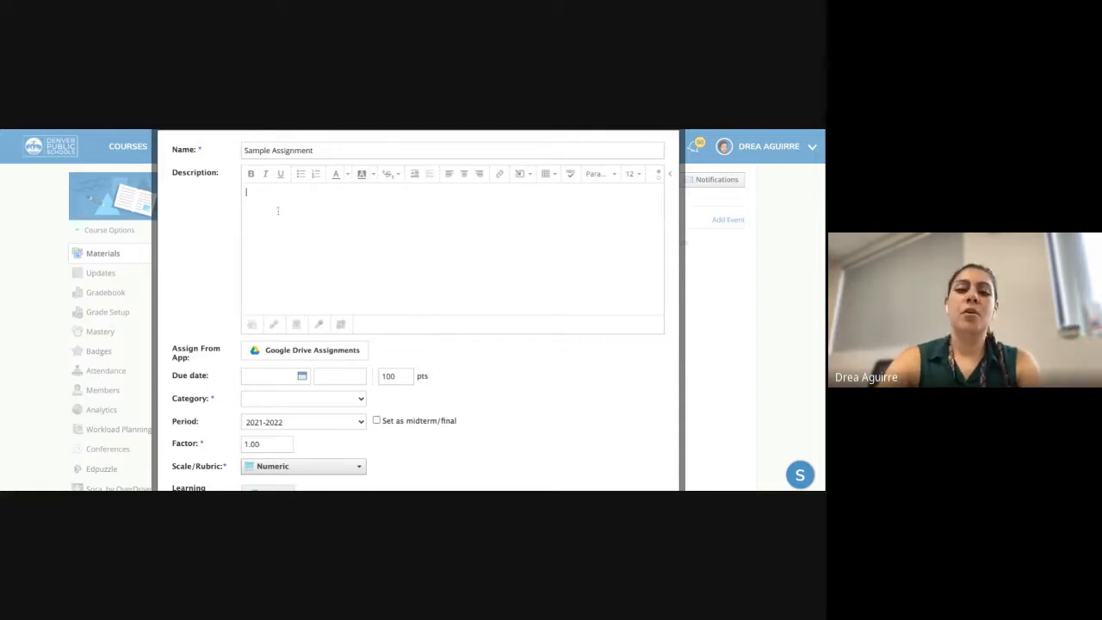
- Enter 'Instructions for assignment' as Sample Assignment's description and scroll through the form
text(In)
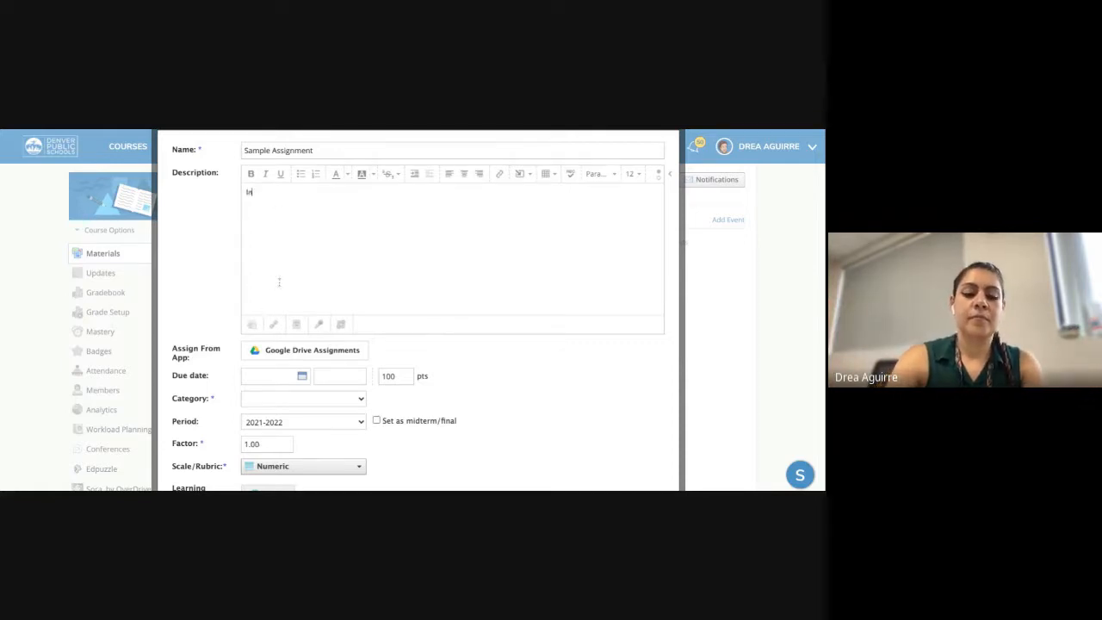
text(structions f)
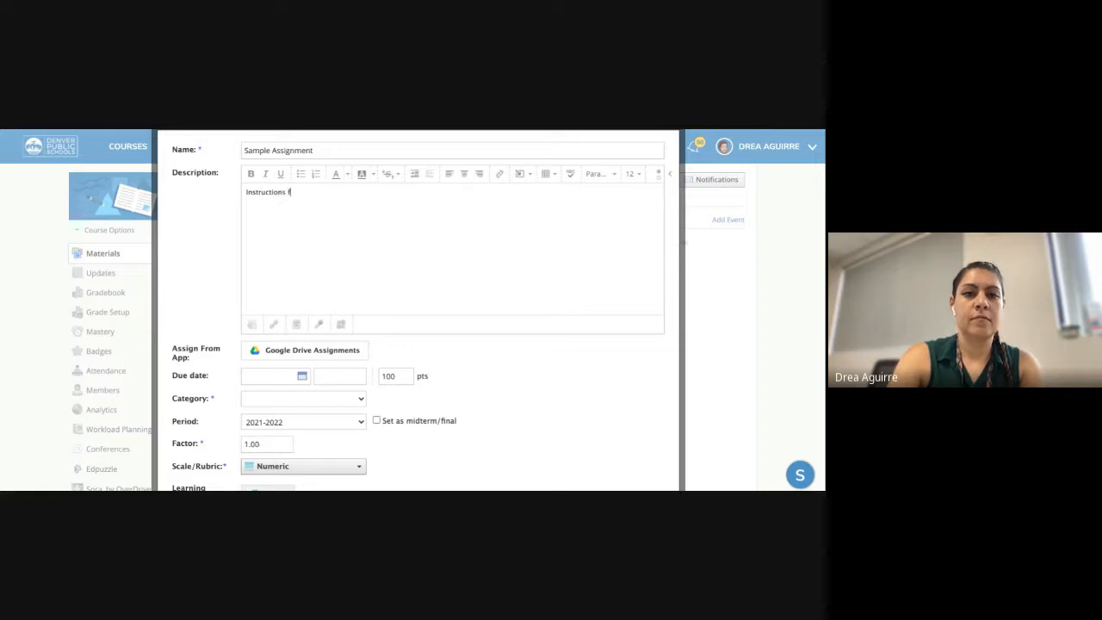
text(or assignment)
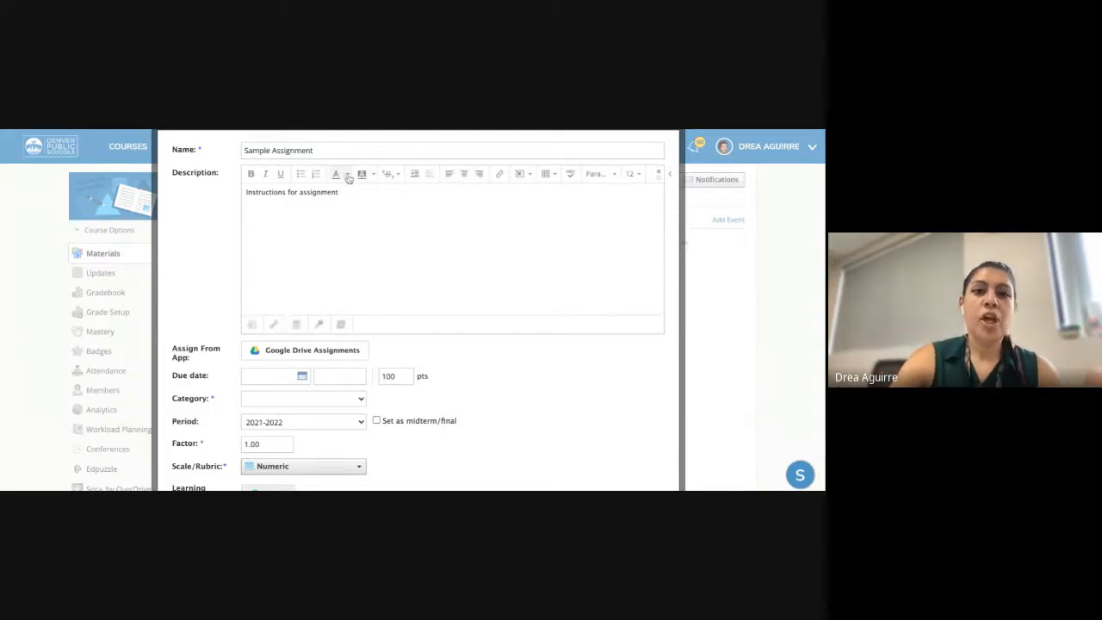
scroll(352, 258, down, 2)
scroll(370, 303, up, 2)
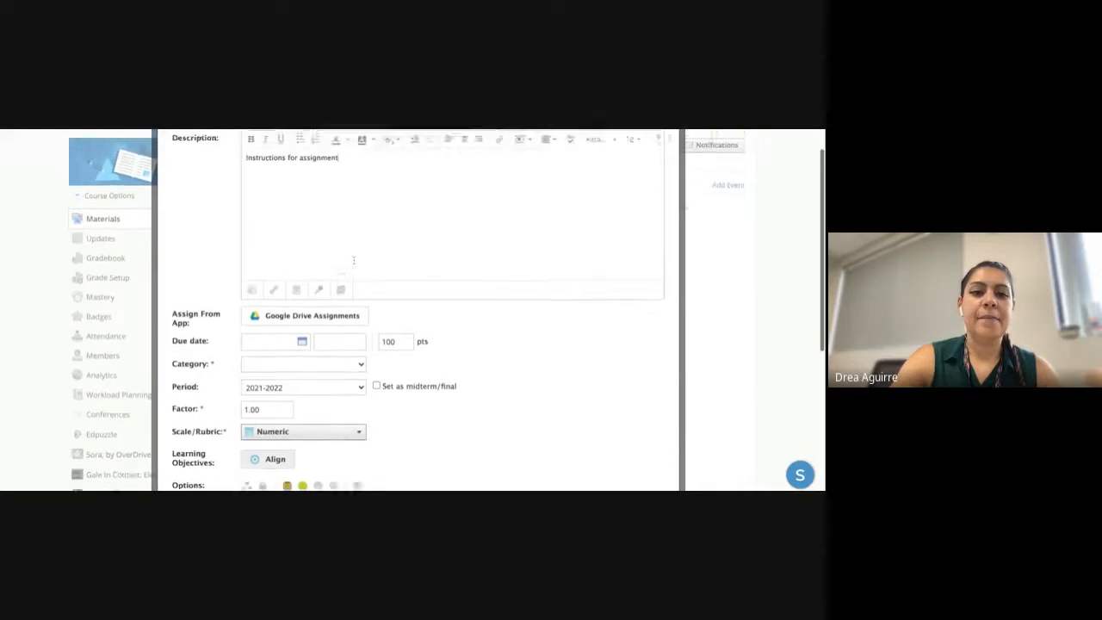
scroll(370, 302, down, 1)
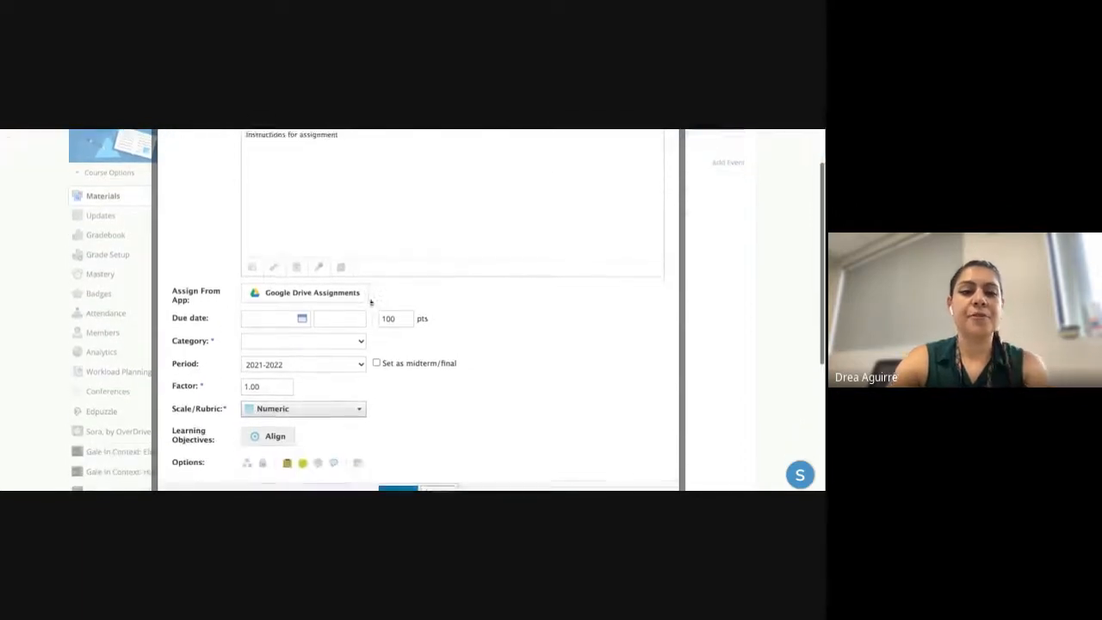
- Make the assignment due 8/20/21 at 11:59PM, keep 100 points, and choose a new category
click(293, 323)
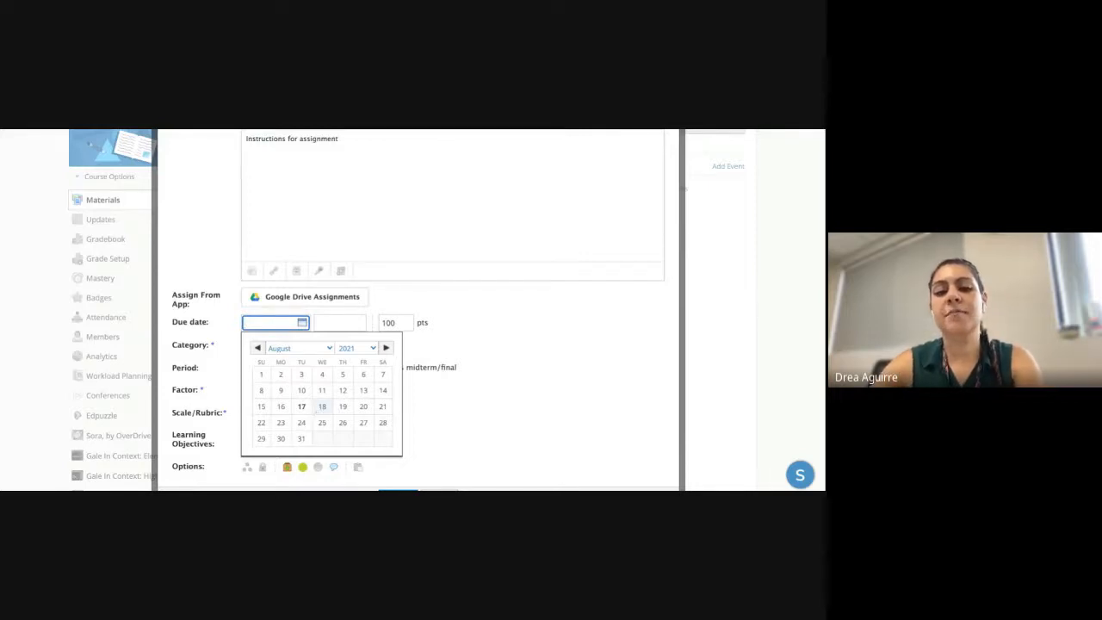
click(365, 408)
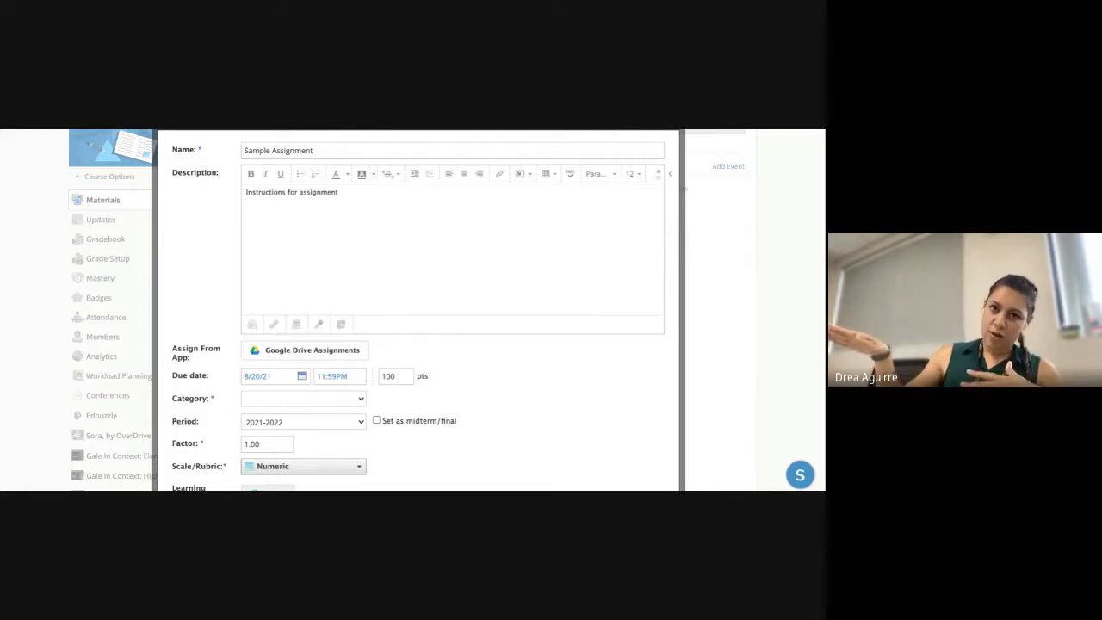
scroll(349, 361, down, 1)
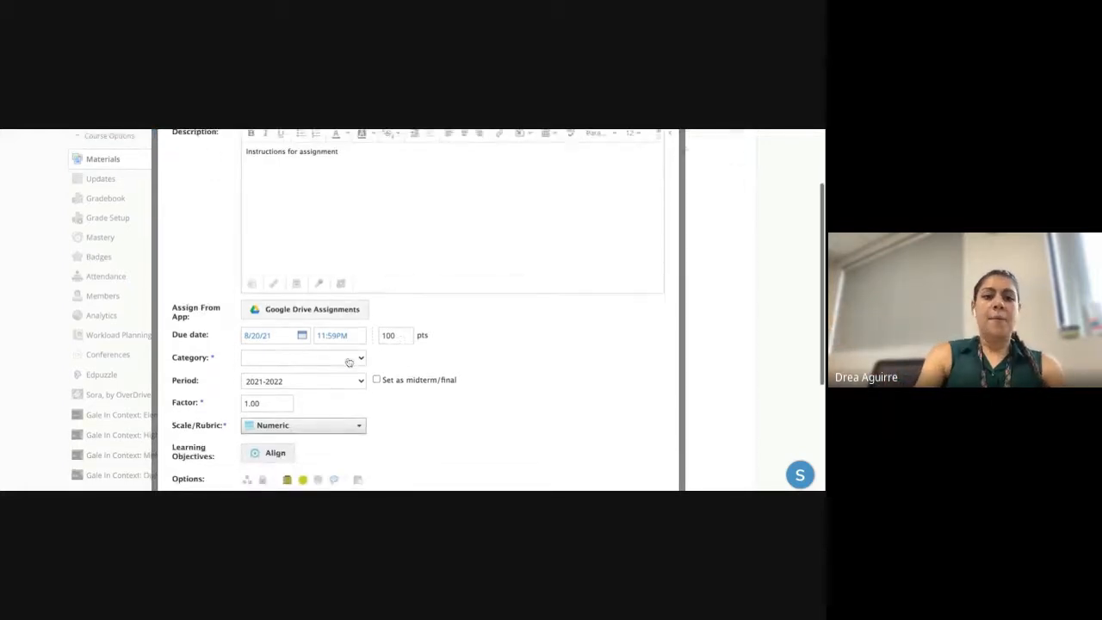
click(405, 336)
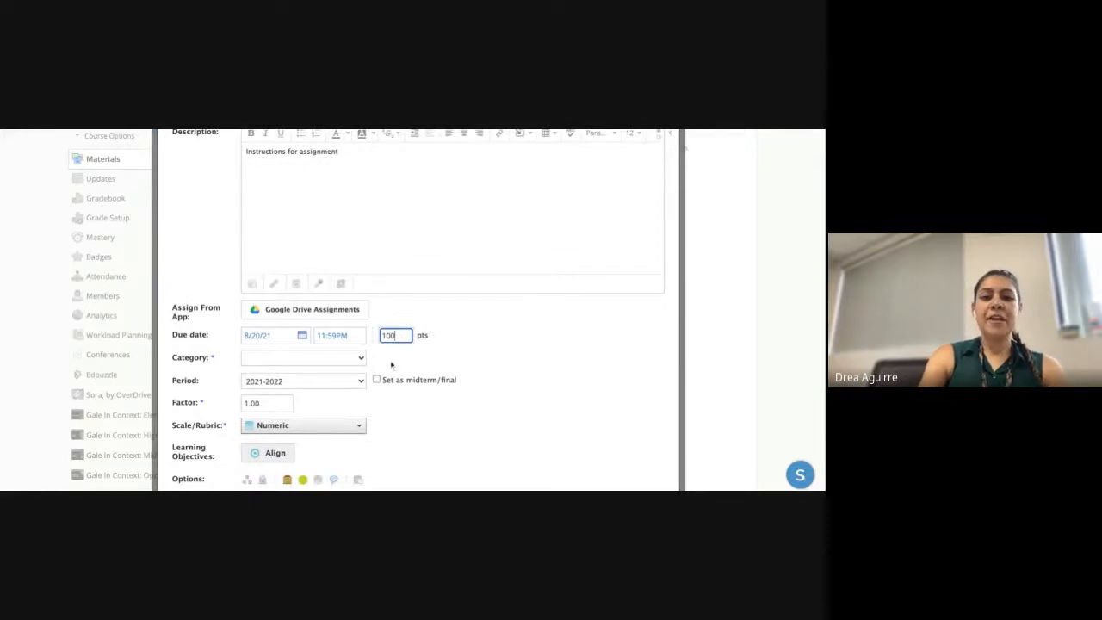
click(354, 367)
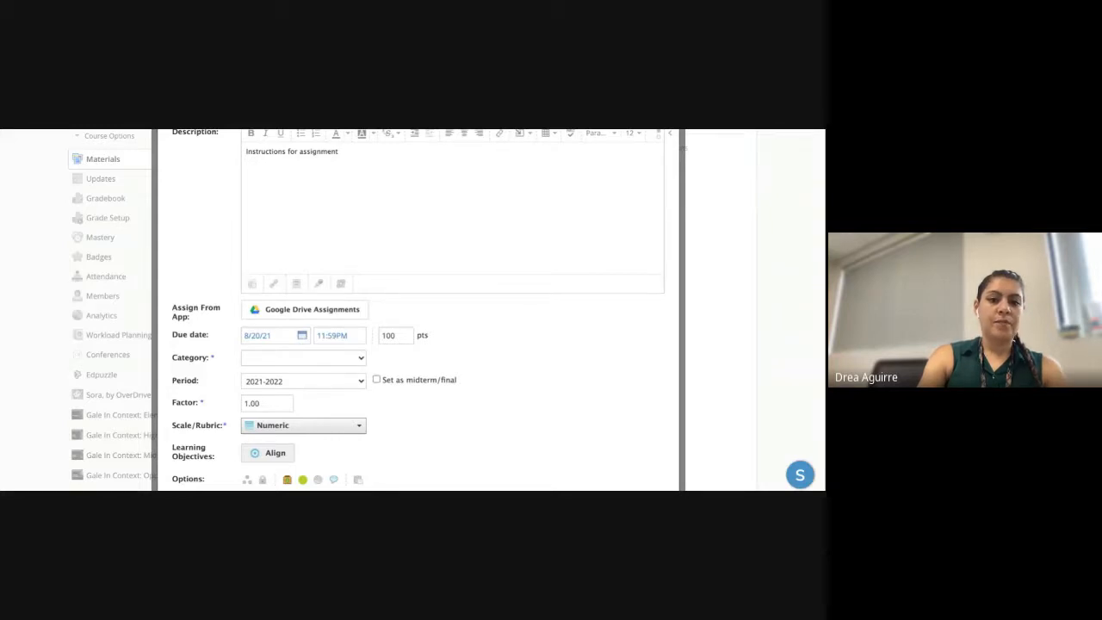
click(288, 381)
click(298, 401)
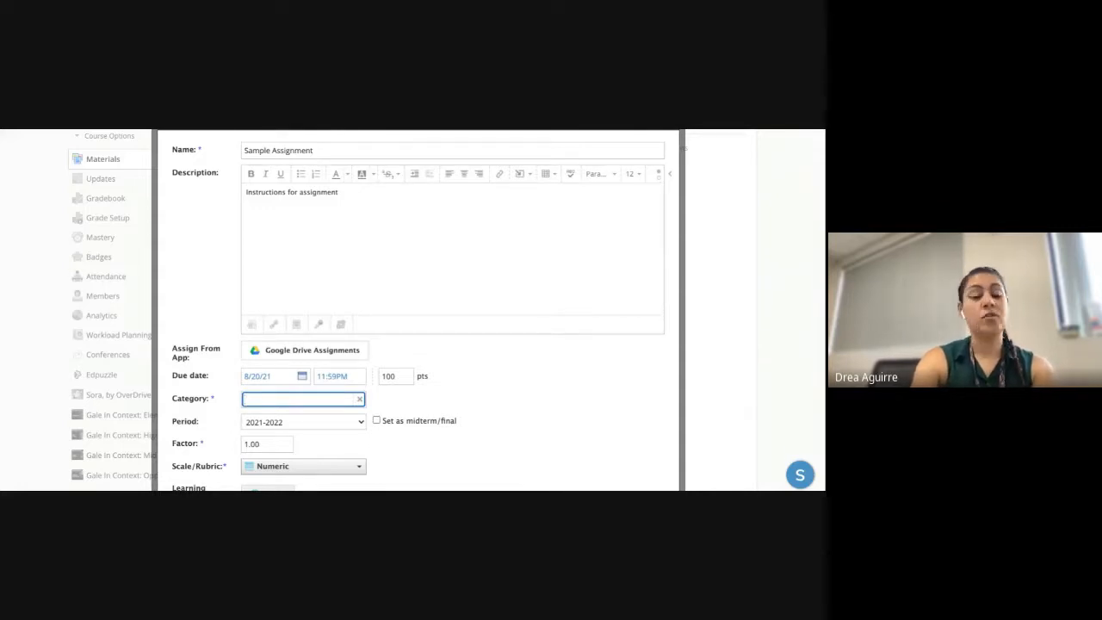
- Enter 'Practice' as the new category name
text(Practi)
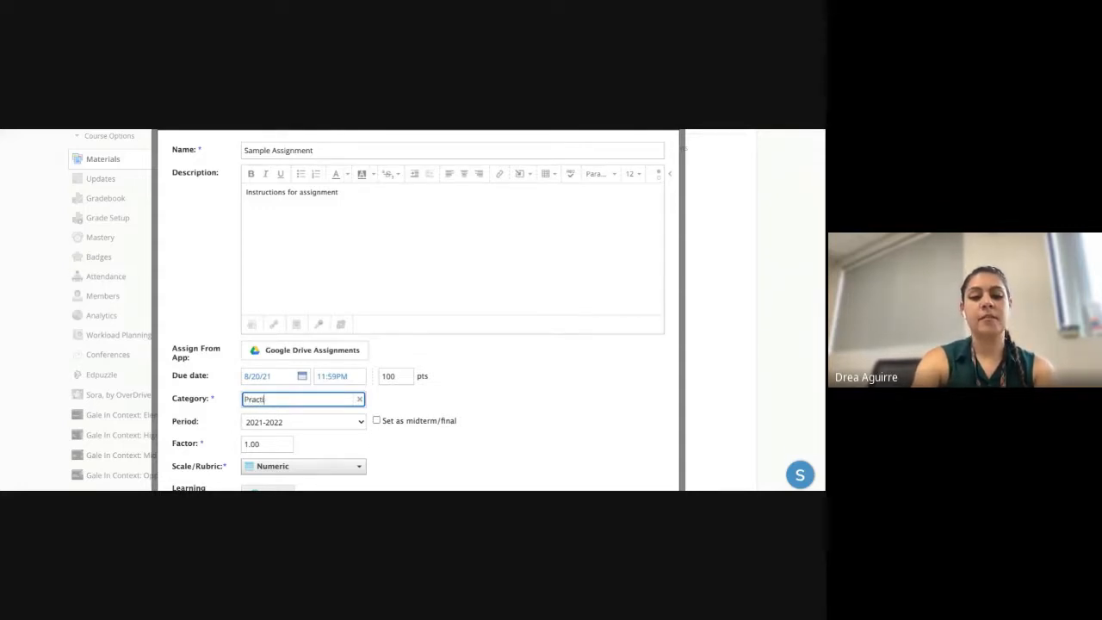
text(ce)
click(516, 413)
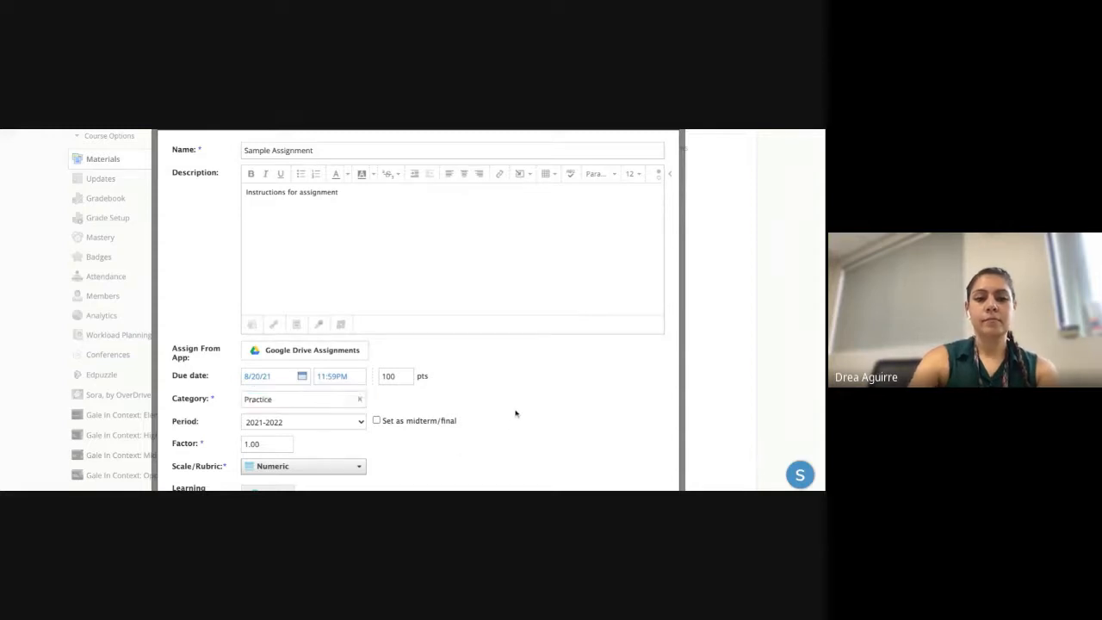
click(263, 401)
scroll(275, 383, down, 1)
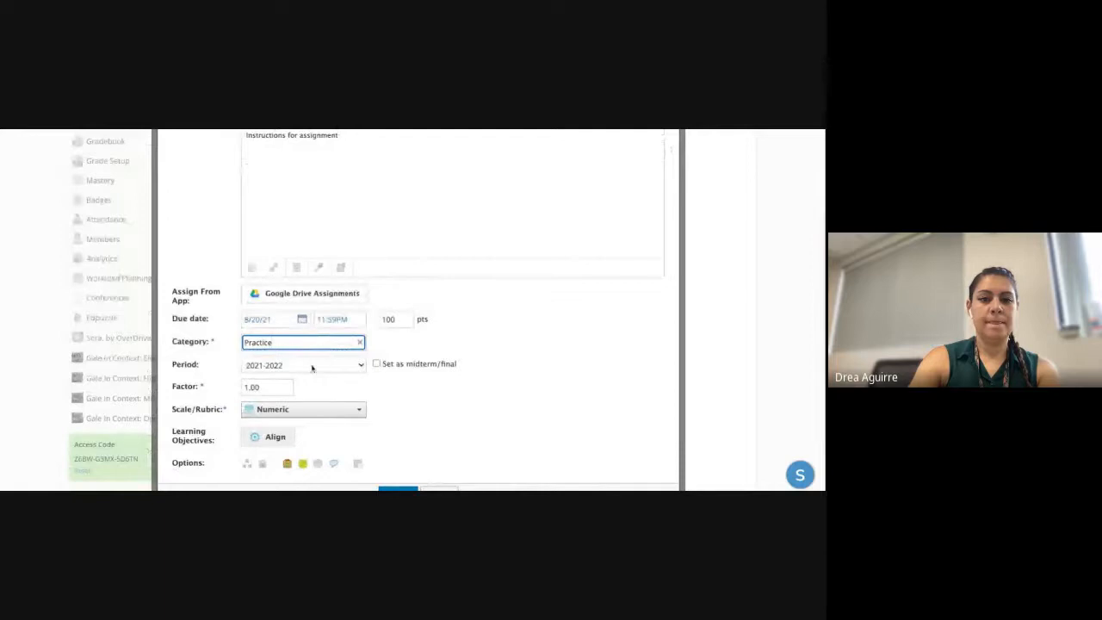
- Check the learning objectives without adding any, then look at the grading period
click(273, 436)
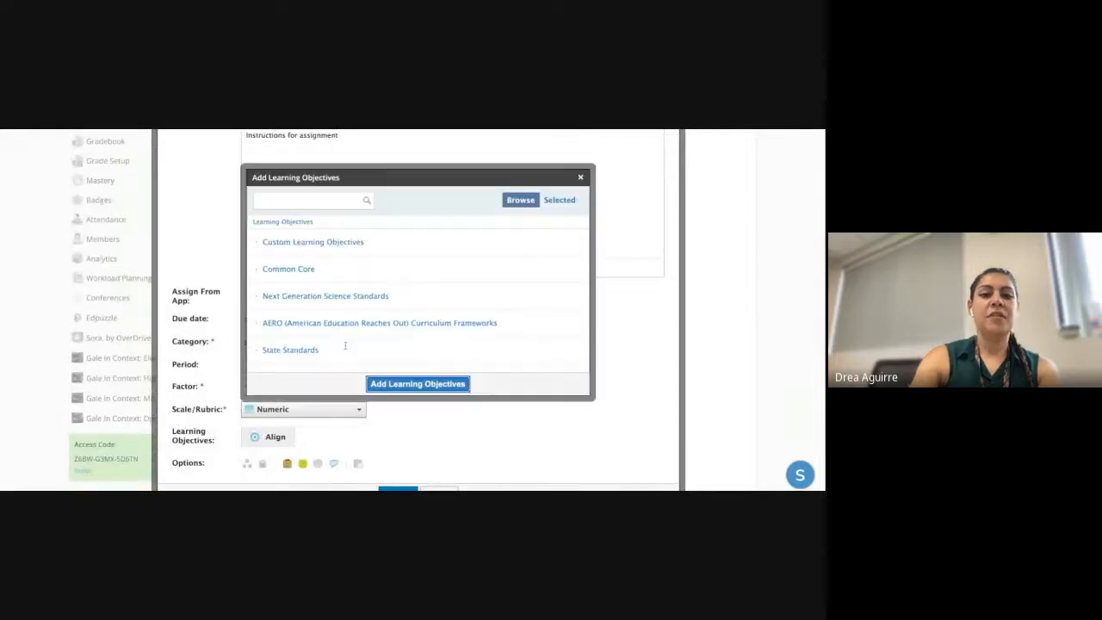
click(580, 176)
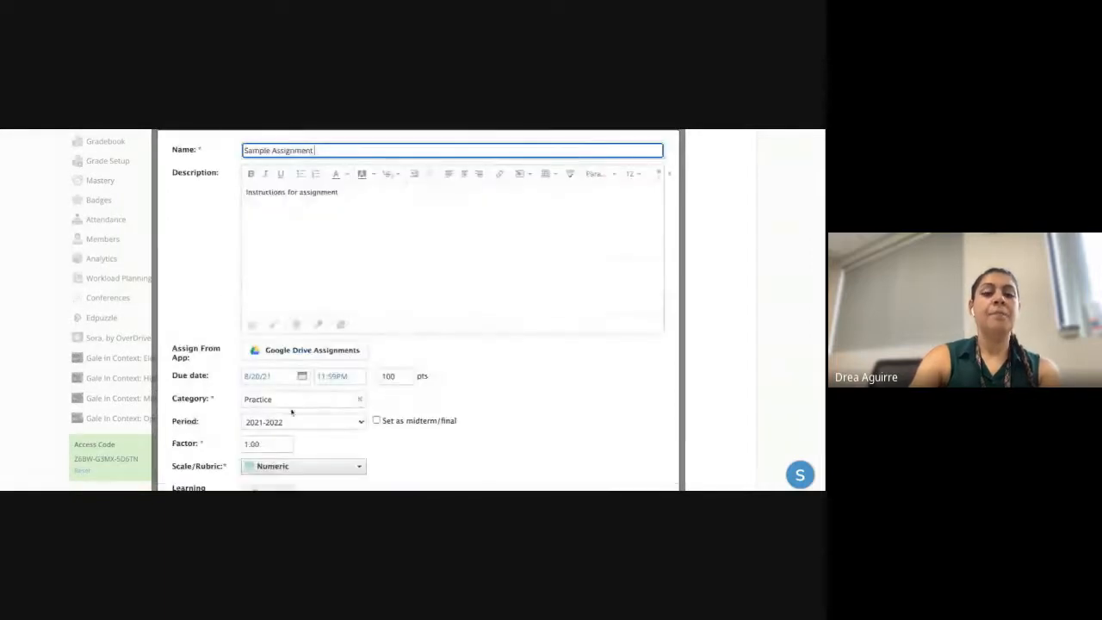
click(360, 421)
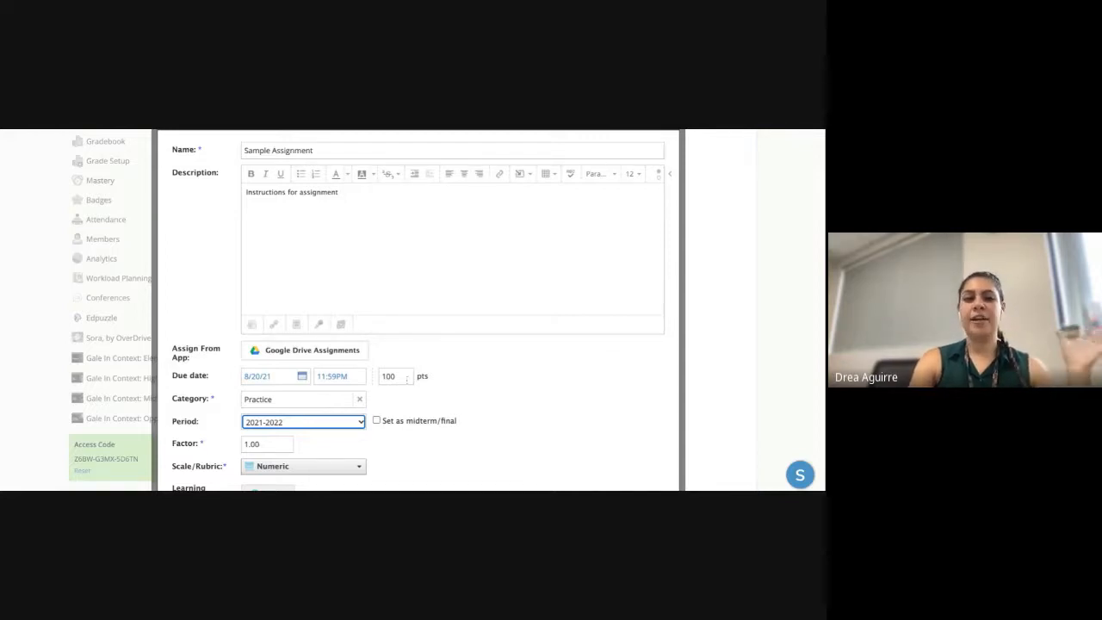
double_click(404, 376)
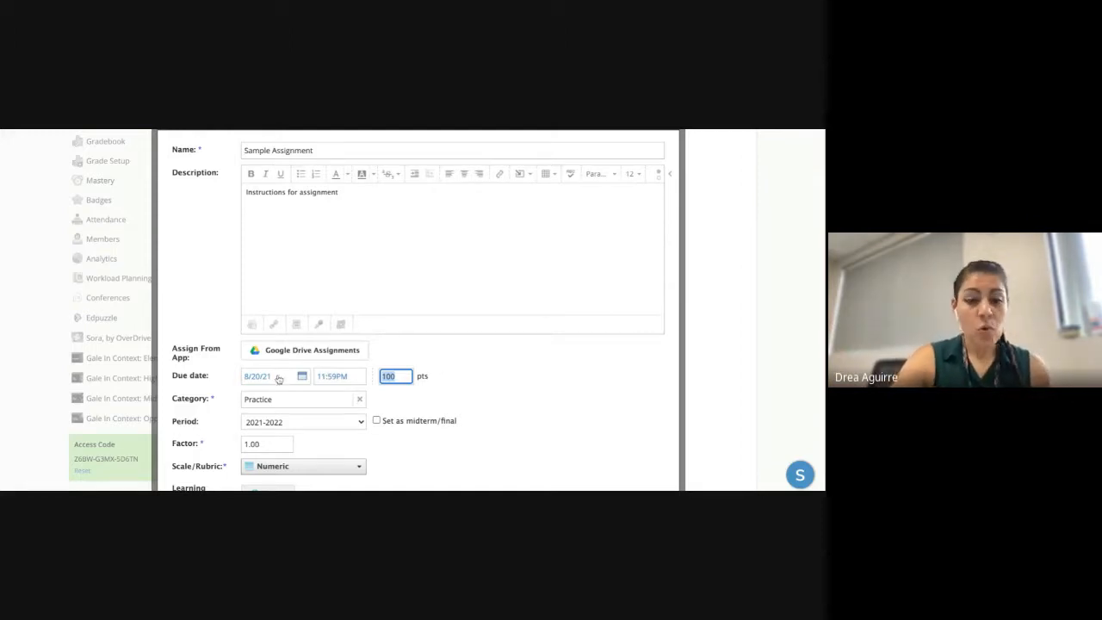
scroll(269, 435, down, 1)
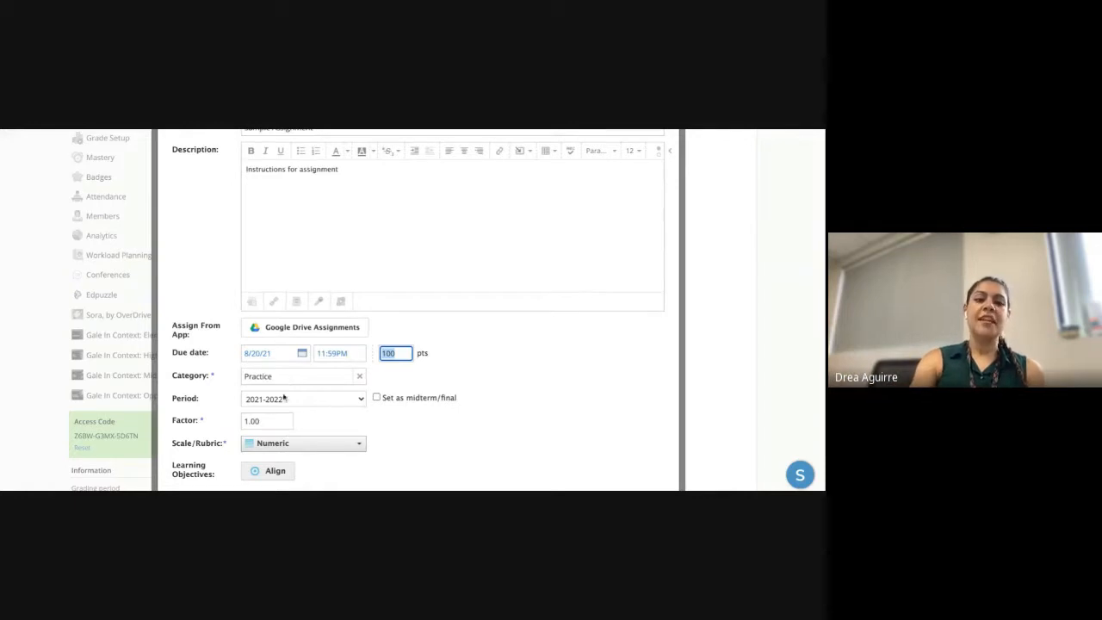
click(301, 353)
click(376, 379)
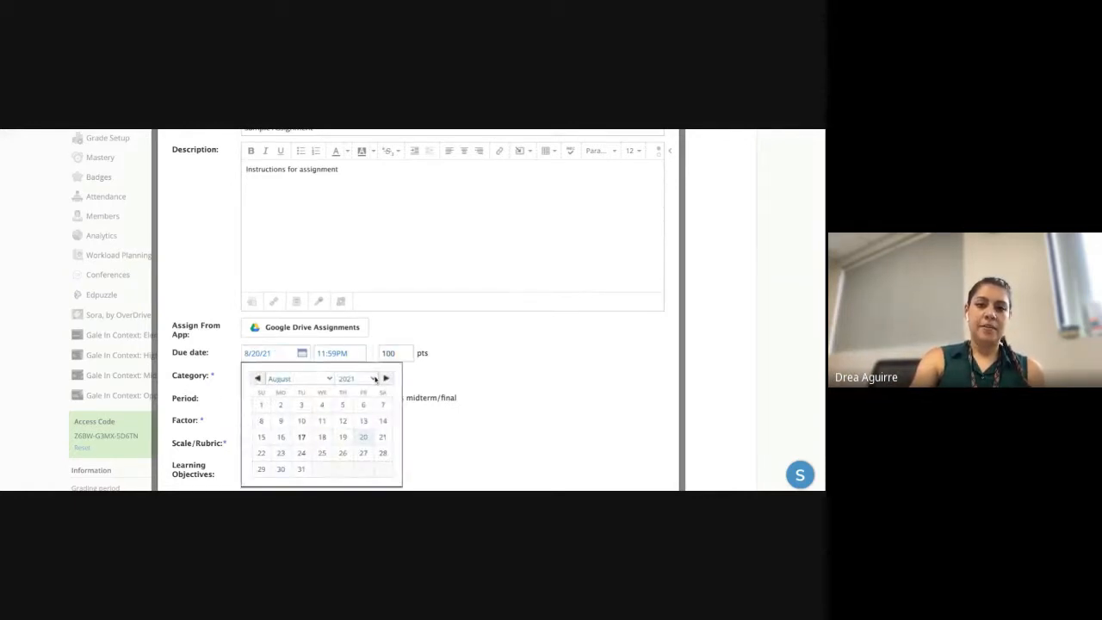
click(443, 370)
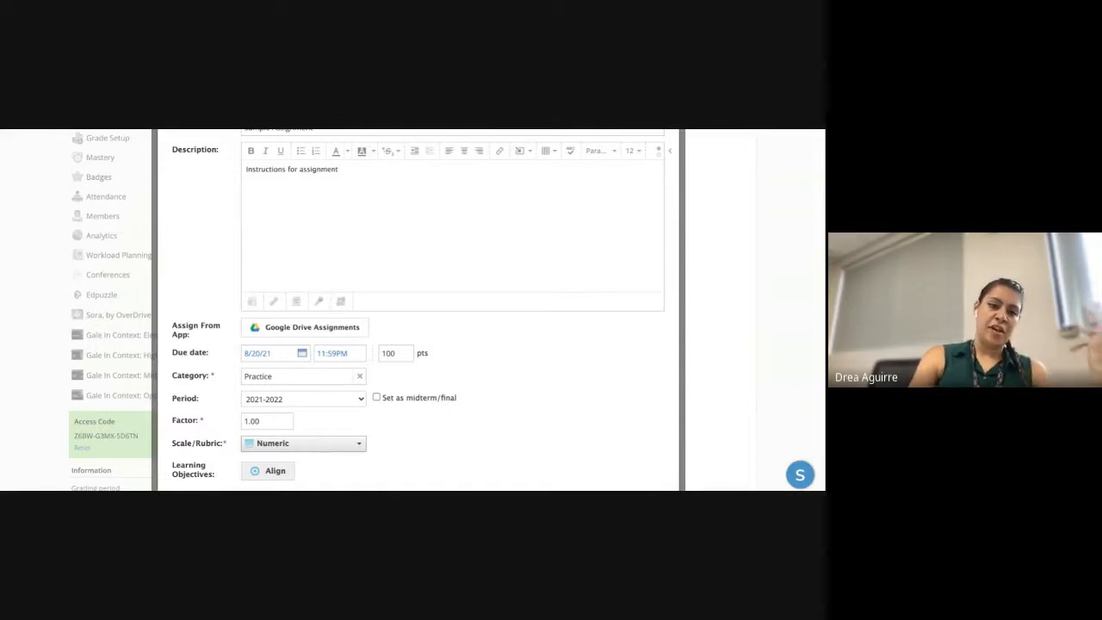
click(354, 404)
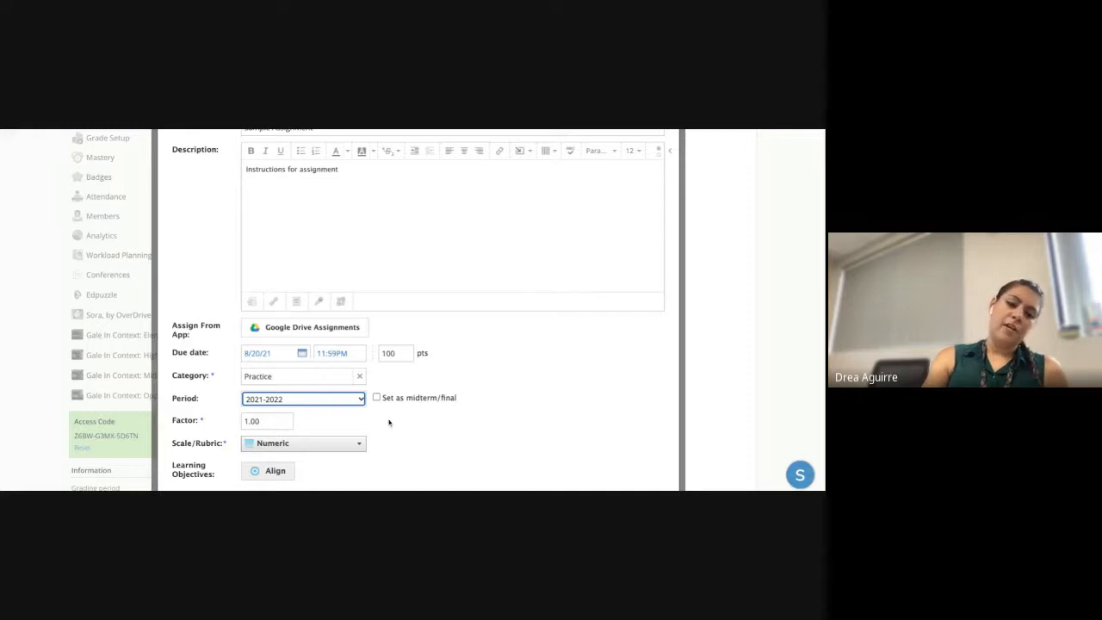
scroll(332, 435, down, 2)
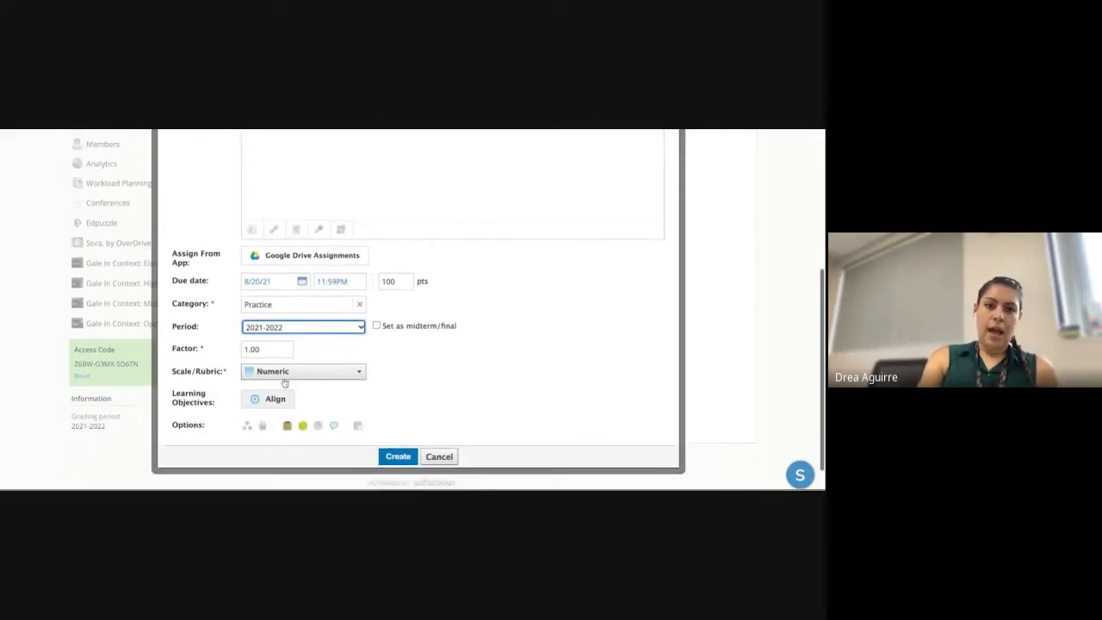
- Review the grading scale options, keeping the Numeric scale
click(284, 371)
scroll(284, 383, down, 1)
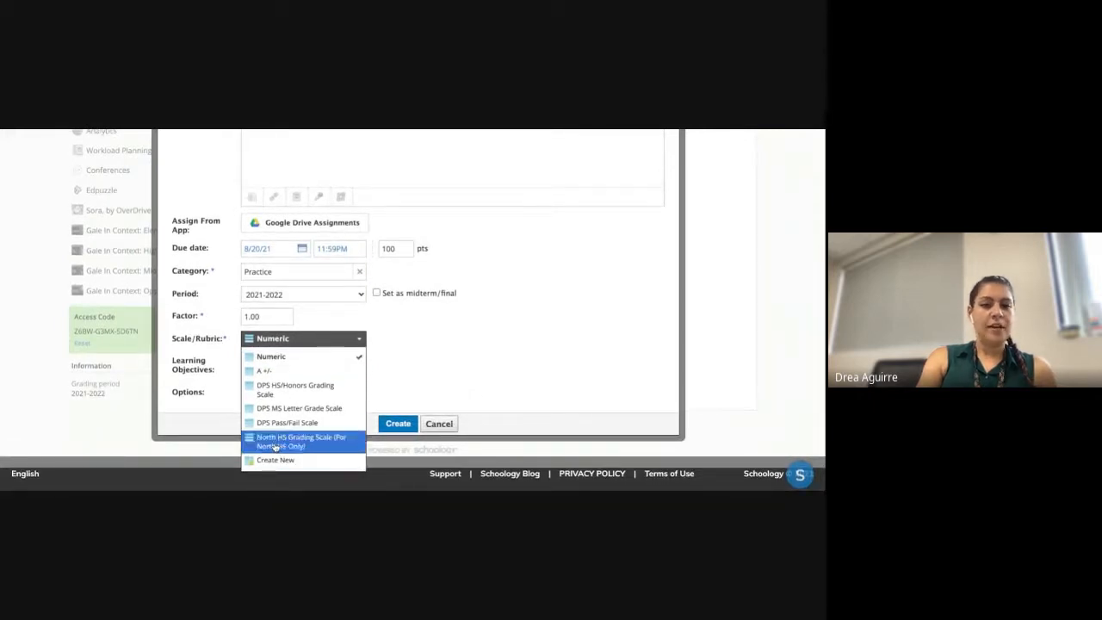
click(418, 361)
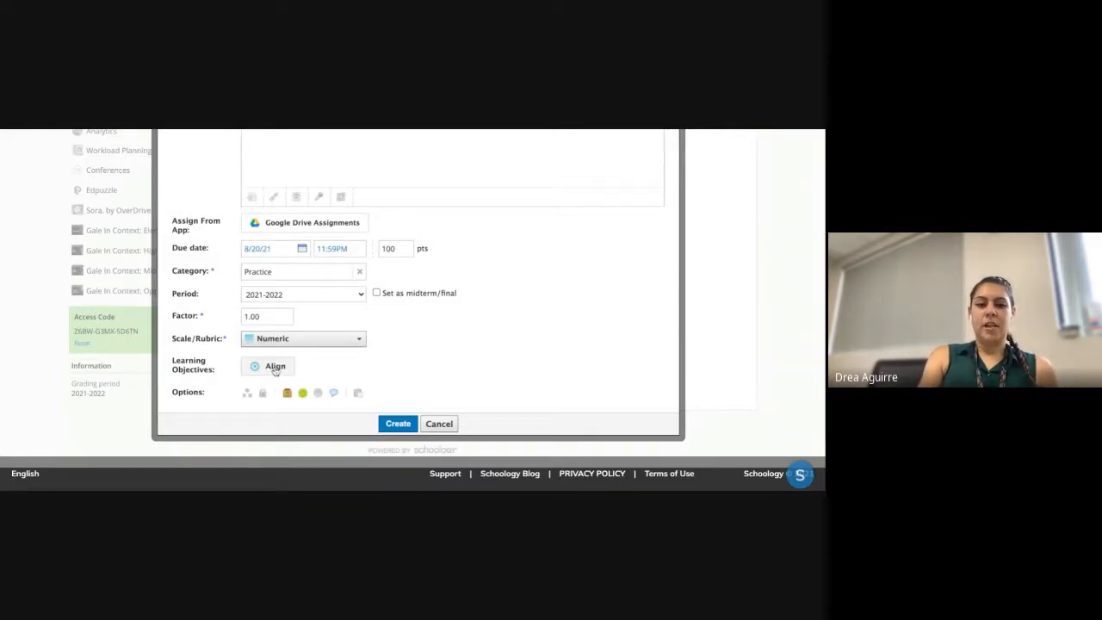
- Create Sample Assignment, due August 20, 2021 at 11:59 pm
scroll(482, 346, up, 6)
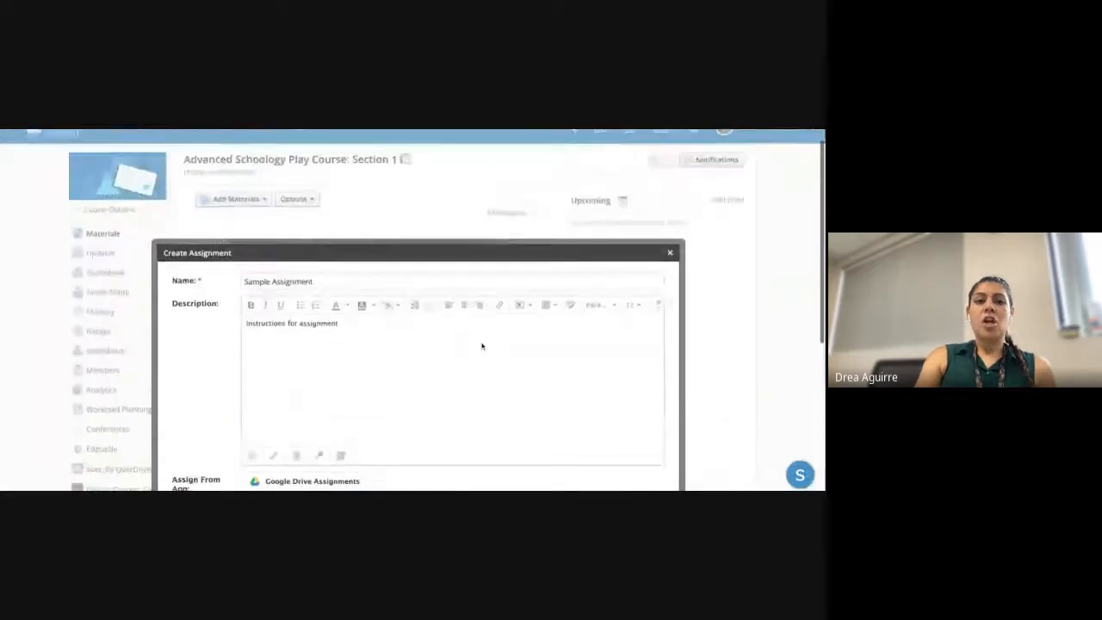
scroll(482, 346, down, 5)
scroll(482, 346, up, 1)
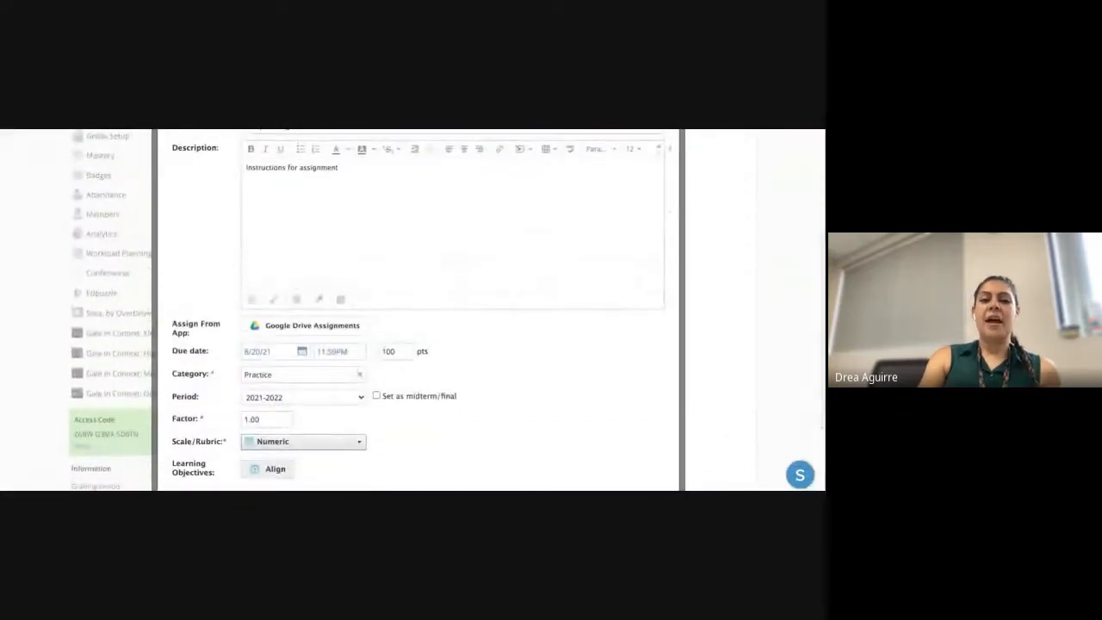
scroll(409, 424, down, 3)
click(409, 423)
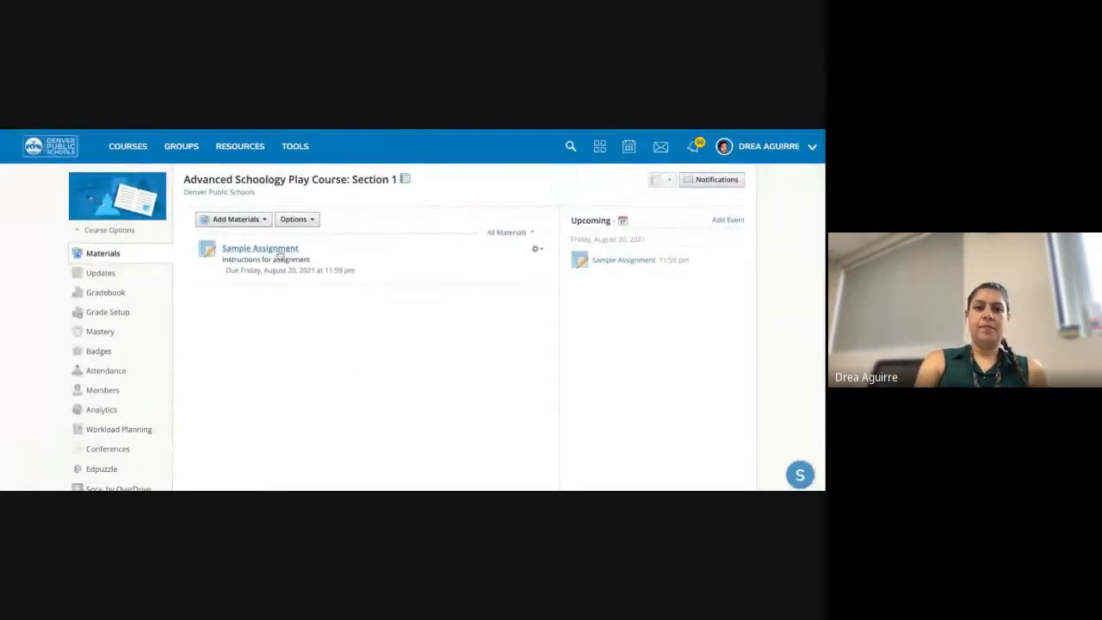
- View Sample Assignment's page, return to the course materials, then go to the Courses list
click(279, 251)
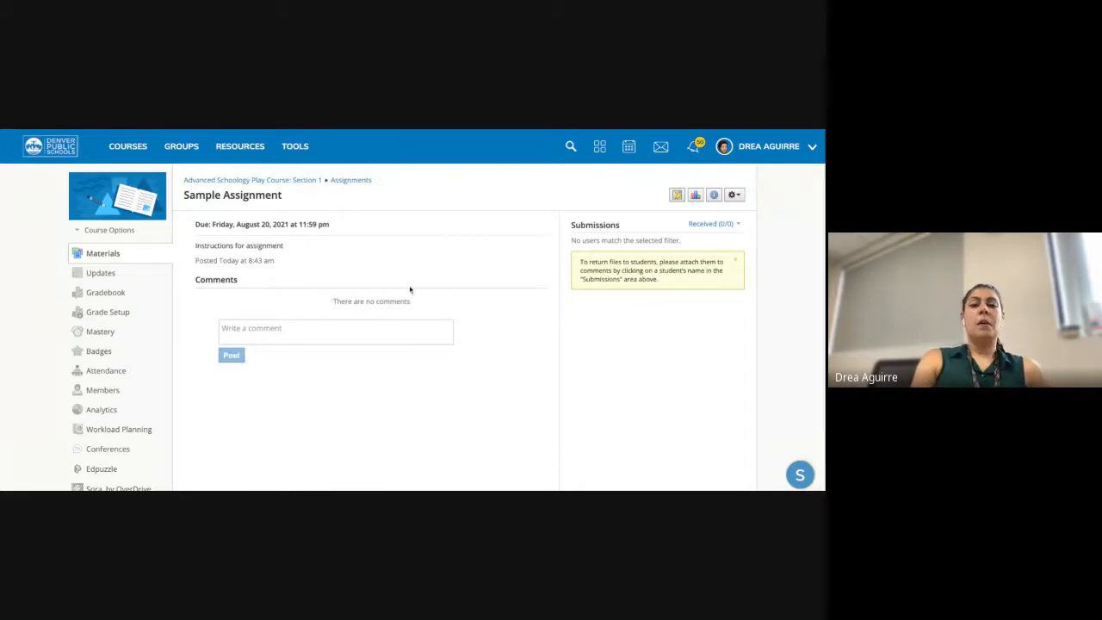
click(280, 182)
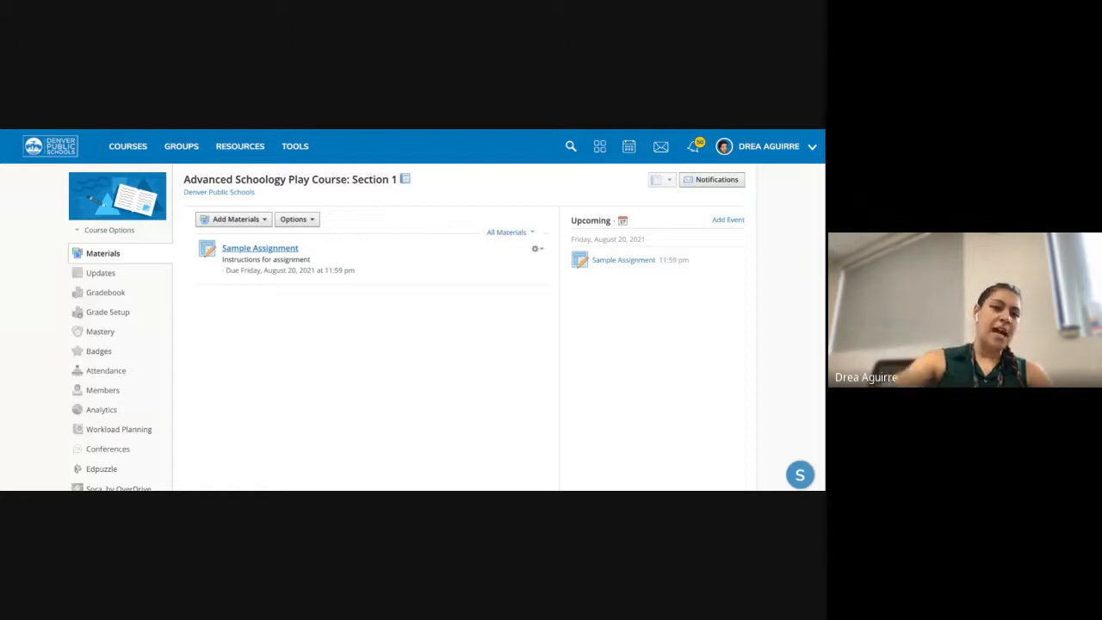
click(135, 151)
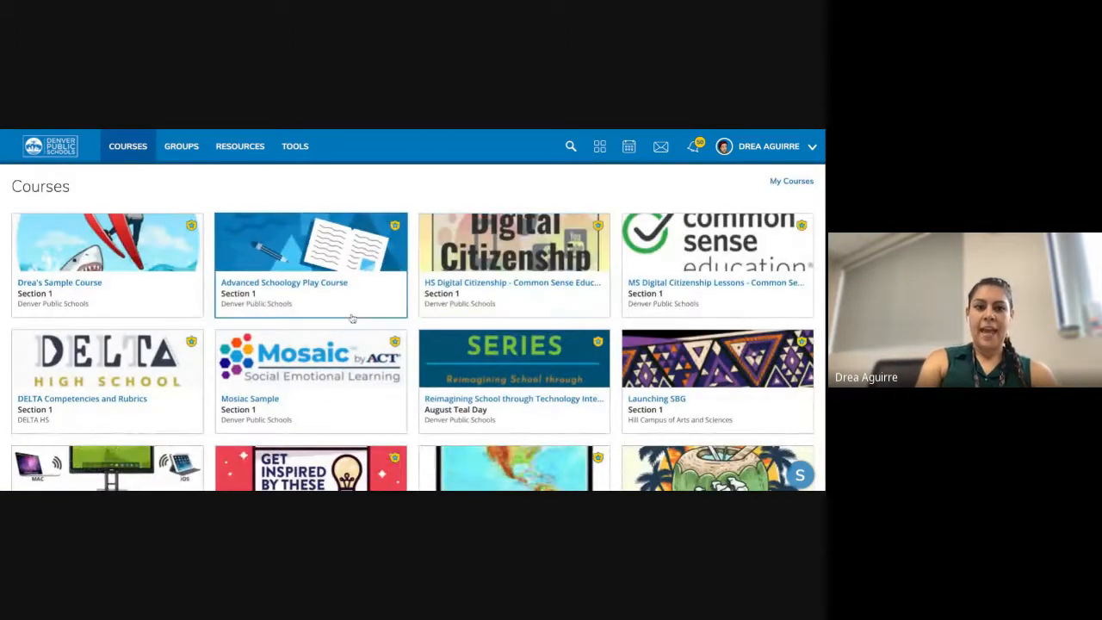
- Open Classwork #2: Attached Google Doc from the Sample Courses for PD course
scroll(351, 319, down, 3)
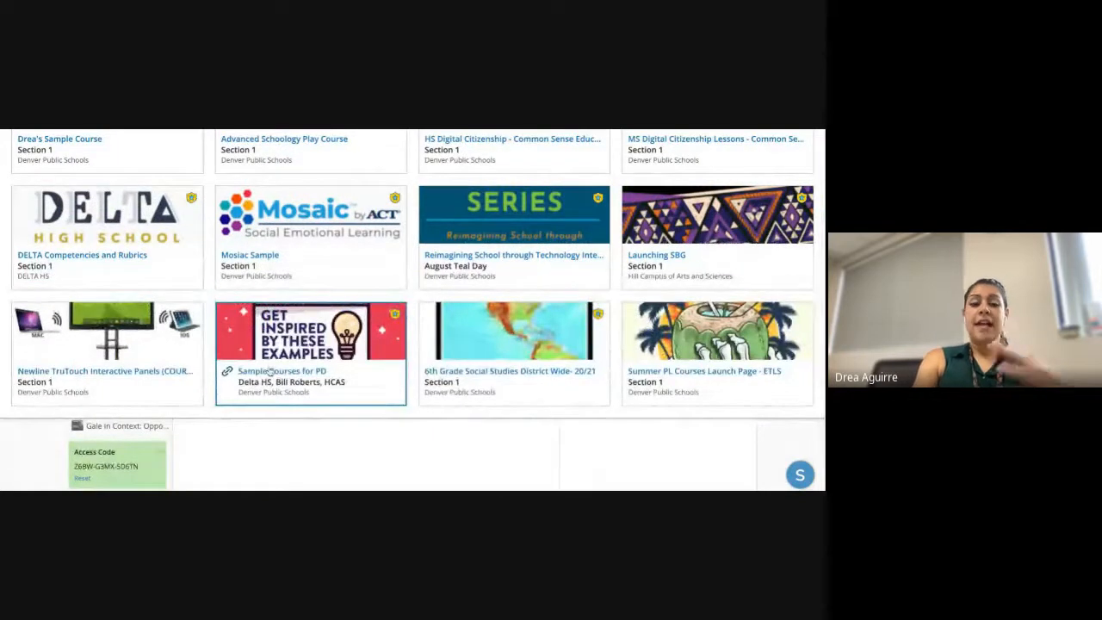
click(268, 367)
scroll(350, 344, down, 3)
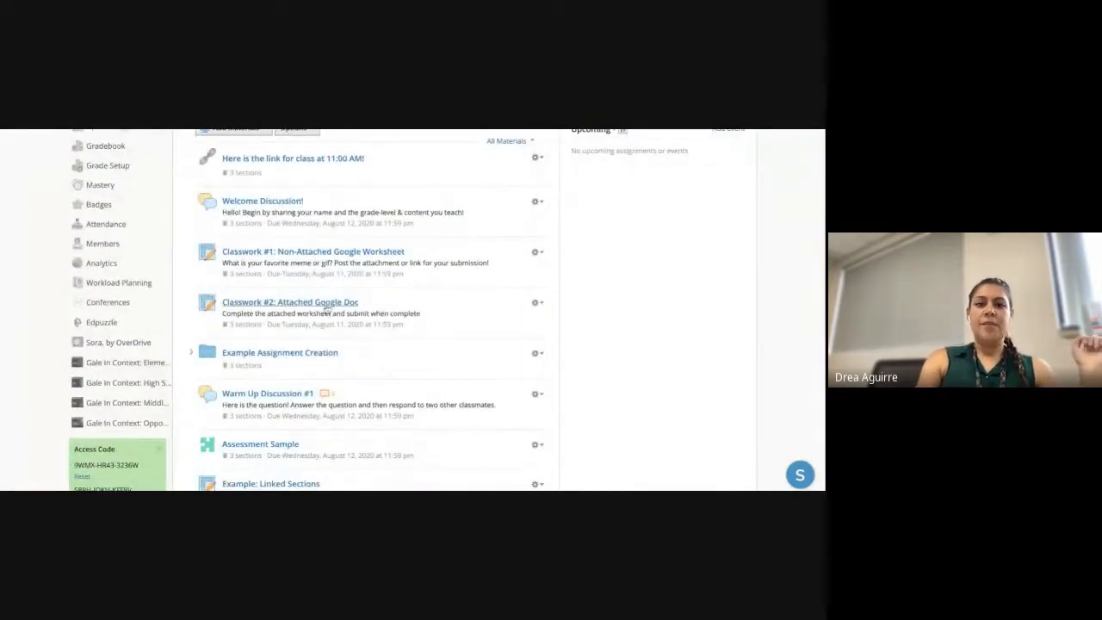
click(327, 308)
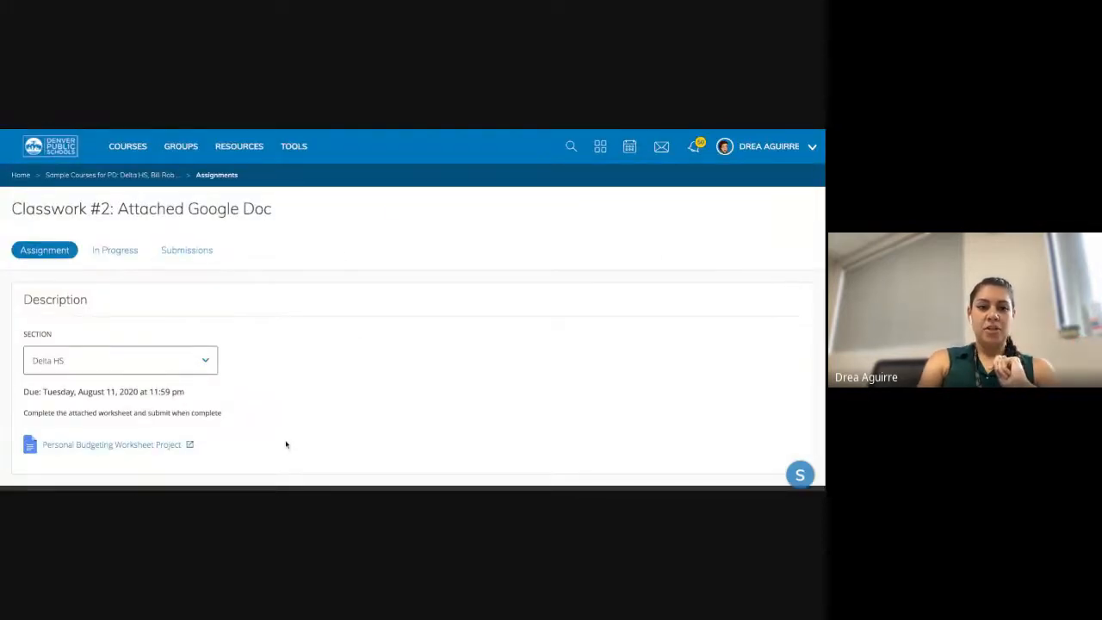
scroll(286, 444, down, 1)
scroll(286, 444, down, 1)
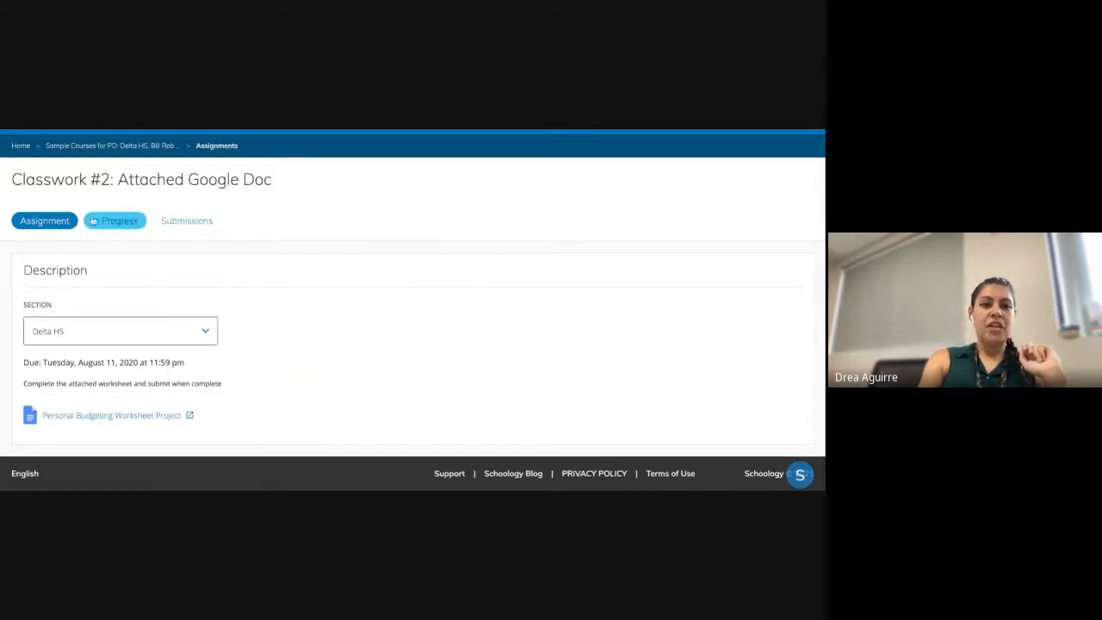
- Show the In Progress work and scroll through the first student's budget worksheet
click(118, 223)
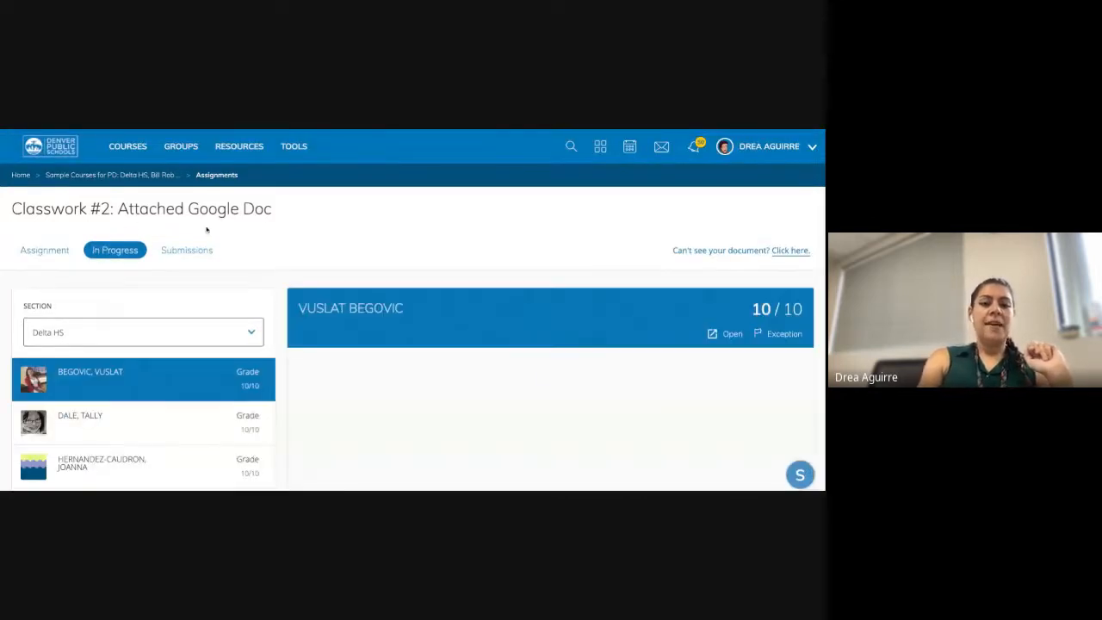
scroll(313, 239, down, 3)
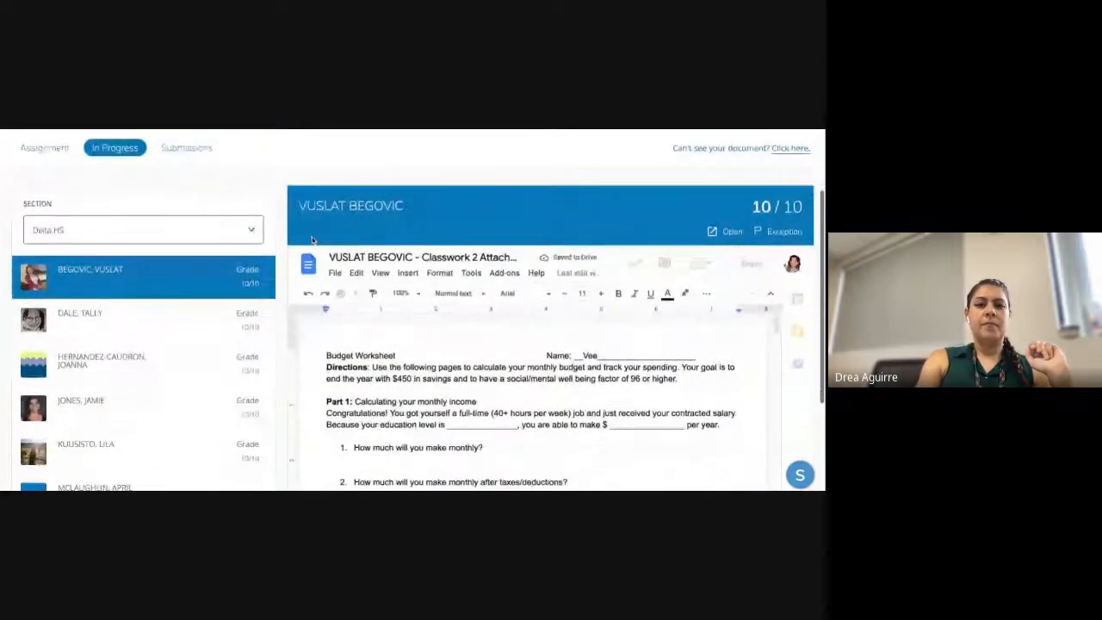
scroll(312, 239, down, 1)
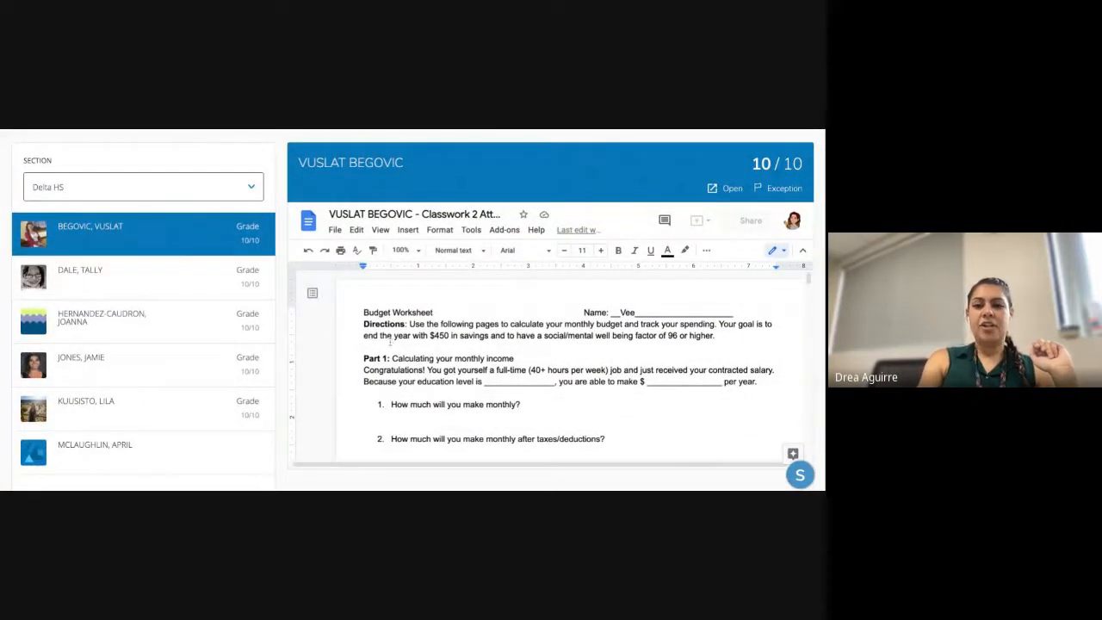
scroll(392, 340, down, 1)
scroll(390, 341, down, 1)
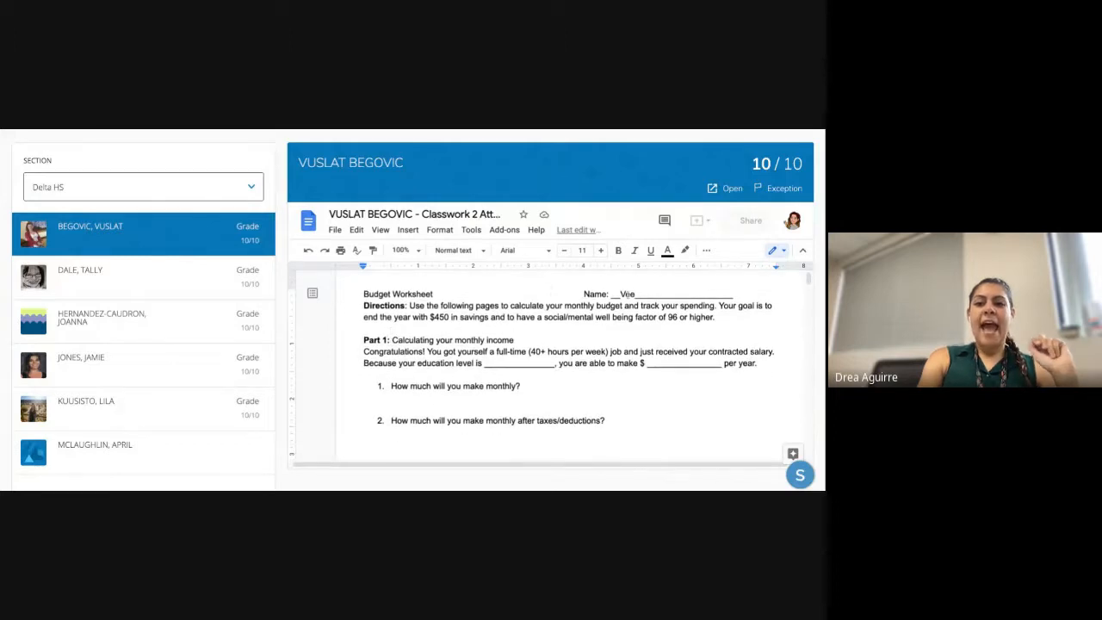
scroll(626, 295, down, 5)
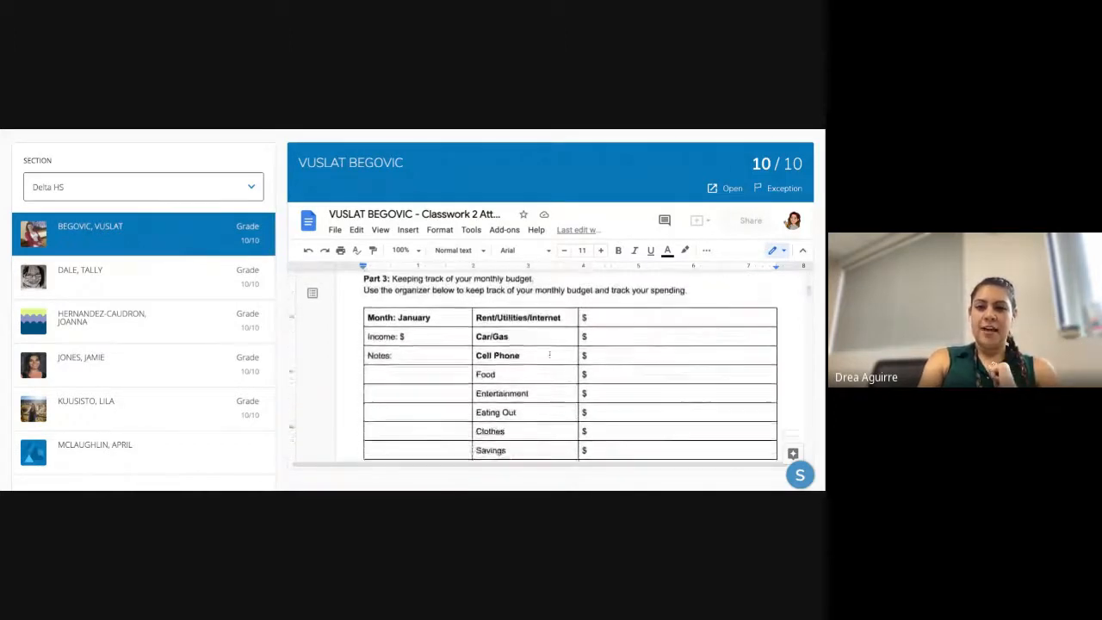
scroll(568, 366, down, 10)
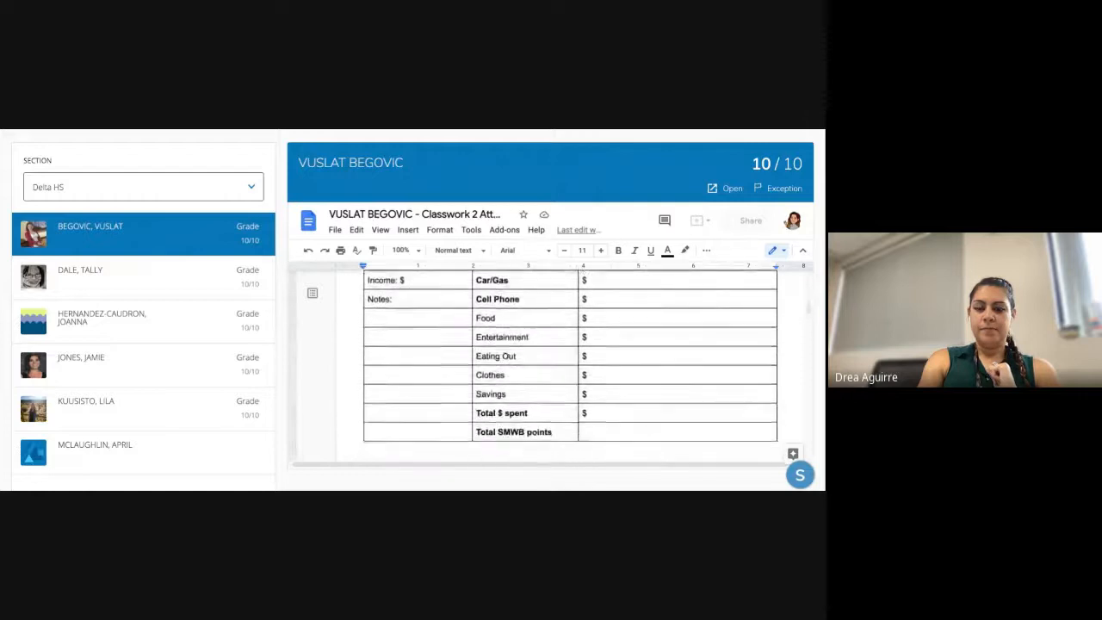
- Look through the remaining students' worksheets, including one who hasn't opened the assignment
click(184, 287)
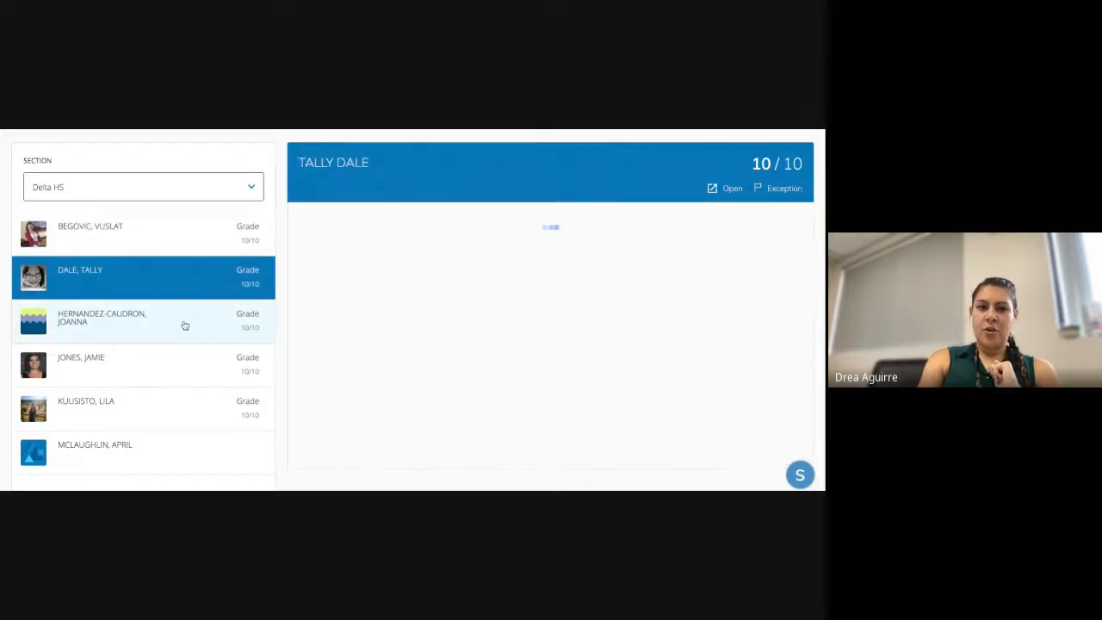
click(183, 327)
click(163, 372)
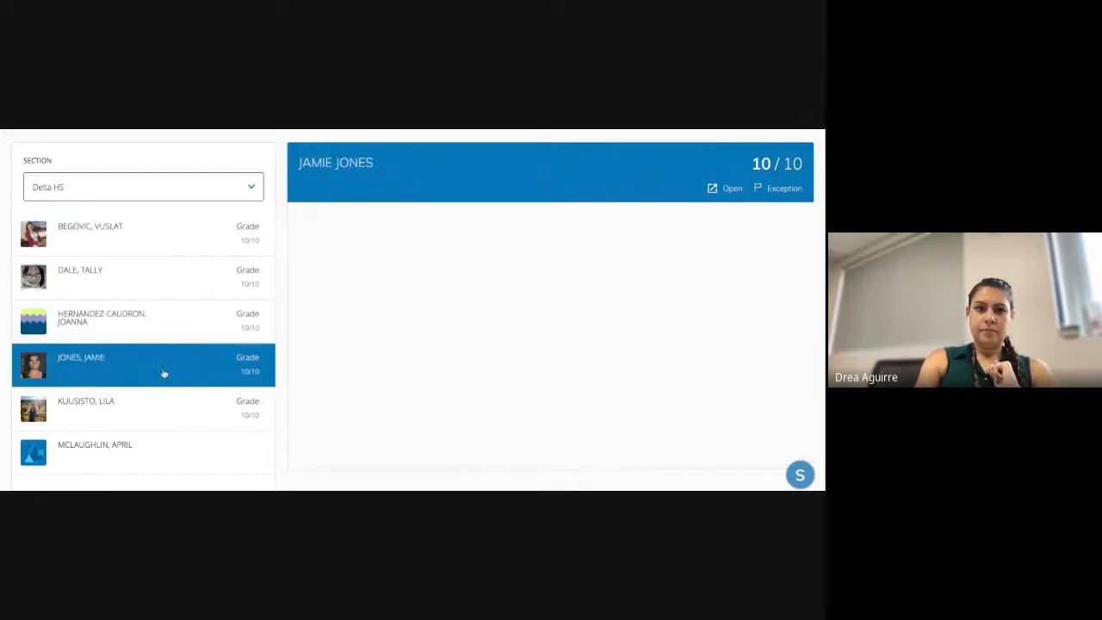
scroll(476, 334, down, 3)
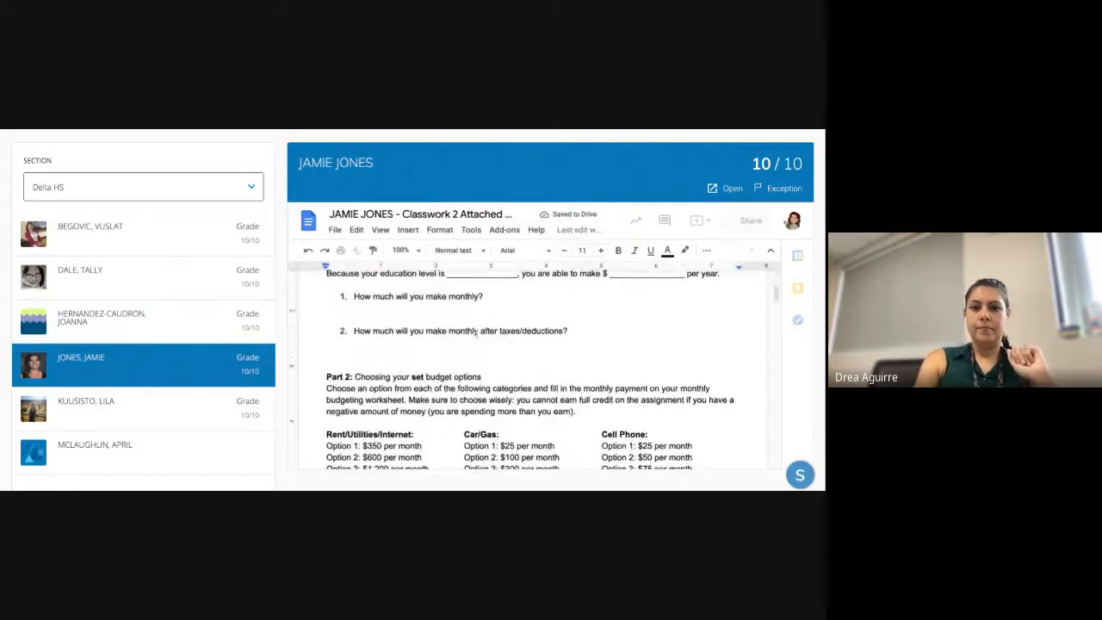
scroll(476, 334, down, 5)
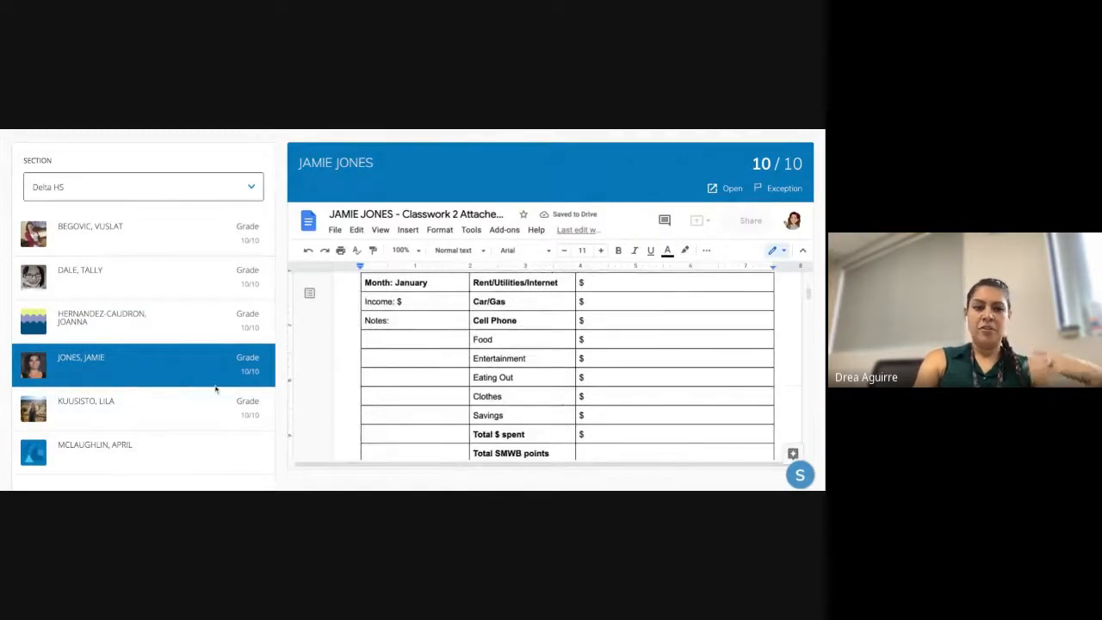
click(190, 446)
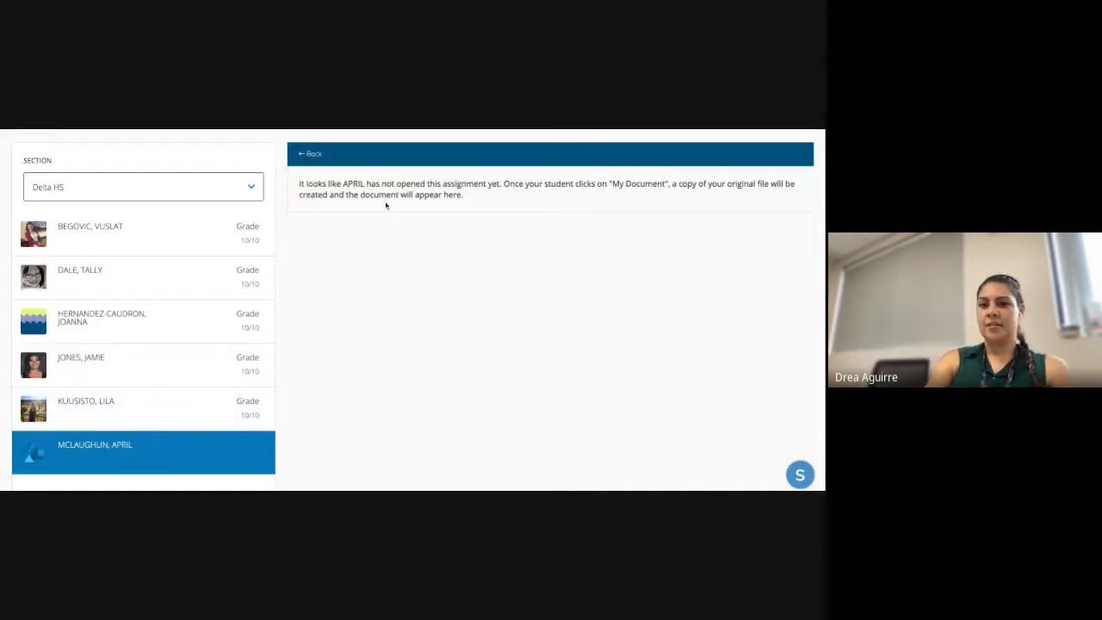
scroll(374, 223, up, 2)
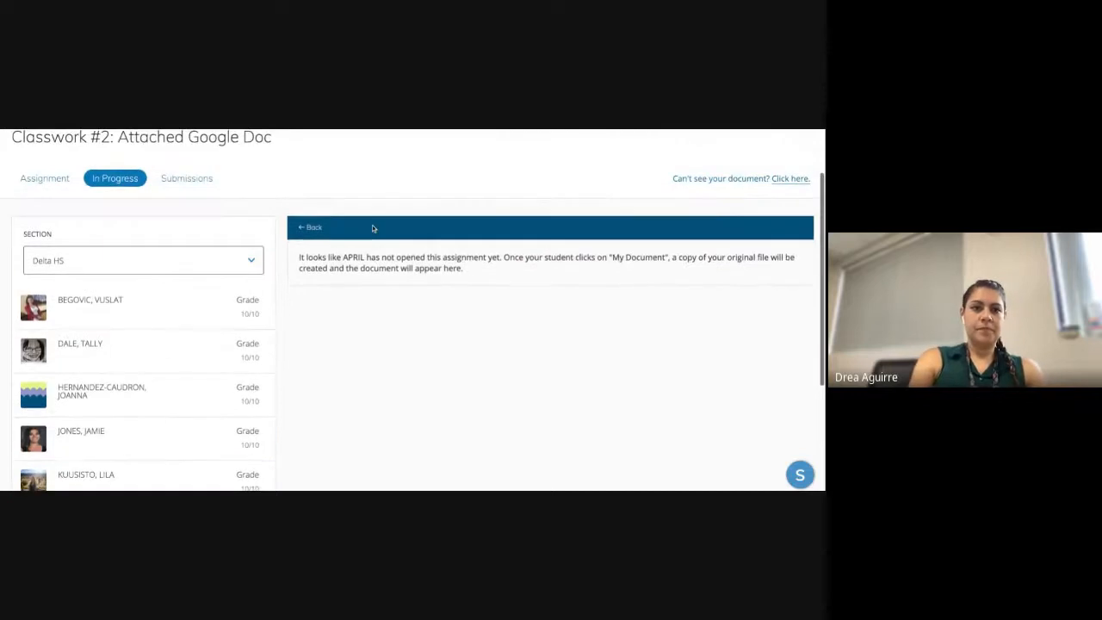
- Review a student's submitted worksheet, checking the 10/10 grade without changing it
click(196, 182)
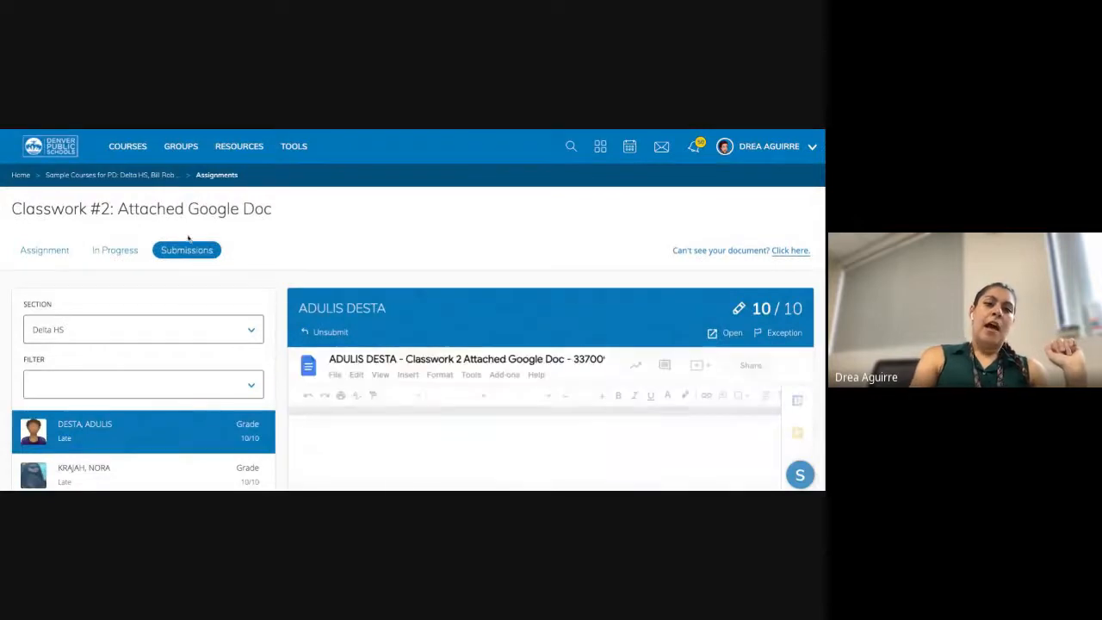
scroll(184, 331, down, 1)
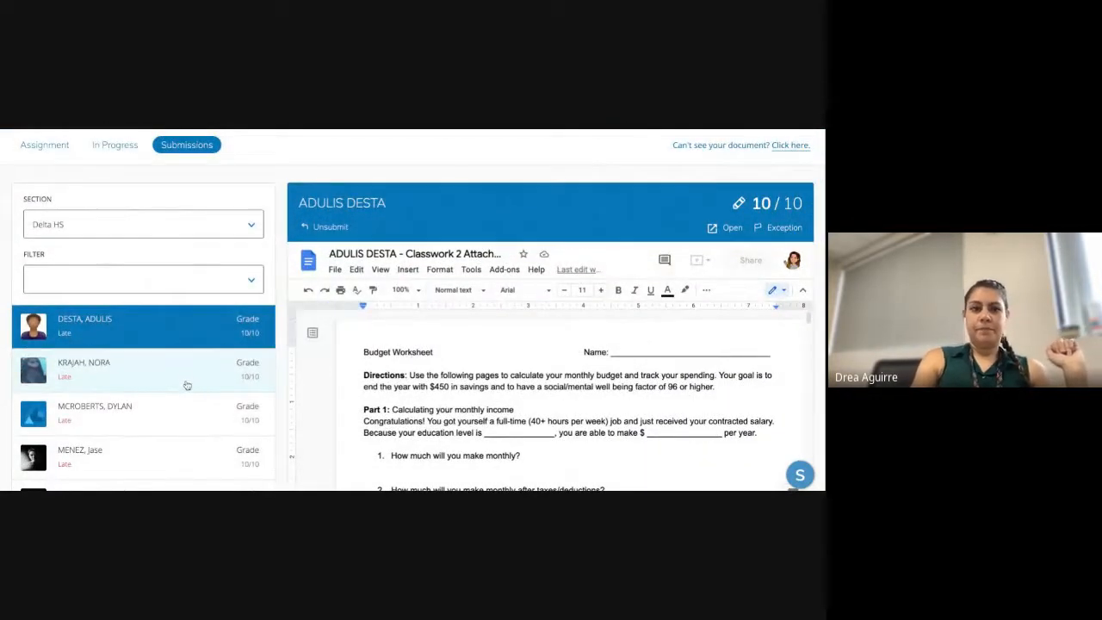
scroll(187, 385, down, 1)
click(181, 336)
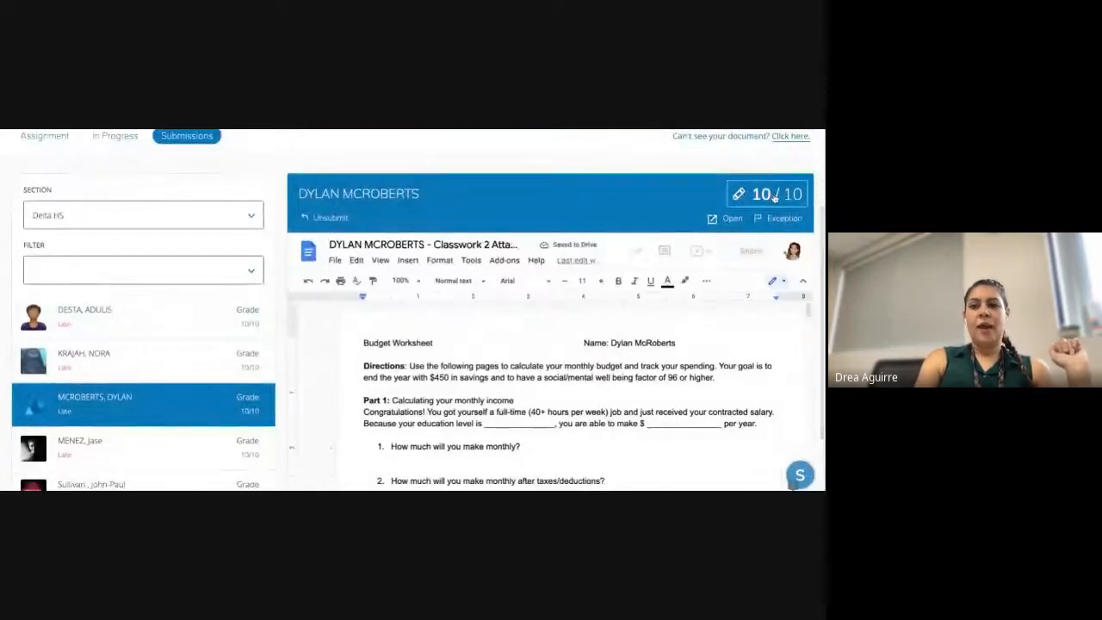
click(774, 197)
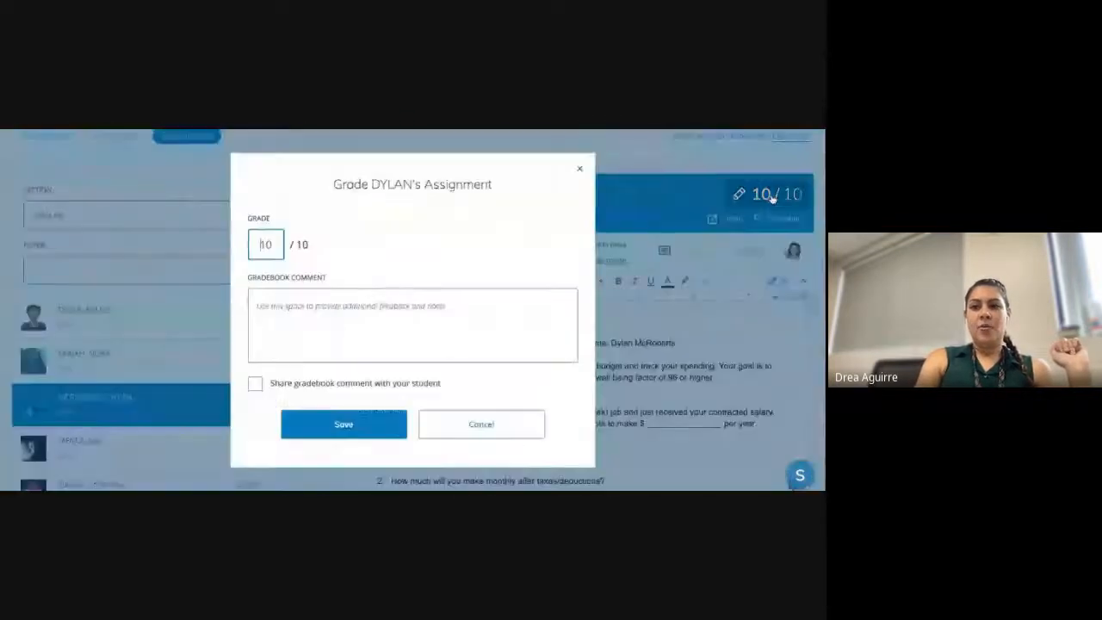
click(580, 169)
scroll(551, 388, down, 2)
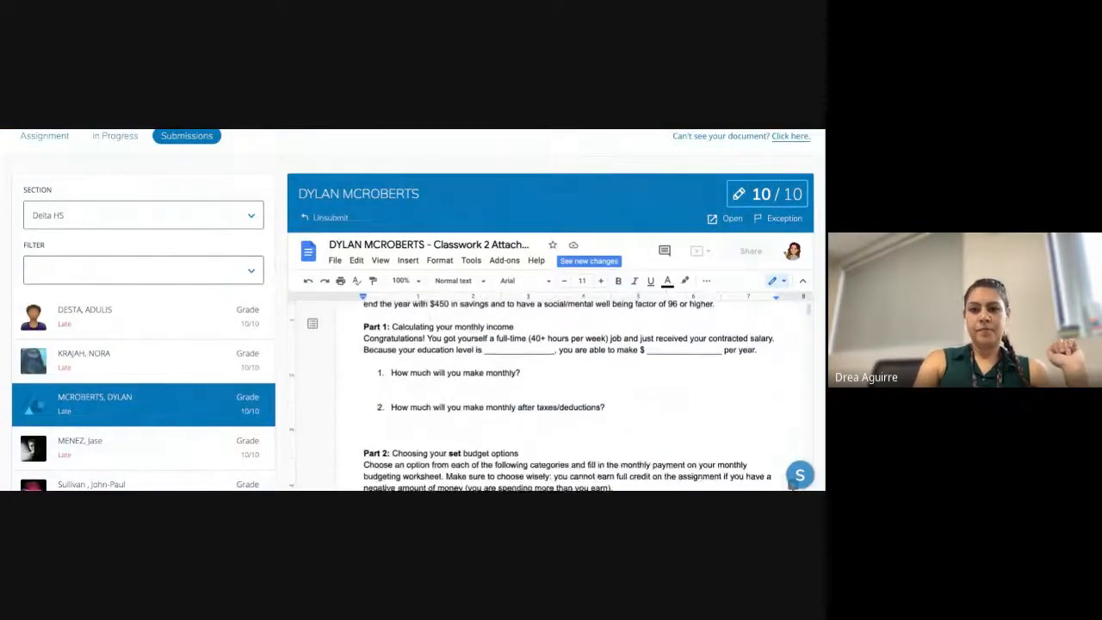
scroll(294, 407, down, 10)
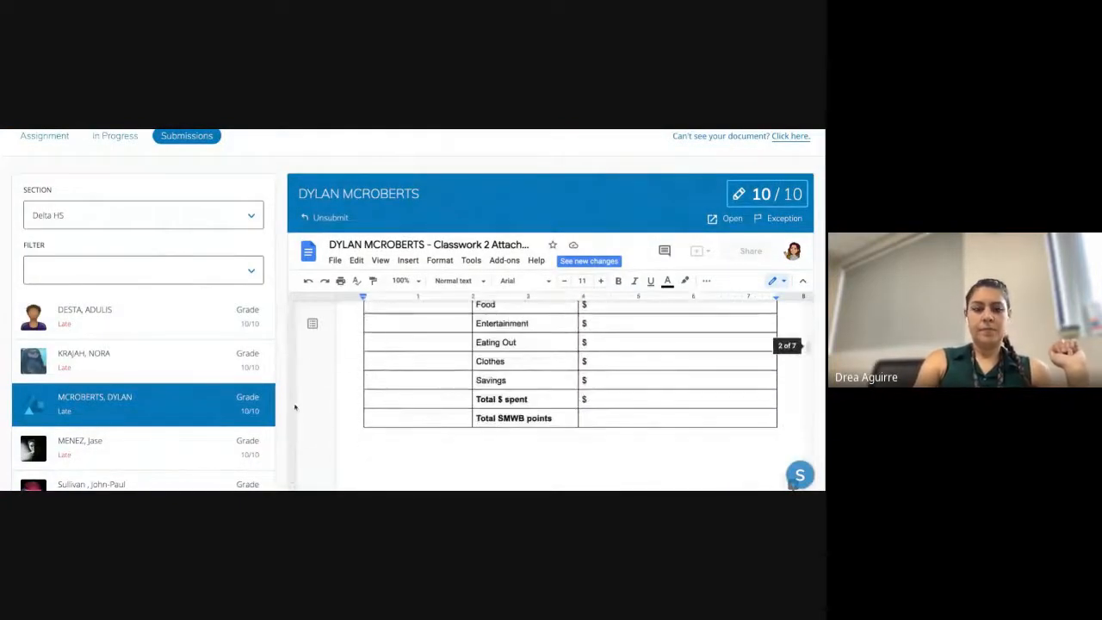
scroll(205, 417, up, 3)
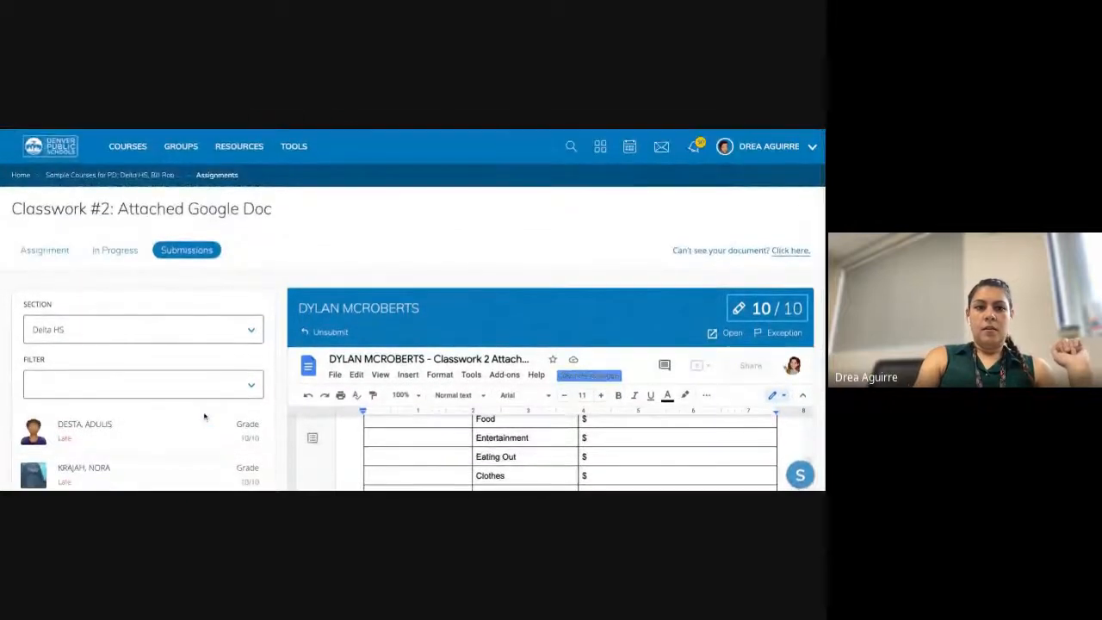
scroll(177, 365, down, 3)
- Scroll through the next student's submitted budget worksheet
click(156, 366)
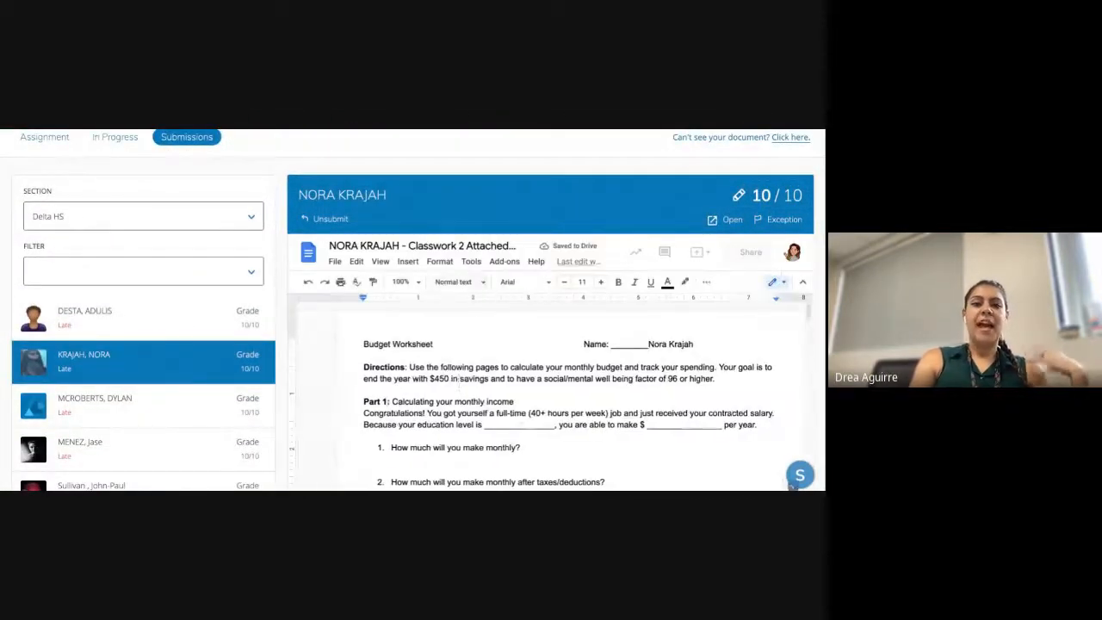
scroll(459, 386, down, 10)
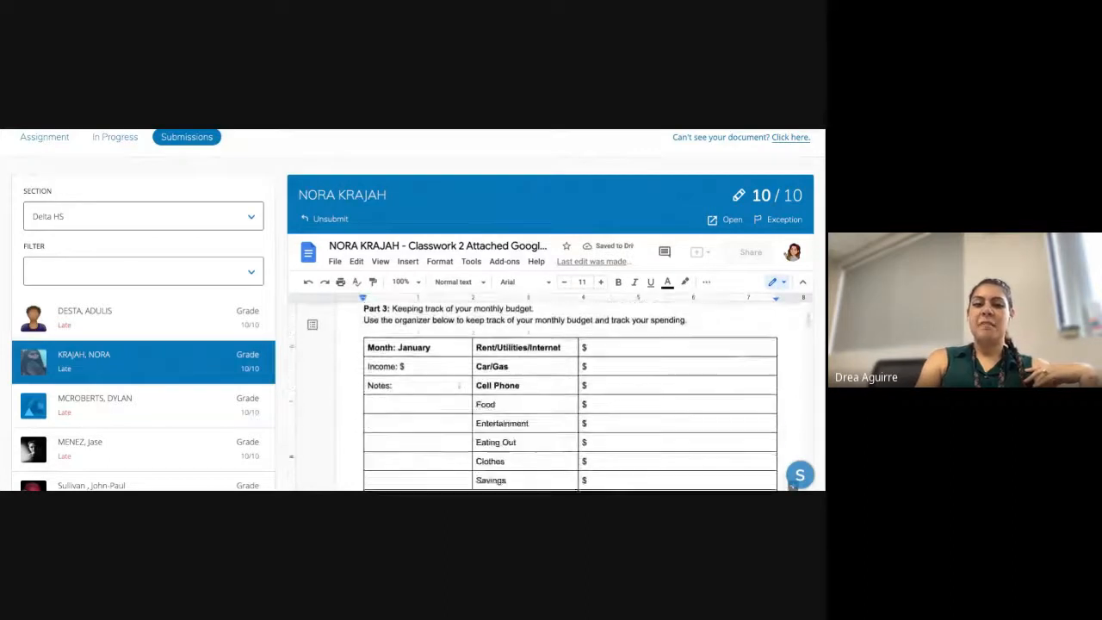
scroll(549, 395, down, 5)
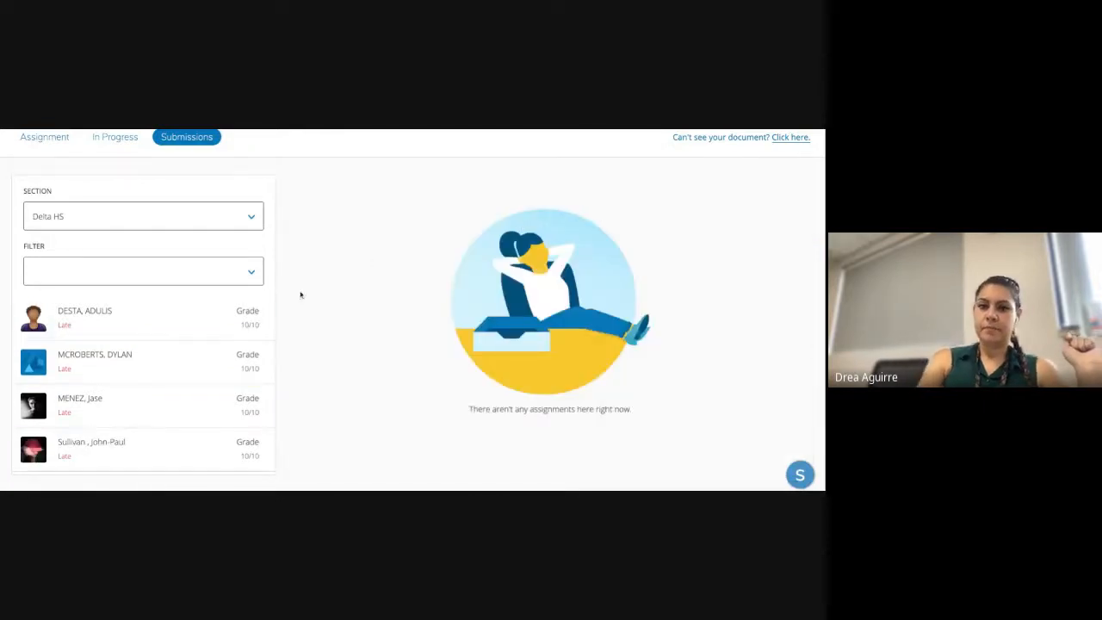
- Return to the Advanced Schoology Play Course and pick Add Assignment from Add Materials
scroll(266, 284, up, 3)
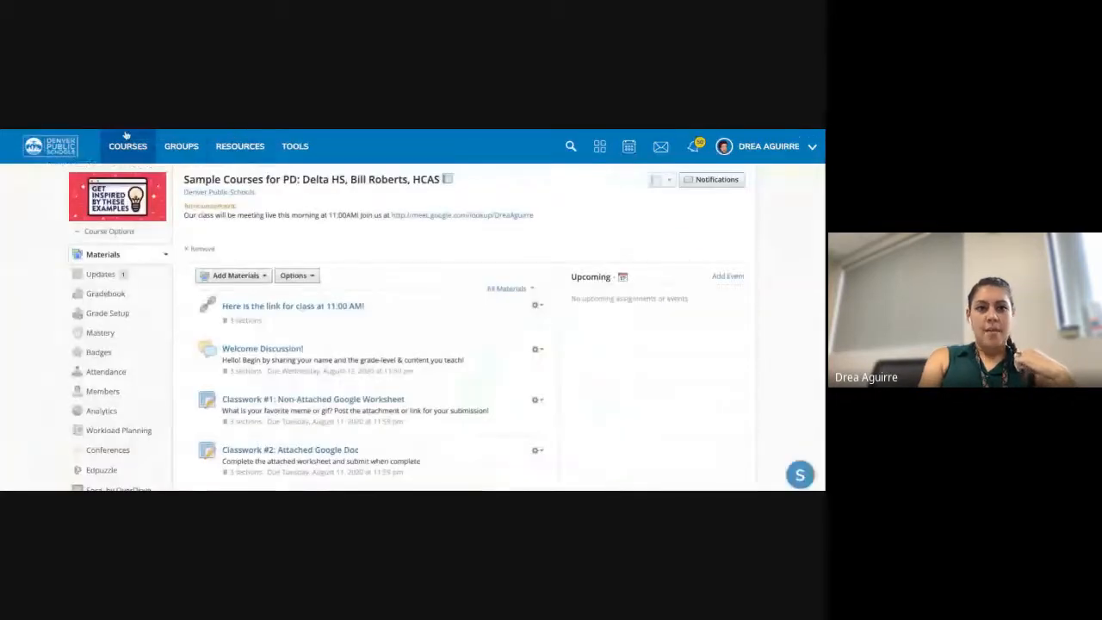
click(128, 139)
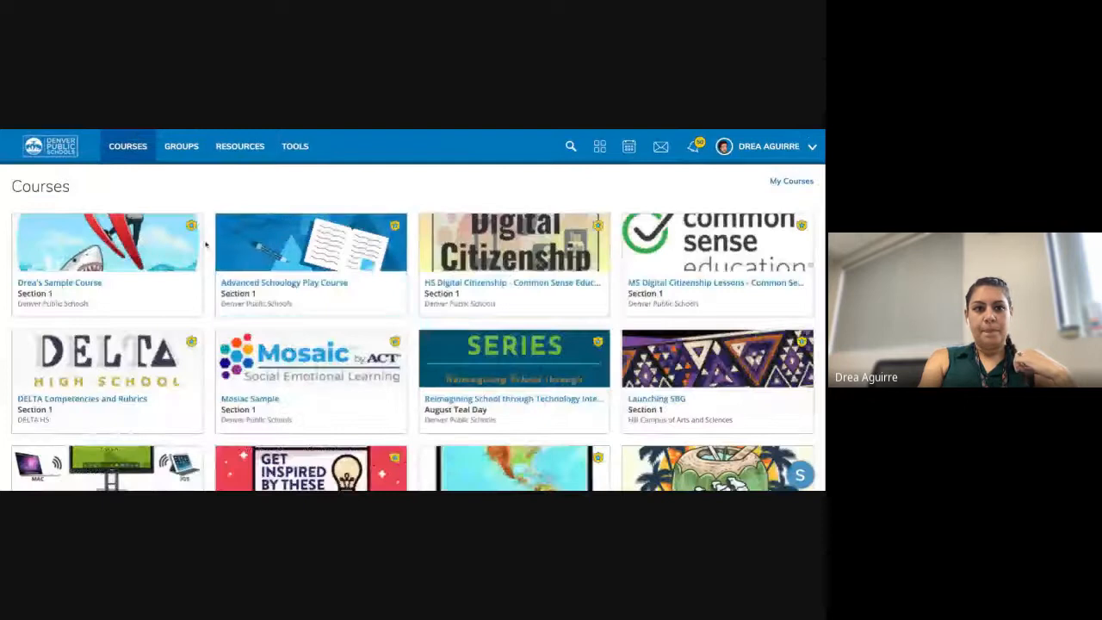
click(277, 253)
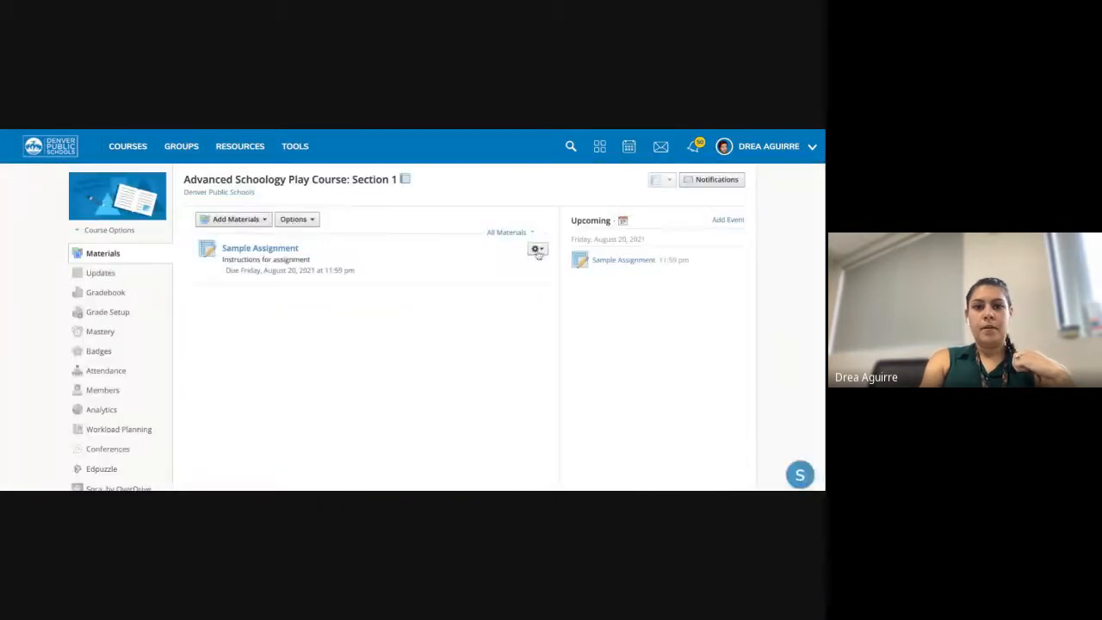
click(257, 221)
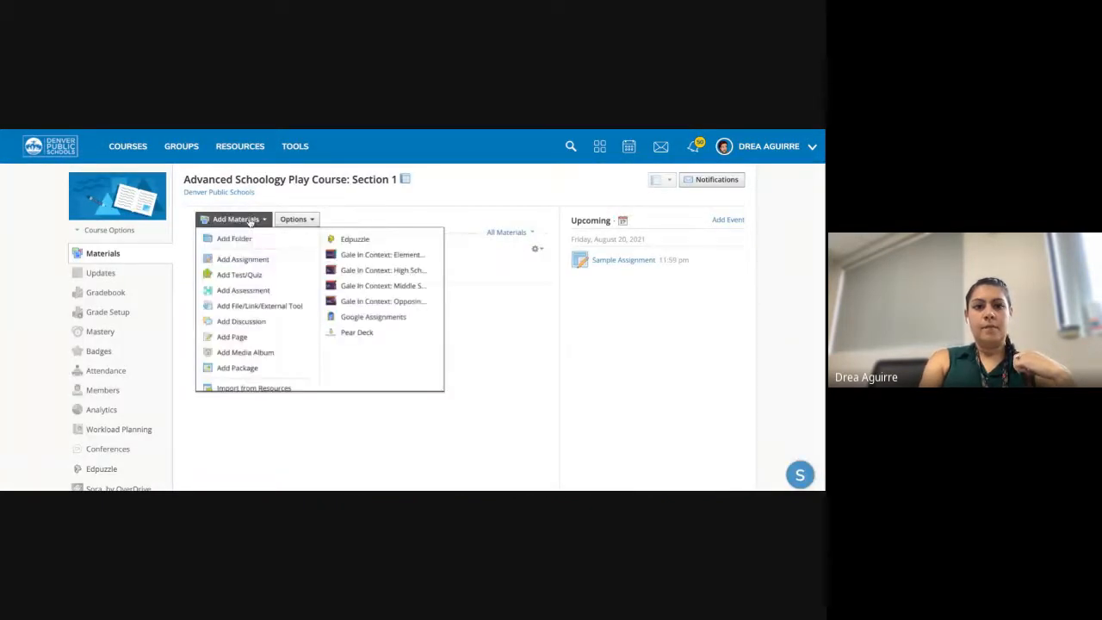
click(256, 260)
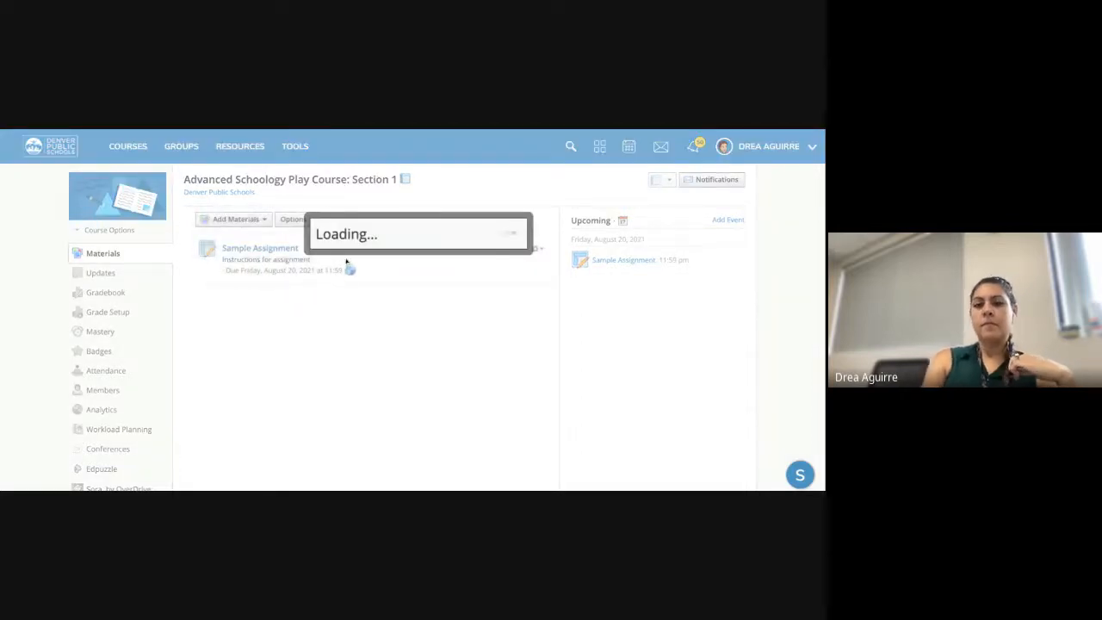
- Name the new assignment 'Google Assignment' and give it the description 'Details'
text(G)
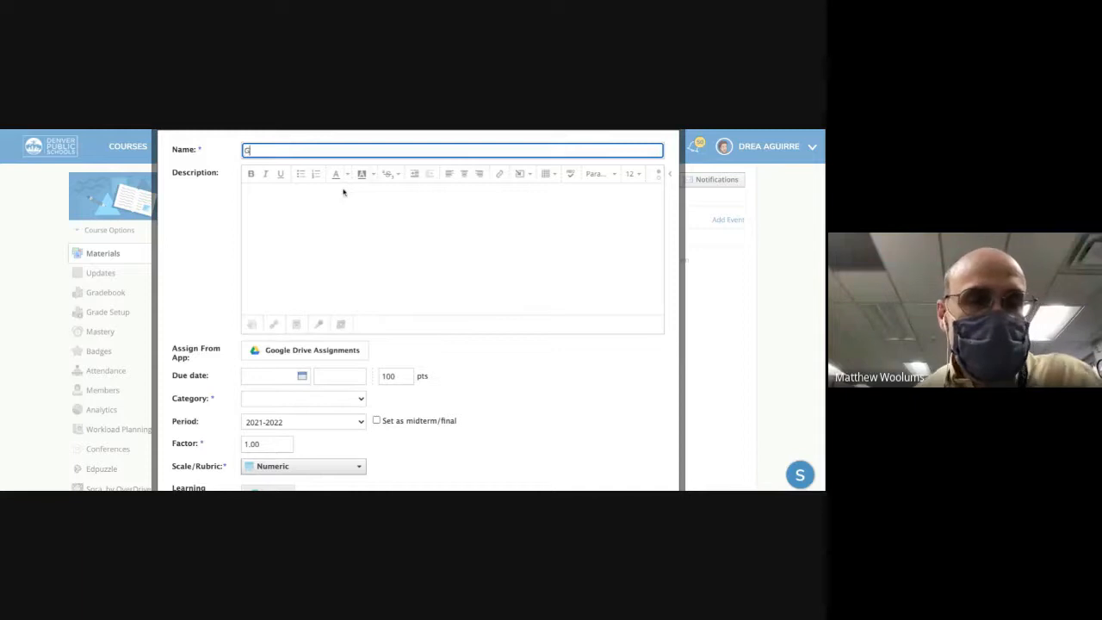
text(oogle As)
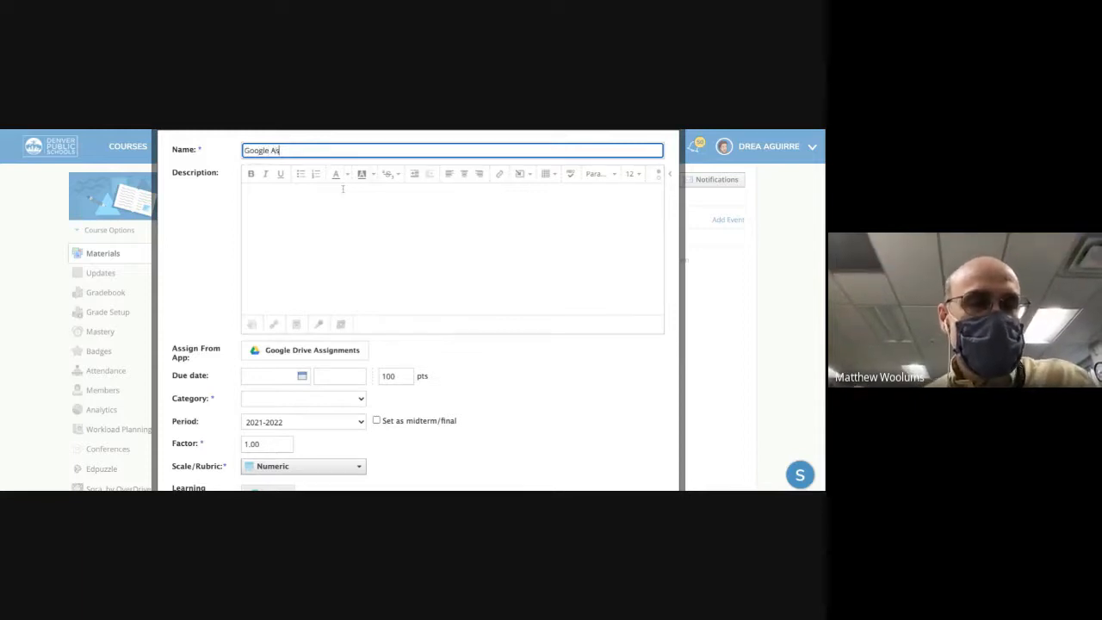
text(signment)
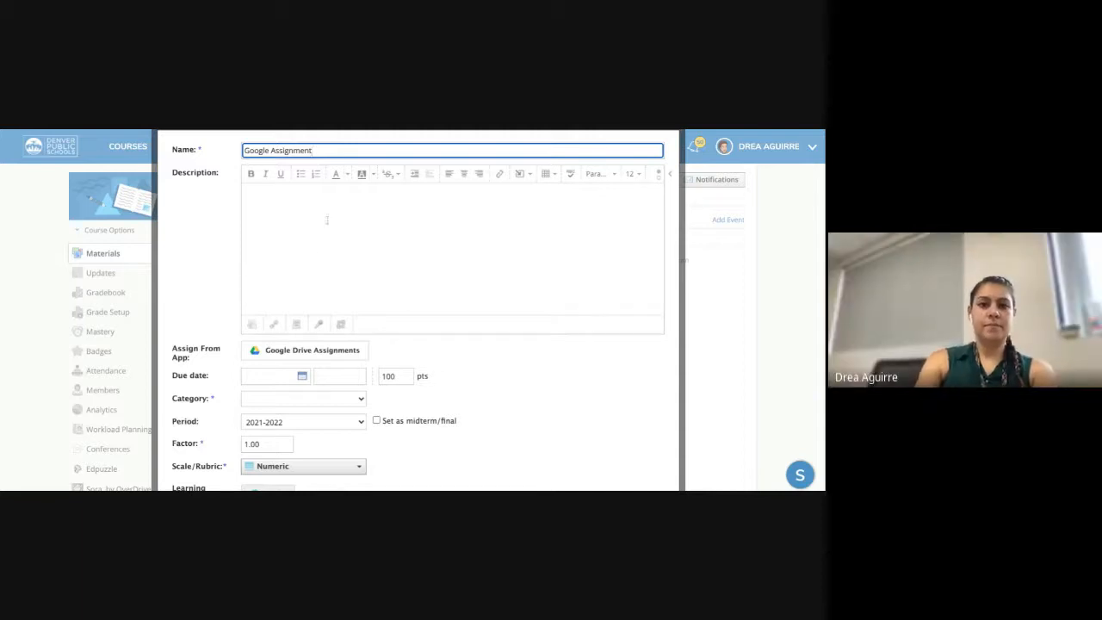
click(313, 256)
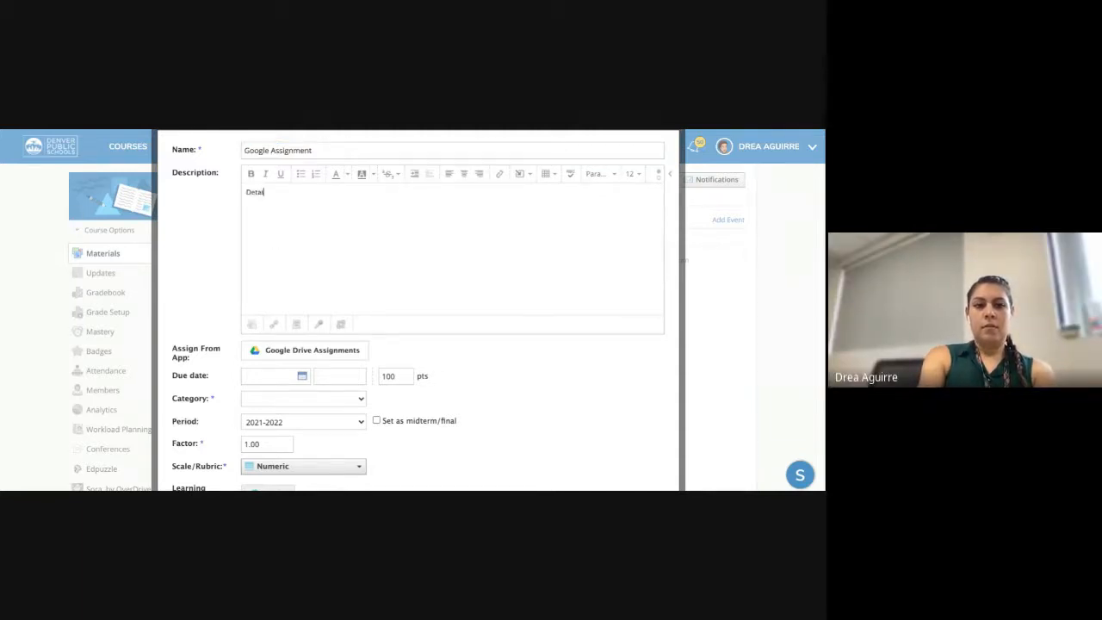
scroll(387, 325, down, 1)
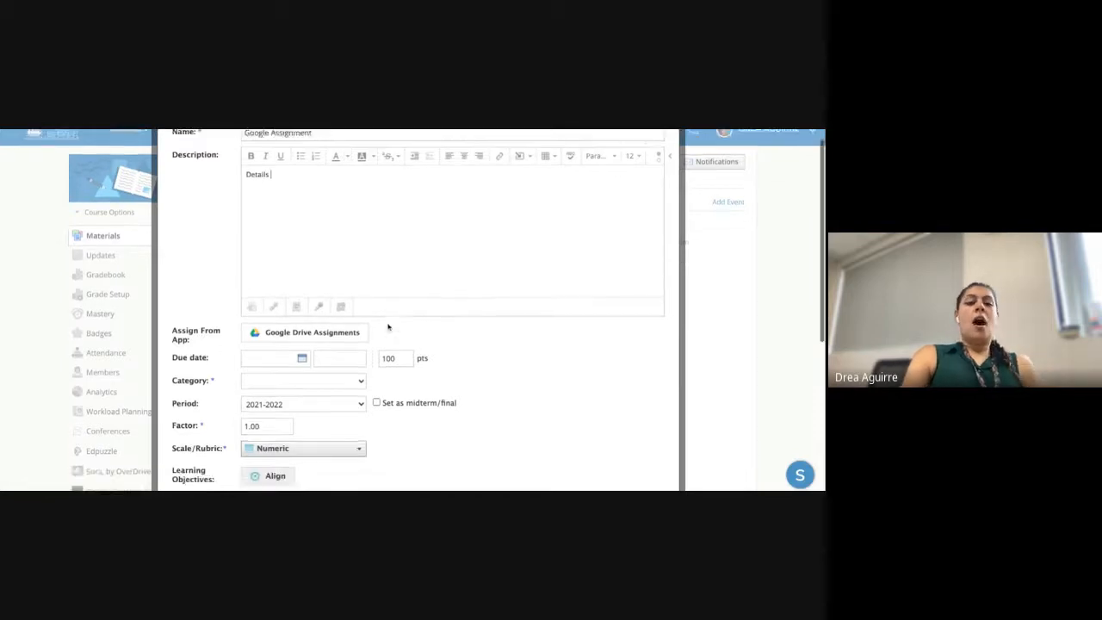
scroll(327, 307, down, 1)
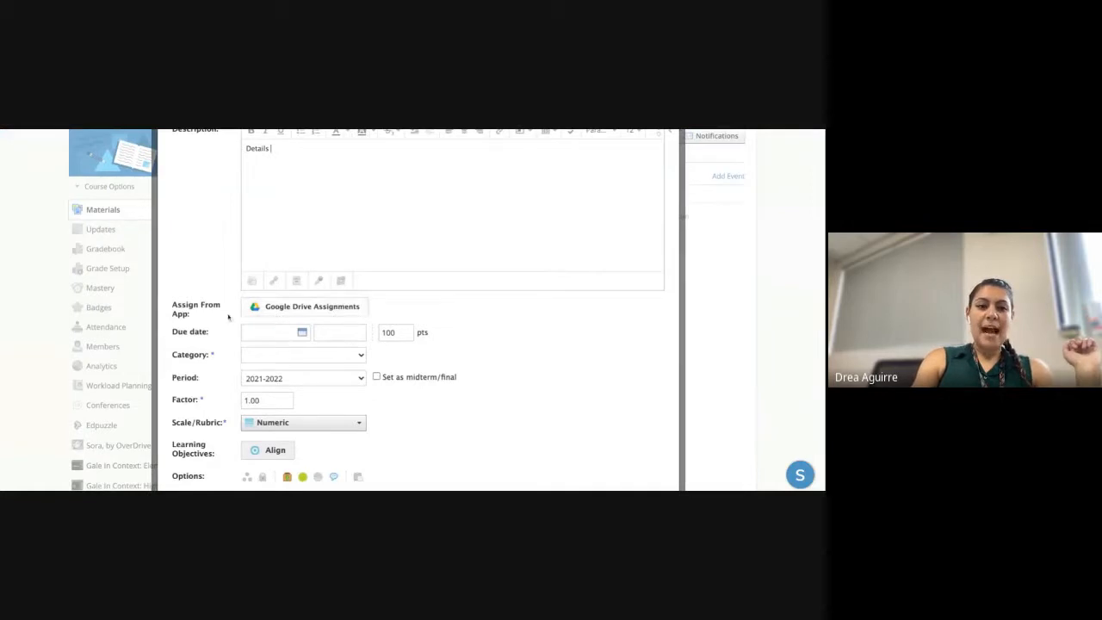
- Attach the Drive file 'HCAS Schoology Standards Based Grading Setup Tutorials' as a per-student copy
click(298, 308)
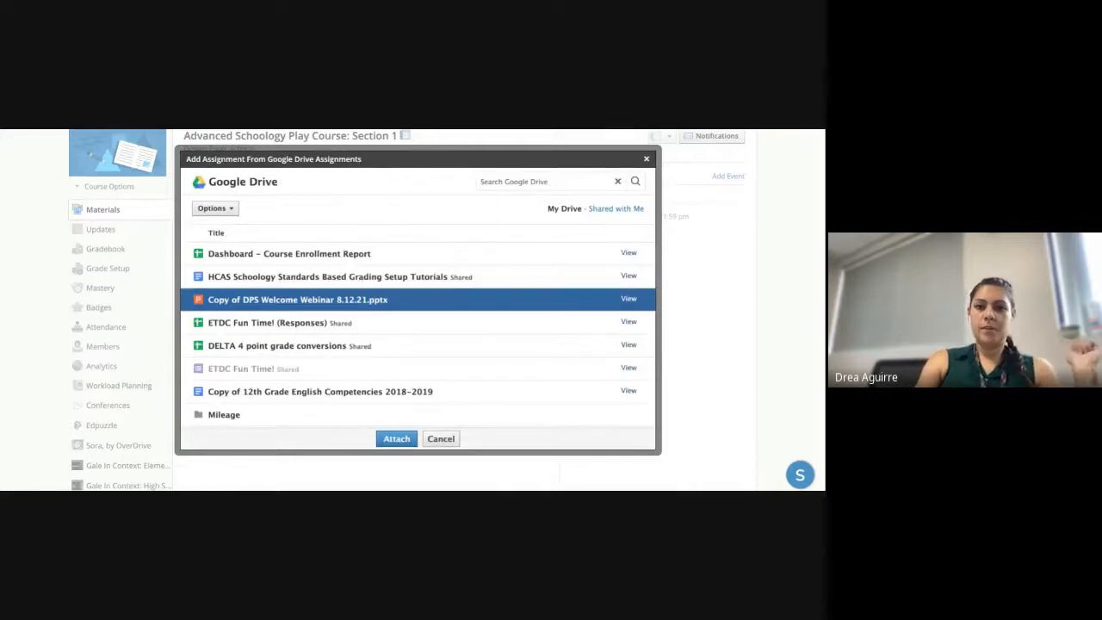
scroll(298, 304, down, 3)
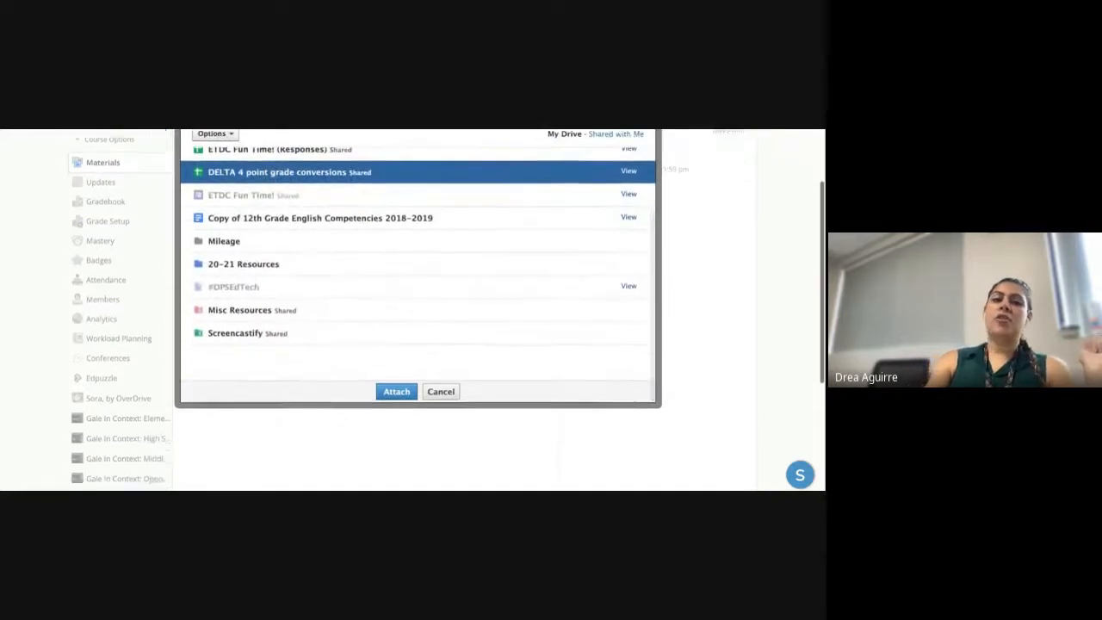
scroll(298, 304, up, 1)
scroll(417, 353, up, 4)
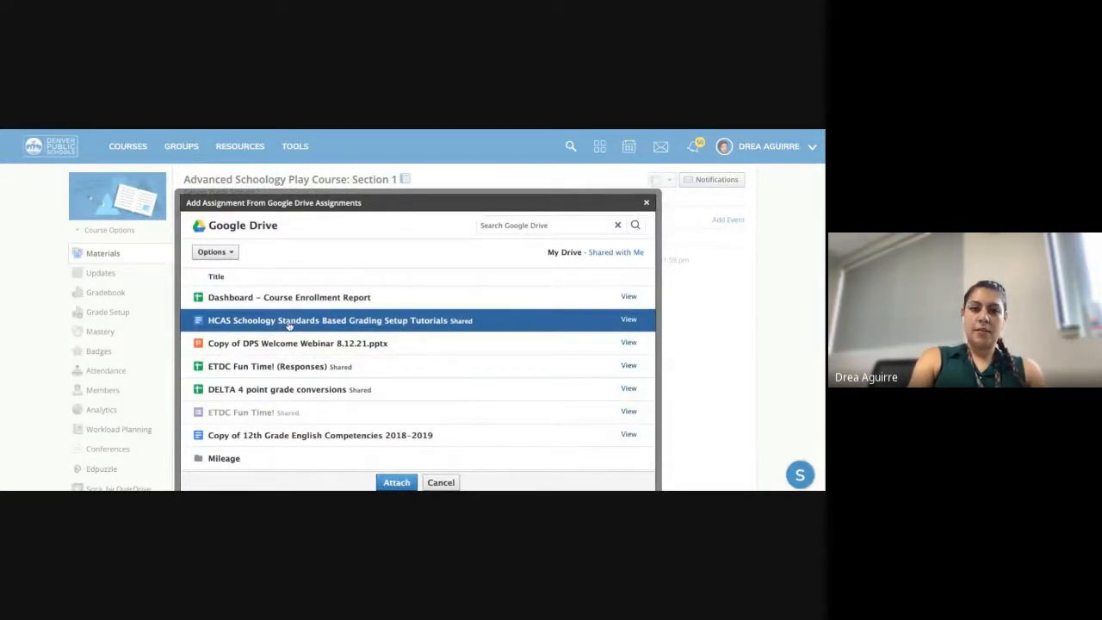
click(289, 325)
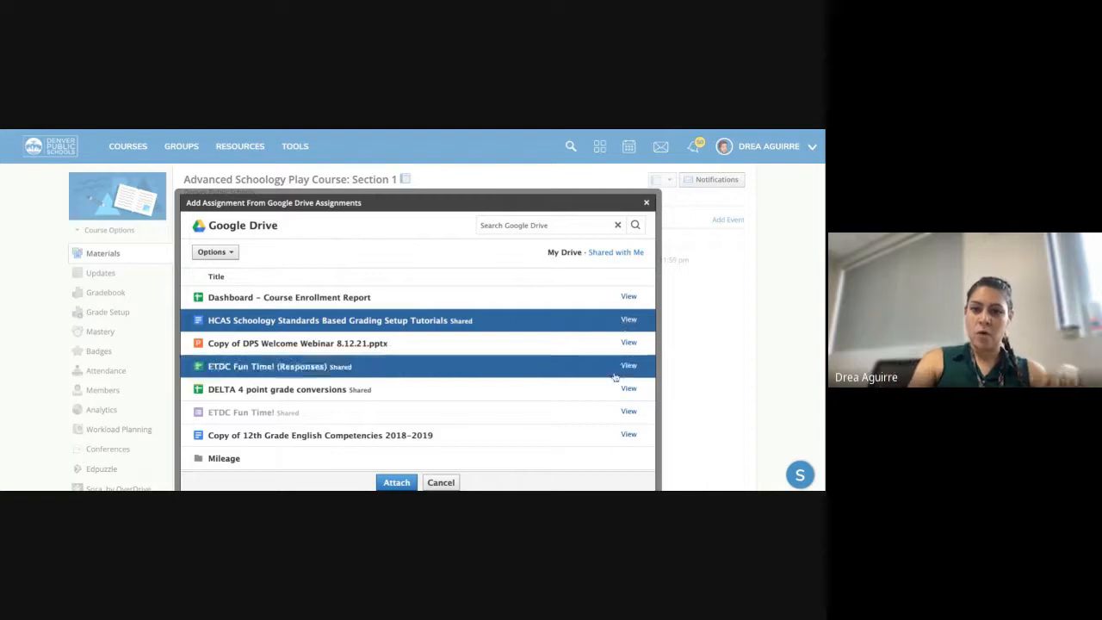
click(383, 483)
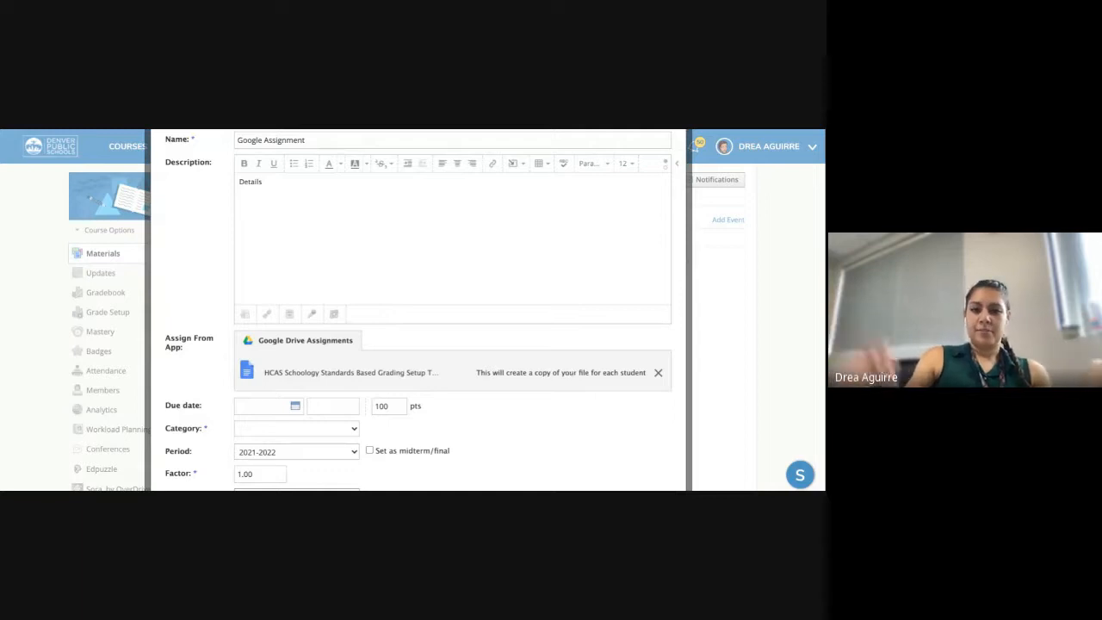
- Set the Google Assignment's category to (Ungraded) and create it
scroll(516, 367, down, 3)
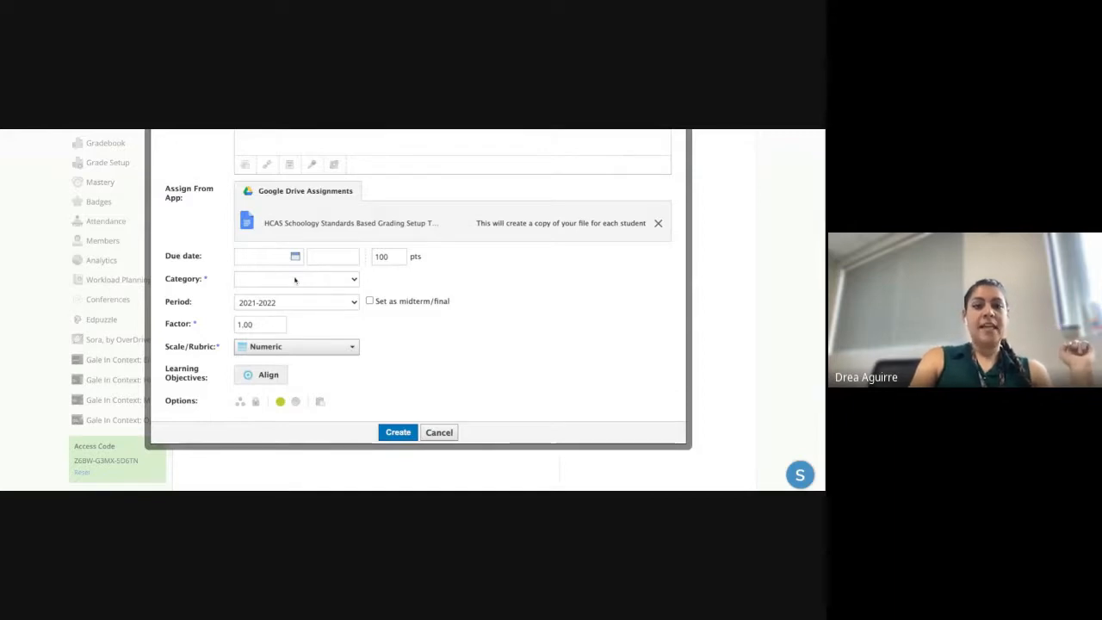
click(295, 280)
click(312, 416)
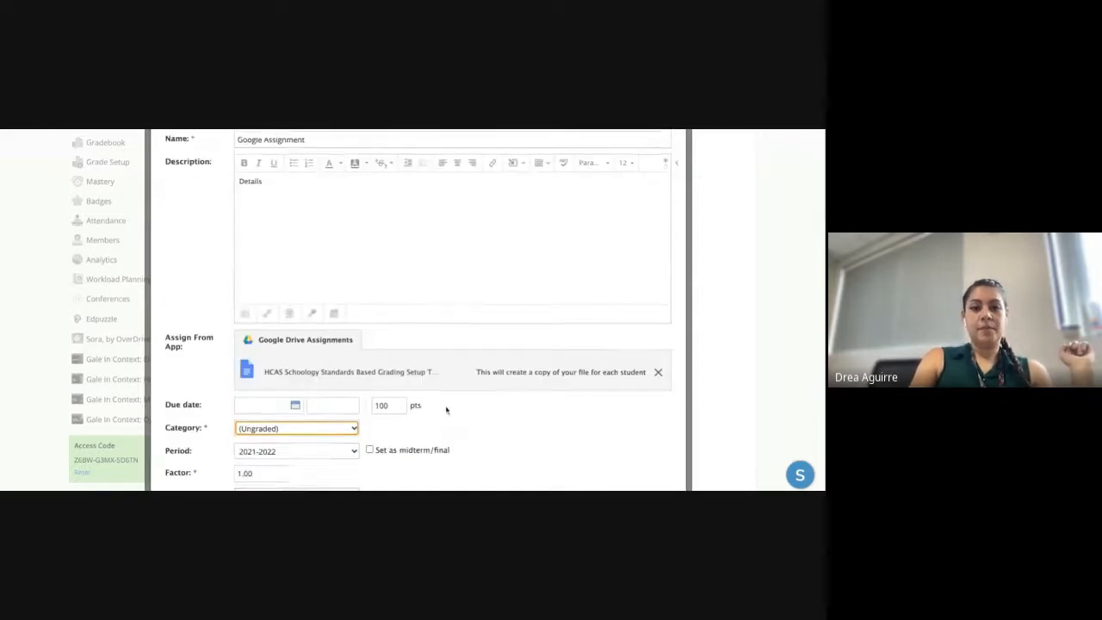
scroll(446, 409, down, 2)
scroll(344, 448, down, 1)
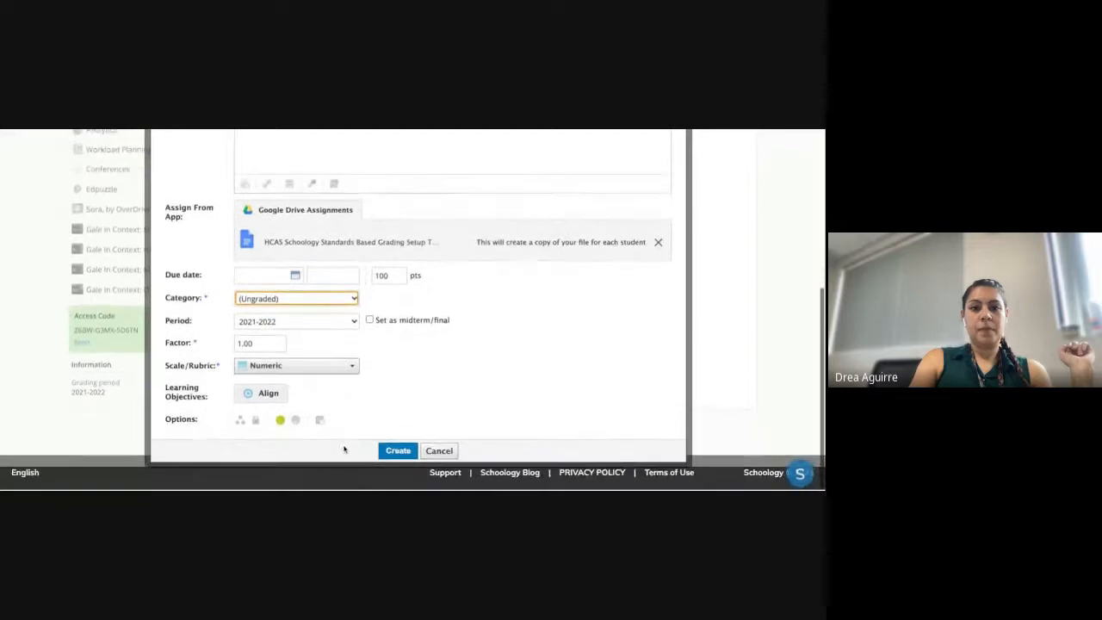
click(397, 453)
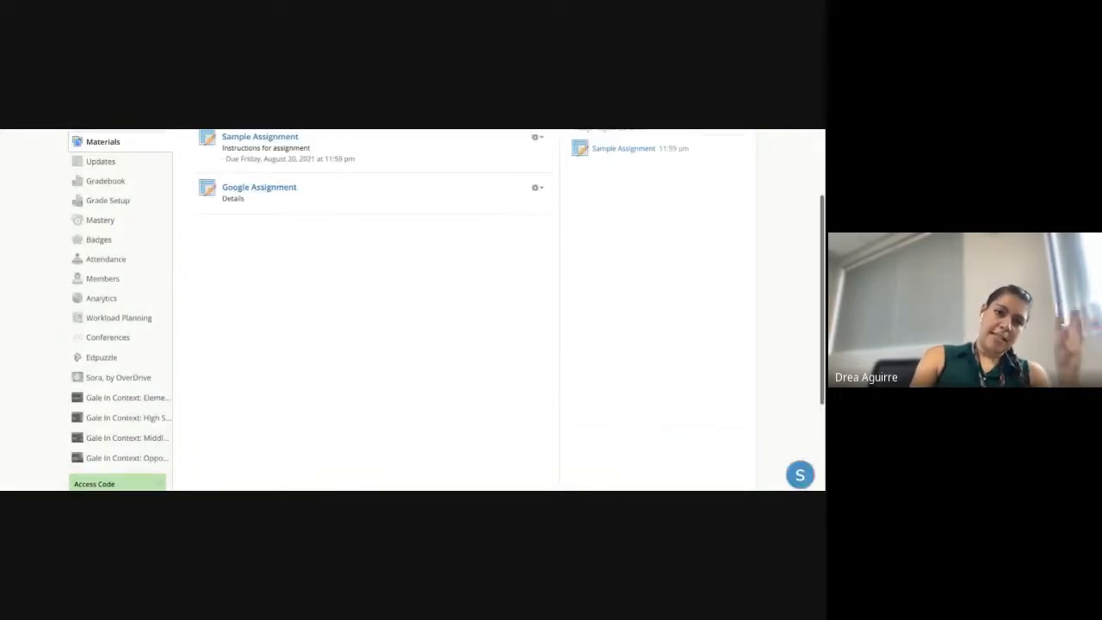
click(282, 189)
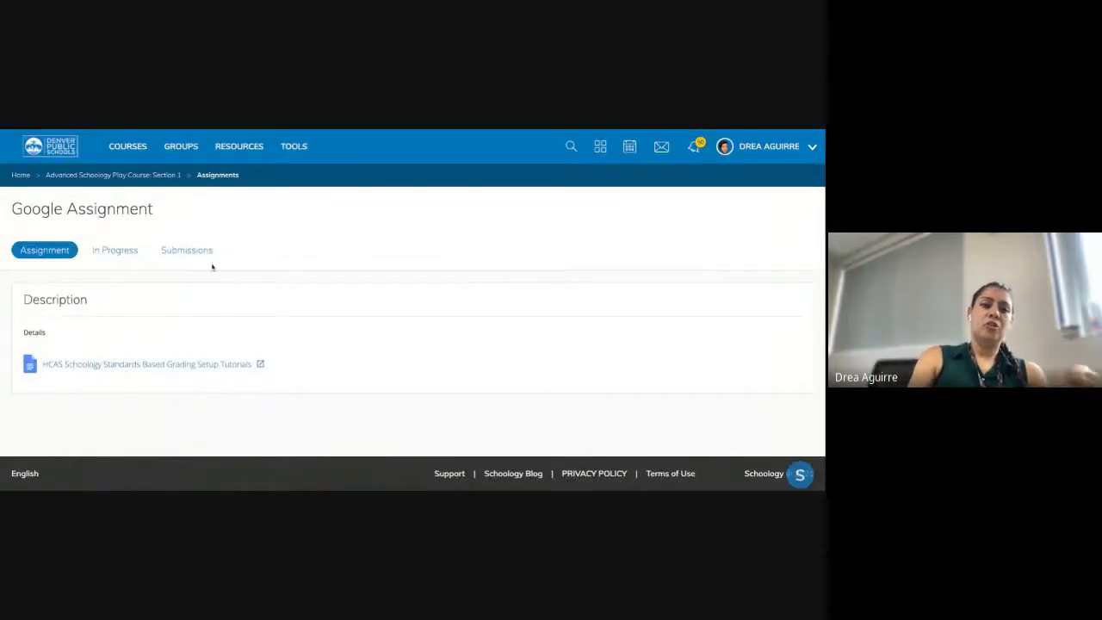
click(118, 255)
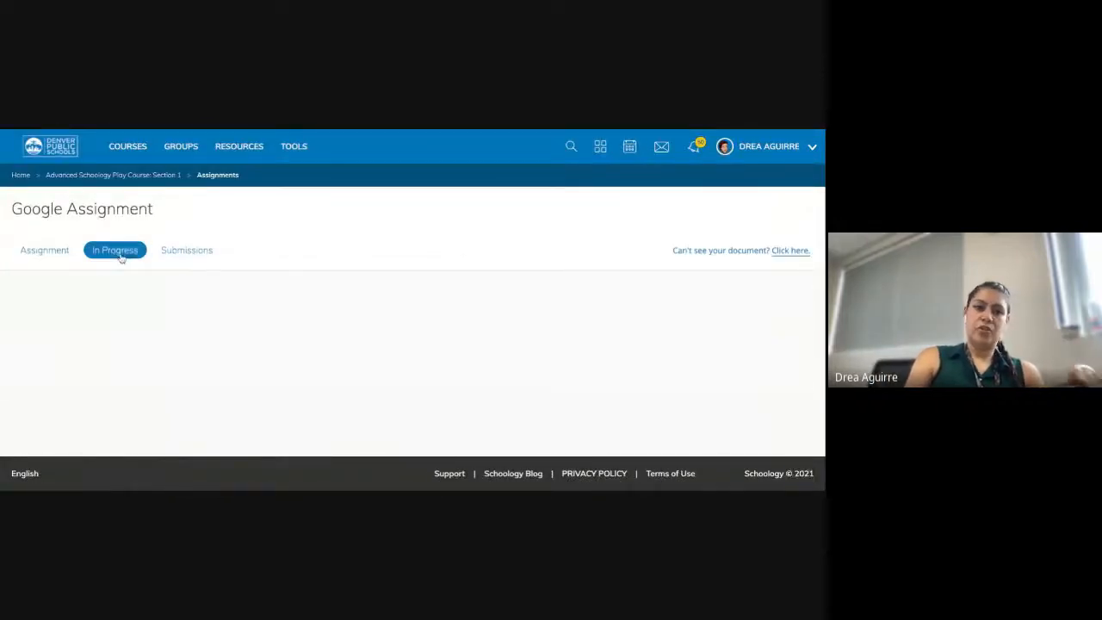
click(29, 252)
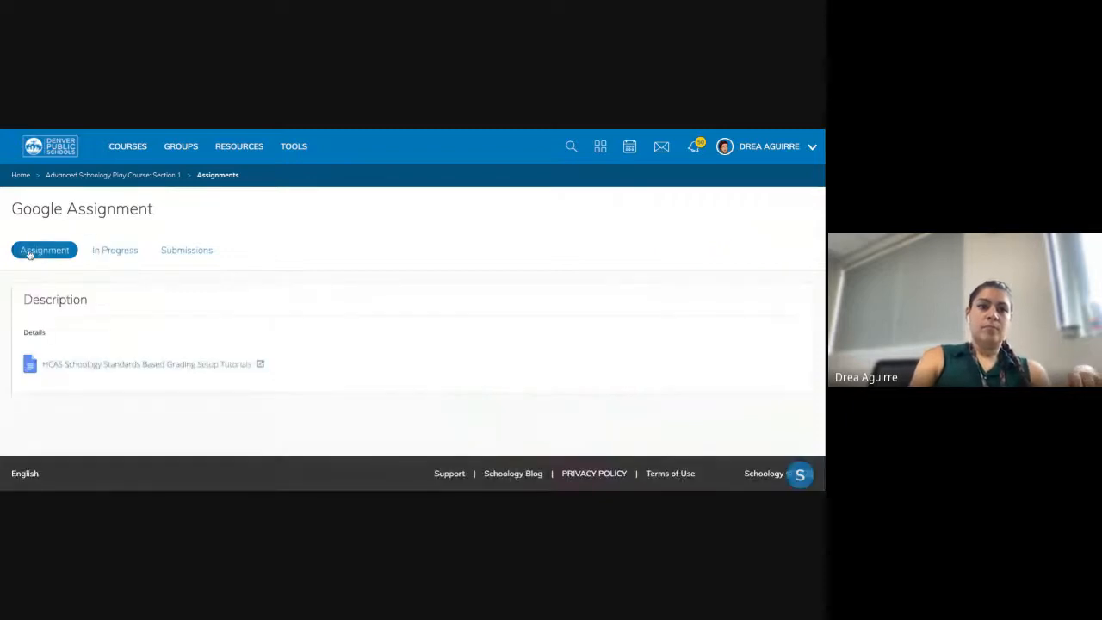
click(149, 175)
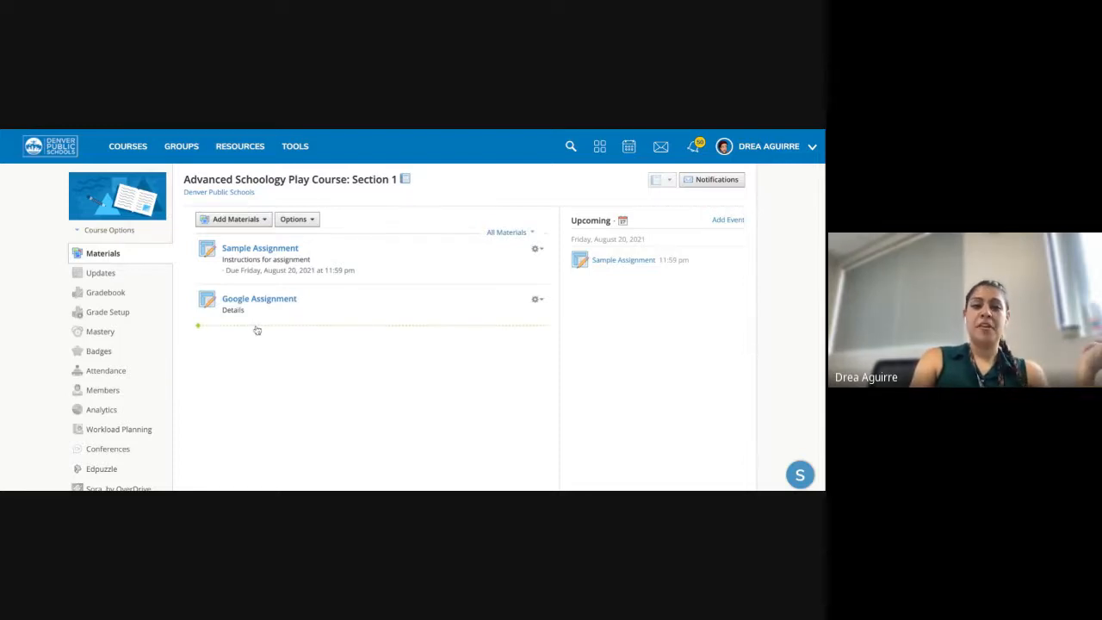
click(257, 330)
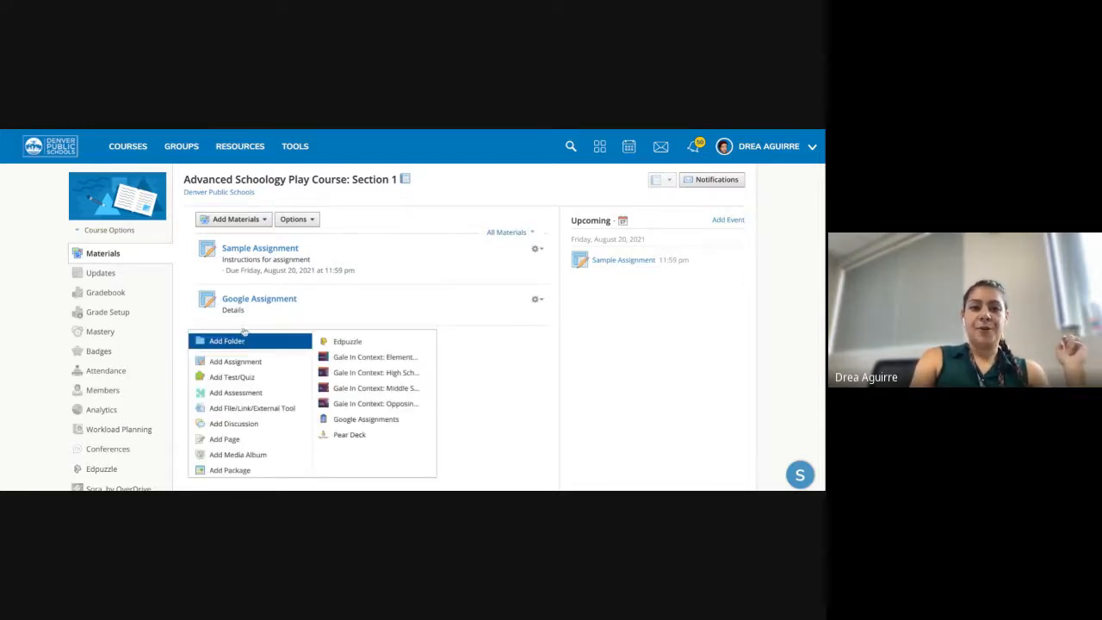
click(257, 248)
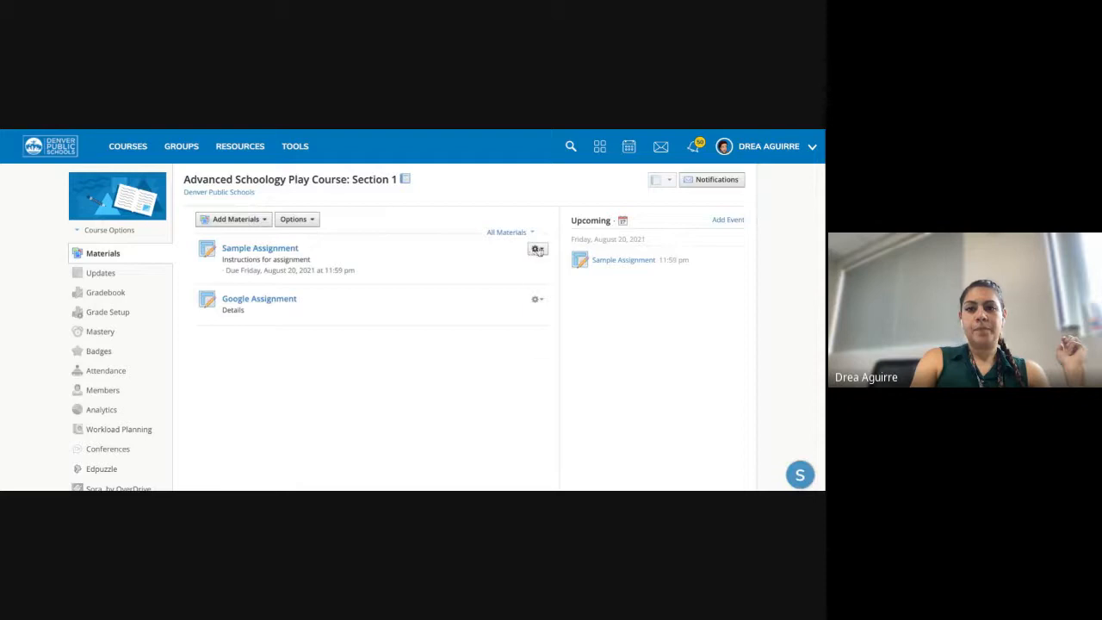
click(535, 248)
click(551, 268)
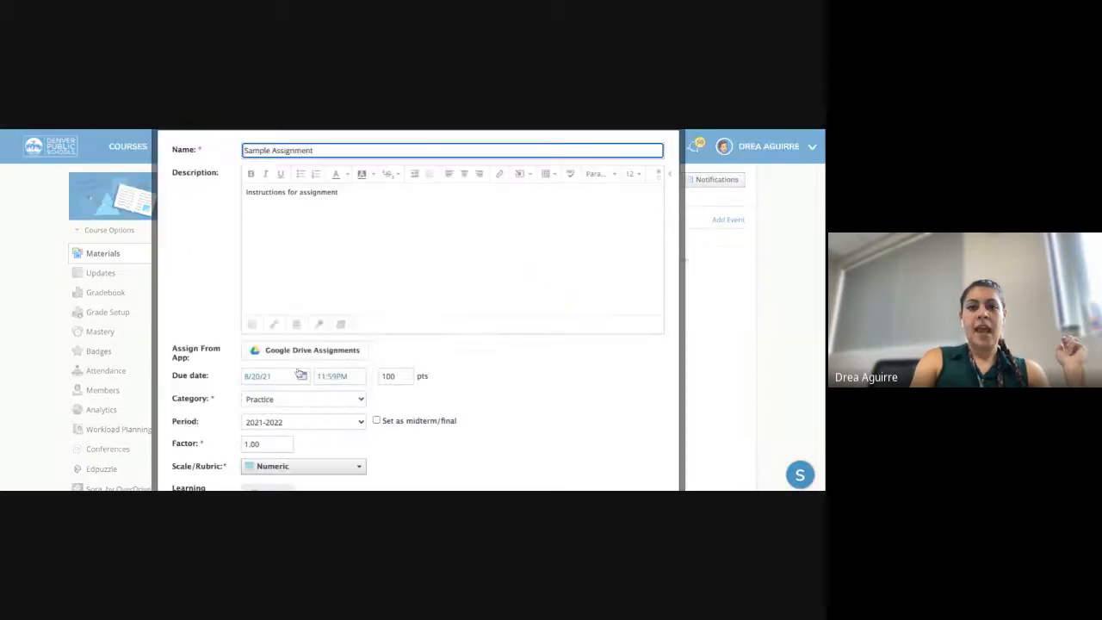
click(274, 323)
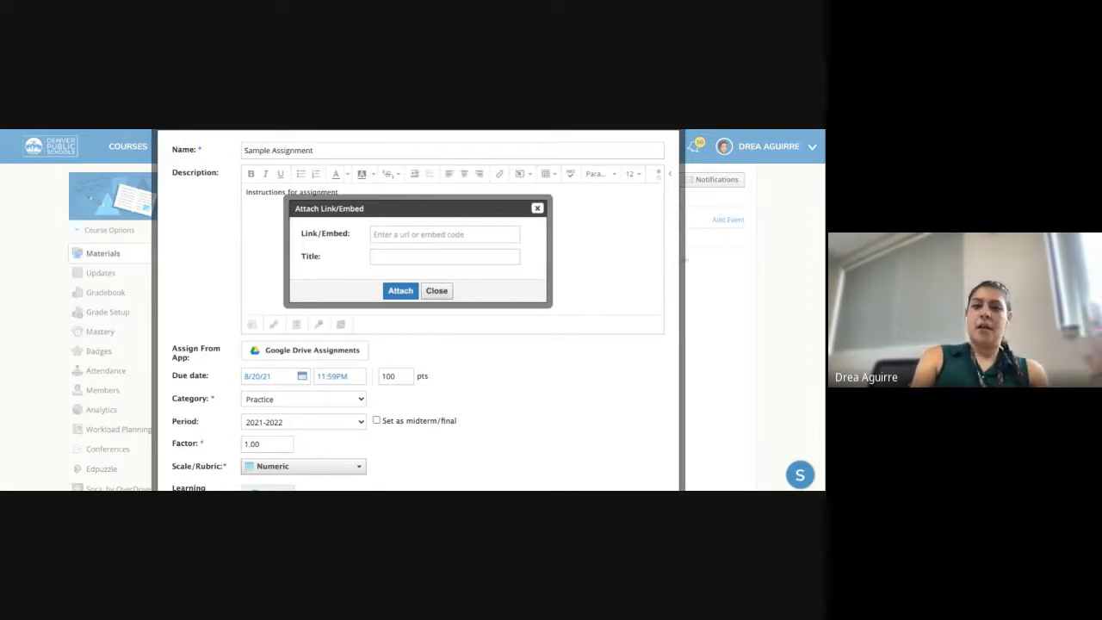
click(537, 208)
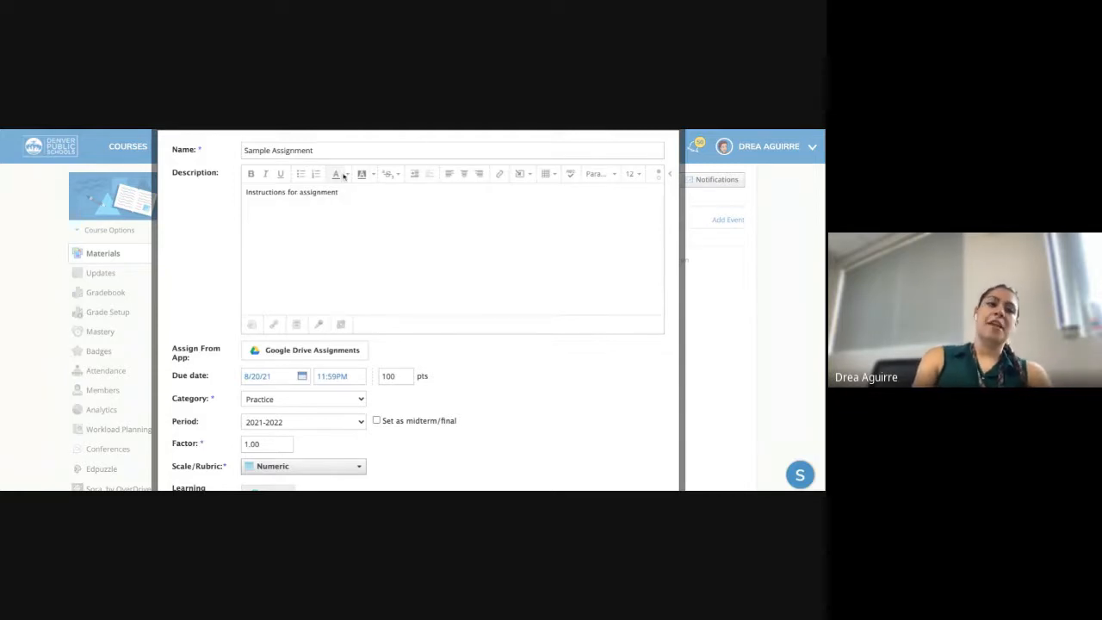
scroll(387, 344, down, 3)
click(470, 356)
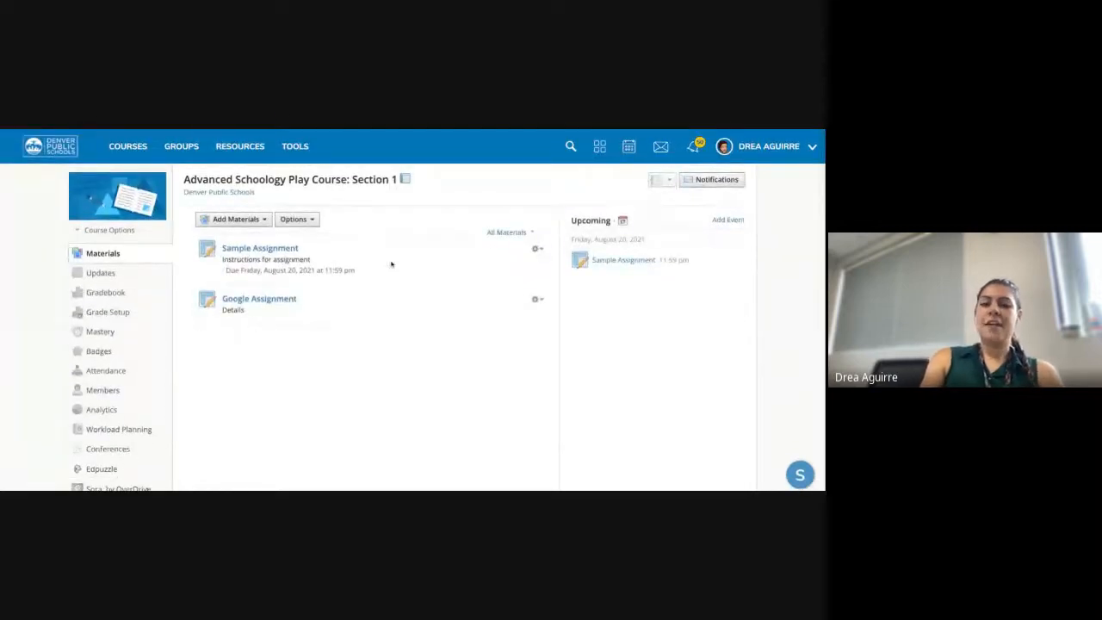
- Try Individually Assign on Sample Assignment's edit form, then cancel without saving
click(536, 248)
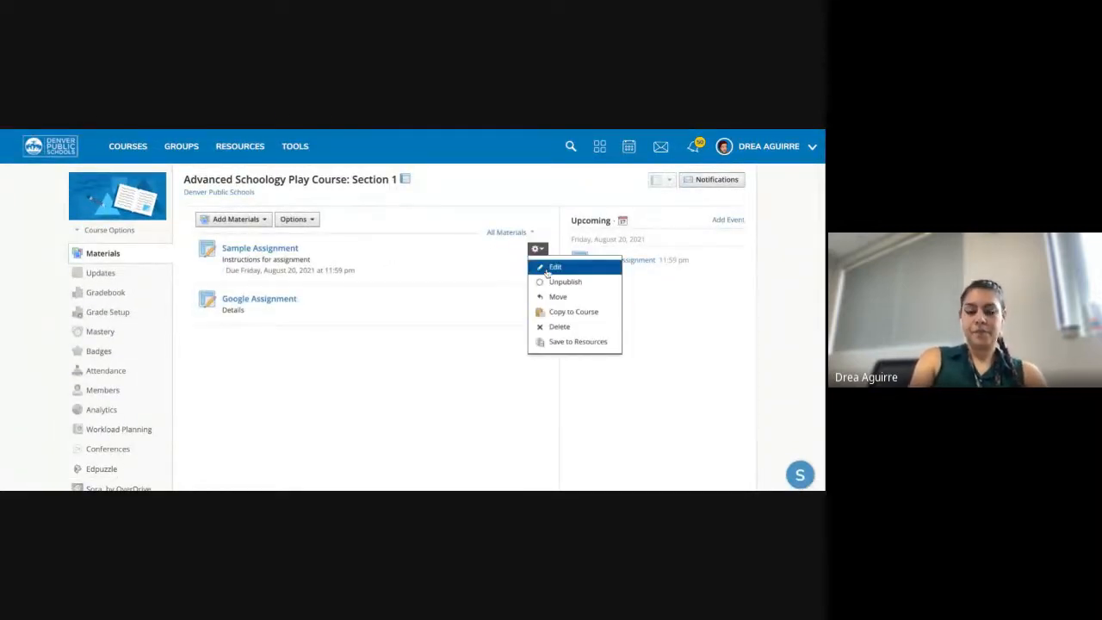
click(556, 268)
scroll(319, 352, down, 5)
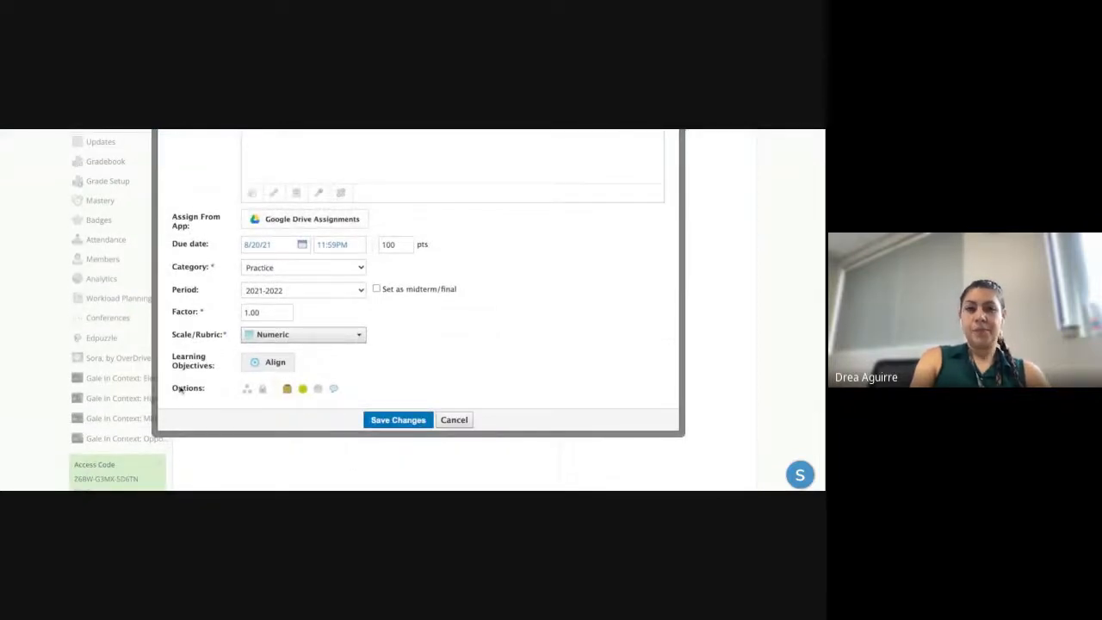
click(248, 391)
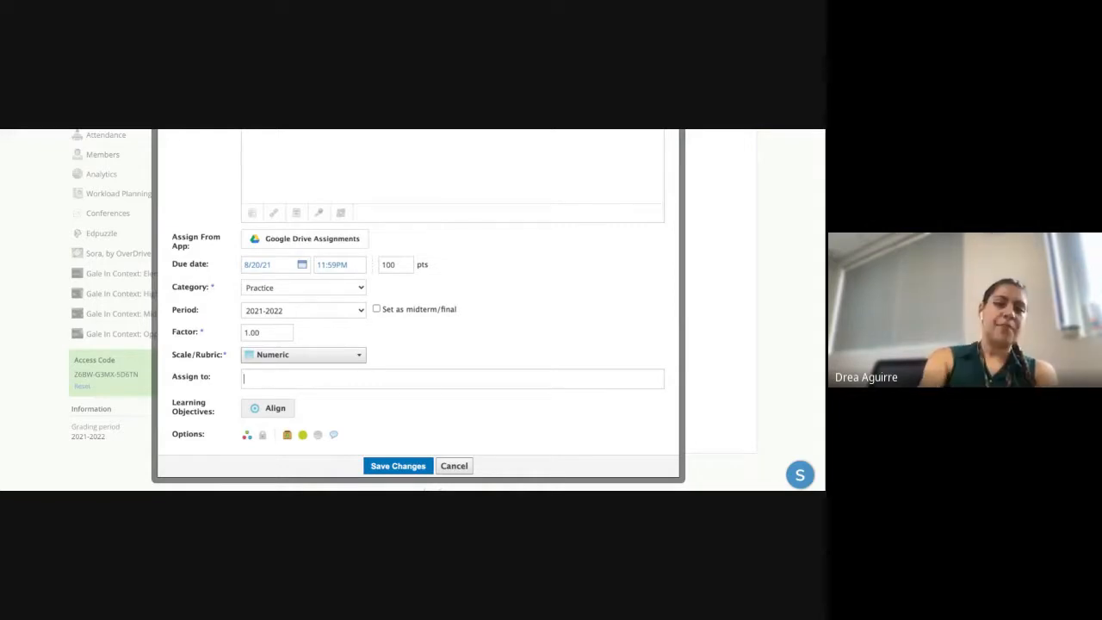
click(453, 465)
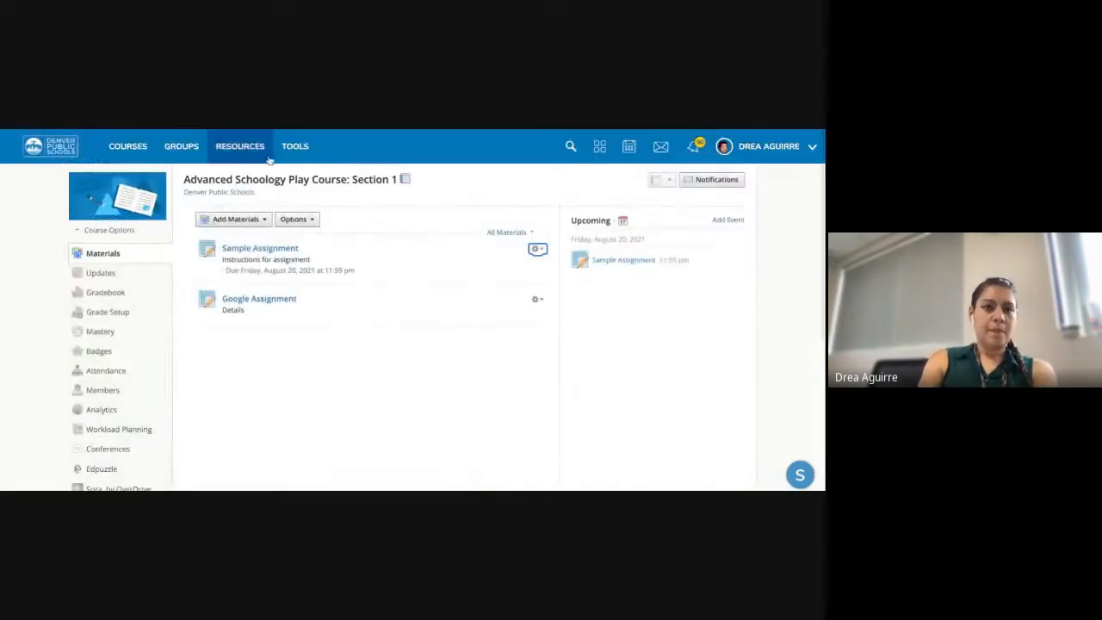
- Switch to the shark-themed sample course and start a new assignment from Add Materials
click(143, 145)
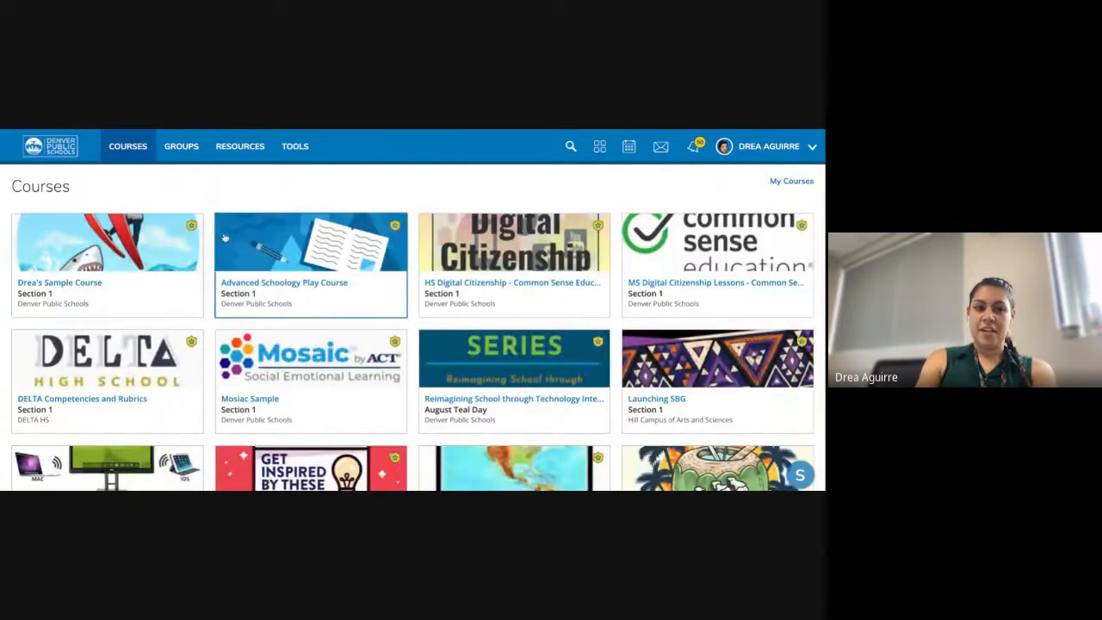
click(138, 252)
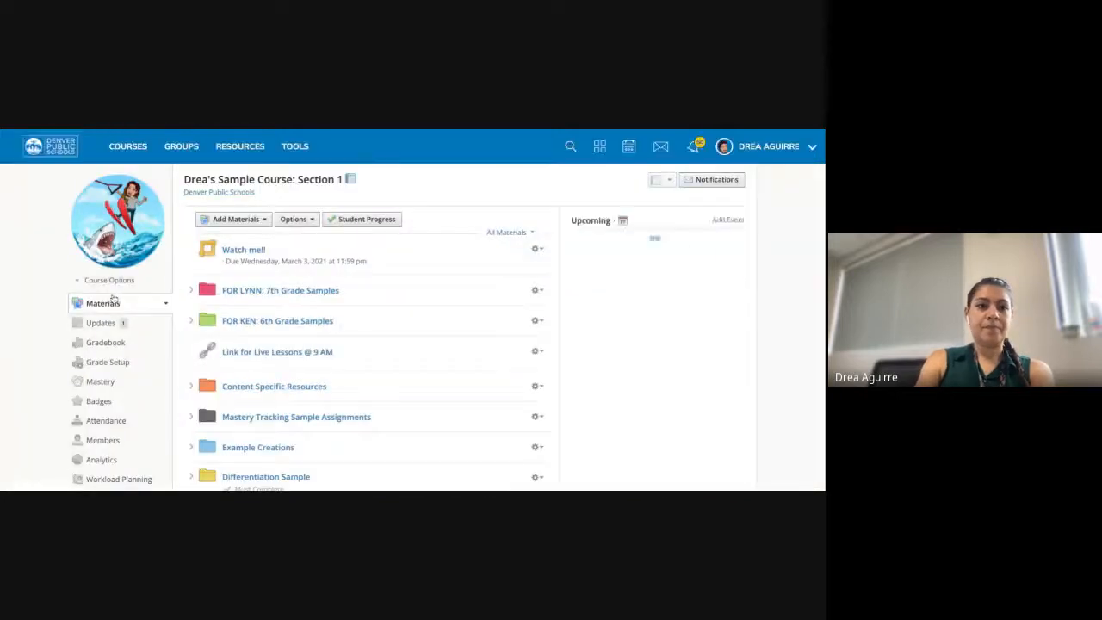
click(203, 220)
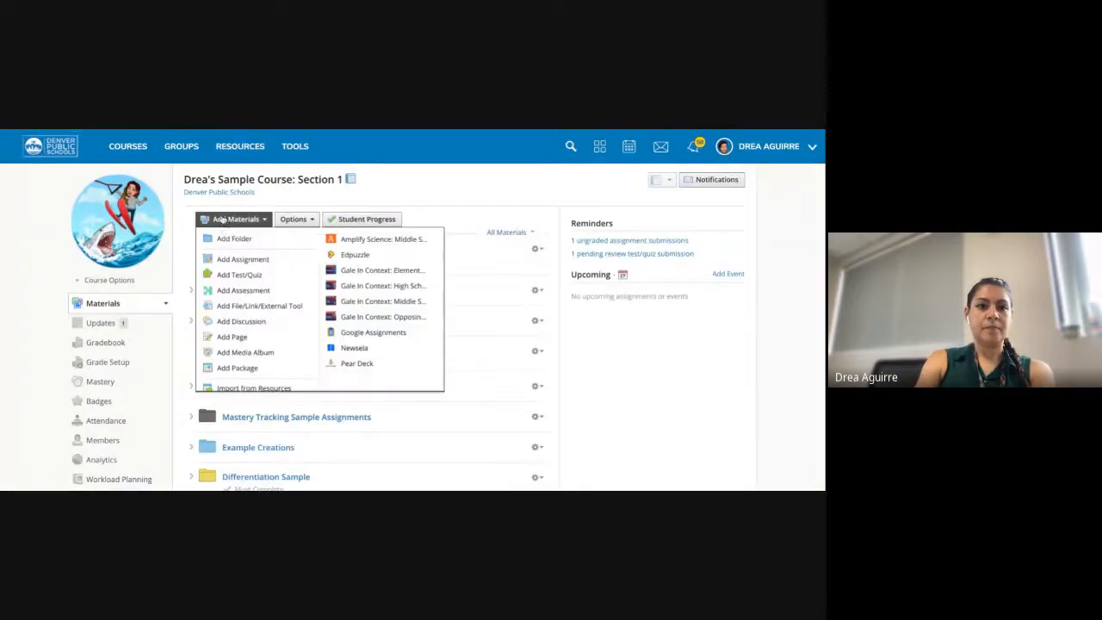
click(261, 260)
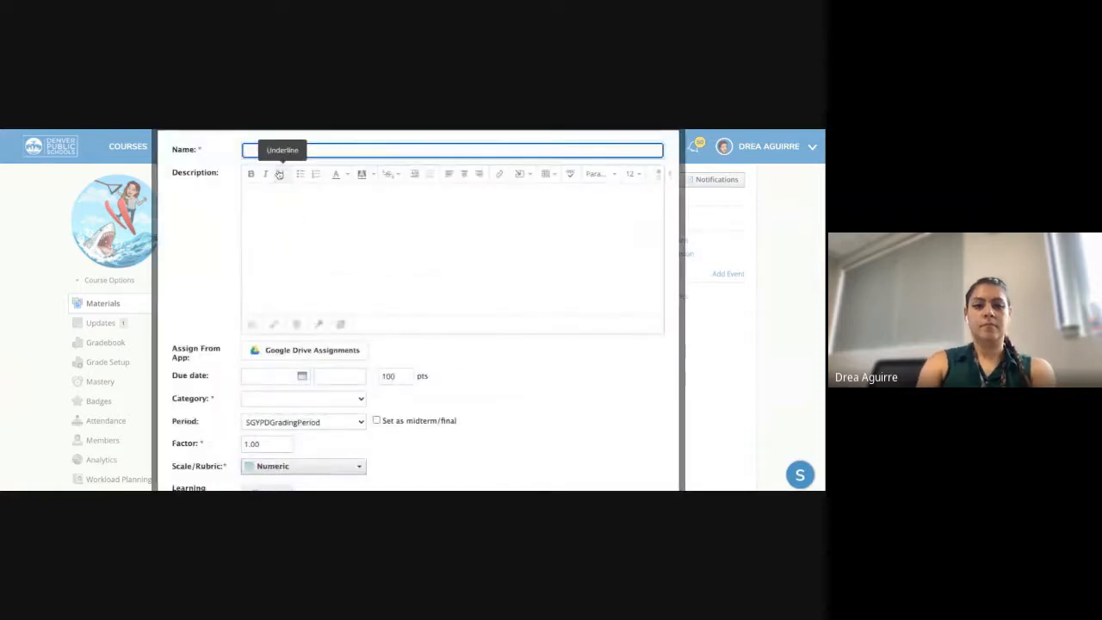
- Name the assignment 'Examples' and set its category to (Ungraded)
text(Examples)
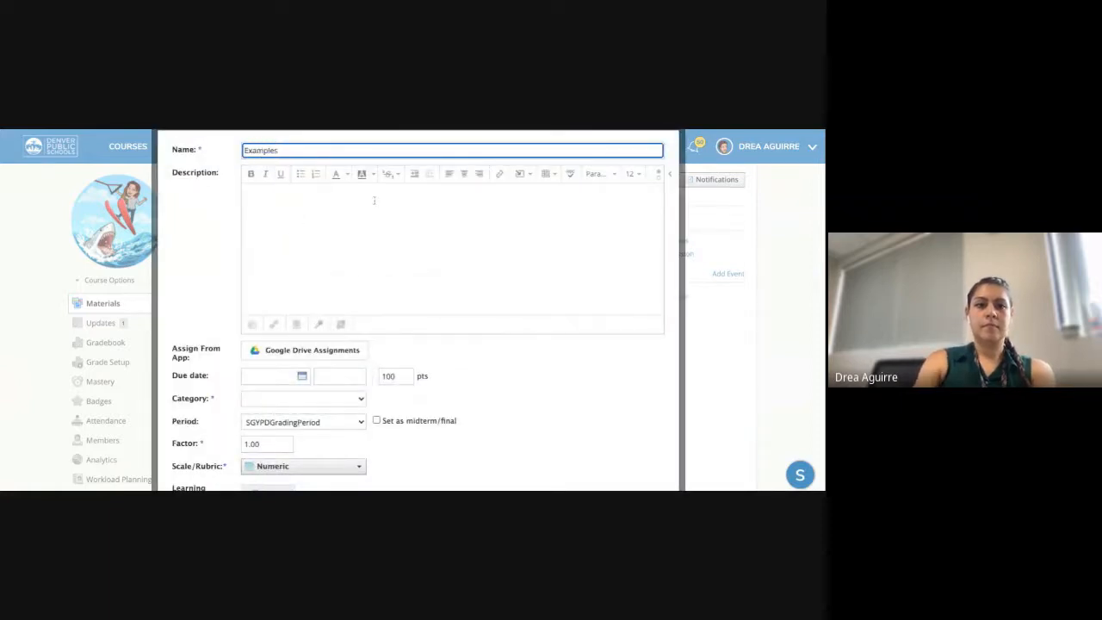
key(Tab)
scroll(317, 327, down, 1)
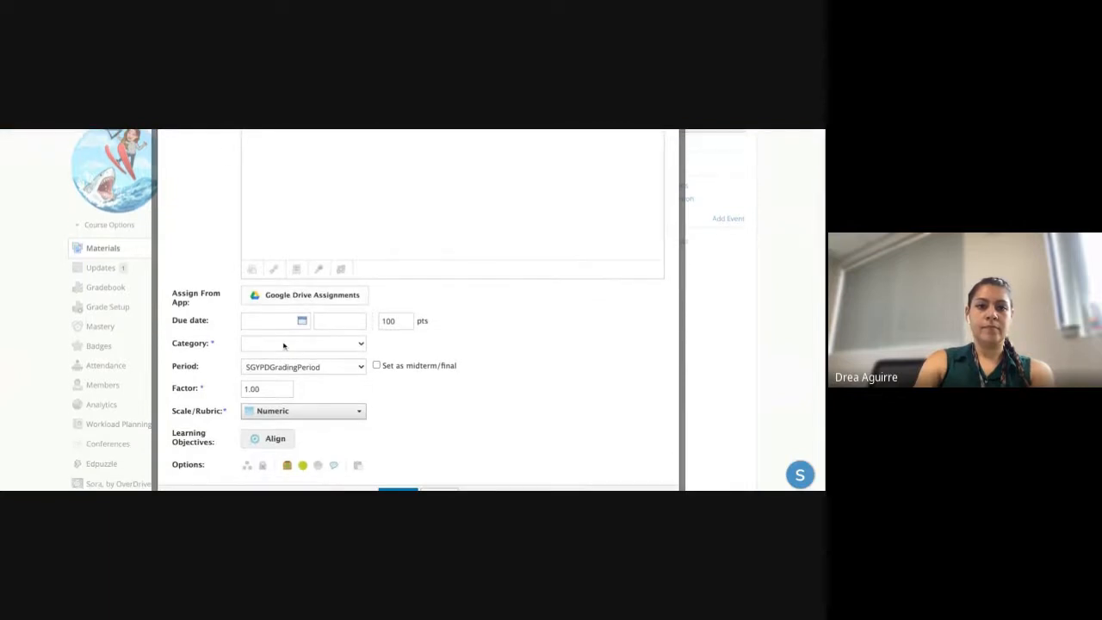
click(283, 345)
click(283, 357)
scroll(451, 277, down, 3)
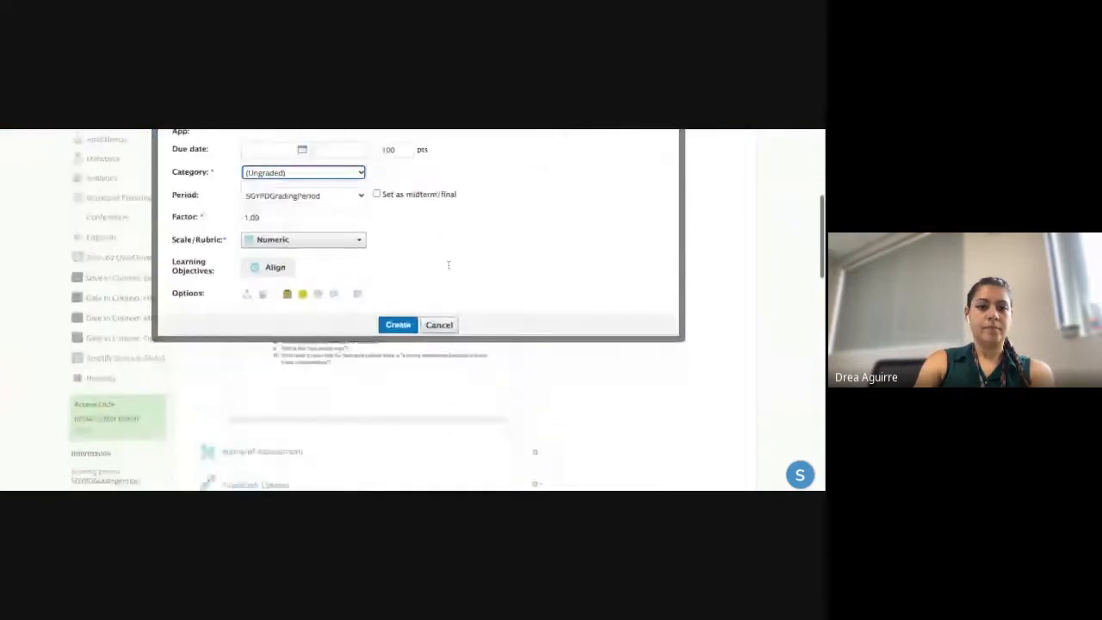
scroll(269, 348, down, 3)
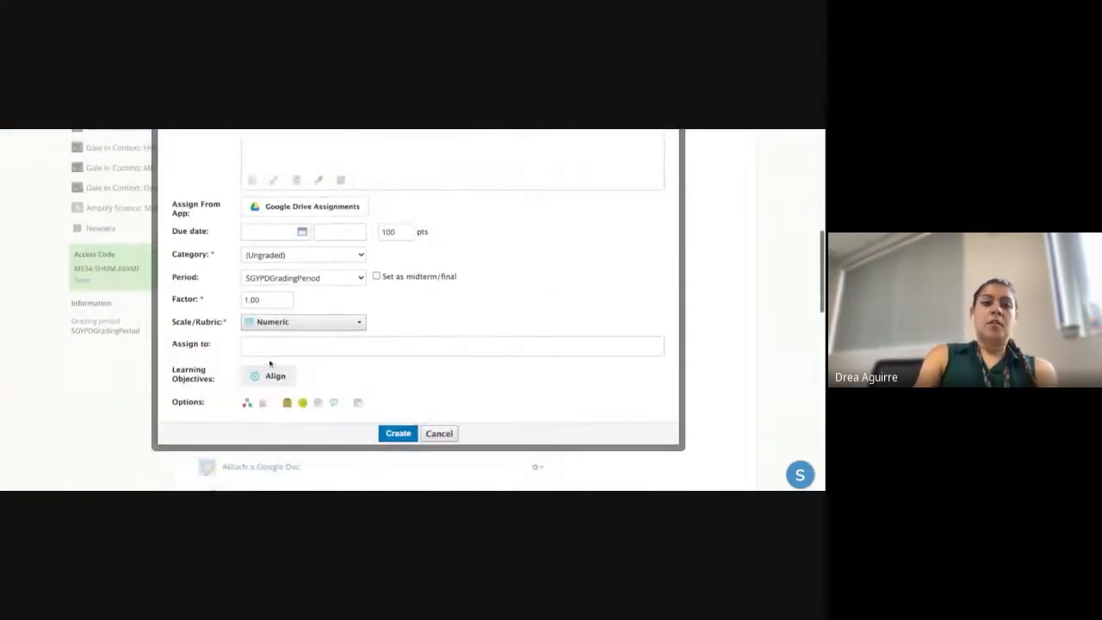
- Assign it individually, adding a suggested student and then the group Team B
click(269, 346)
text(Mat)
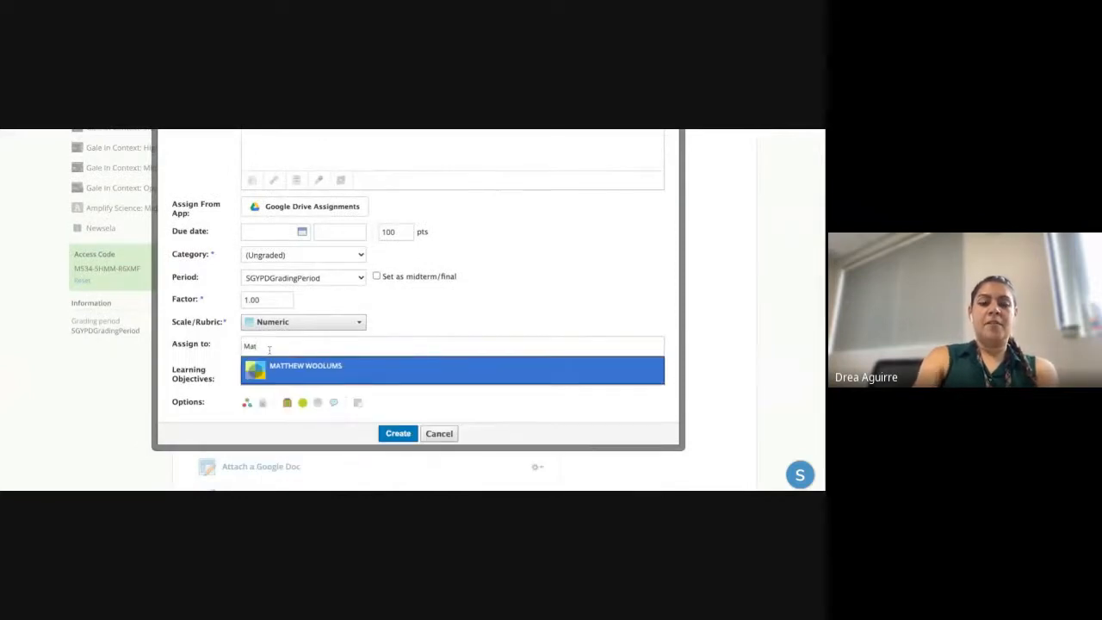
click(283, 365)
scroll(402, 391, down, 3)
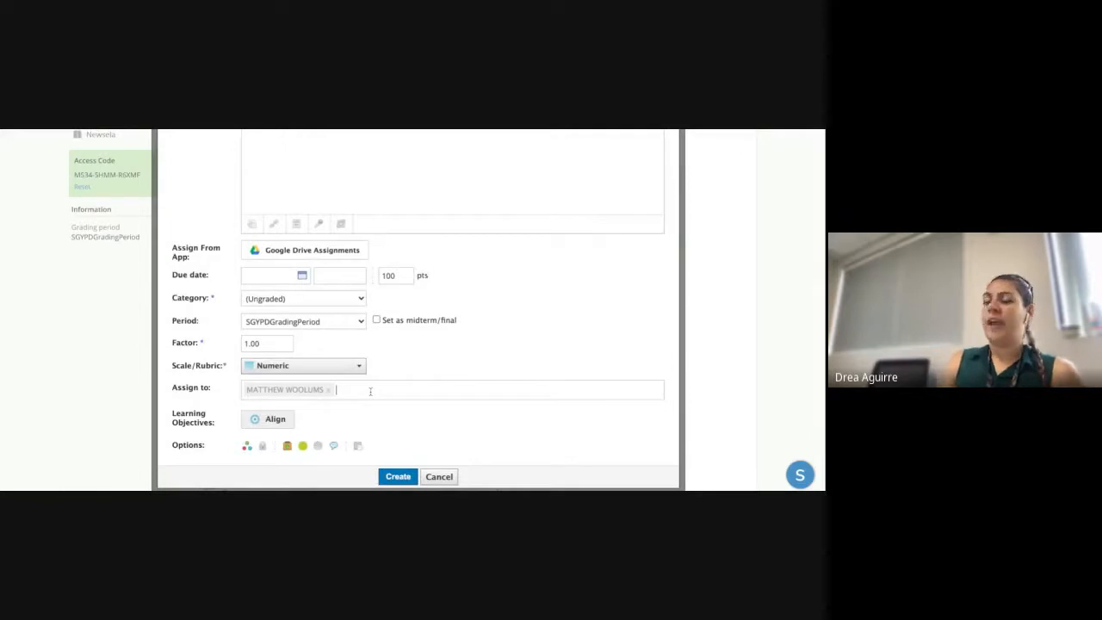
text(B)
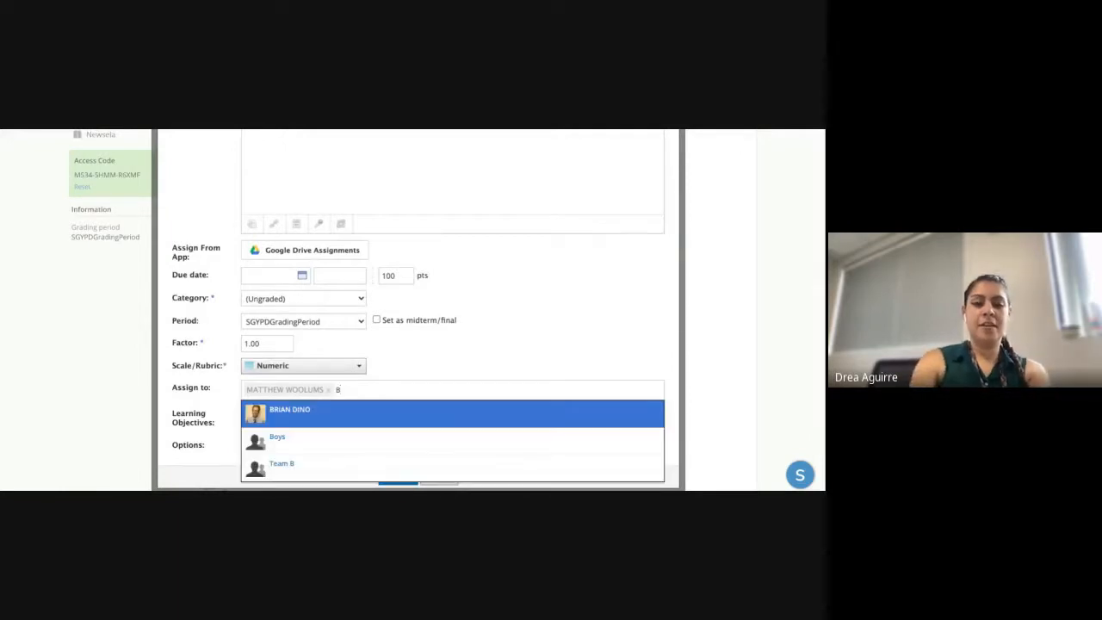
click(347, 465)
scroll(347, 463, up, 1)
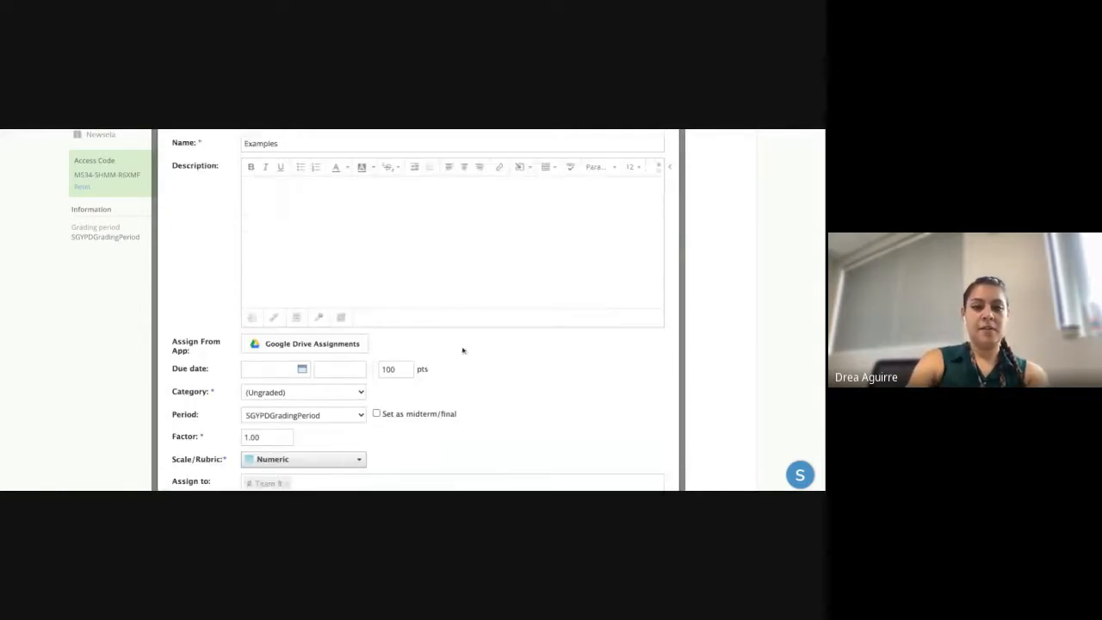
scroll(445, 422, down, 2)
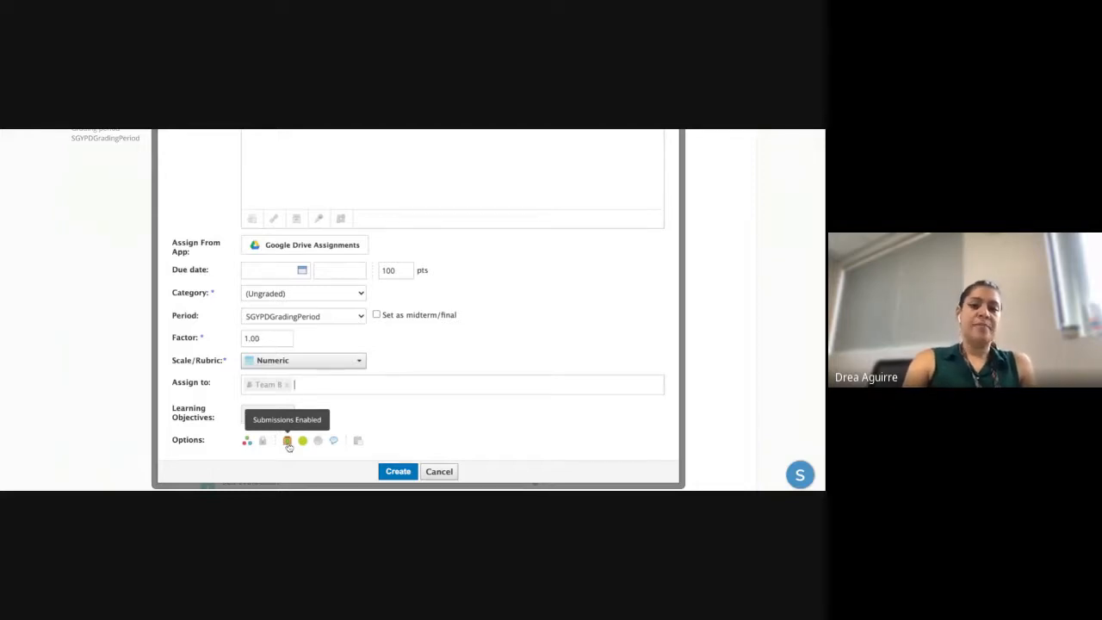
scroll(361, 413, up, 2)
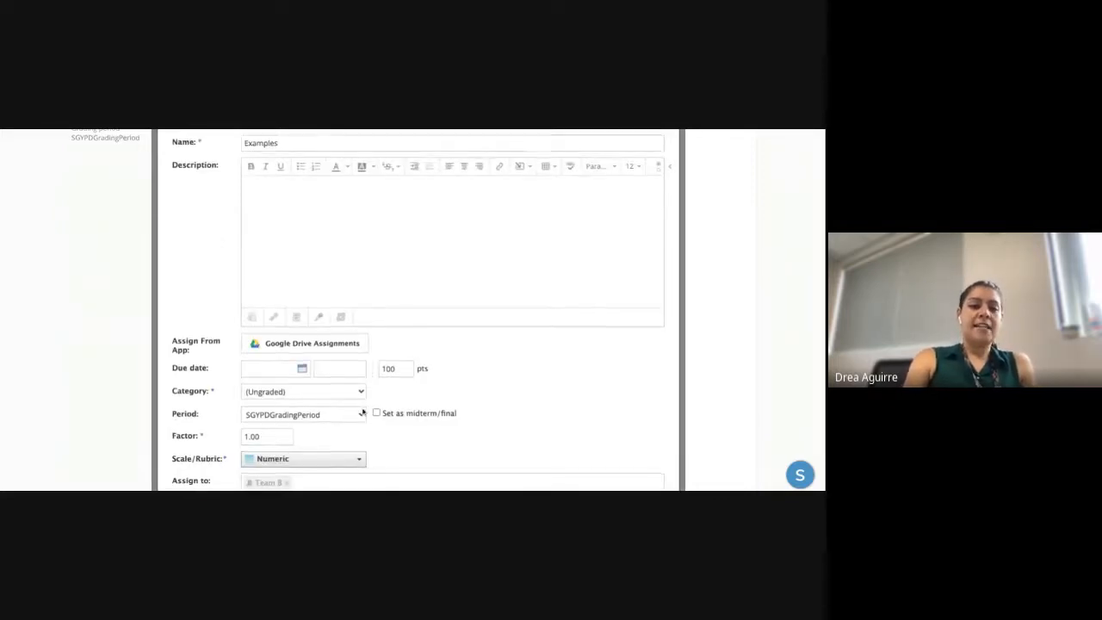
scroll(362, 413, down, 2)
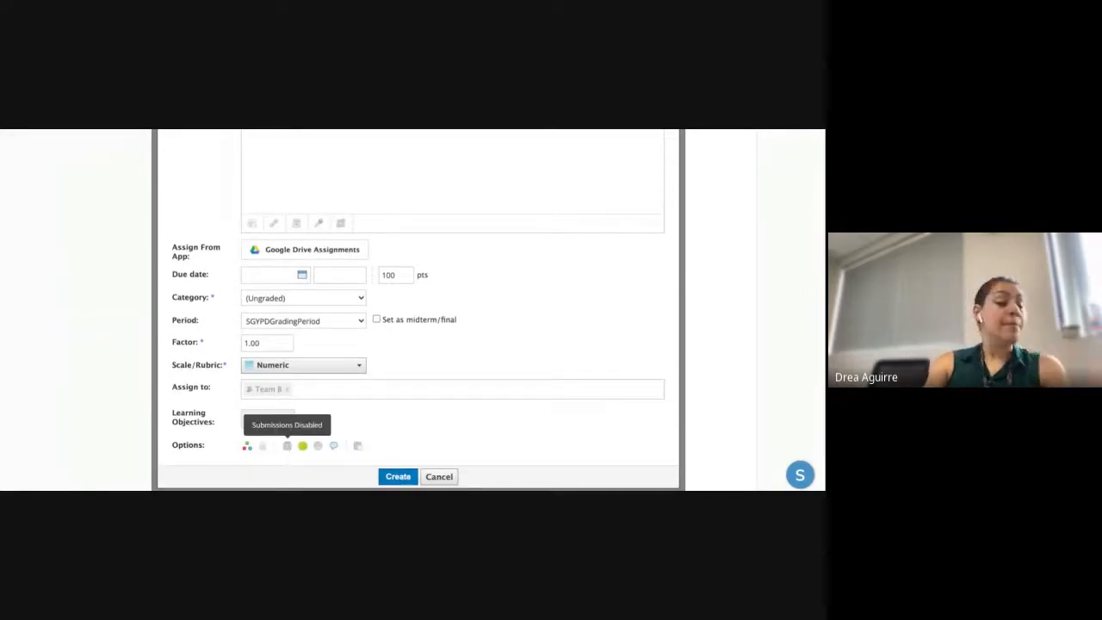
- Enable submissions and grade statistics, and disable comments, in the Options row
click(287, 446)
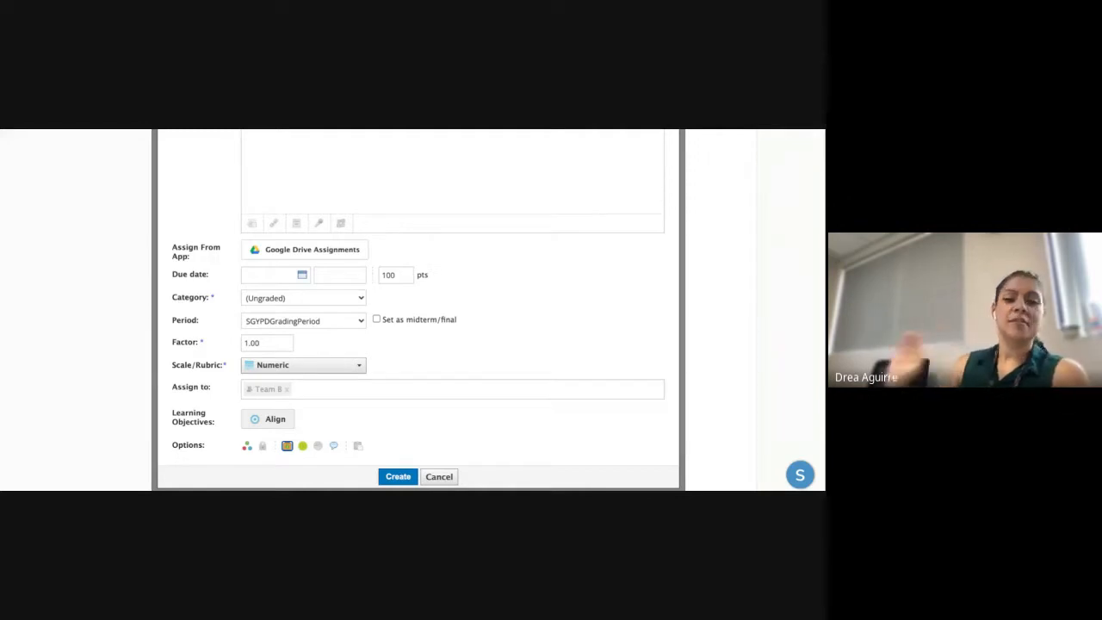
click(319, 447)
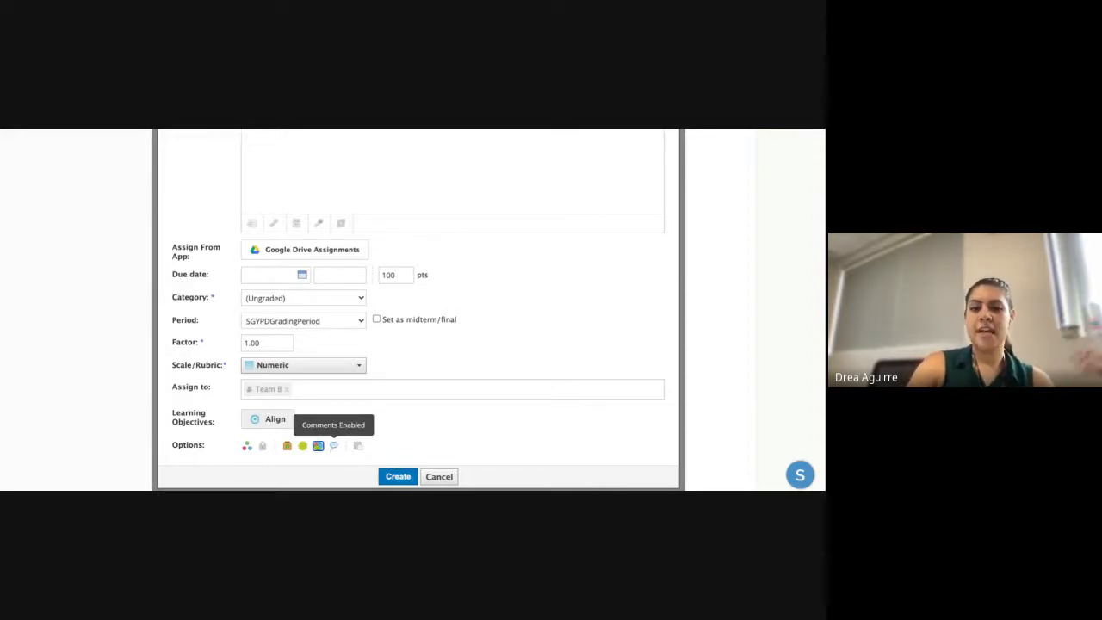
click(334, 446)
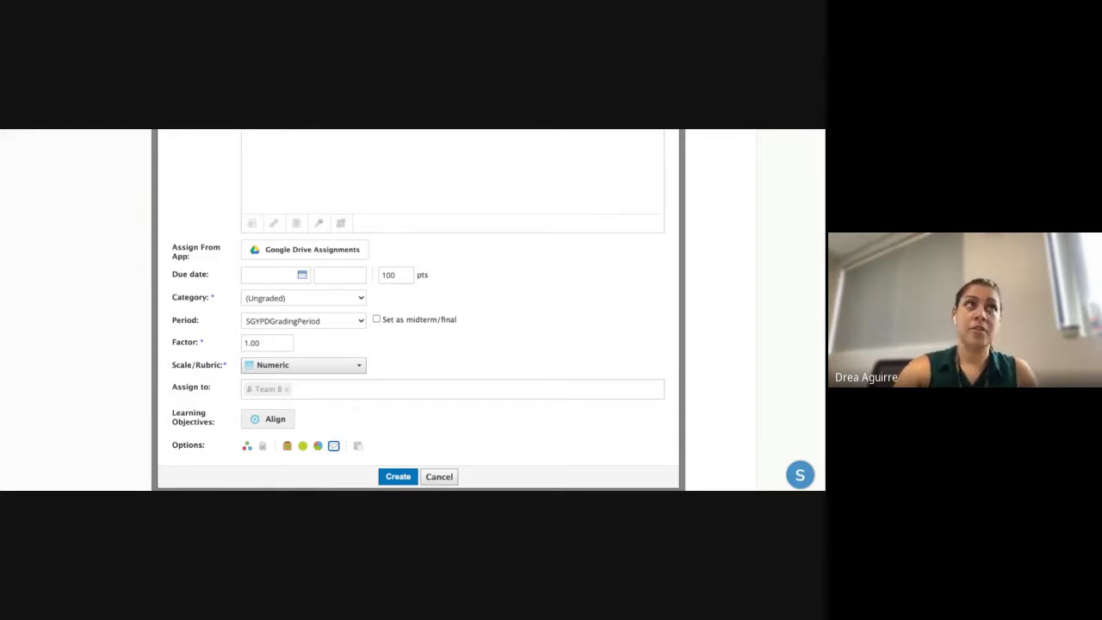
- View the Copy to Courses list without choosing any course, then create the Examples assignment
click(357, 446)
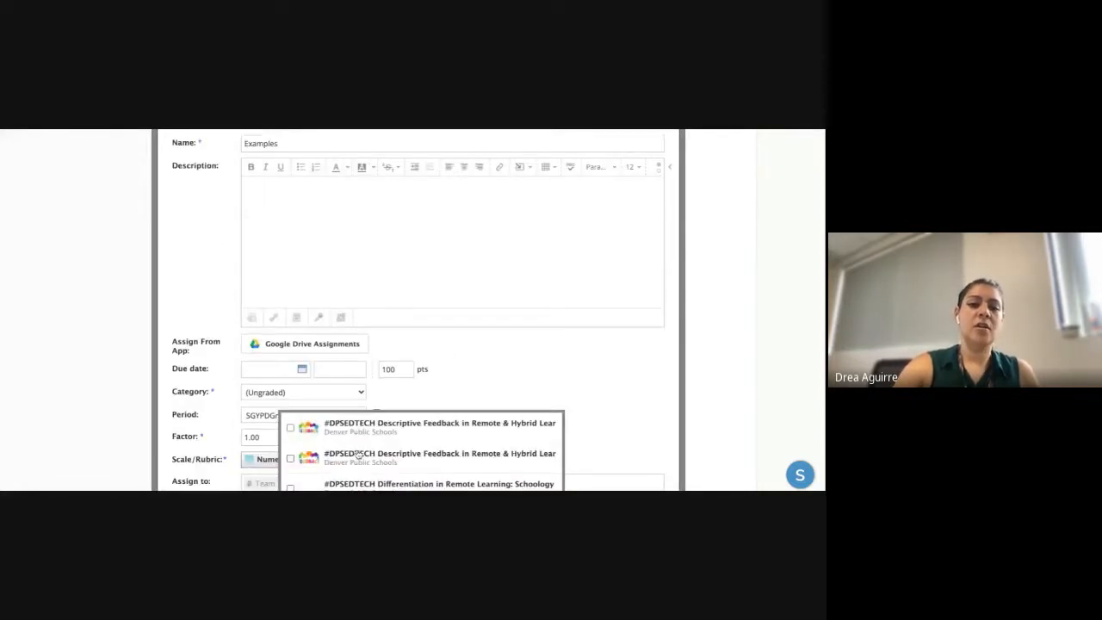
scroll(453, 342, down, 1)
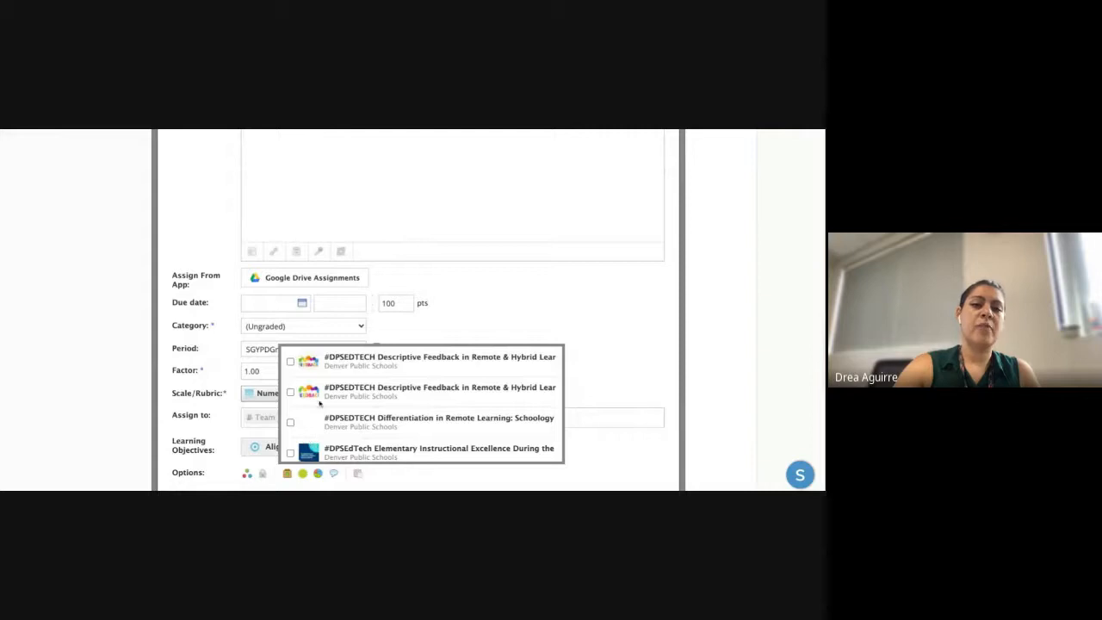
click(634, 351)
scroll(546, 408, down, 3)
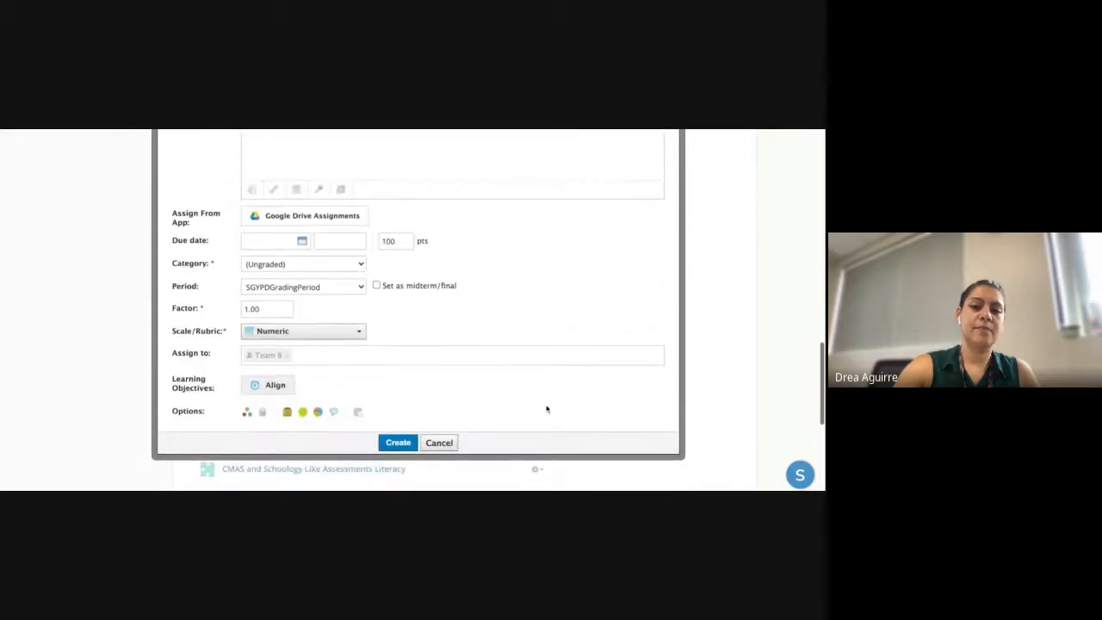
click(397, 443)
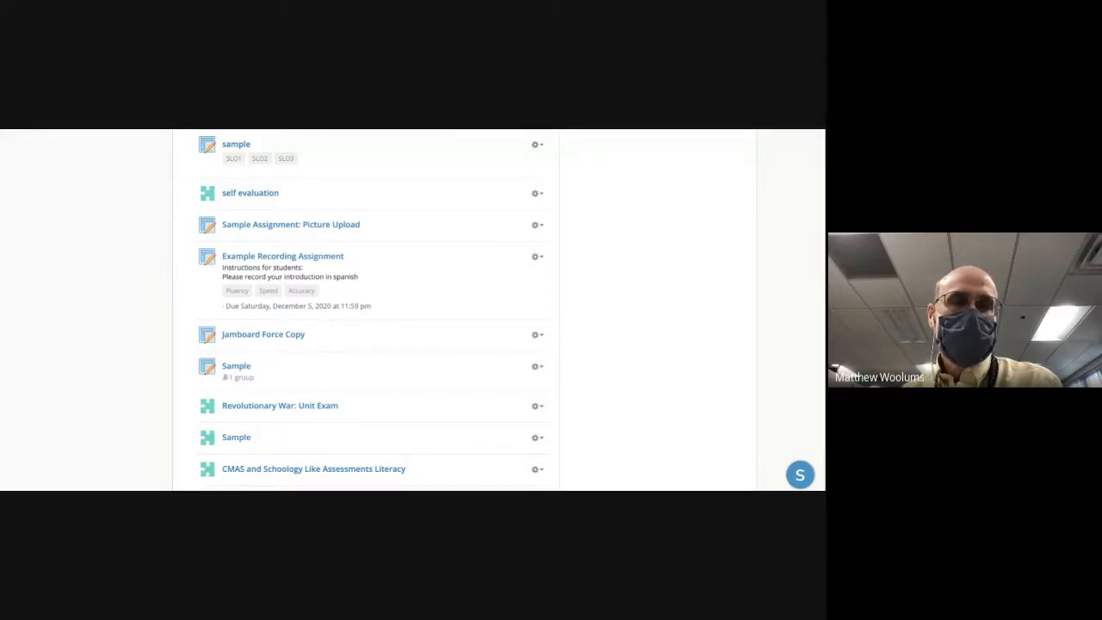
- Return to the top of the sample course page and open the Add Materials dropdown
scroll(372, 246, up, 10)
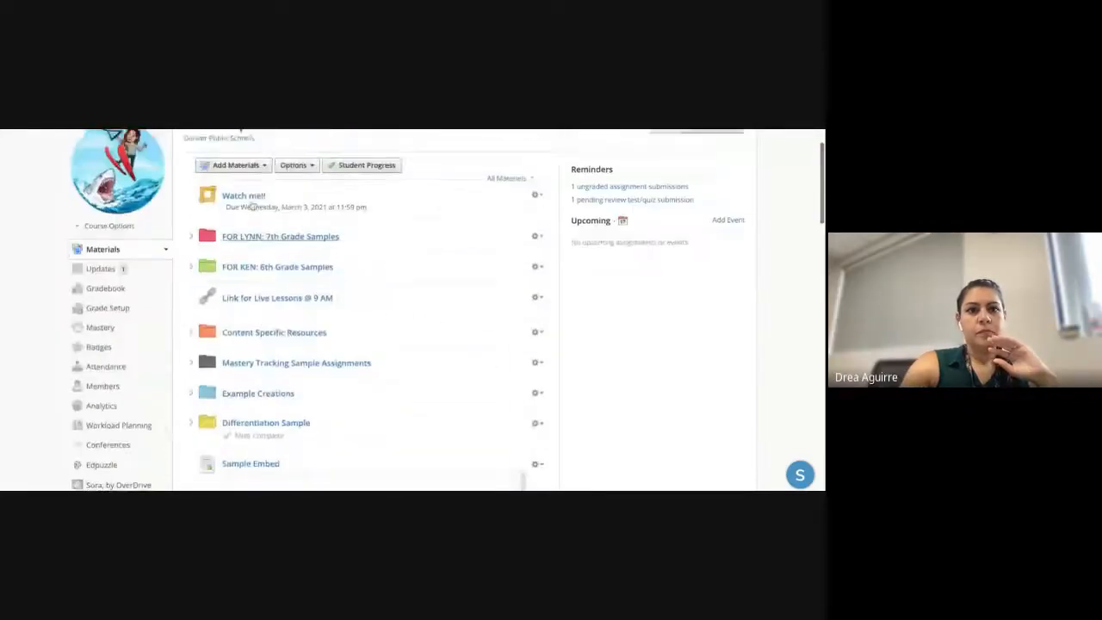
scroll(253, 206, up, 2)
click(241, 219)
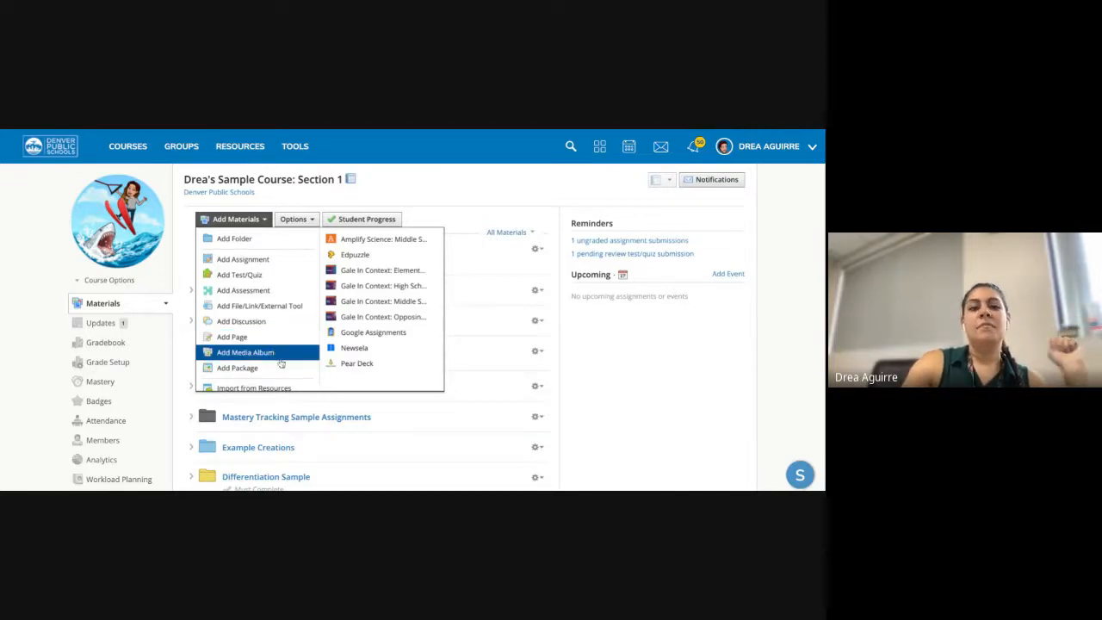
- Choose Add Package from the Add Materials menu
scroll(280, 364, down, 1)
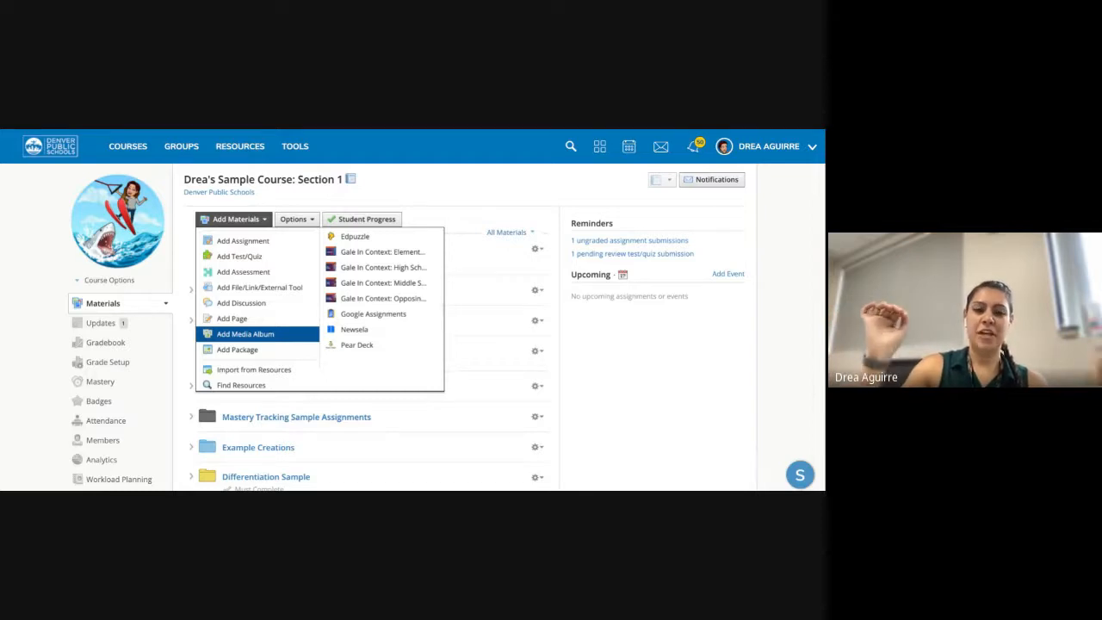
click(246, 349)
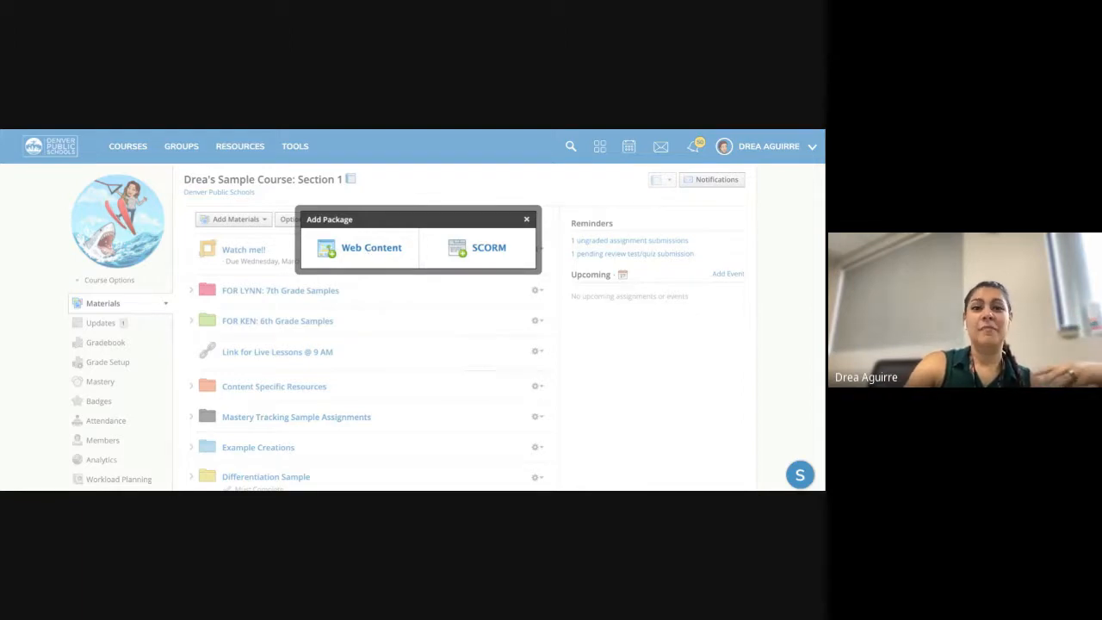
- Preview the Web Content package form, cancel it, and close the Add Package dialog
click(370, 249)
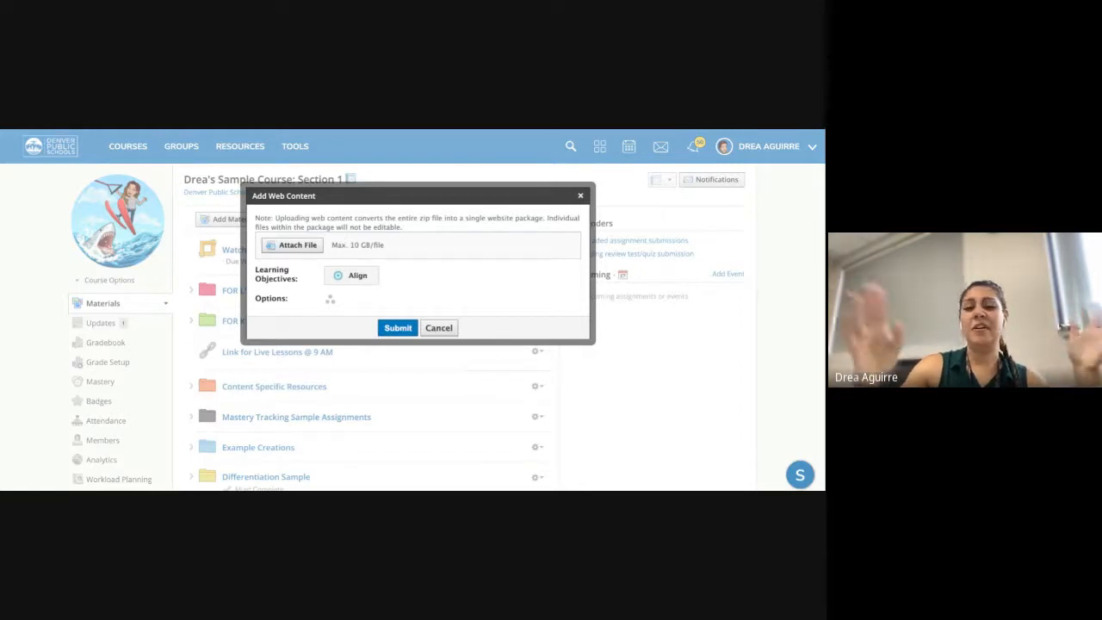
click(440, 332)
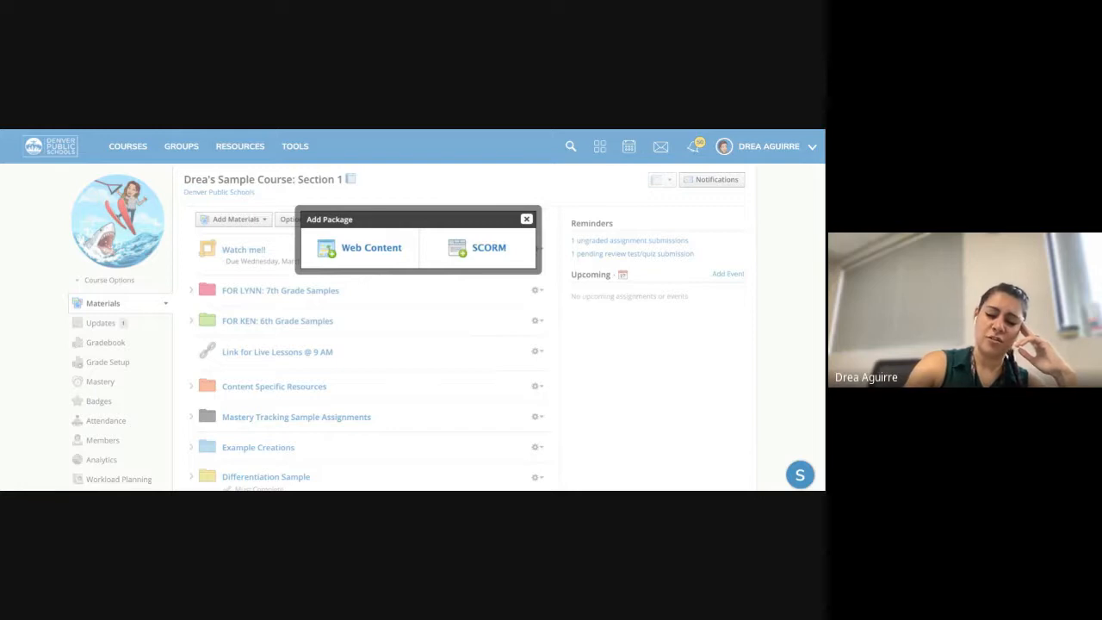
key(Escape)
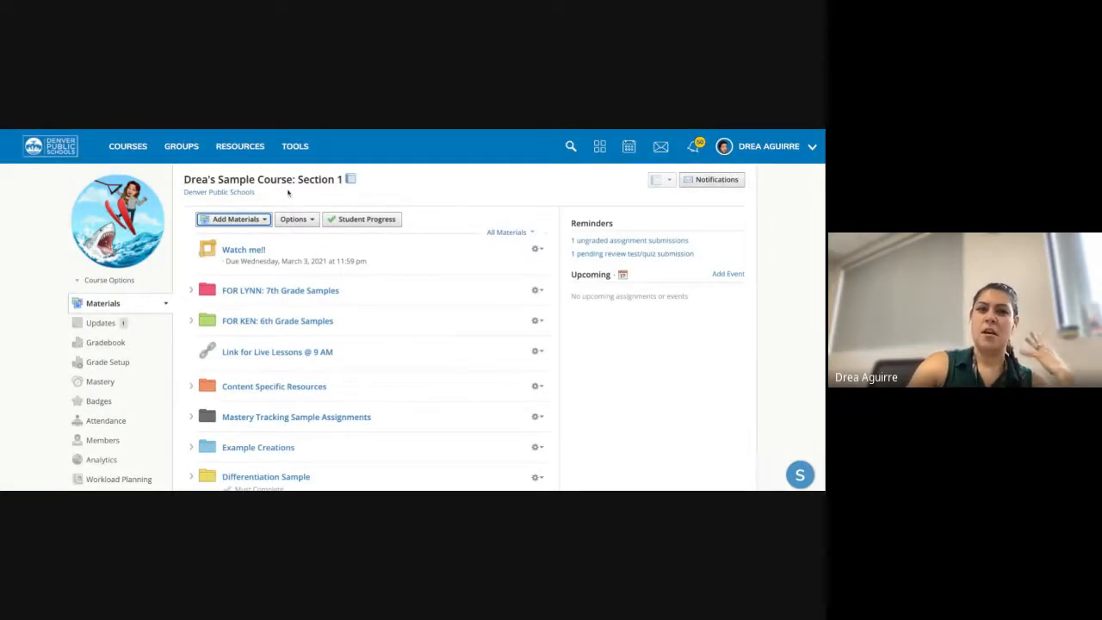
- Open the Add Materials dropdown listing Edpuzzle, Google Assignments, Newsela and Pear Deck
click(375, 132)
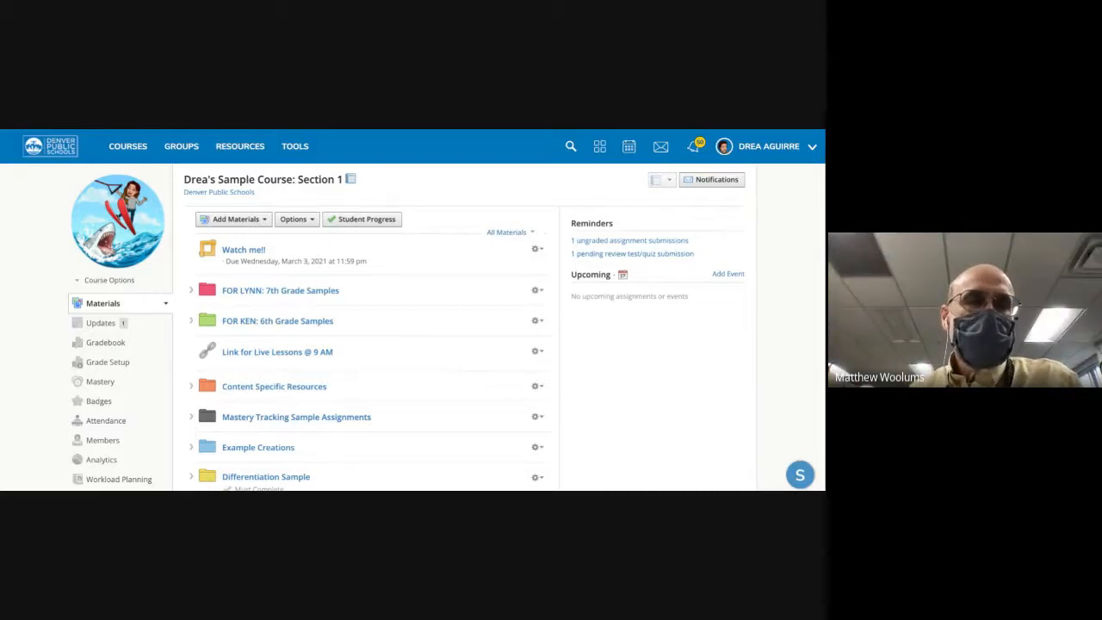
click(257, 221)
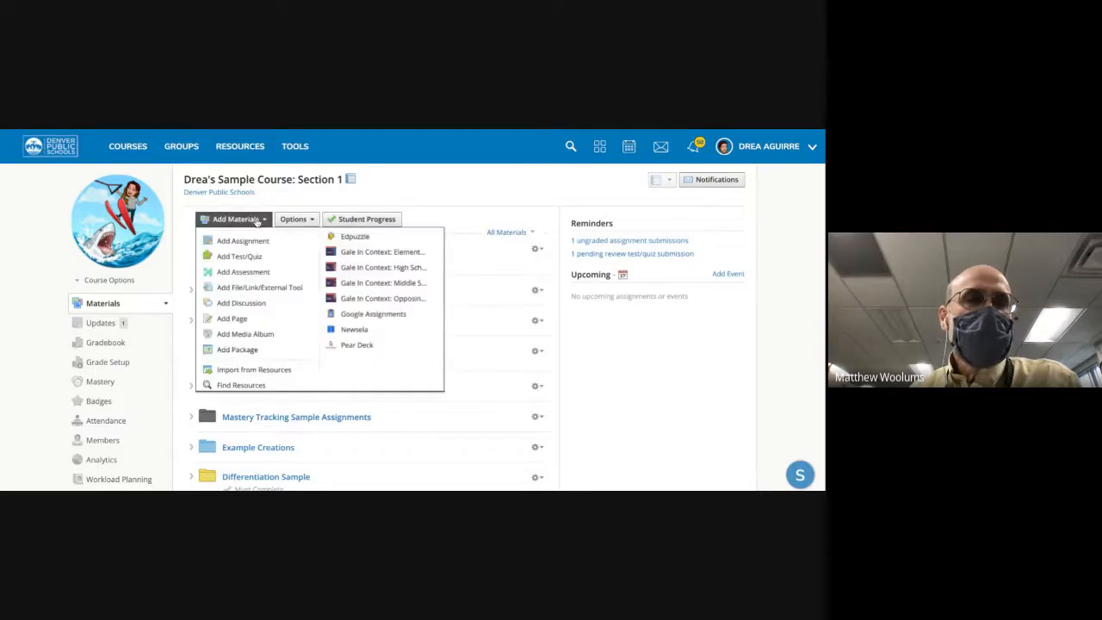
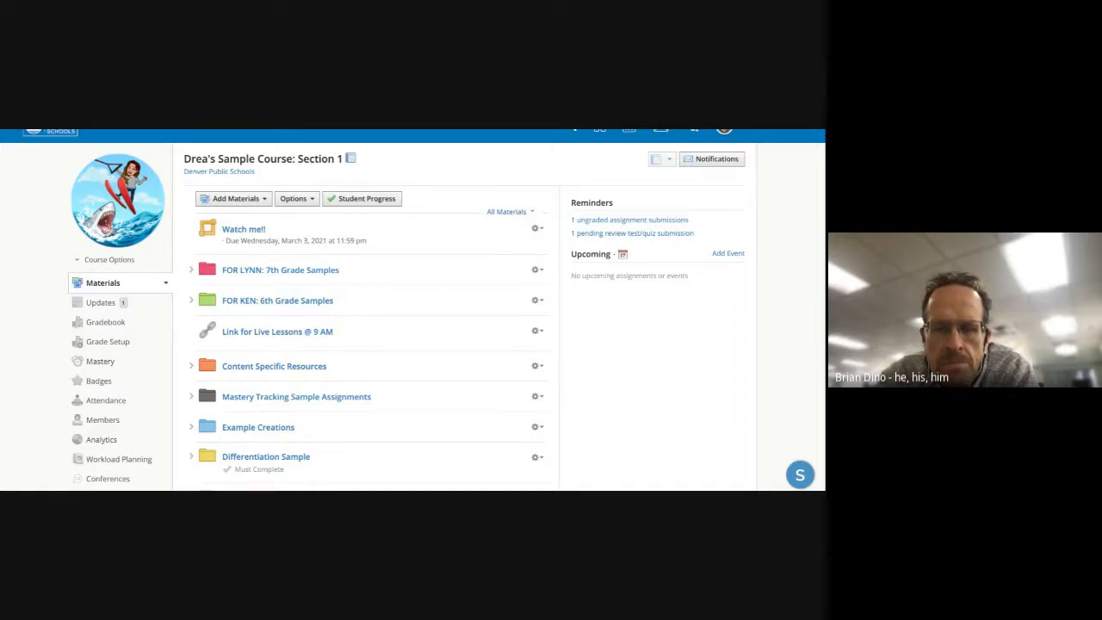
- Stay on Drea's Sample Course Materials page with its folders, links and the Watch me!! assignment
click(234, 199)
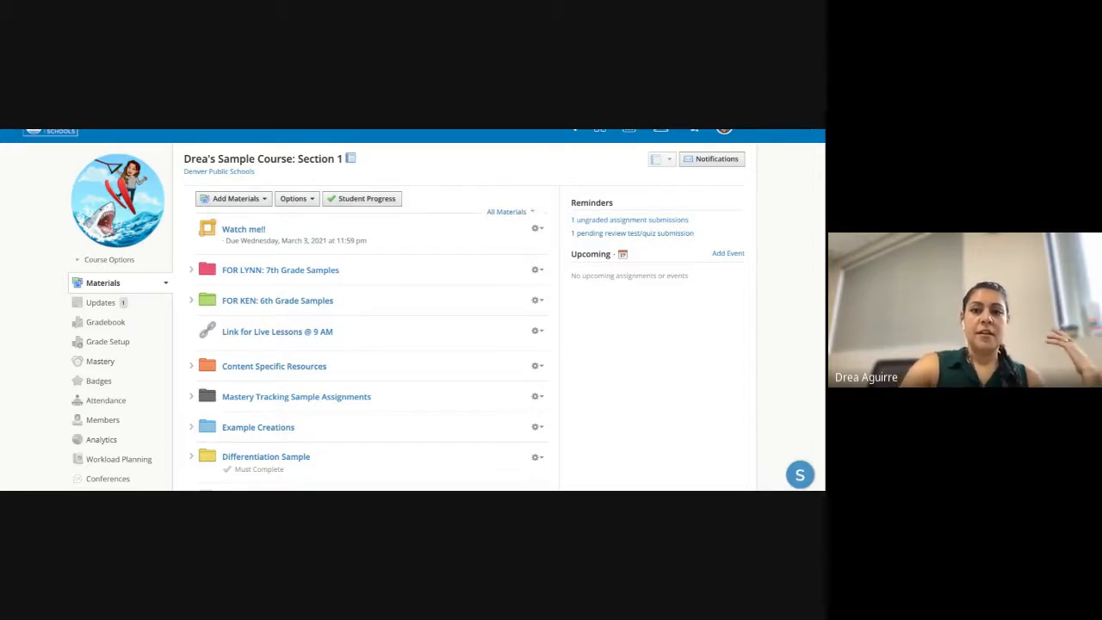
- Go from the Courses list into Advanced Schoology Play Course: Section 1 and open its Updates feed
click(234, 199)
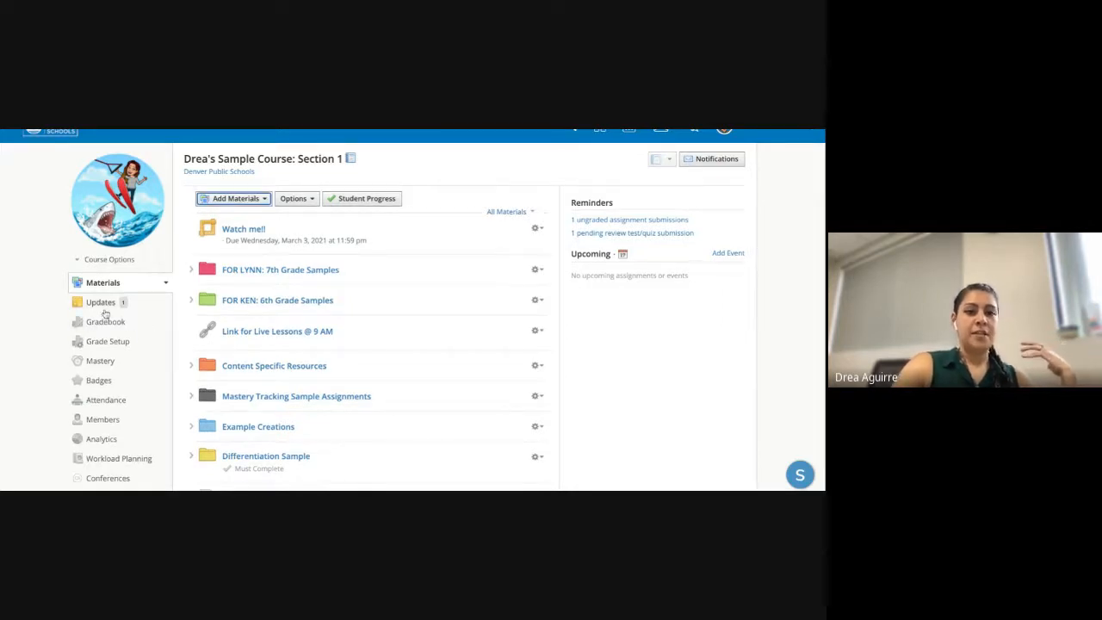
scroll(135, 160, up, 2)
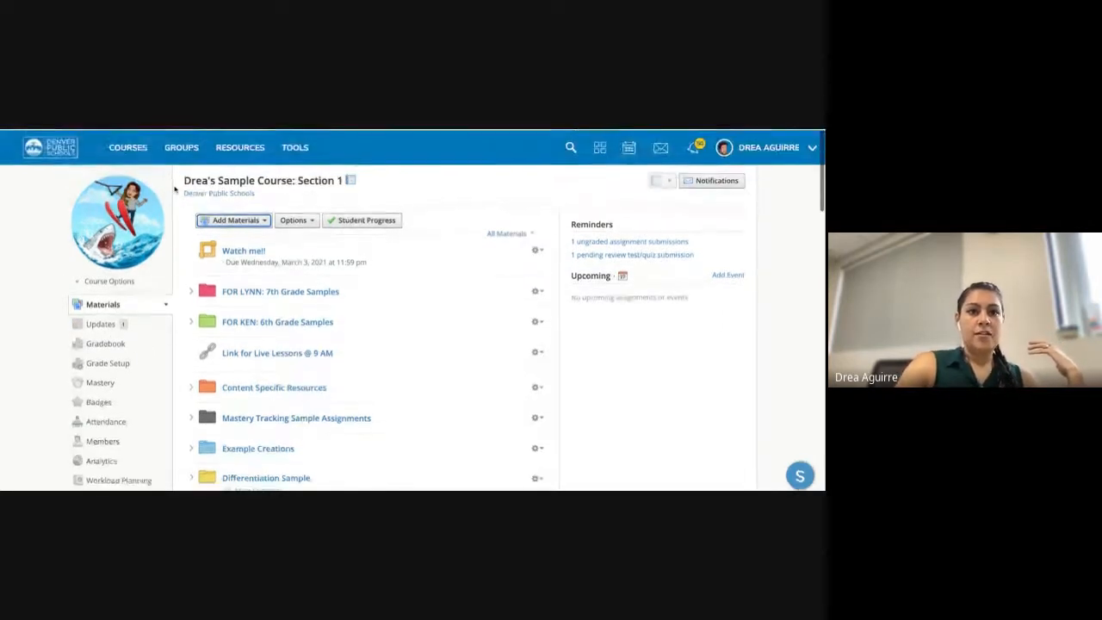
click(121, 143)
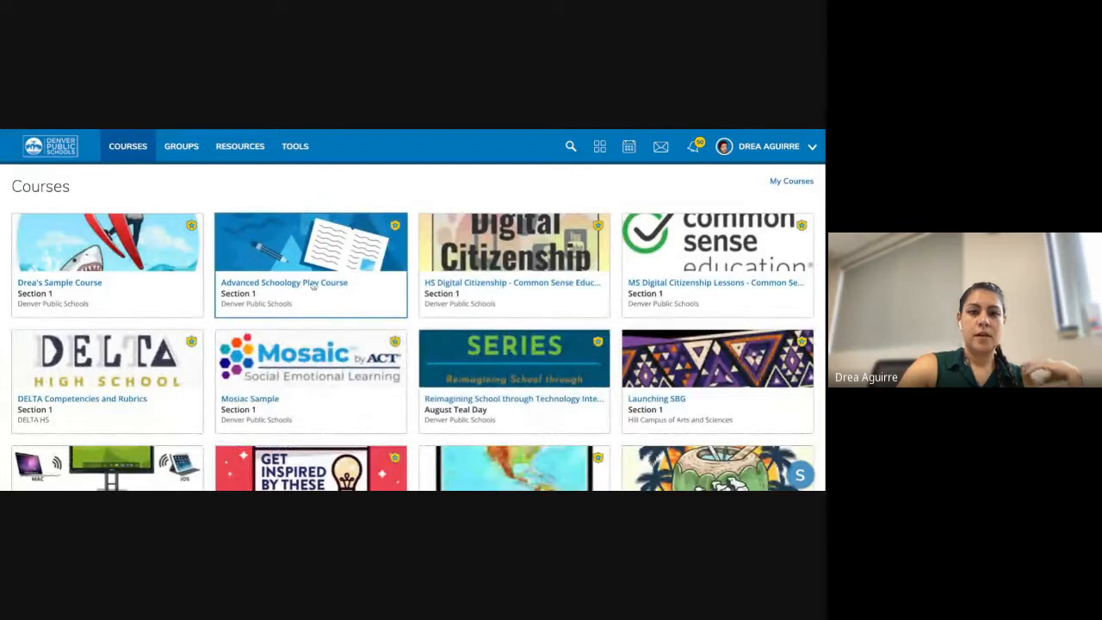
click(228, 288)
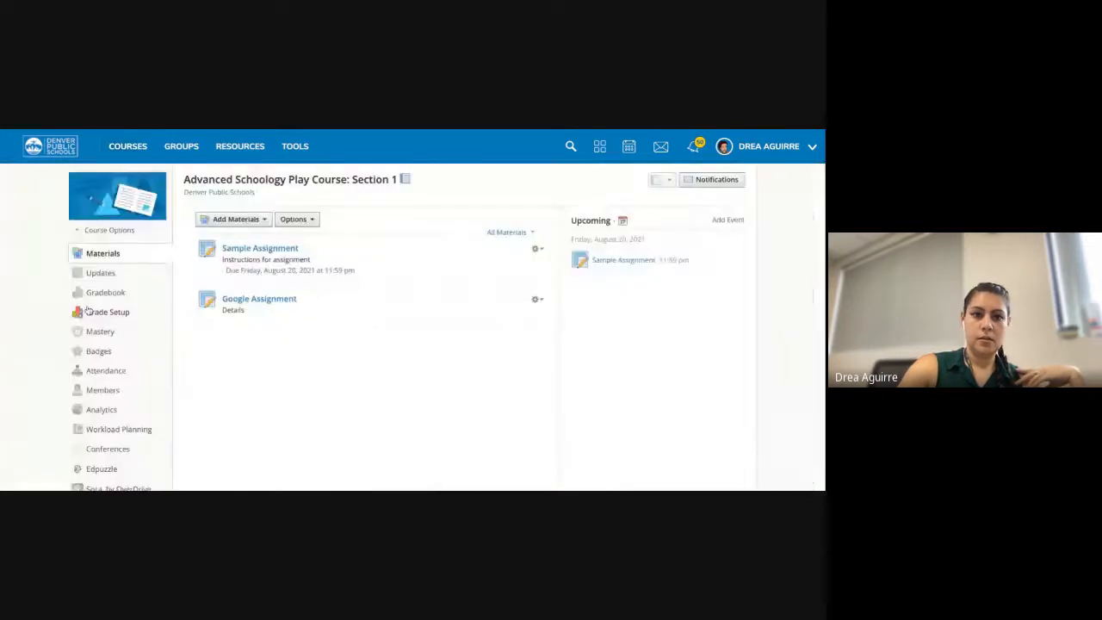
click(125, 146)
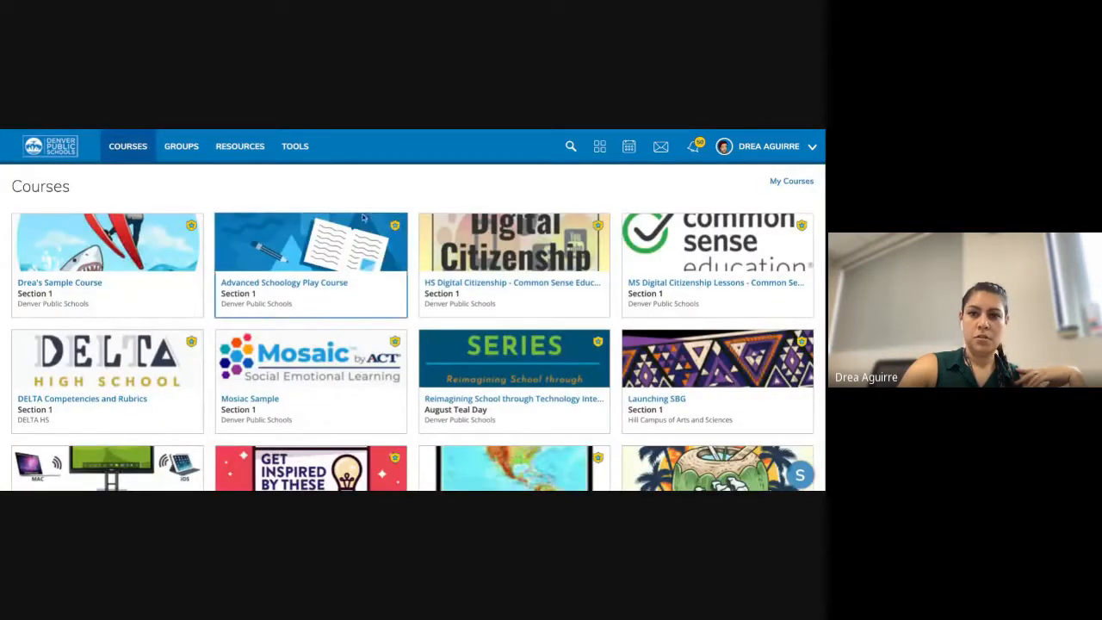
scroll(368, 343, down, 3)
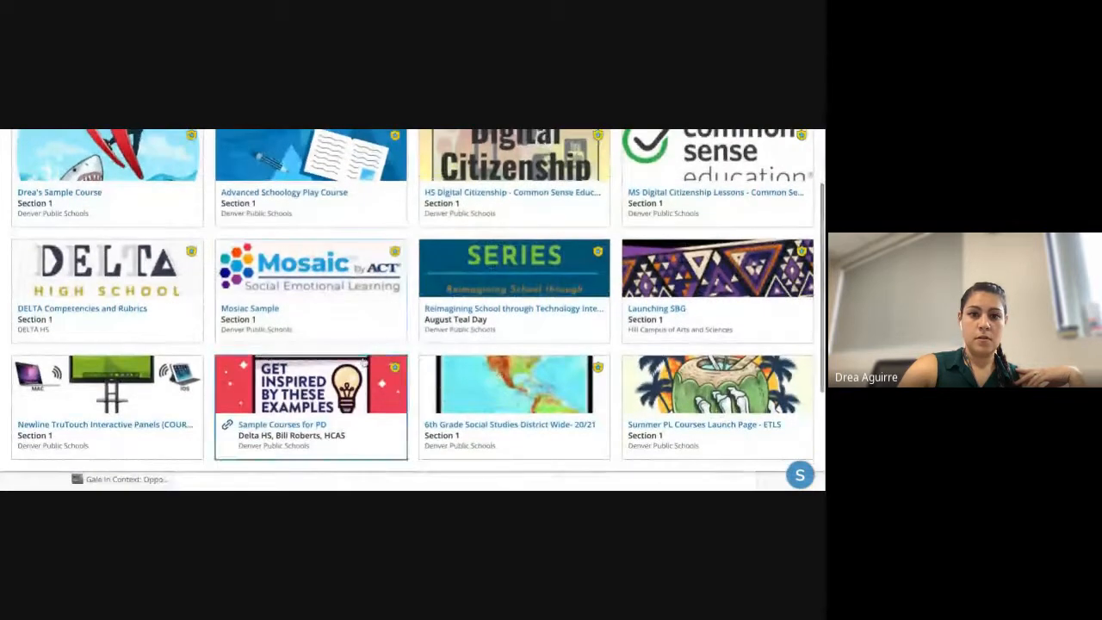
scroll(355, 315, up, 1)
scroll(355, 315, up, 2)
click(304, 262)
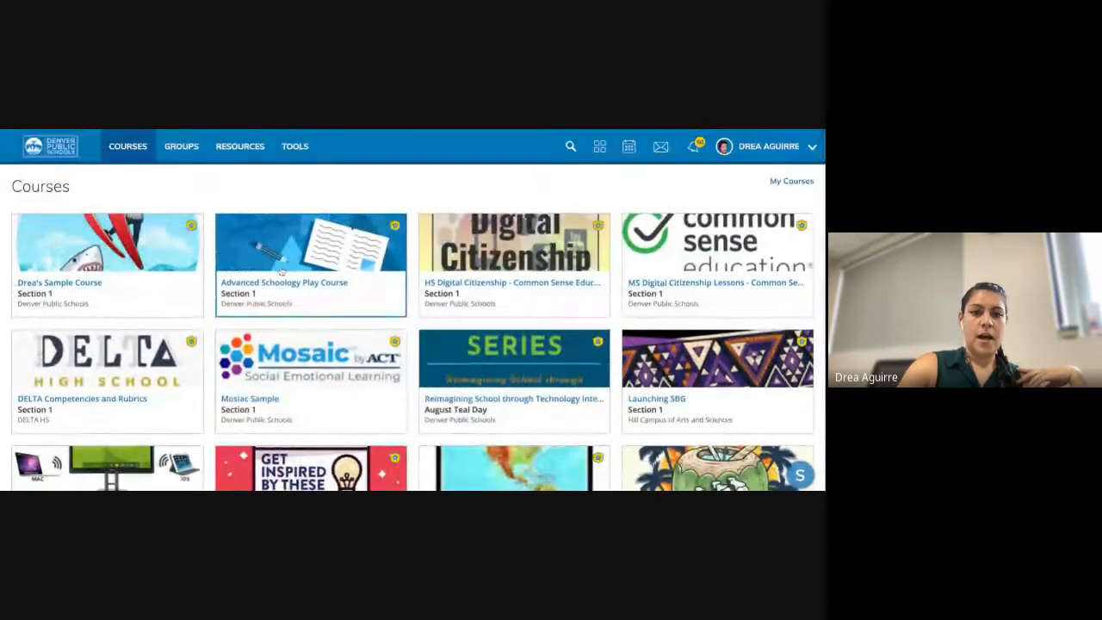
click(100, 275)
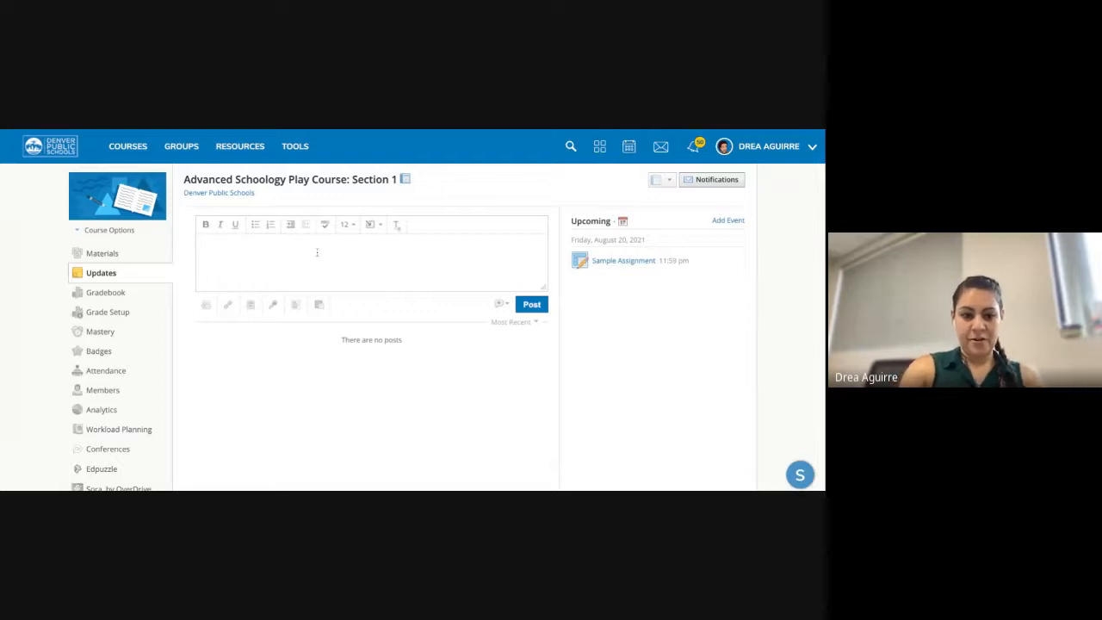
- Post an update: 'I'm out today, but complete all assignments/materials in the Unit 1, Lesson 4 folder!'
text(Hey e)
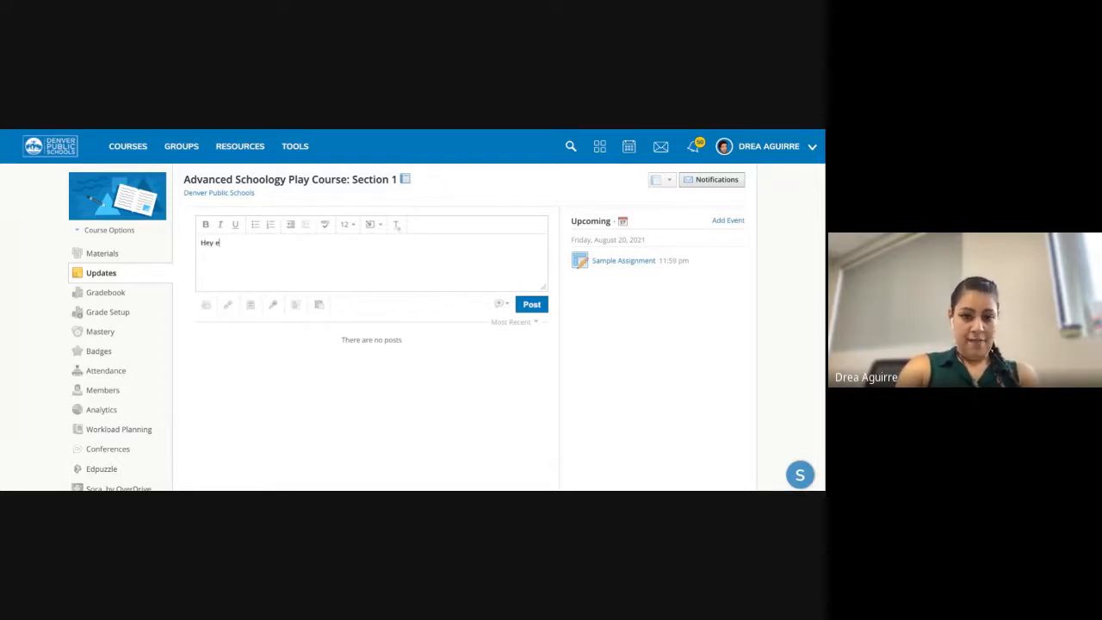
text(xeryone)
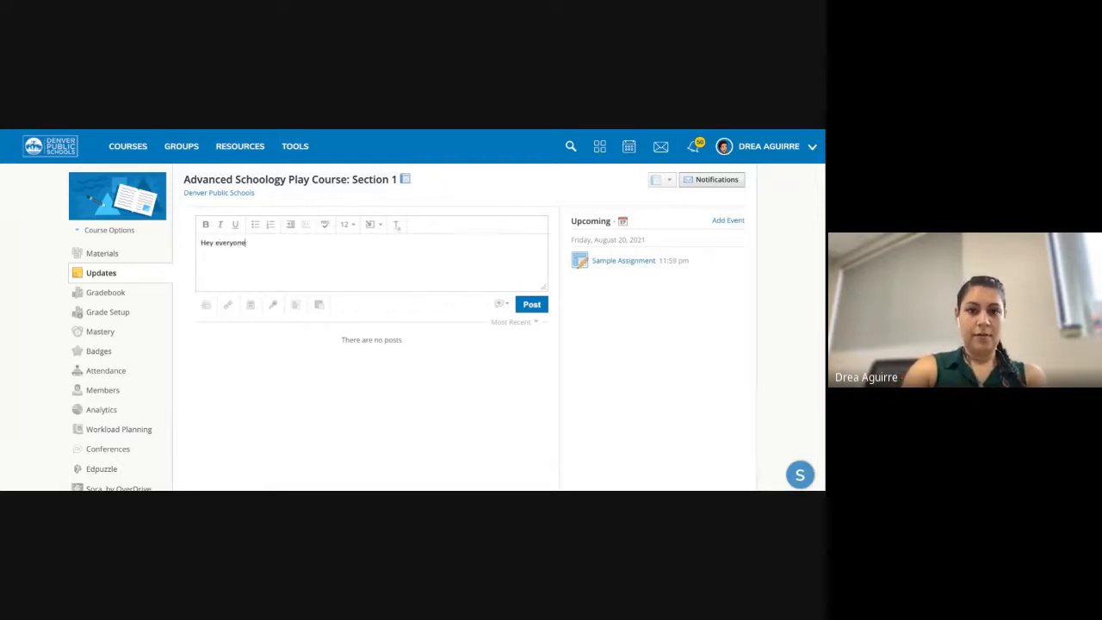
text(! I'm out)
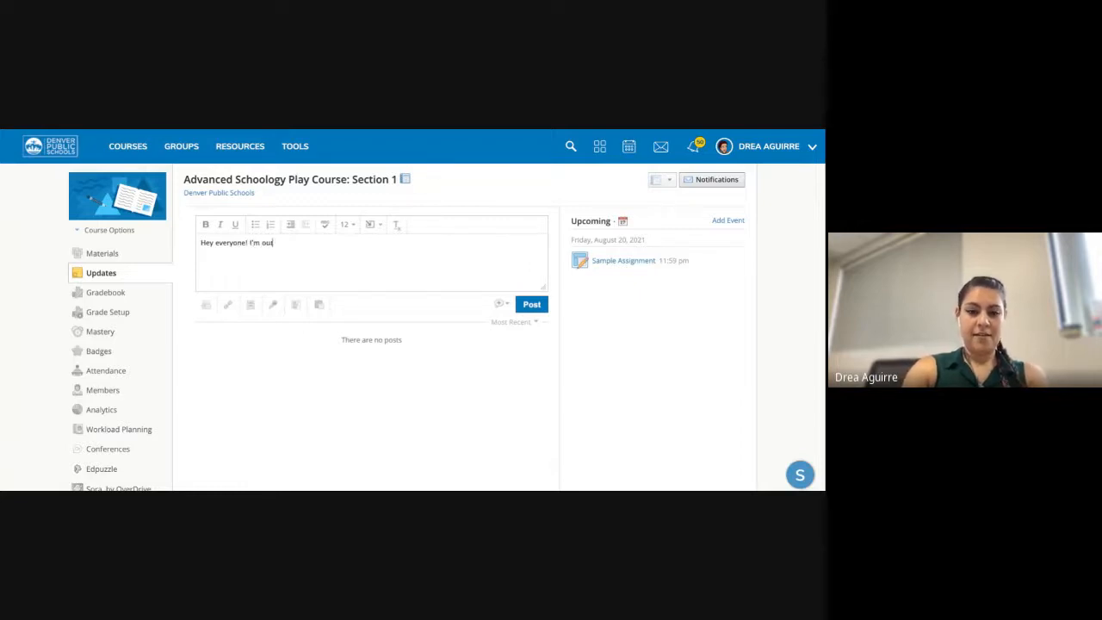
text( today make)
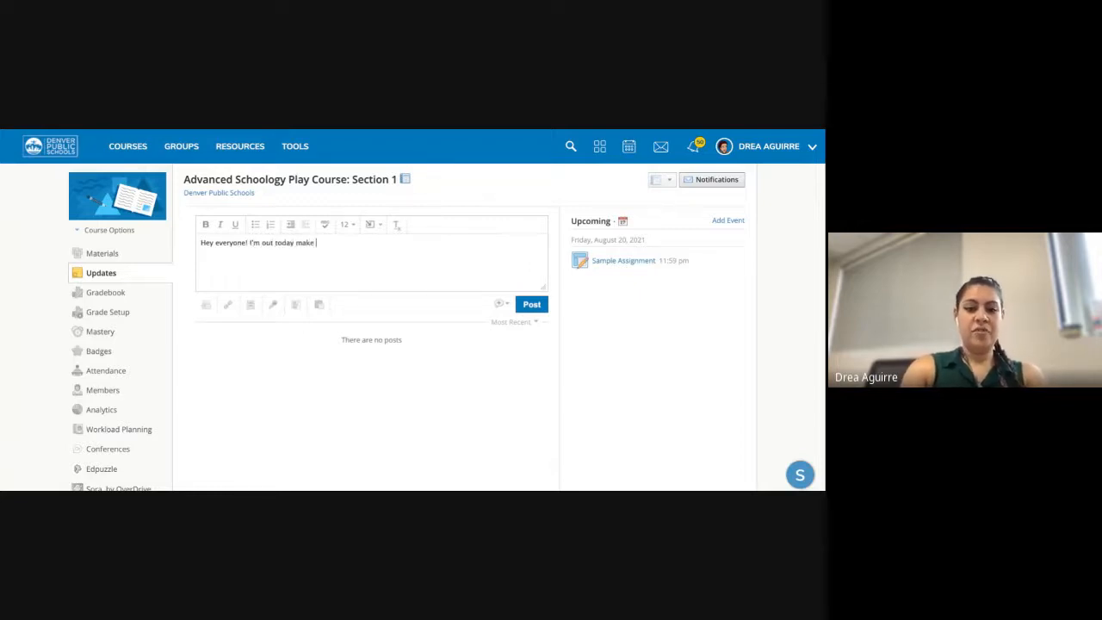
key(BackSpace)
key(BackSpace)
key(BackSpace)
key(BackSpace)
key(BackSpace)
key(BackSpace)
text(,)
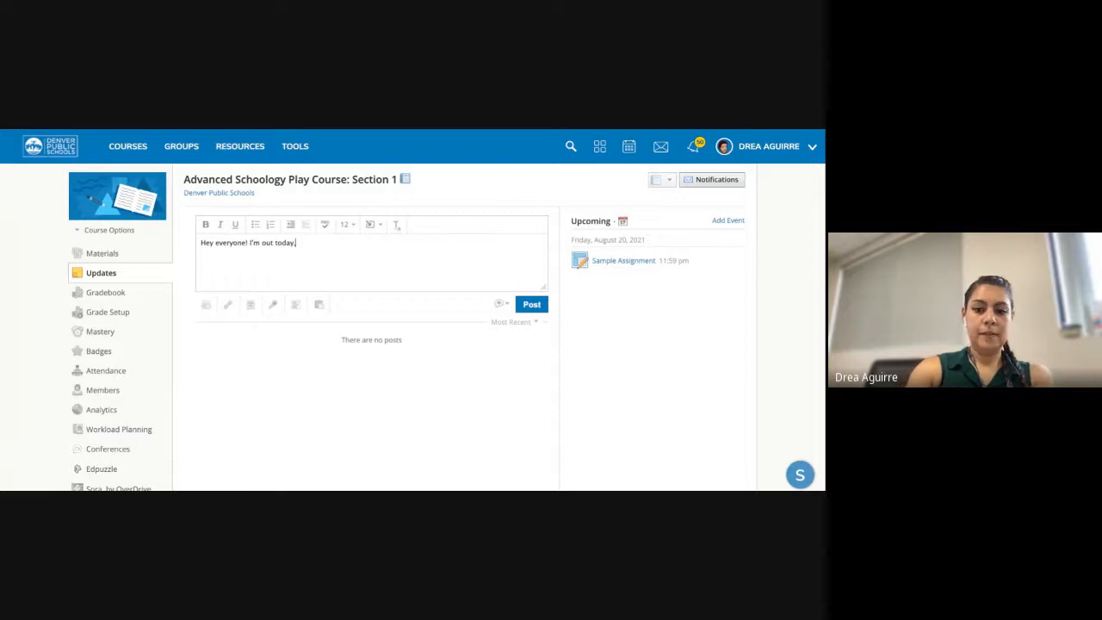
text( but make sure th)
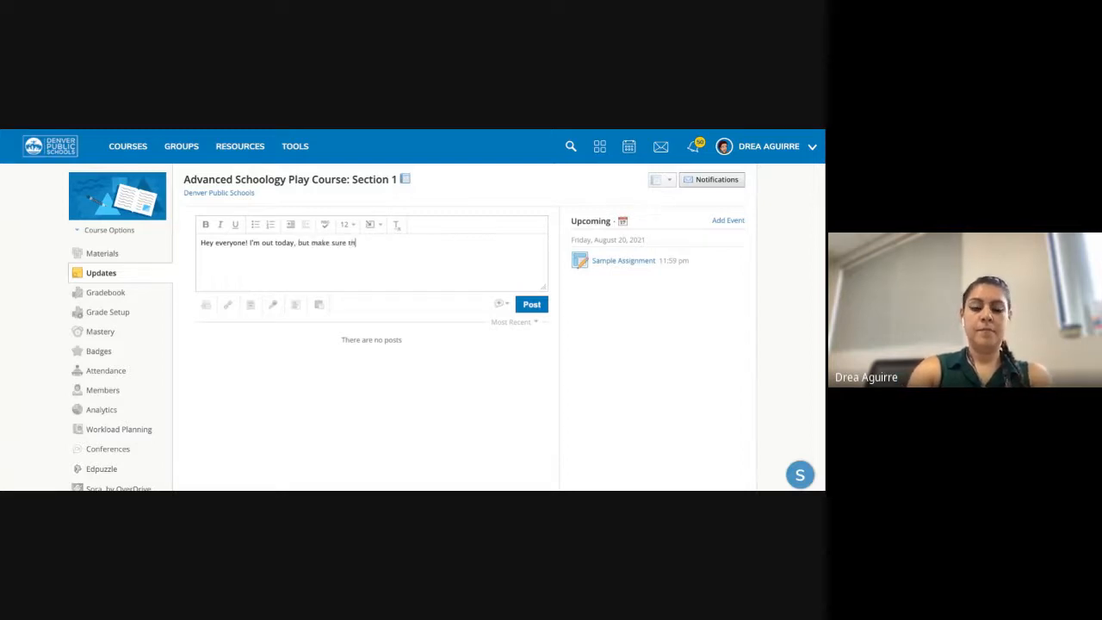
text(at you comple)
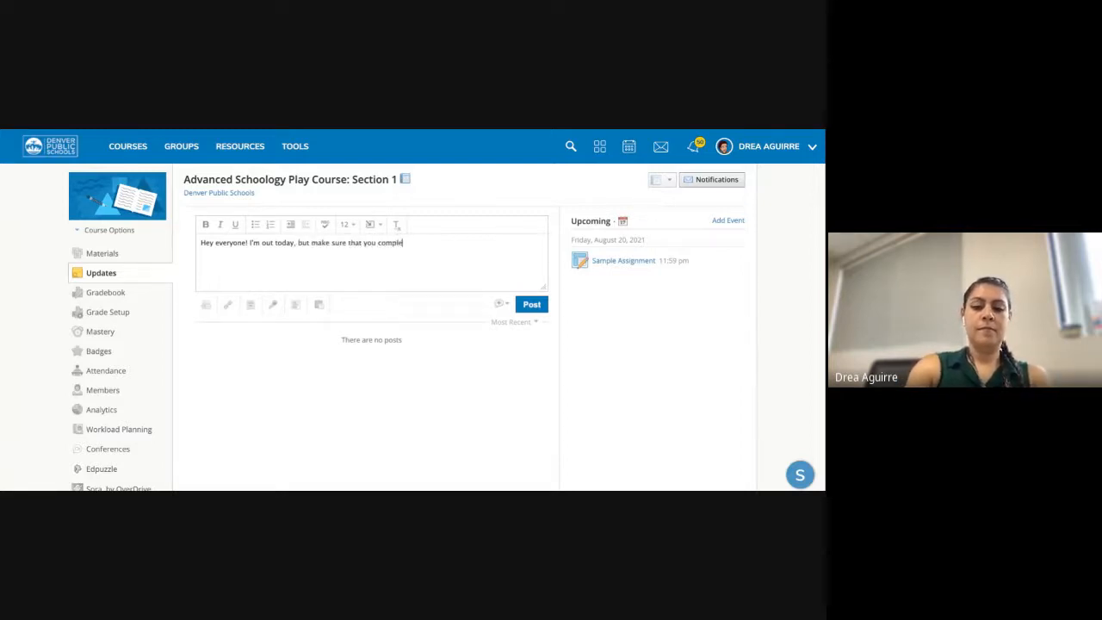
text(te all of the a)
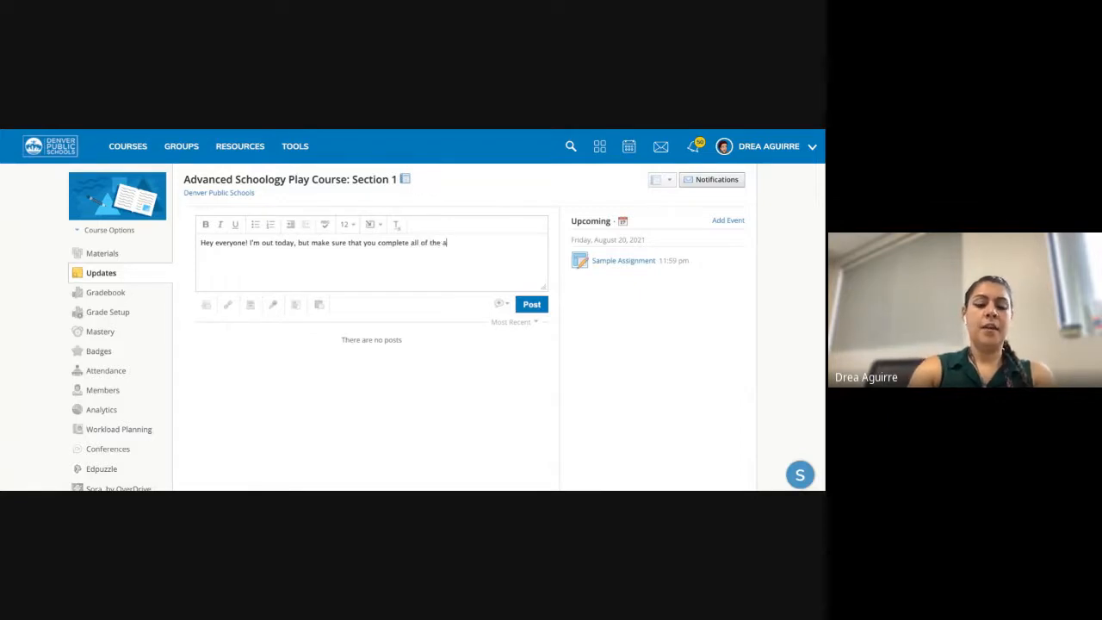
text(ssingmne)
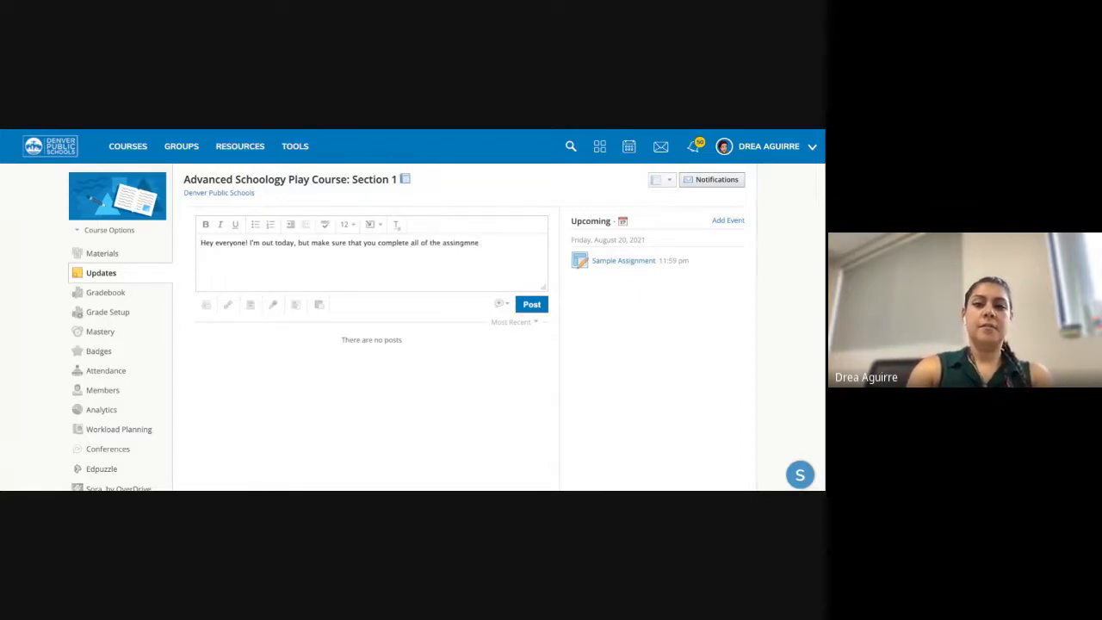
text(tnts)
key(BackSpace)
key(BackSpace)
key(BackSpace)
key(BackSpace)
key(BackSpace)
key(BackSpace)
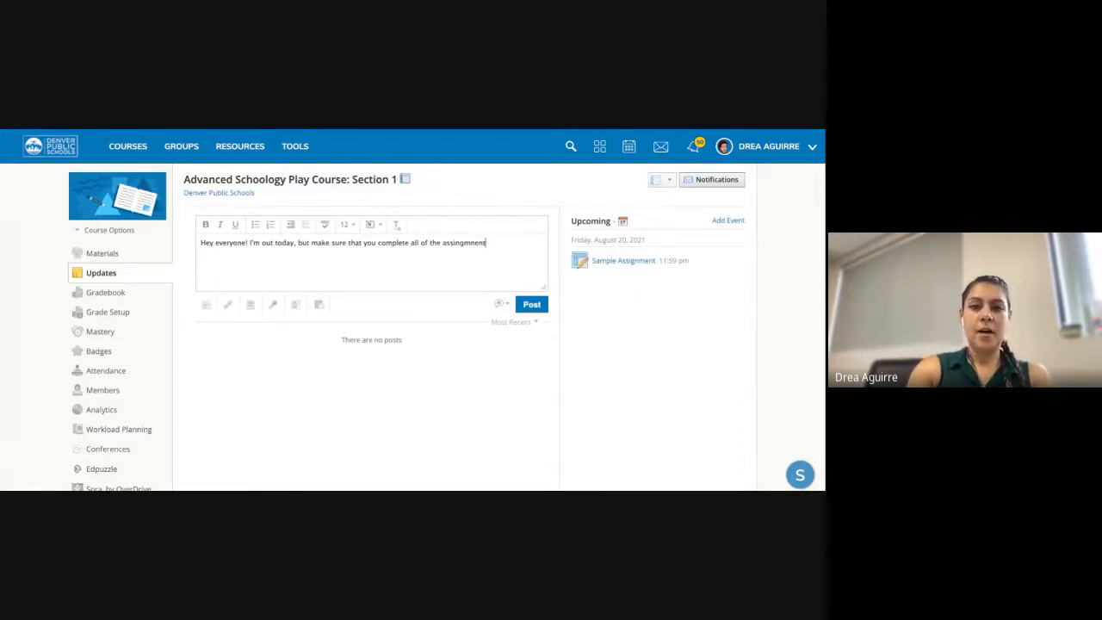
text(ents)
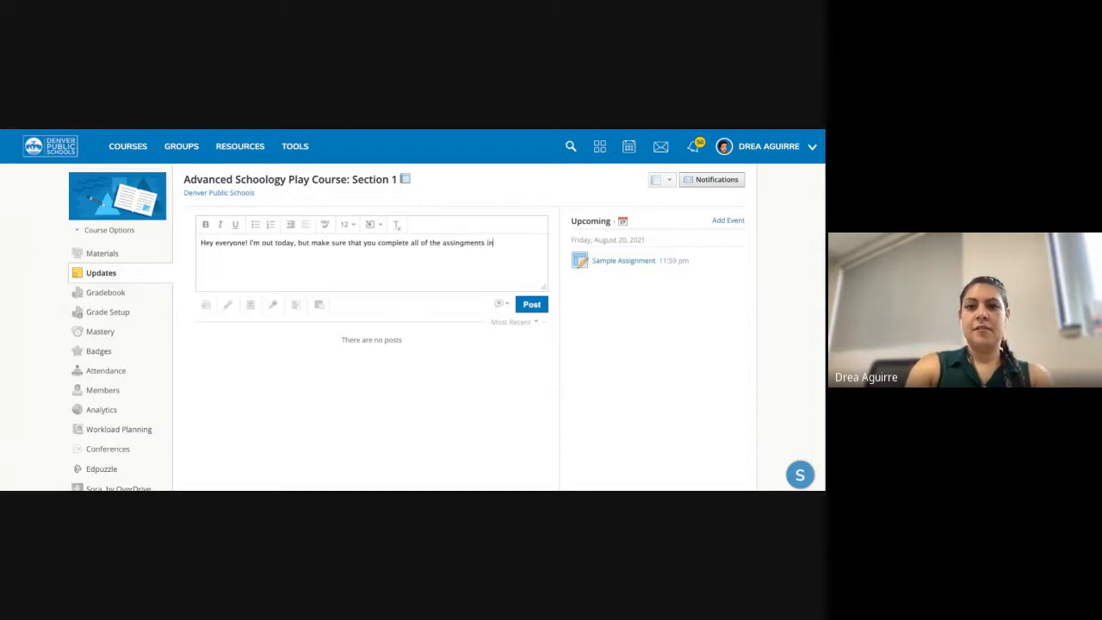
key(BackSpace)
text(/materia)
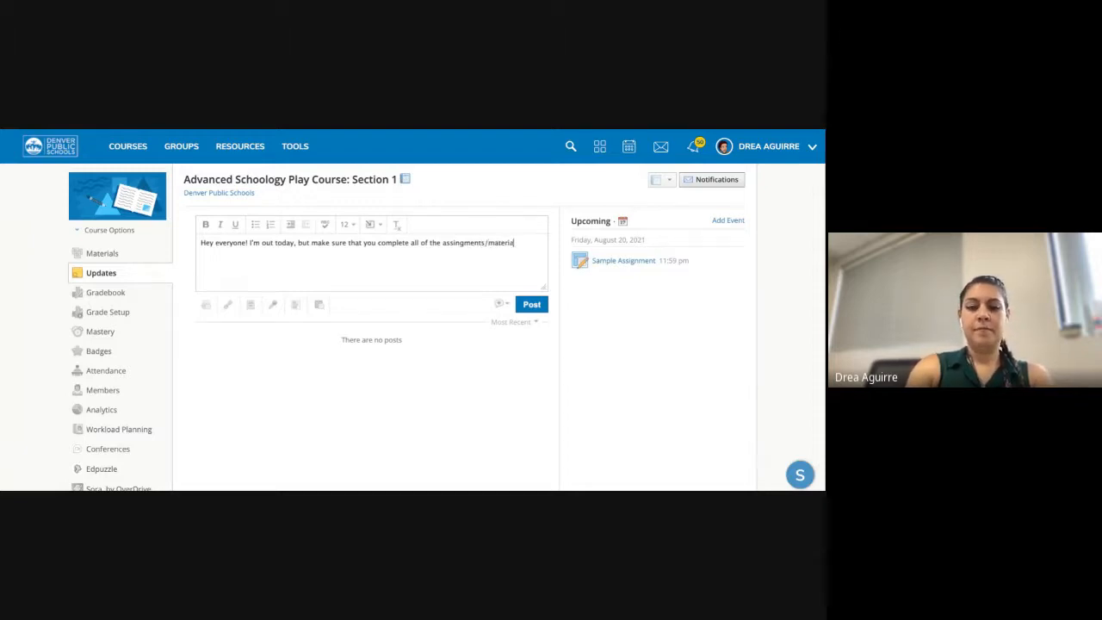
text(ls in the U)
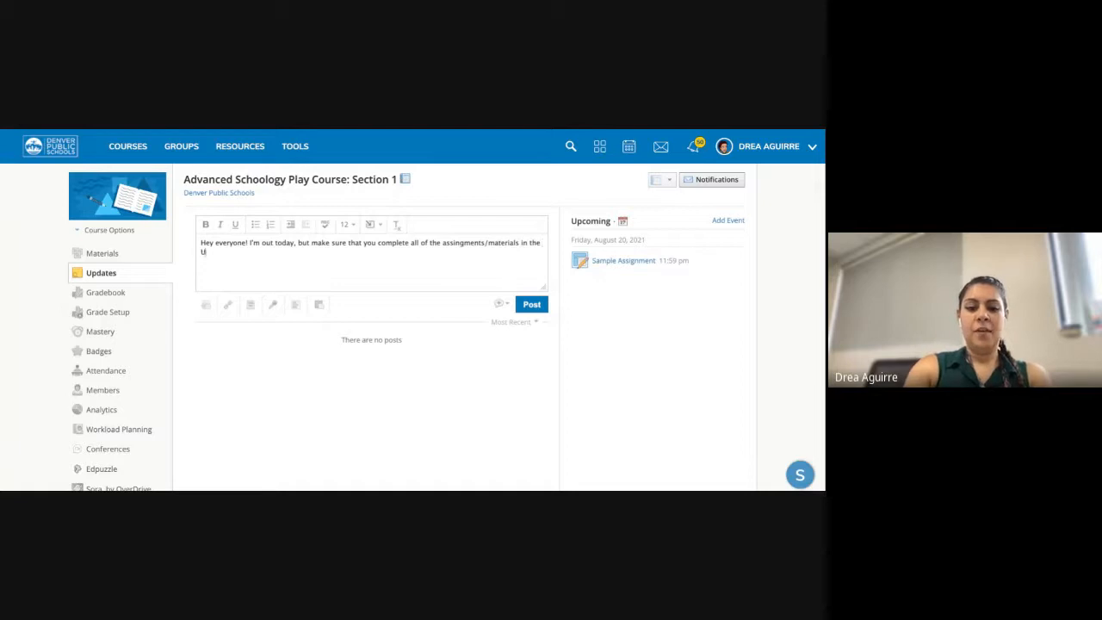
text(nit 1)
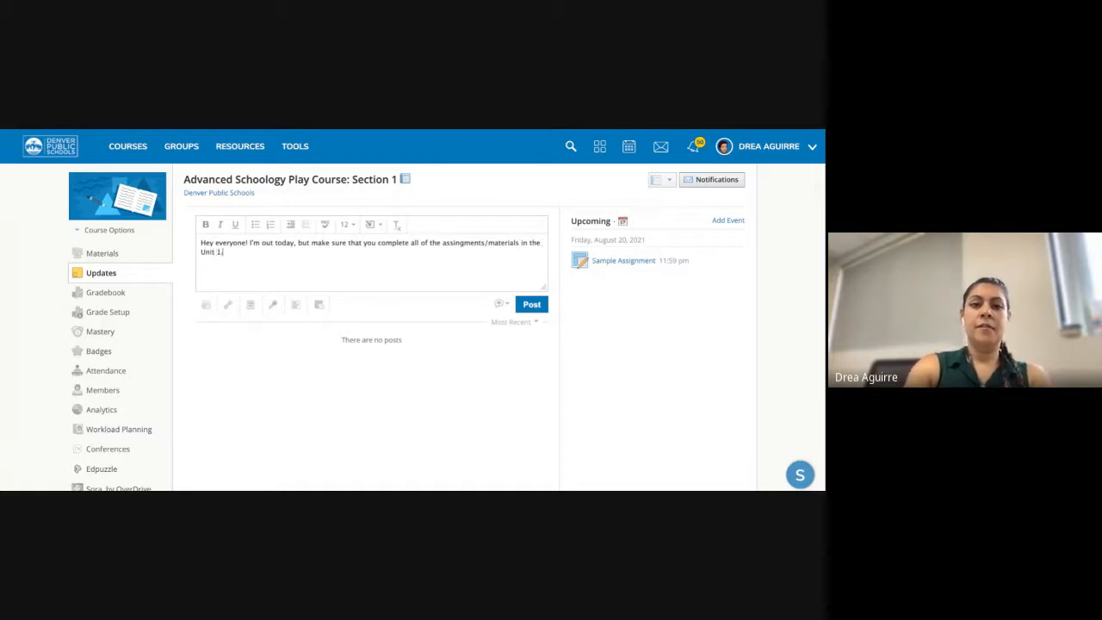
text(, L)
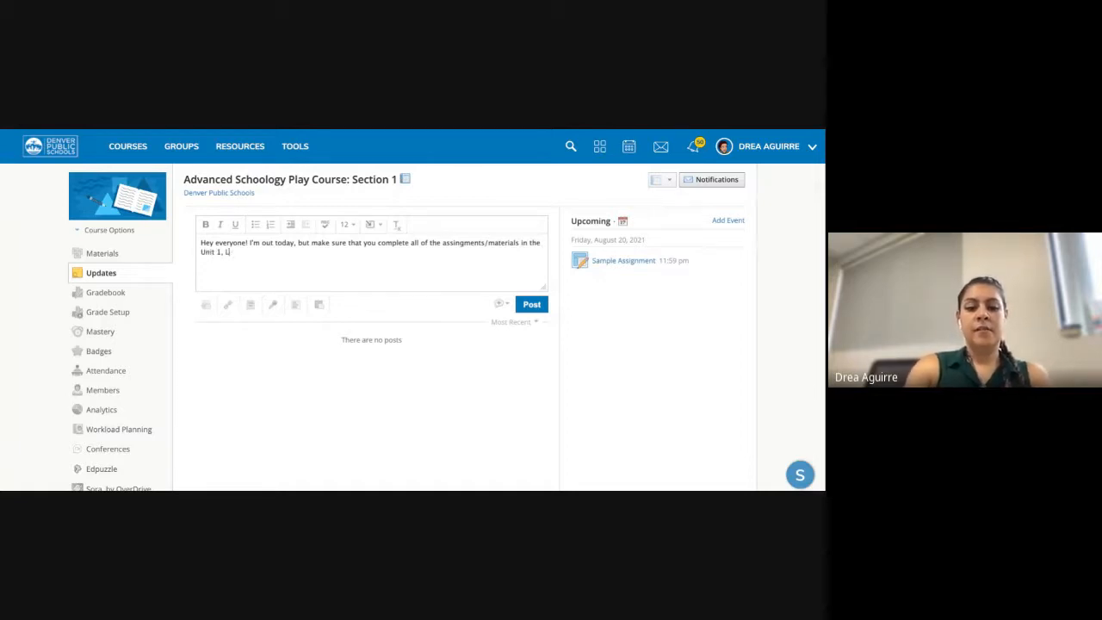
text(esson 4 folder!)
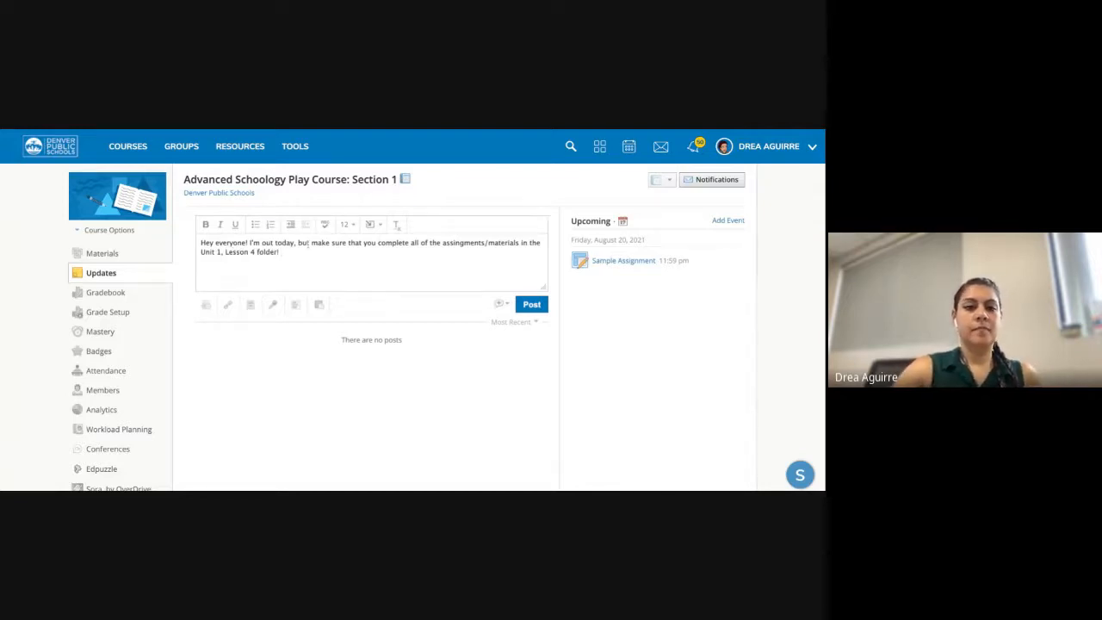
click(534, 305)
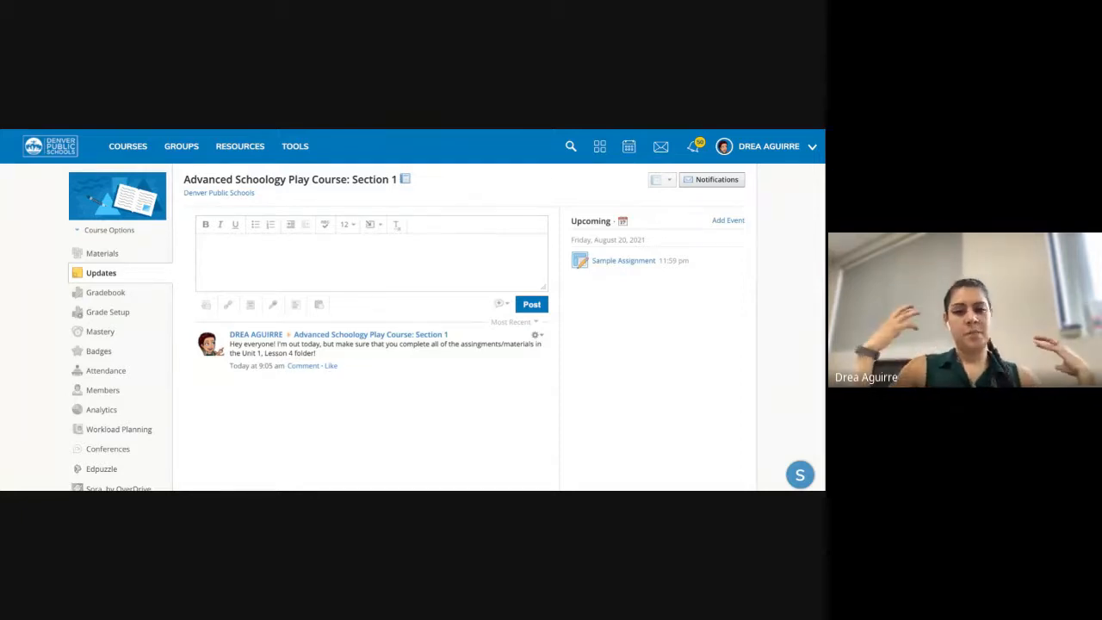
click(535, 335)
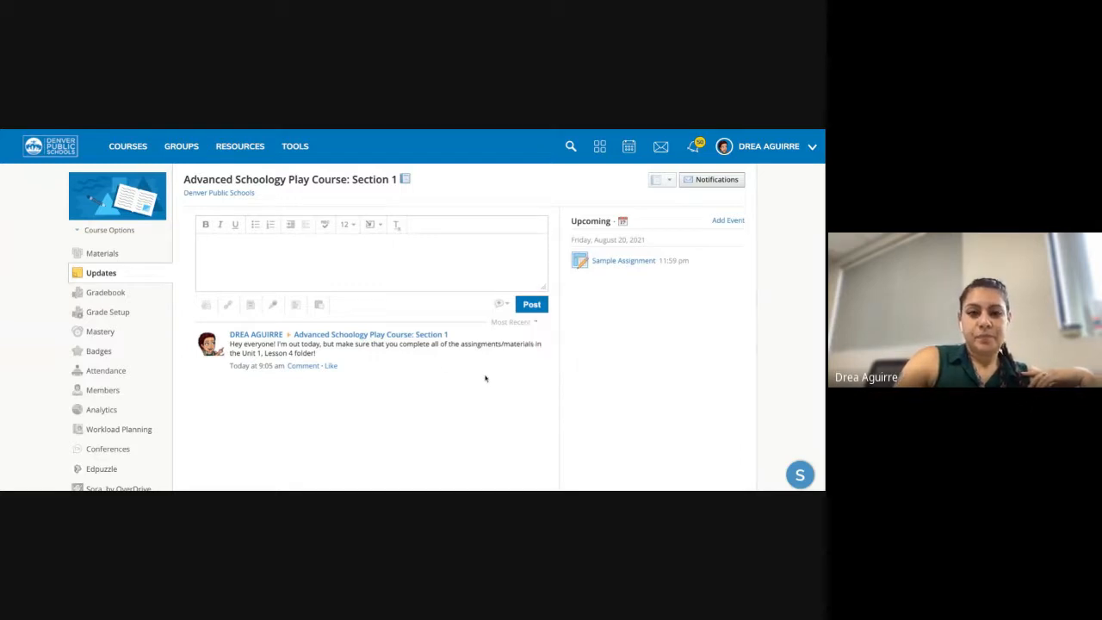
- Post 'Important! Our meet link is meet.google.com/lookup/D' as a course announcement, then open Materials
click(361, 258)
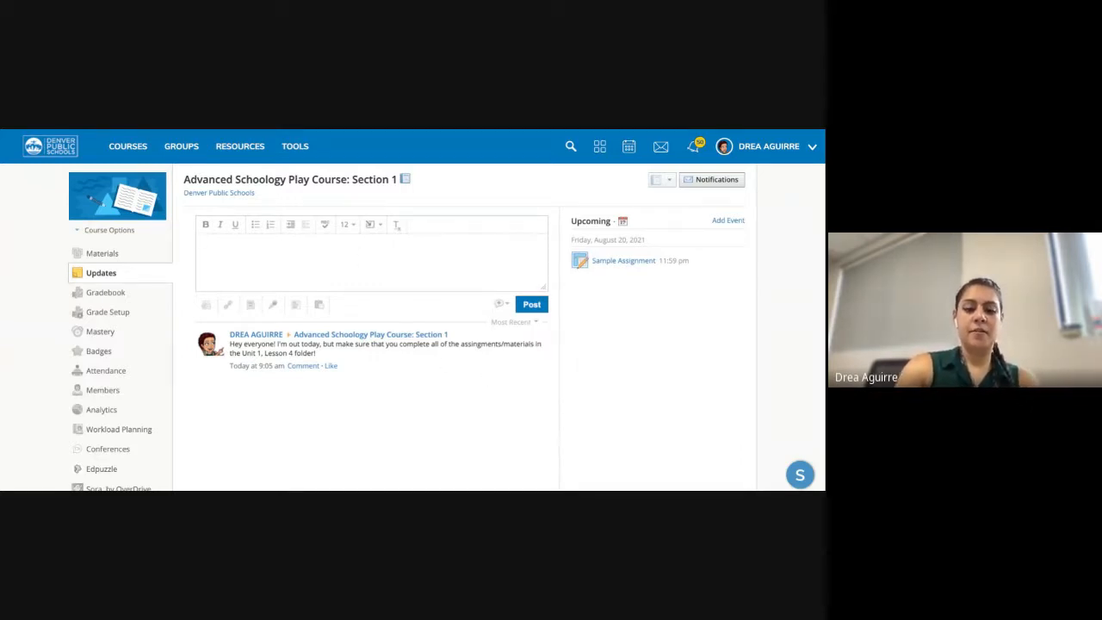
text(Important!)
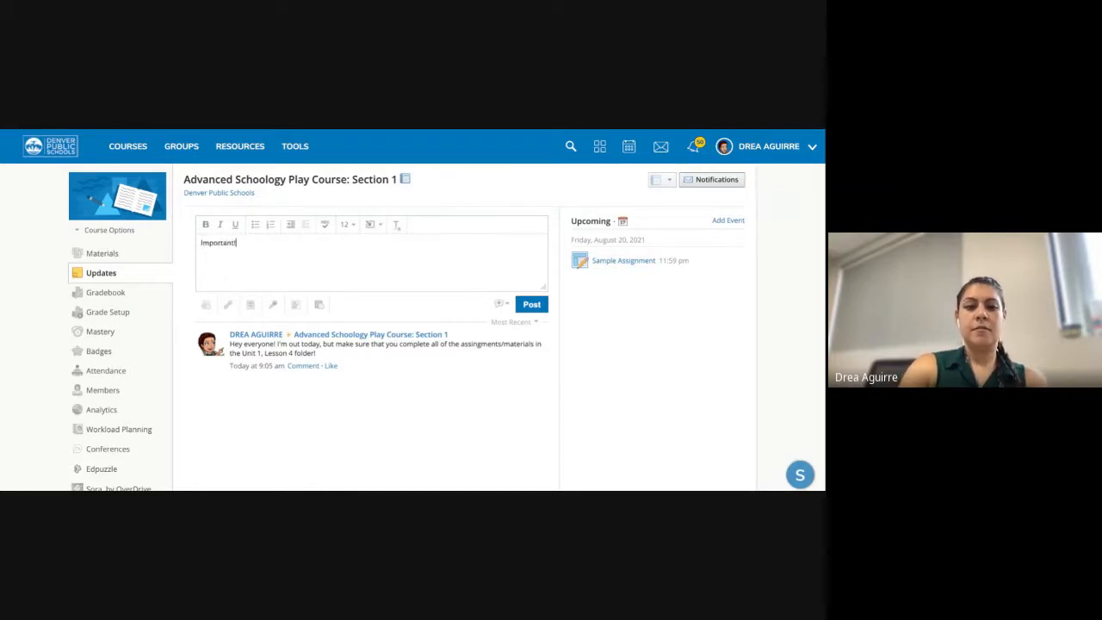
text( Our )
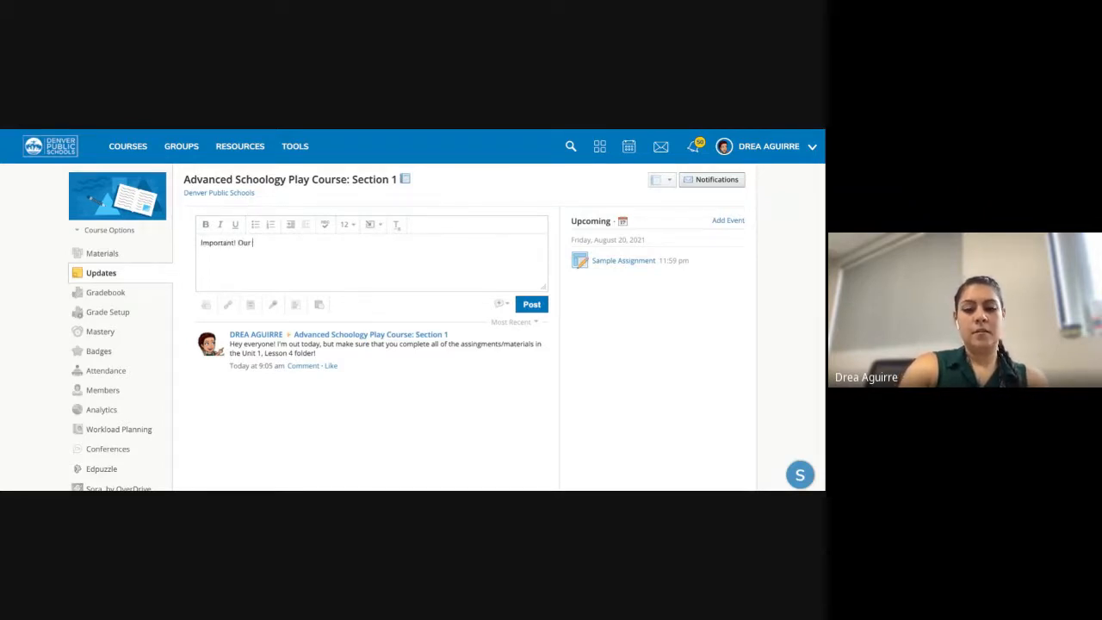
text(meet link i)
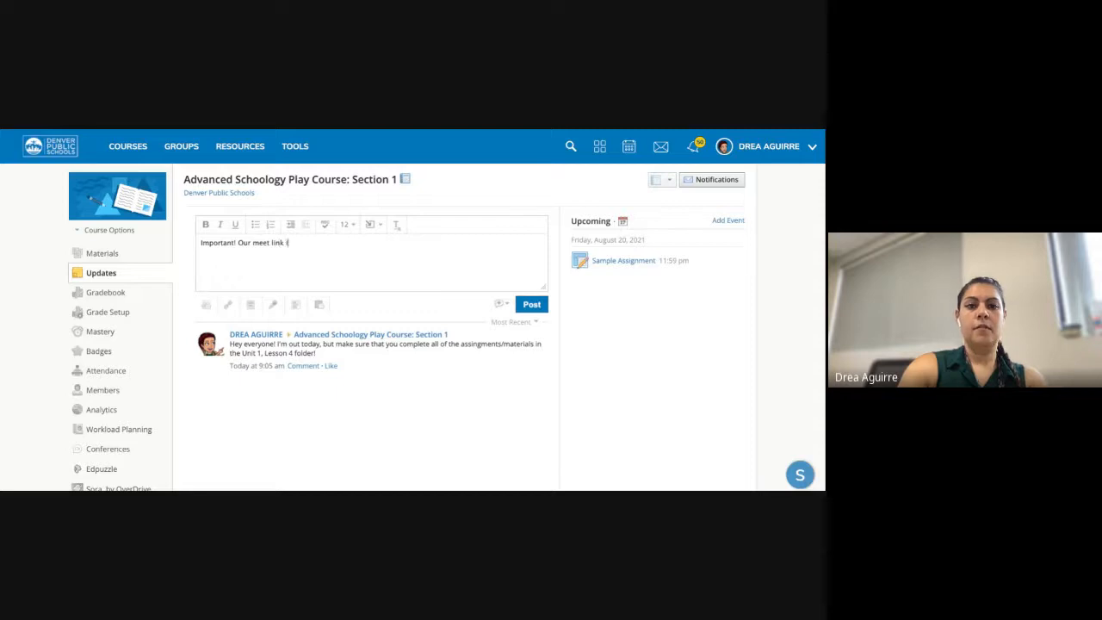
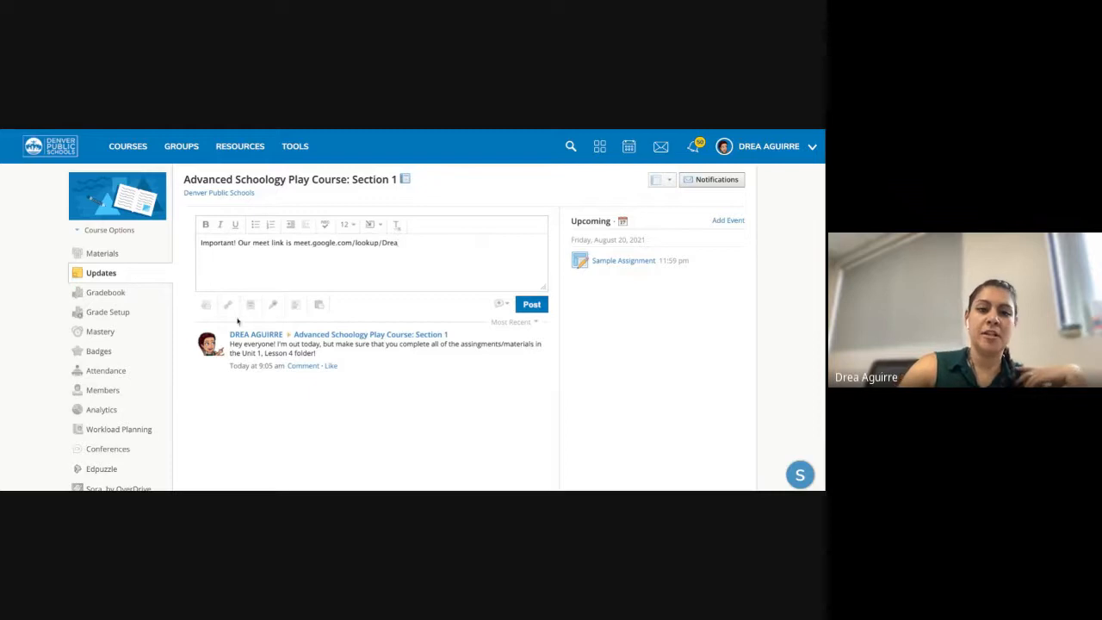
click(505, 308)
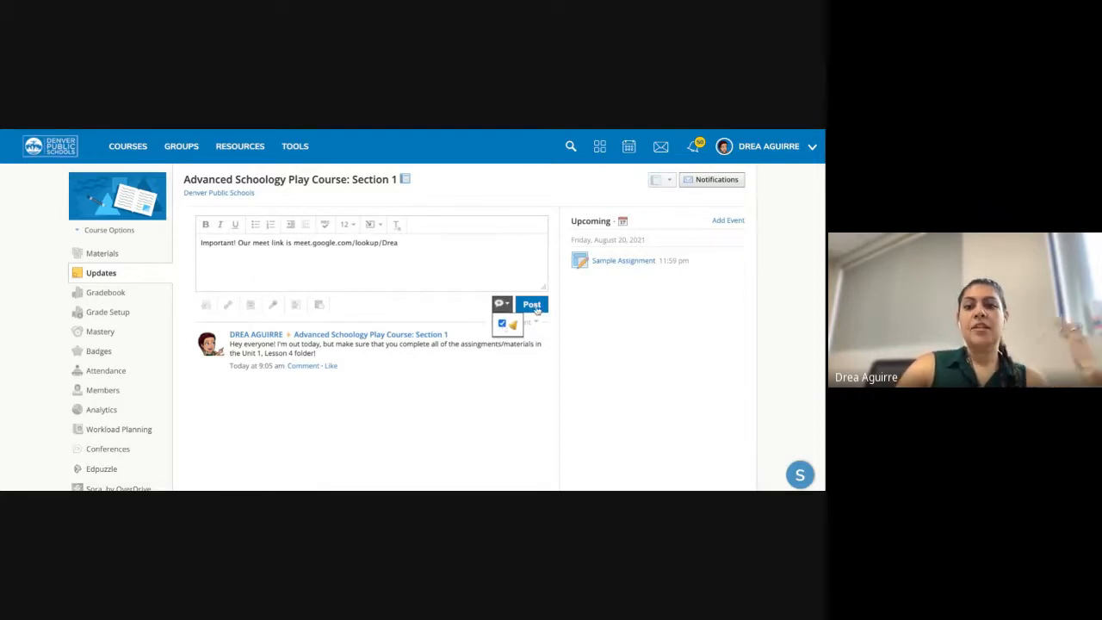
click(532, 307)
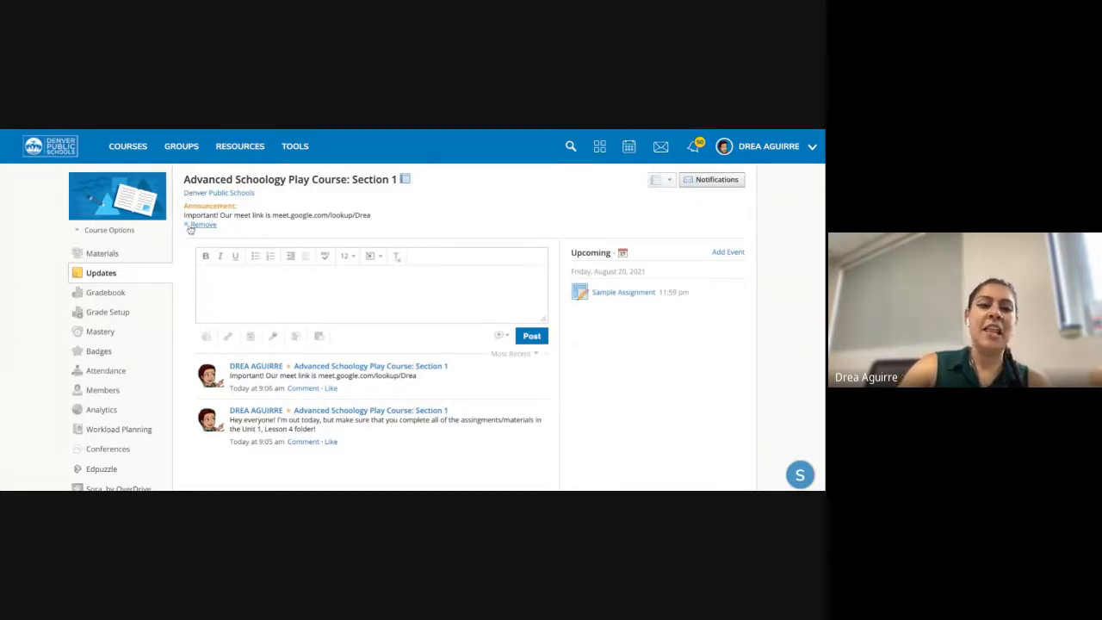
click(104, 253)
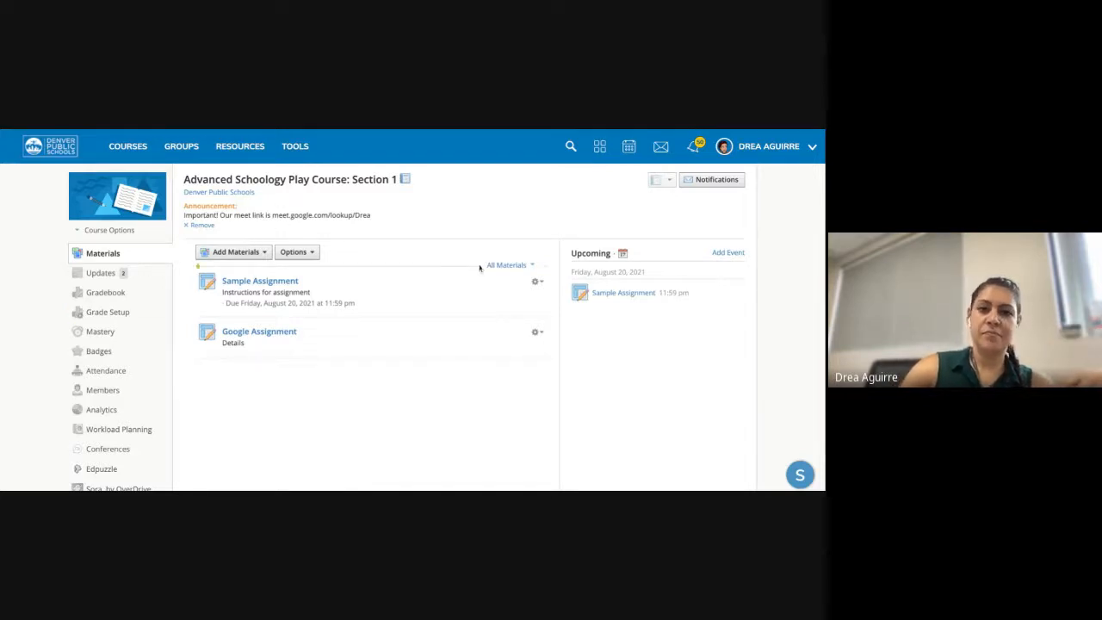
- Return to the course Updates, then go to the Courses page with all course cards
click(101, 271)
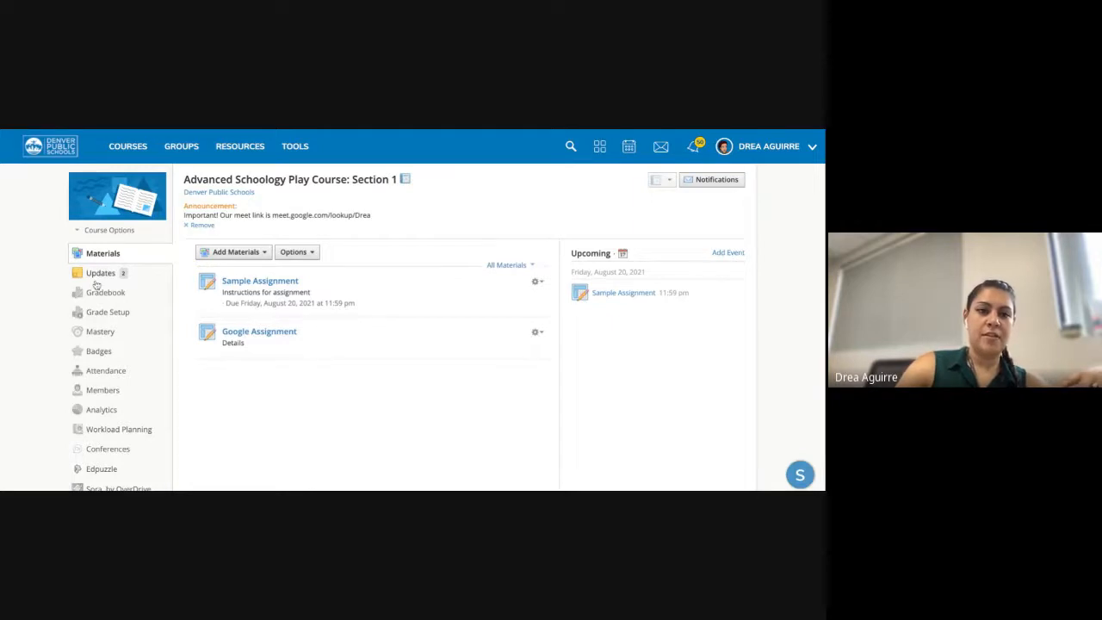
click(128, 146)
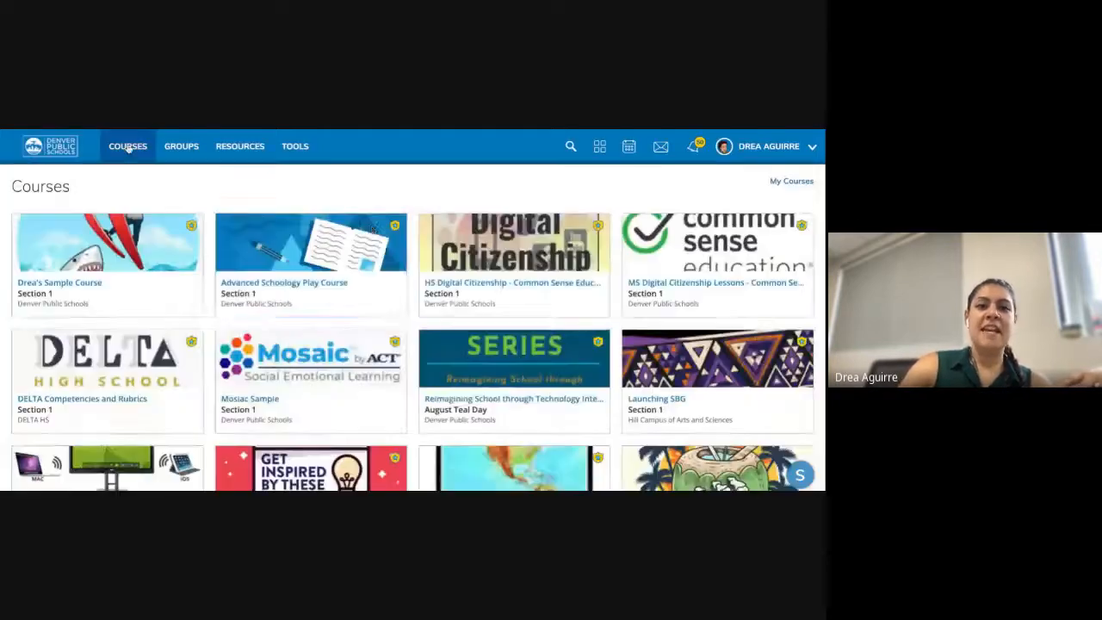
scroll(430, 324, down, 3)
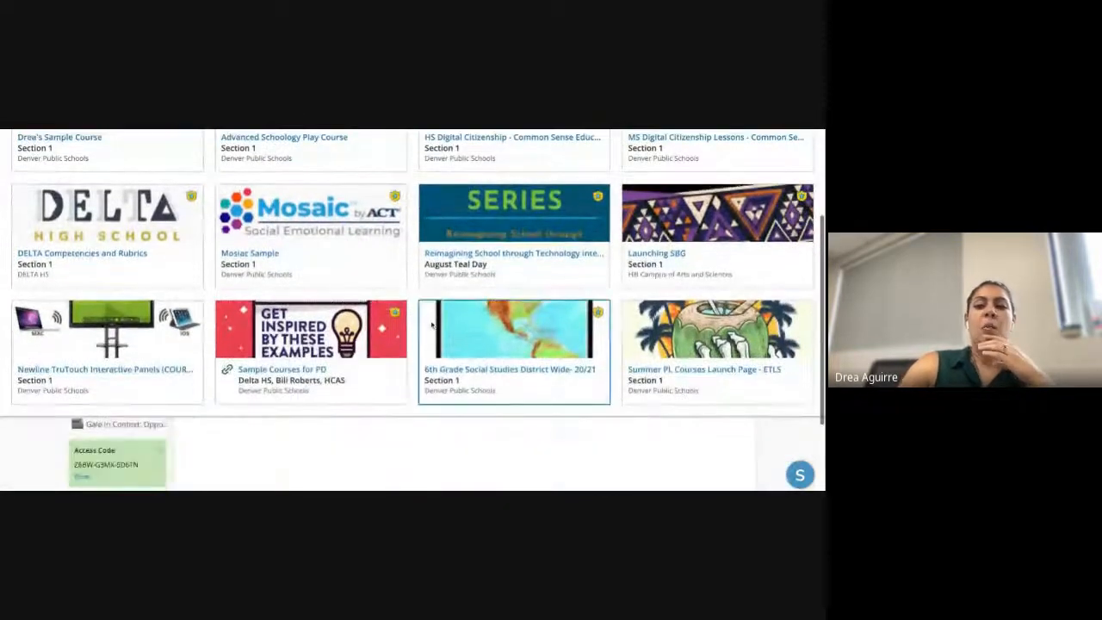
scroll(430, 325, up, 3)
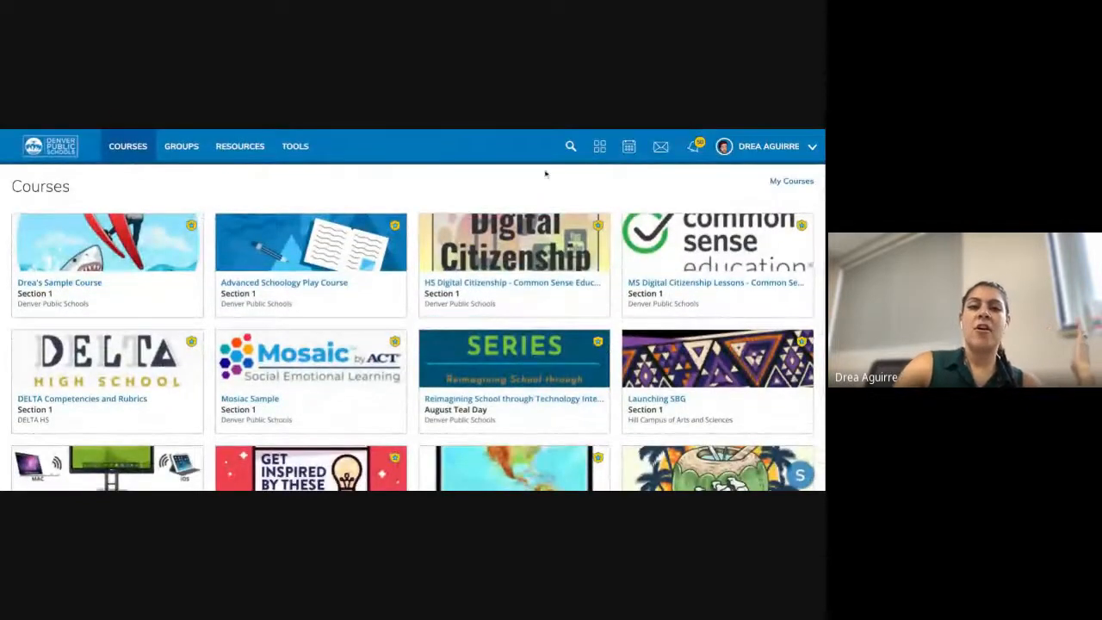
- Open the full My Courses list and switch to the Archived courses
click(781, 188)
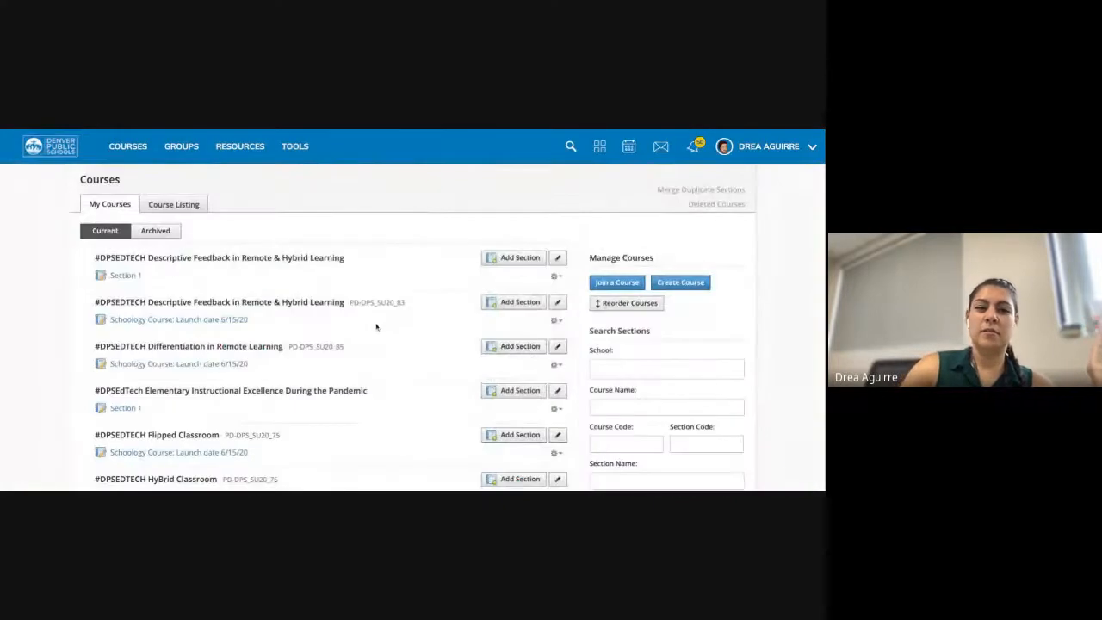
scroll(281, 387, down, 10)
scroll(281, 387, up, 12)
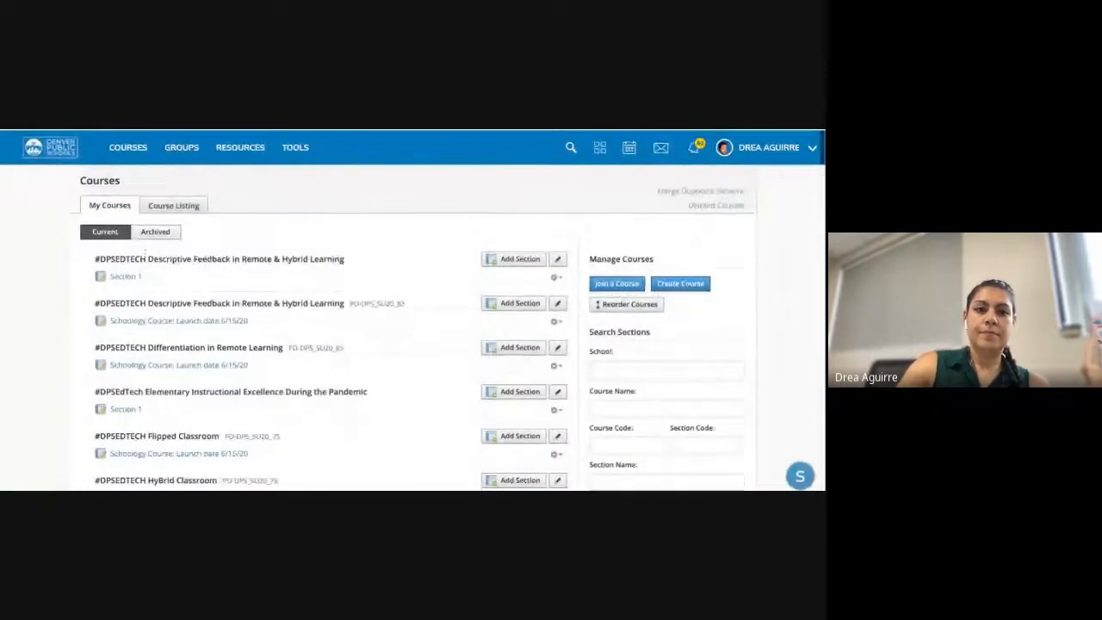
click(155, 231)
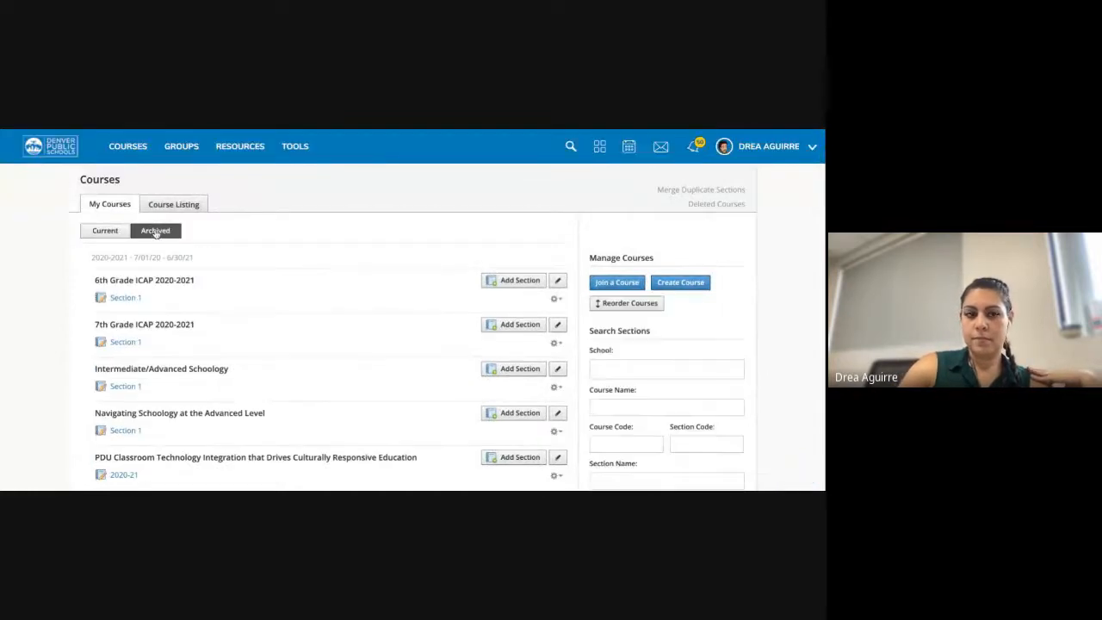
scroll(165, 387, down, 10)
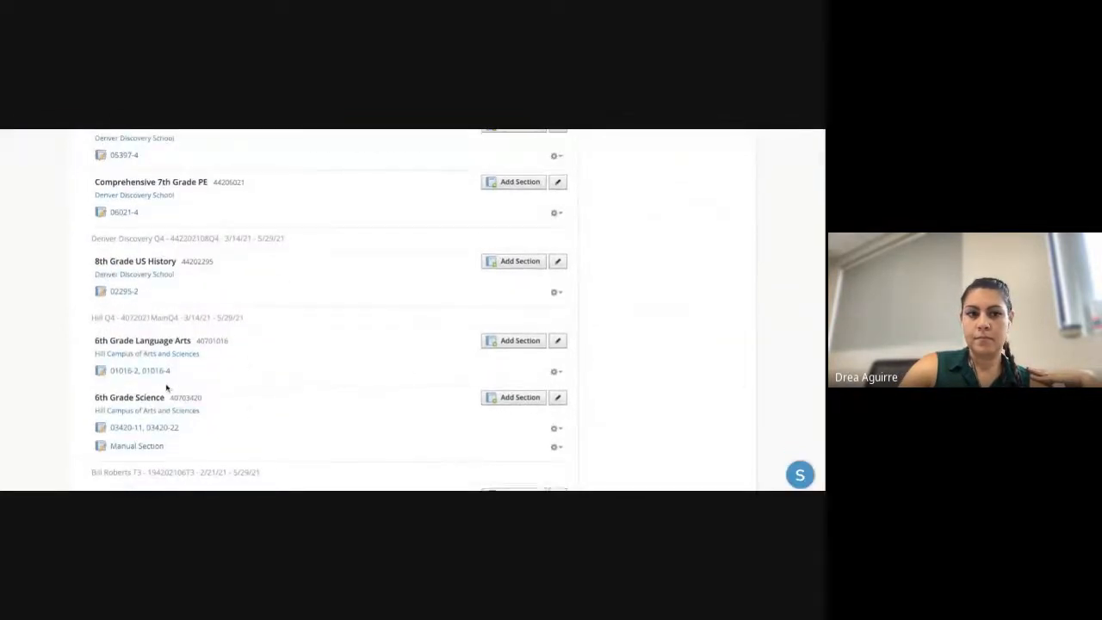
scroll(151, 383, down, 1)
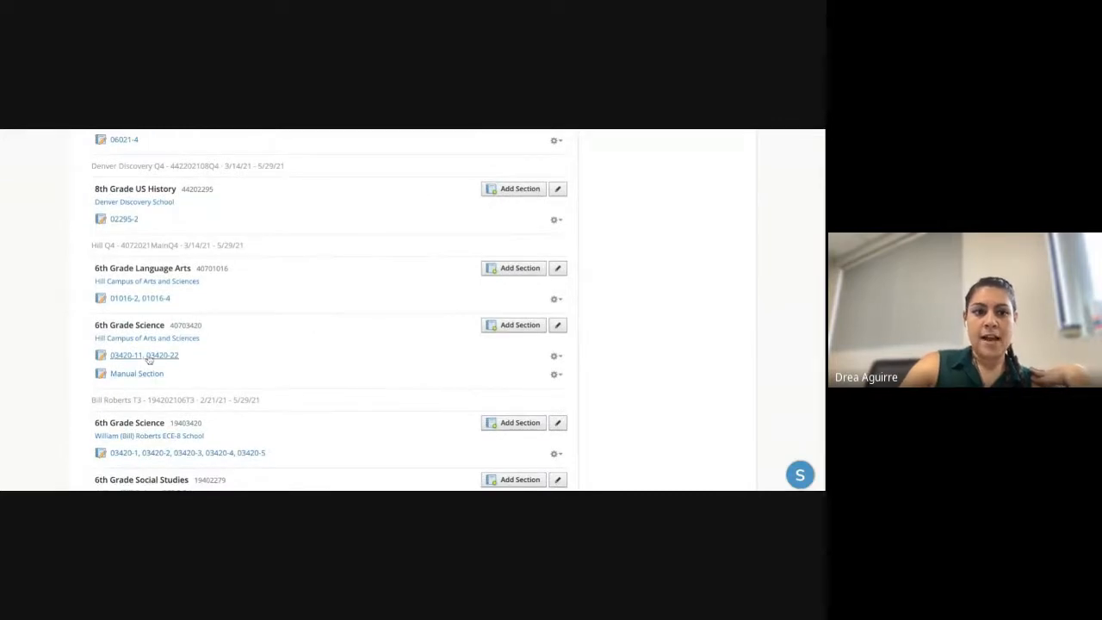
- Open the archived 6th Grade Science course for sections 03420-11, 03420-22
click(147, 355)
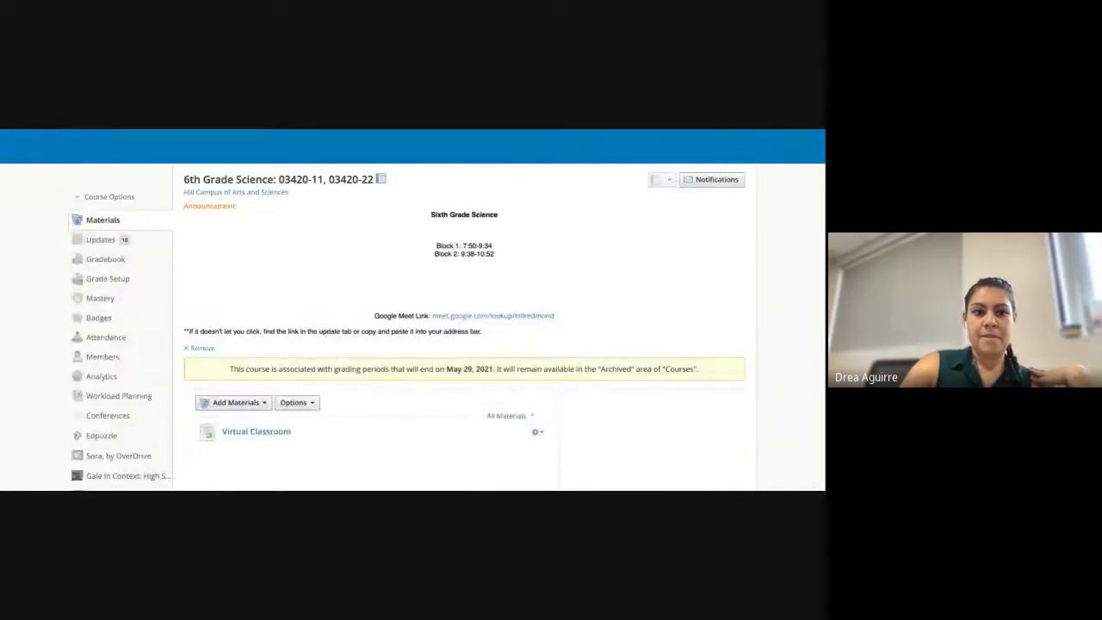
scroll(127, 352, down, 3)
scroll(109, 250, up, 1)
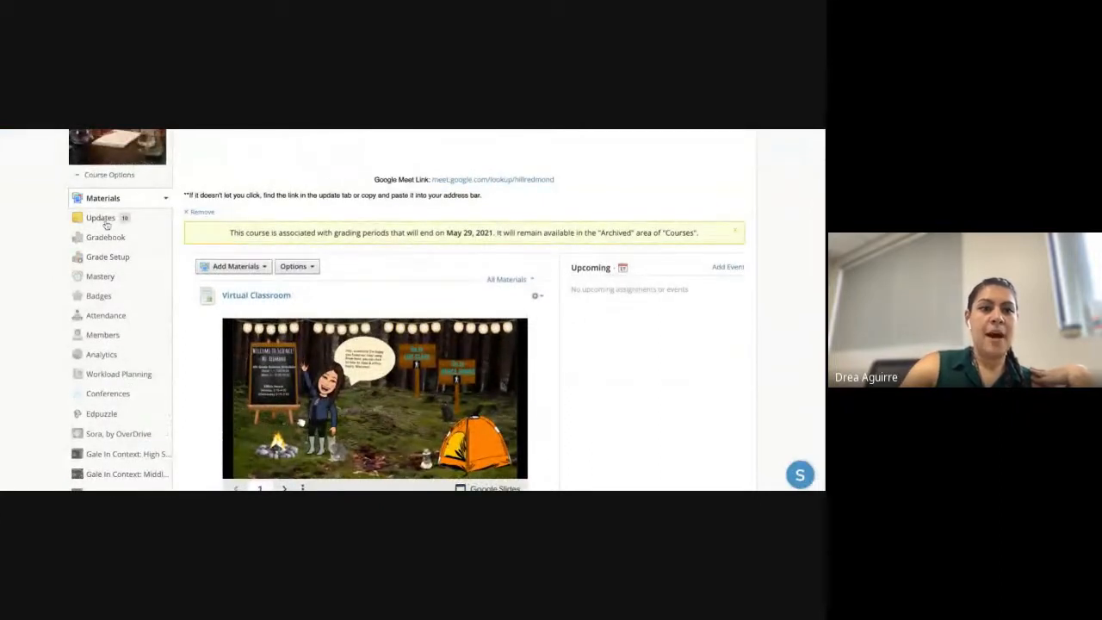
- Show the course's Updates and reveal the announcement option in the posting settings
click(101, 217)
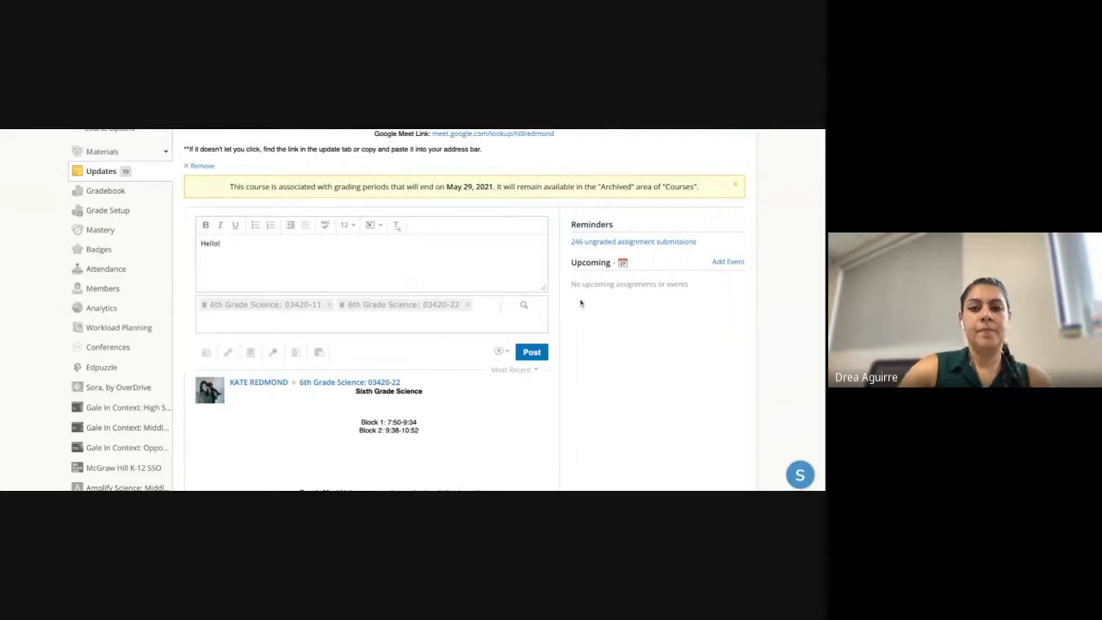
click(503, 352)
click(502, 352)
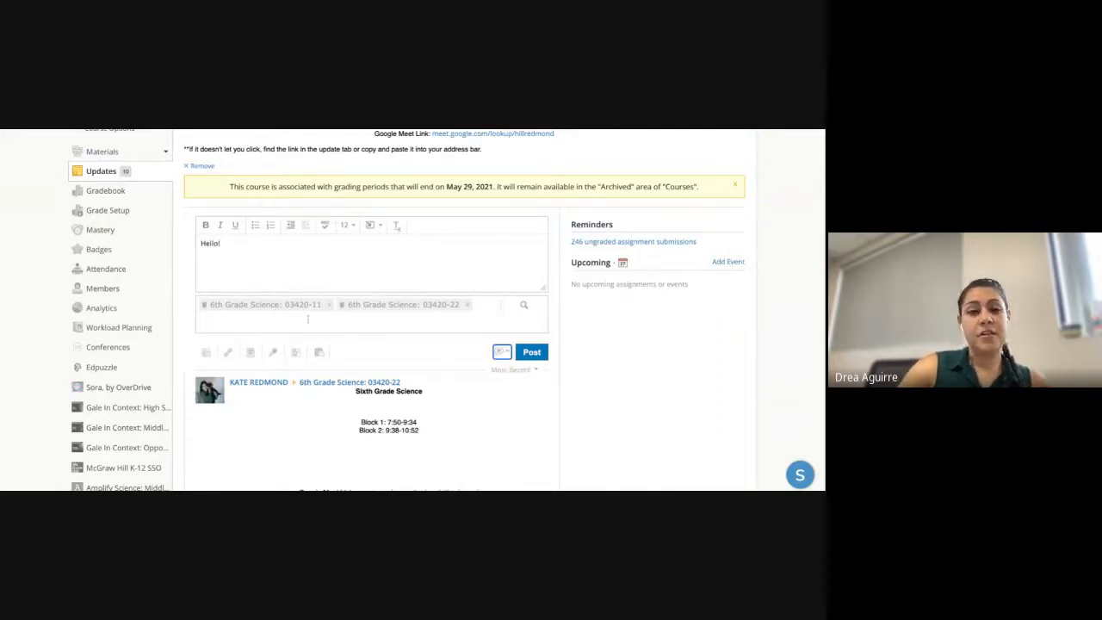
scroll(308, 319, up, 3)
scroll(308, 319, down, 3)
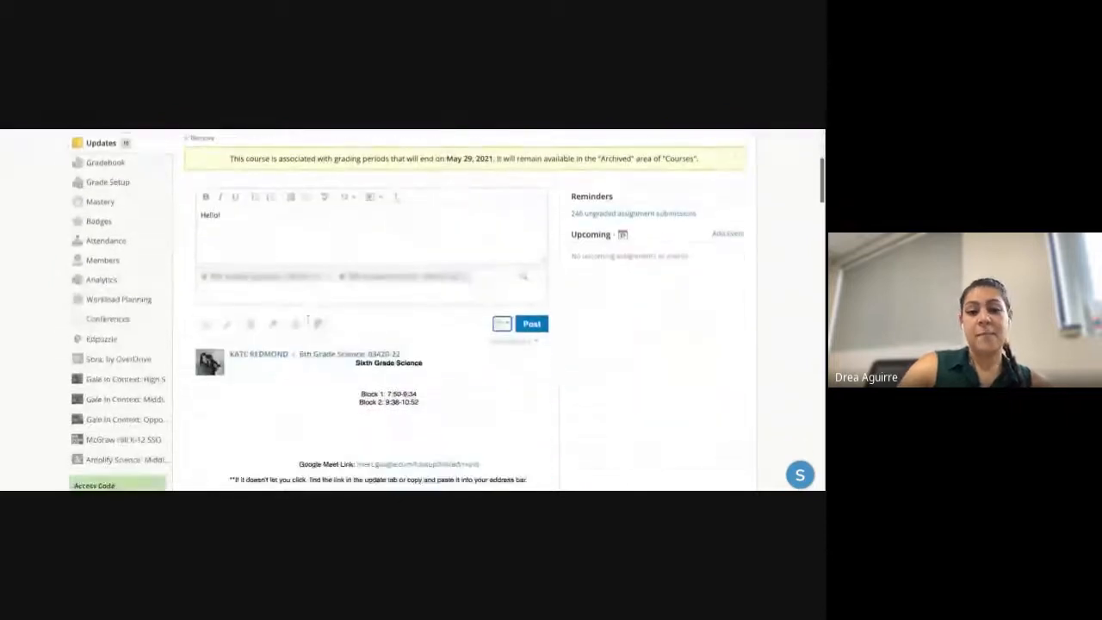
click(502, 323)
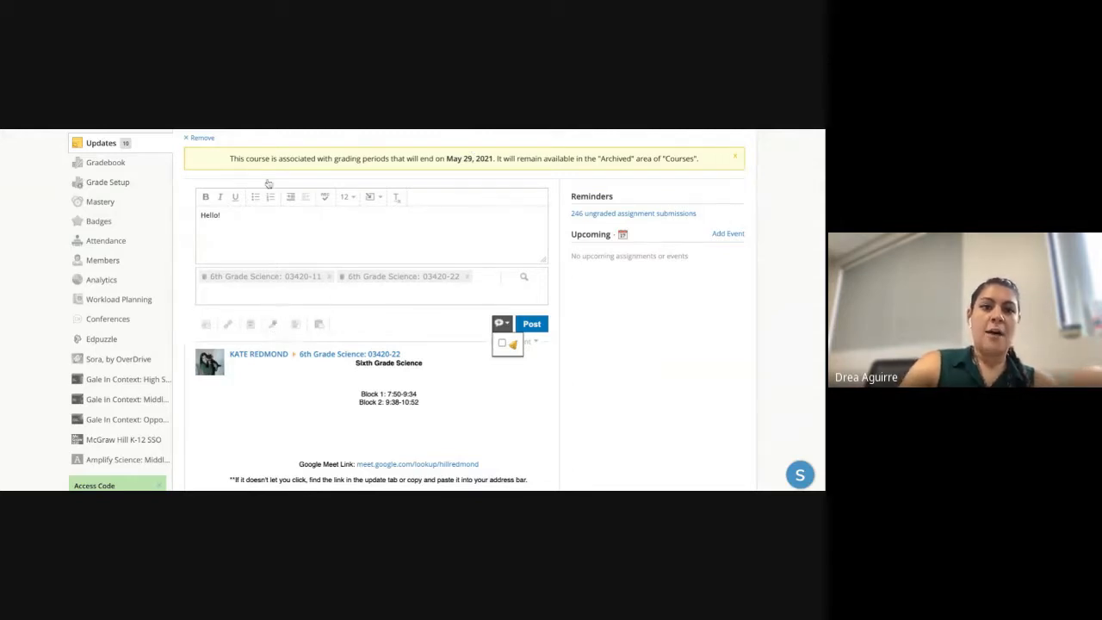
scroll(274, 325, up, 3)
click(128, 148)
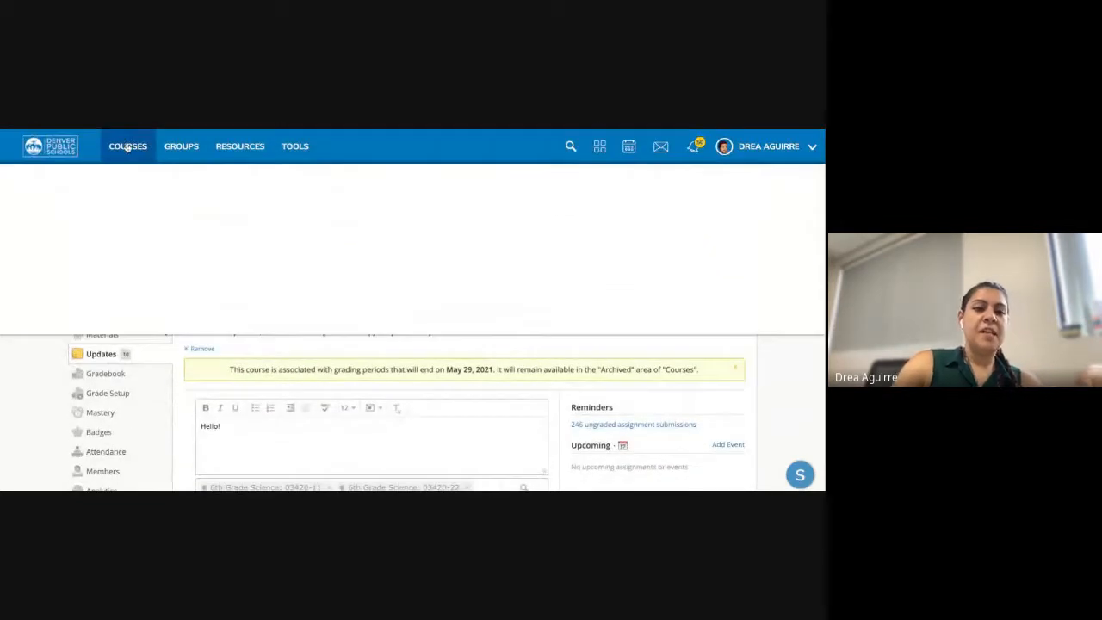
- In Advanced Schoology Play Course Updates, draft 'Hey just a reminder, for tonight's HW please read the article' and start attaching a link
click(293, 267)
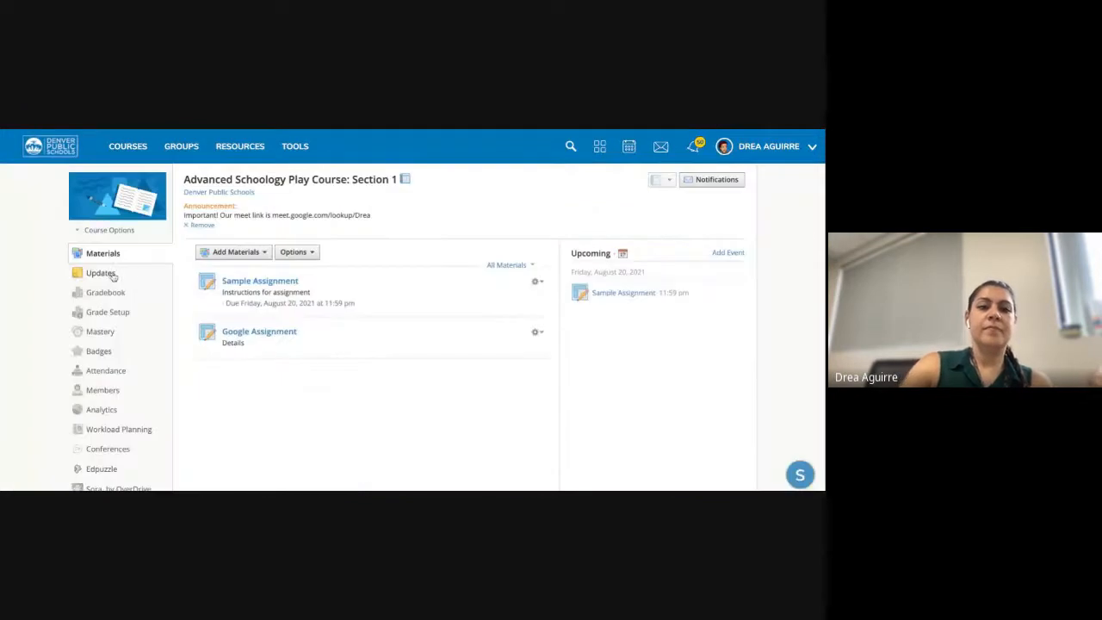
click(100, 273)
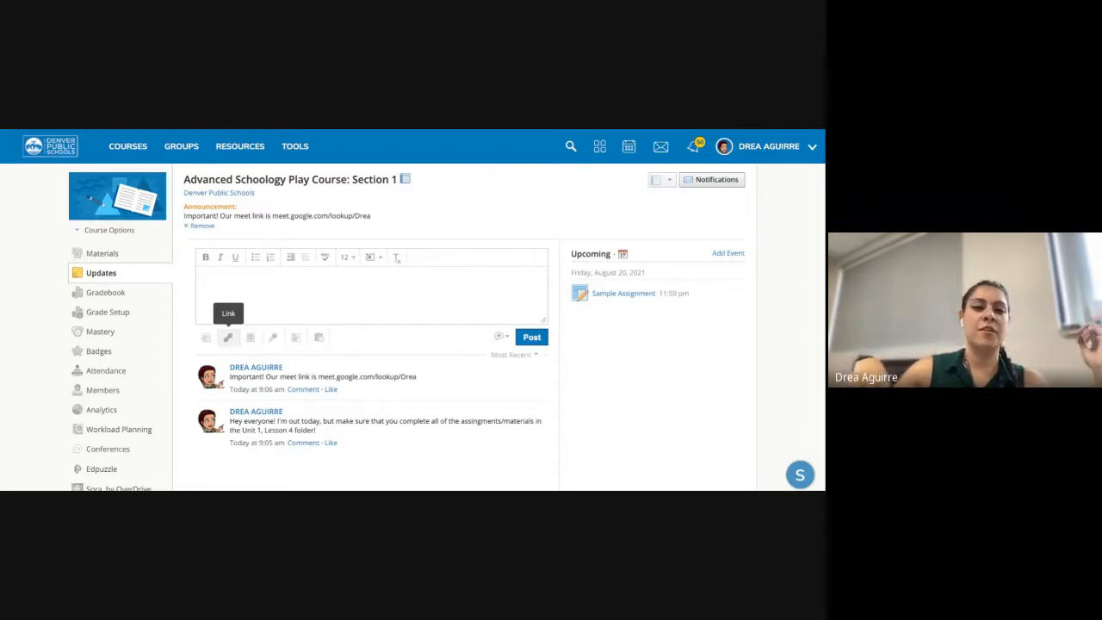
click(255, 308)
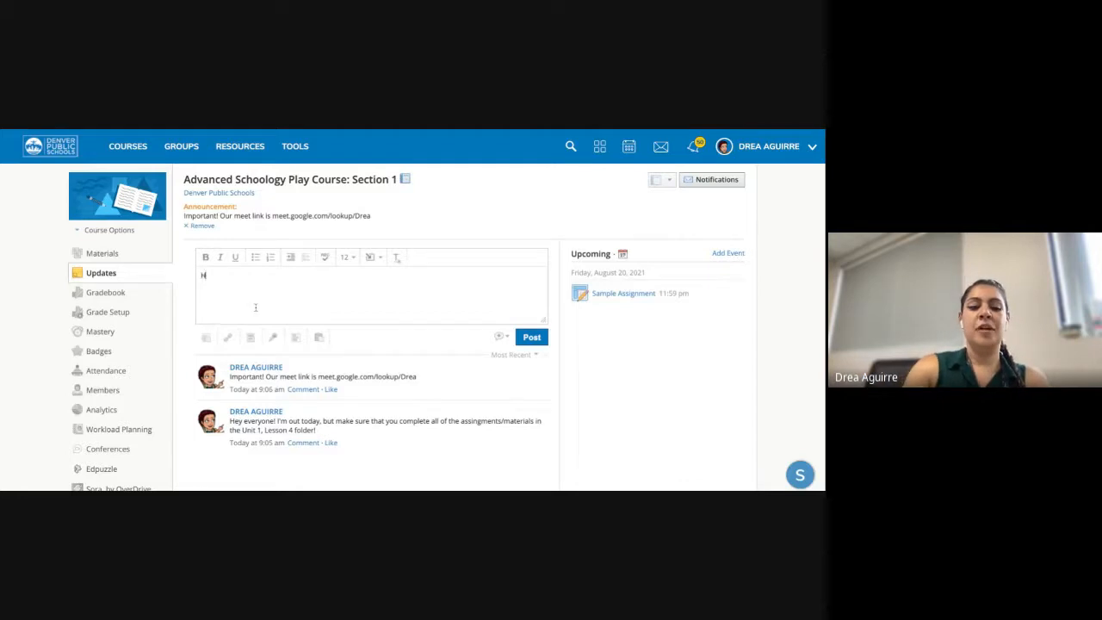
text(Hey just a rem)
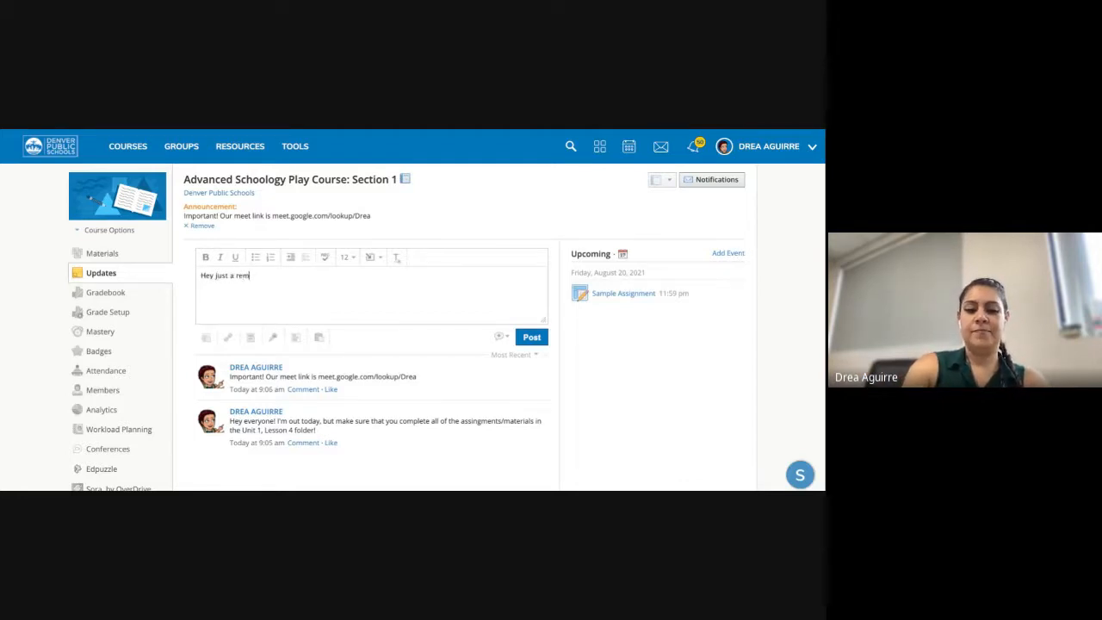
text(inder, for tonight's)
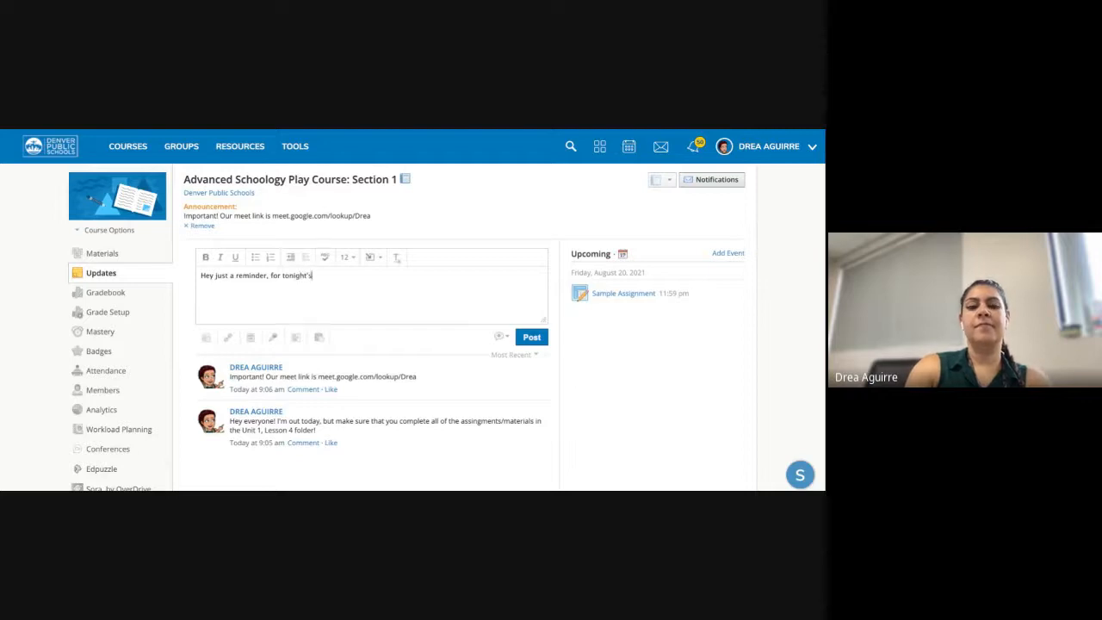
text( HW )
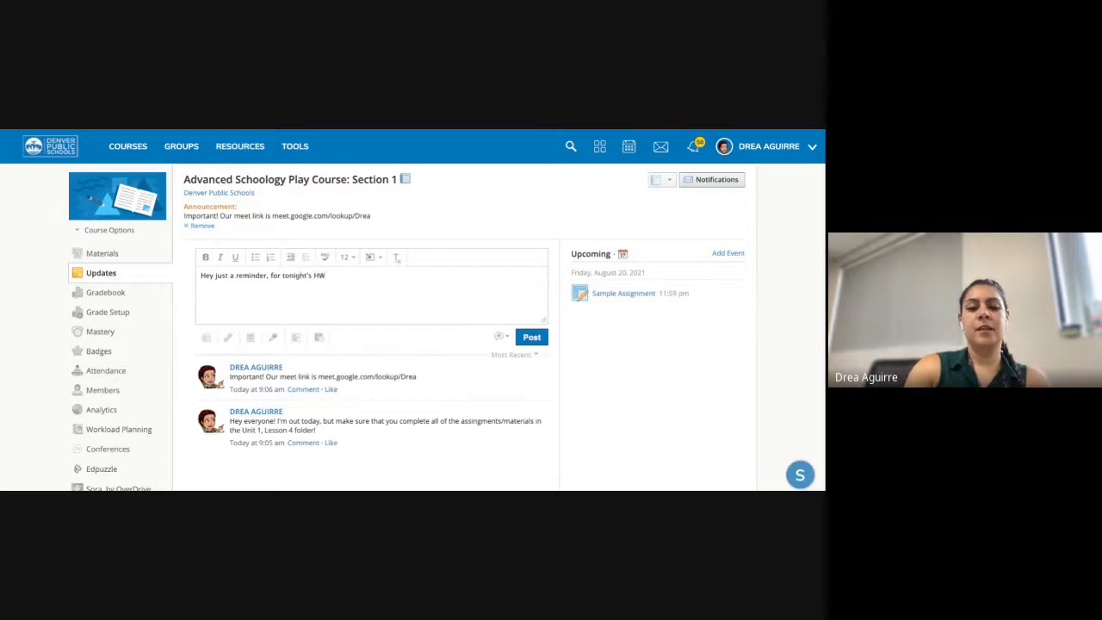
text(please read)
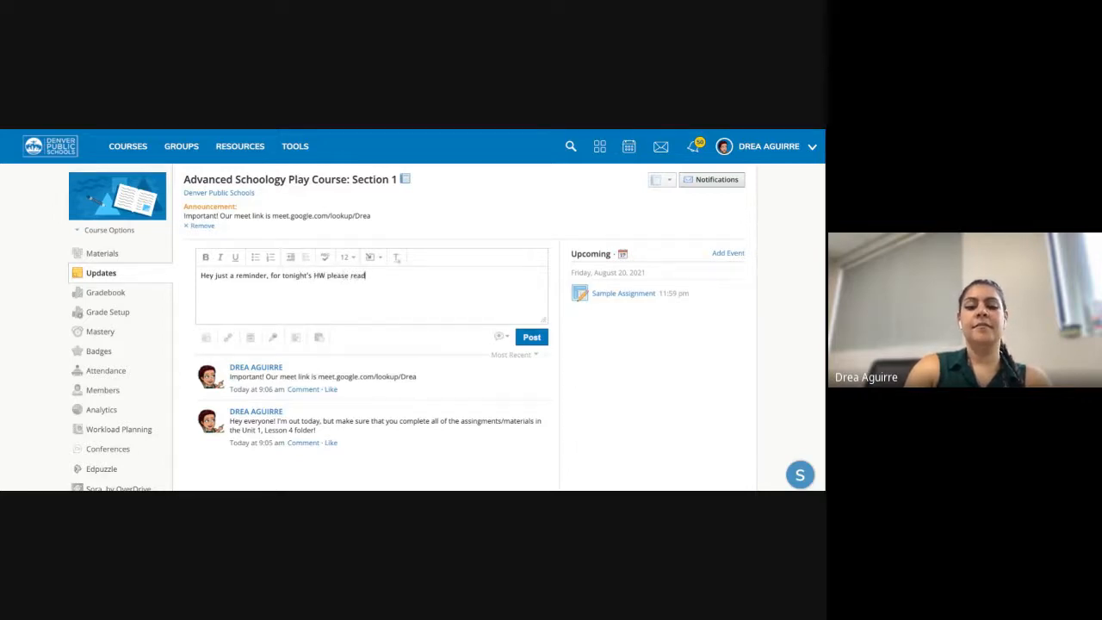
text( the arti)
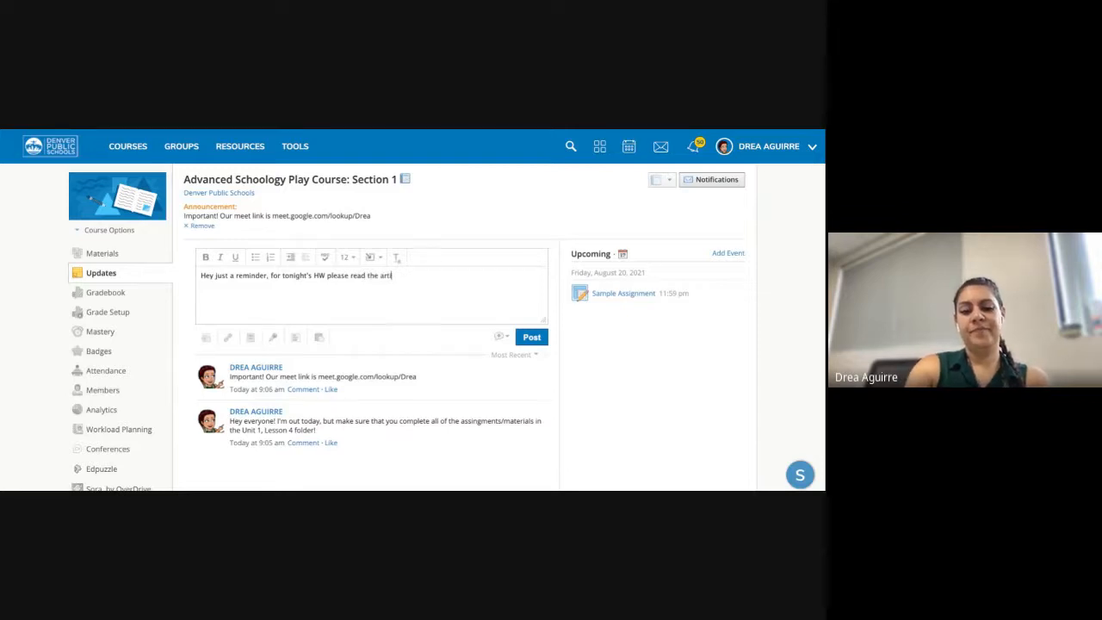
text(cle)
click(227, 336)
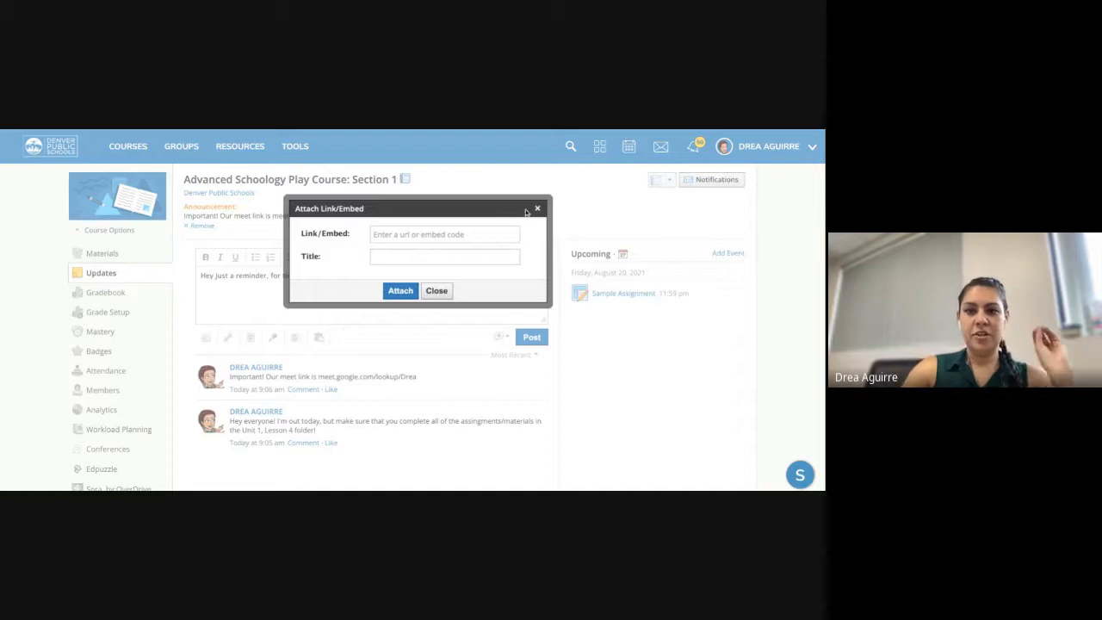
- Attach a google.com link titled 'Article' to the reminder and post it
click(456, 233)
text(goog)
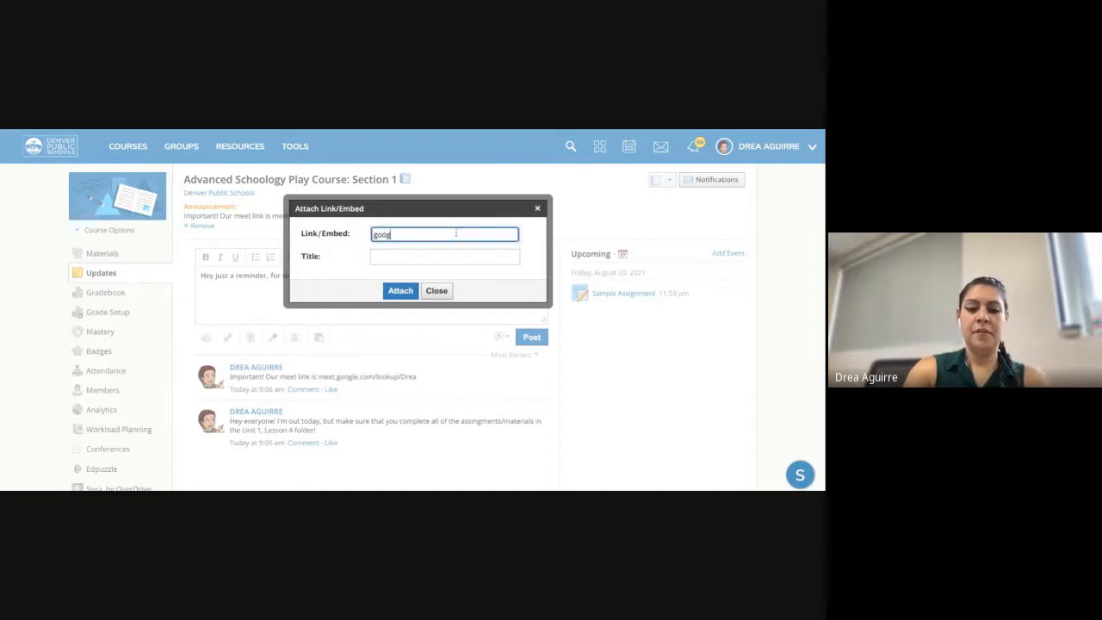
text(le.com)
click(474, 257)
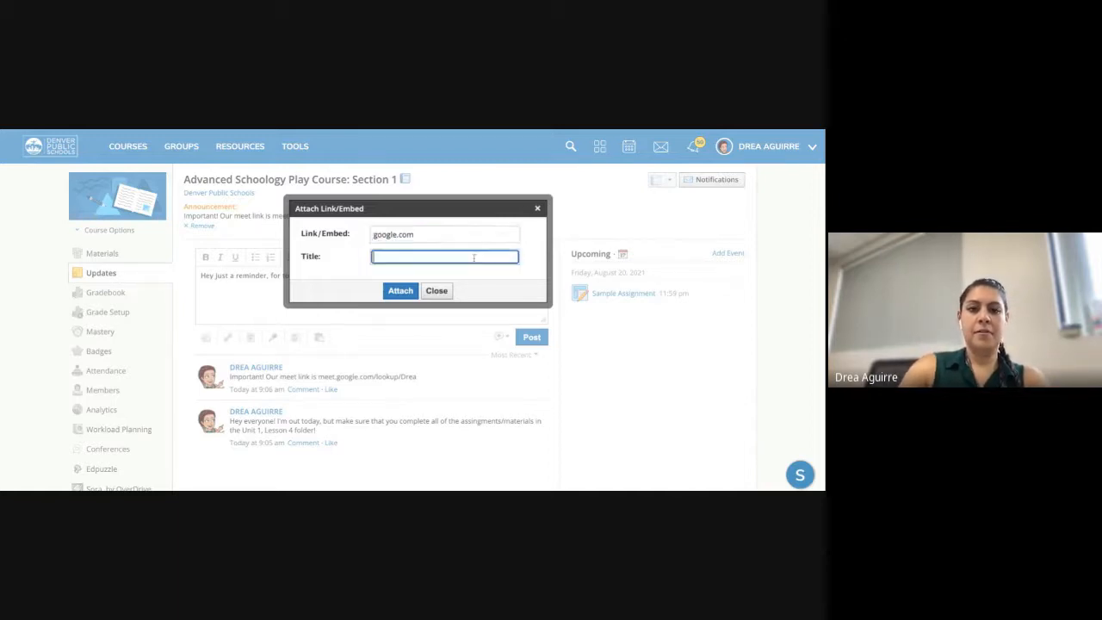
click(401, 292)
click(531, 385)
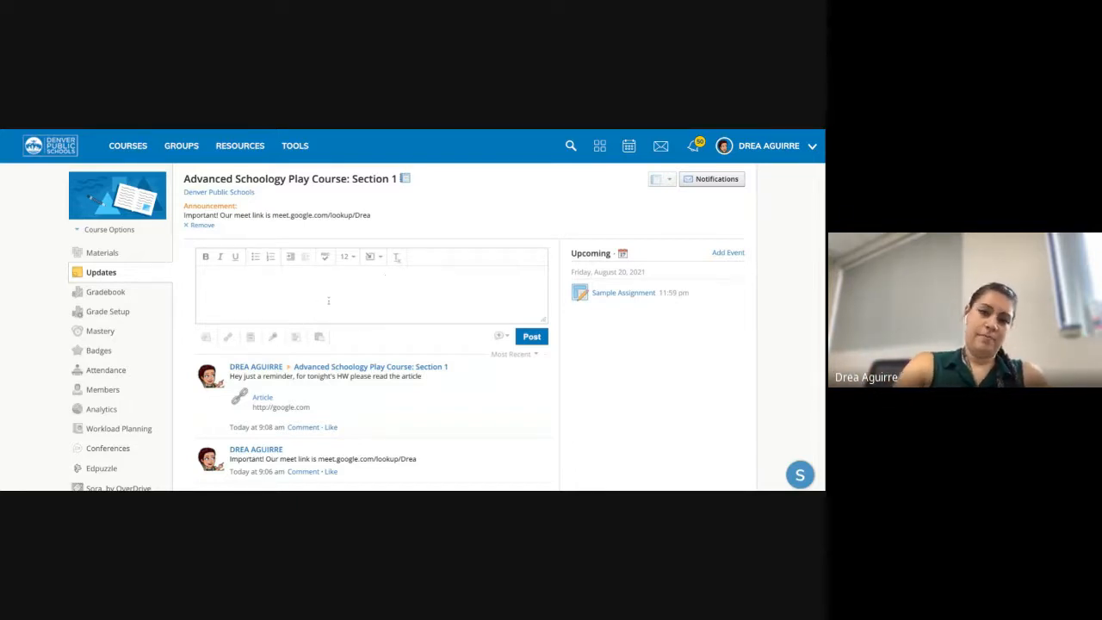
- Add a poll with two blank answer fields to a new update and return to its text box
click(295, 336)
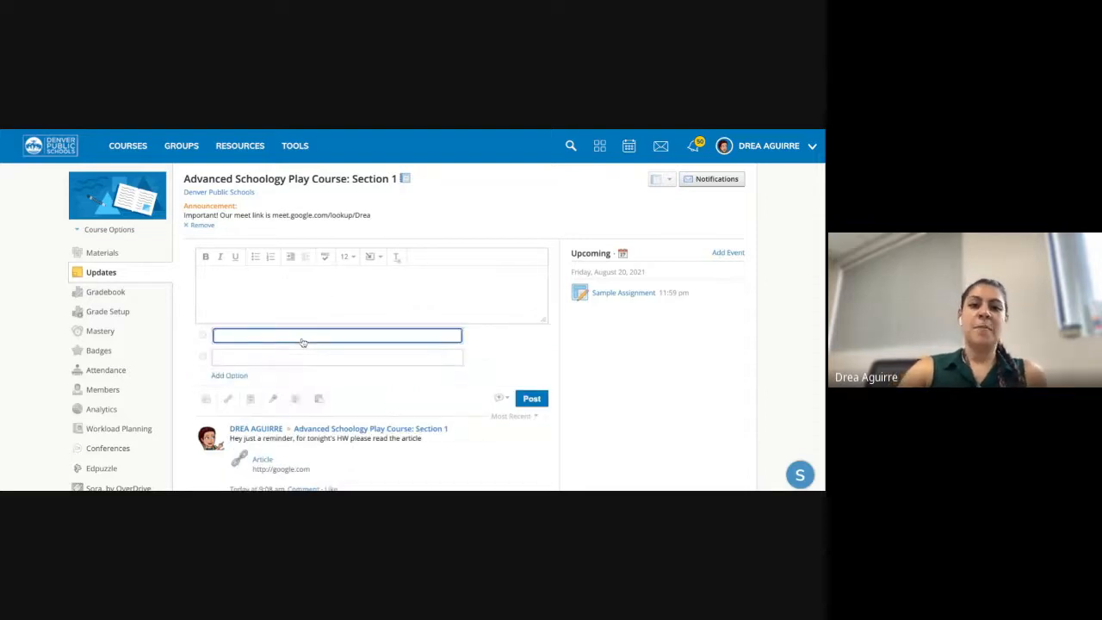
click(288, 281)
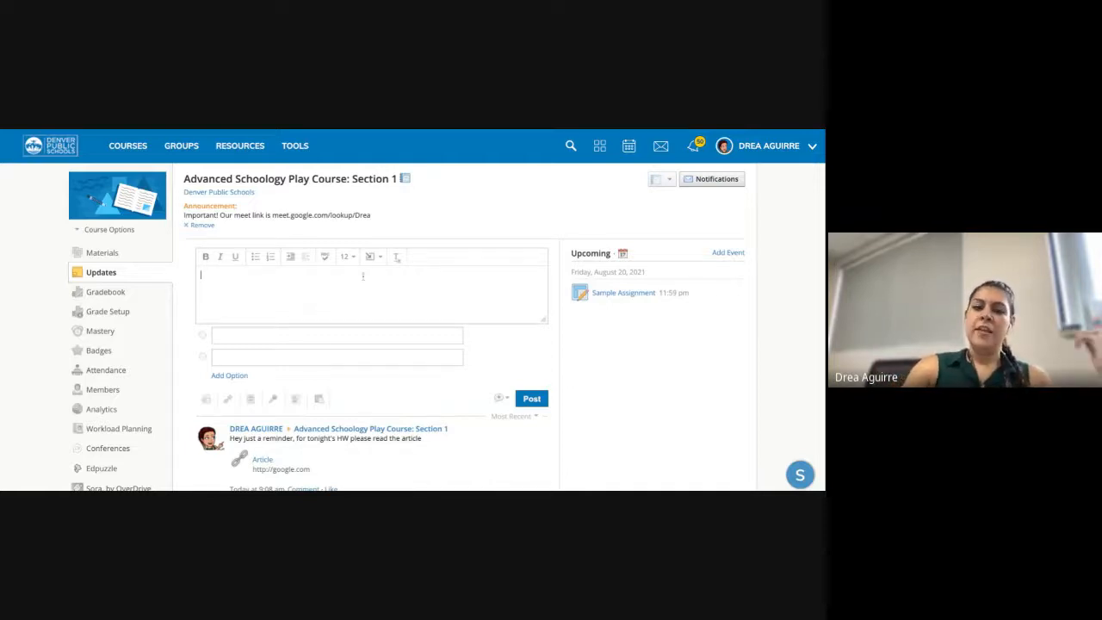
click(353, 303)
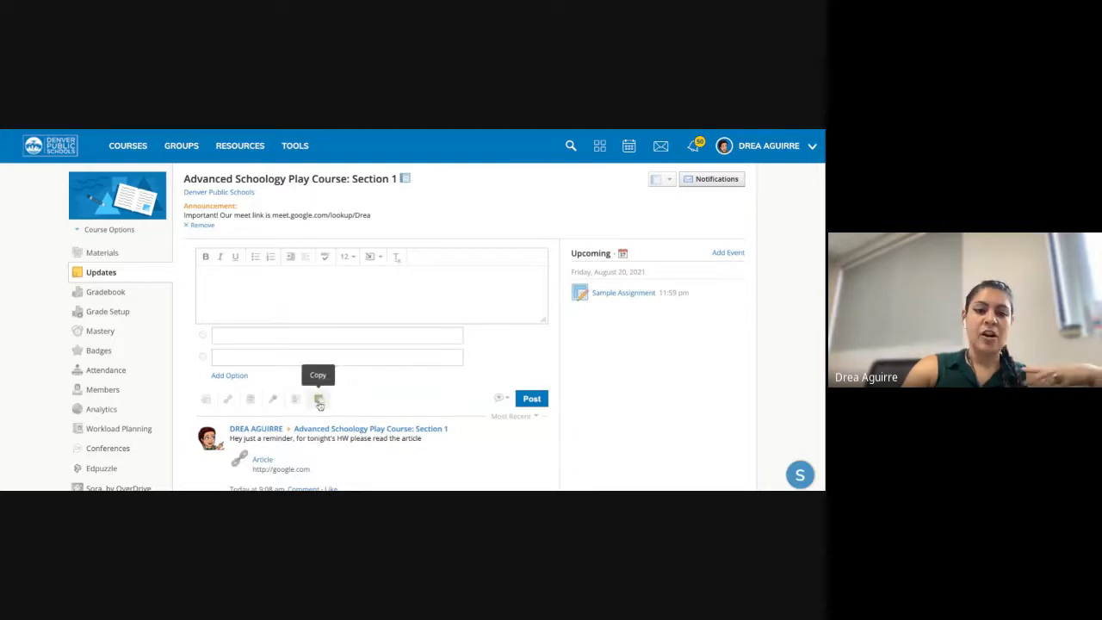
scroll(319, 405, down, 3)
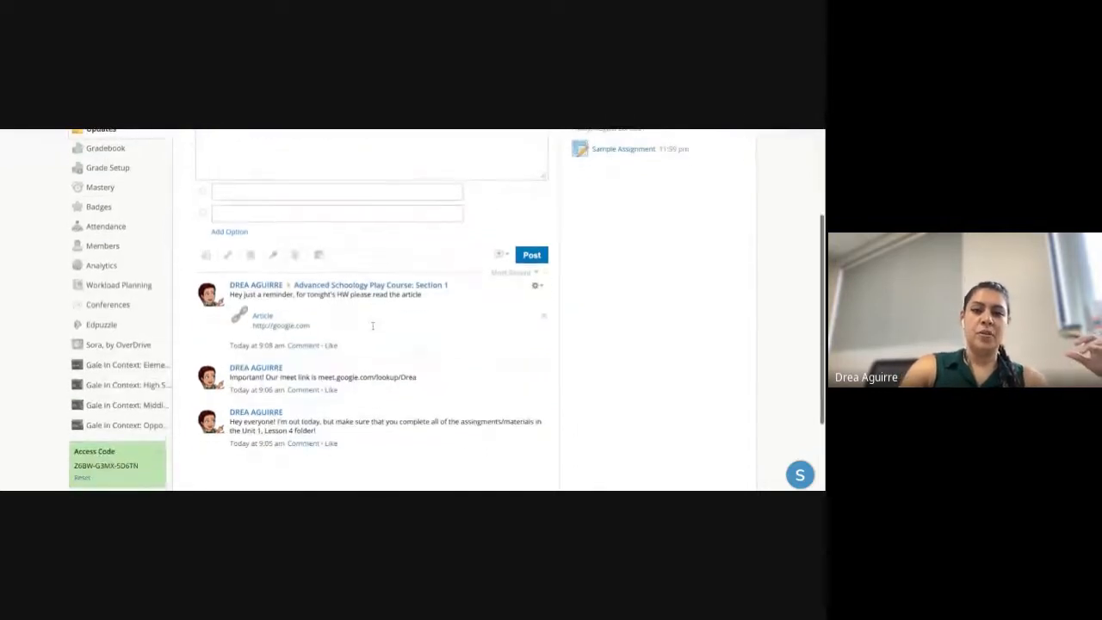
click(537, 287)
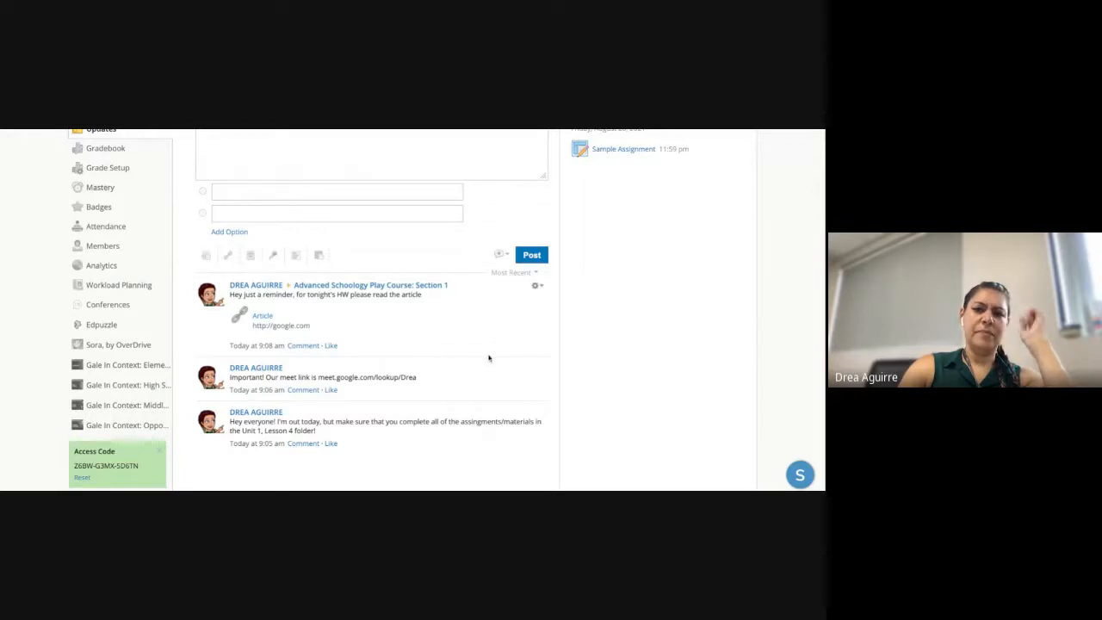
click(537, 368)
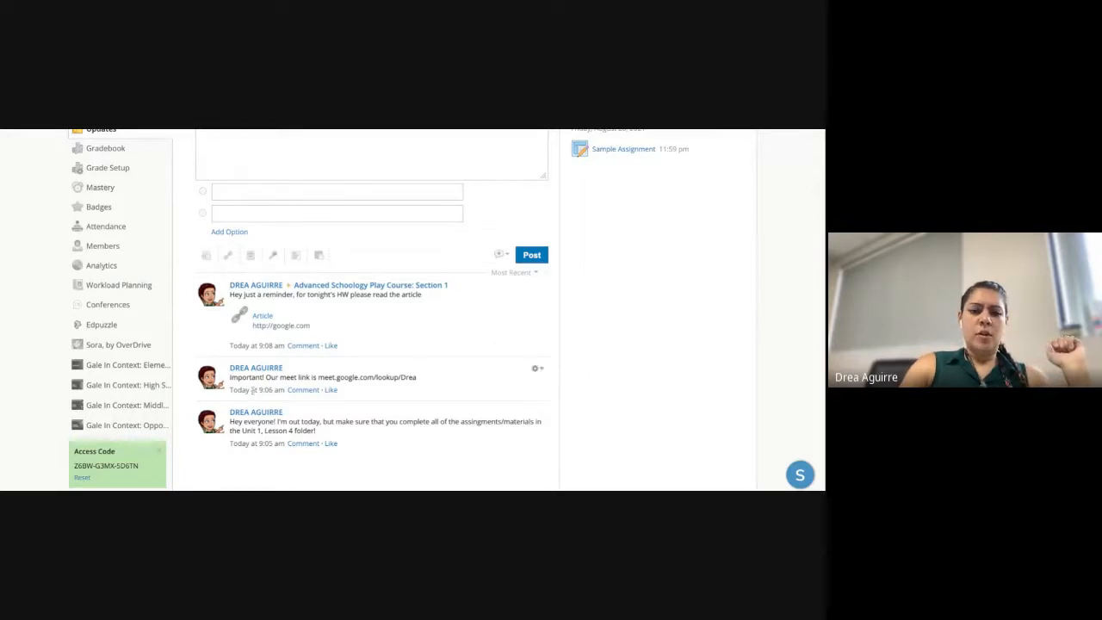
scroll(134, 268, up, 3)
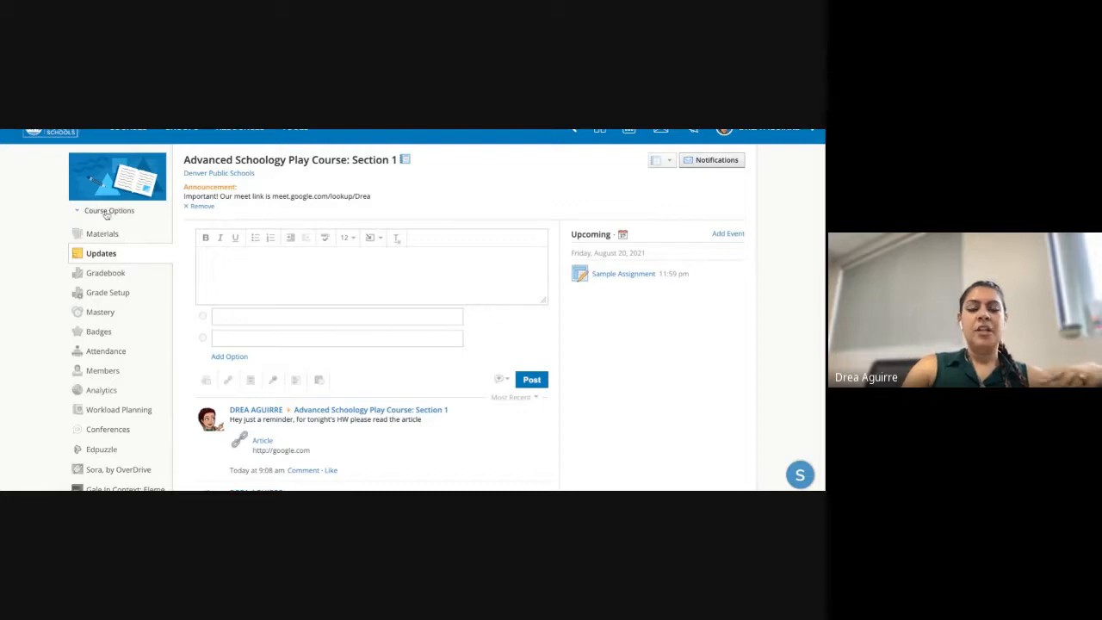
scroll(206, 222, up, 1)
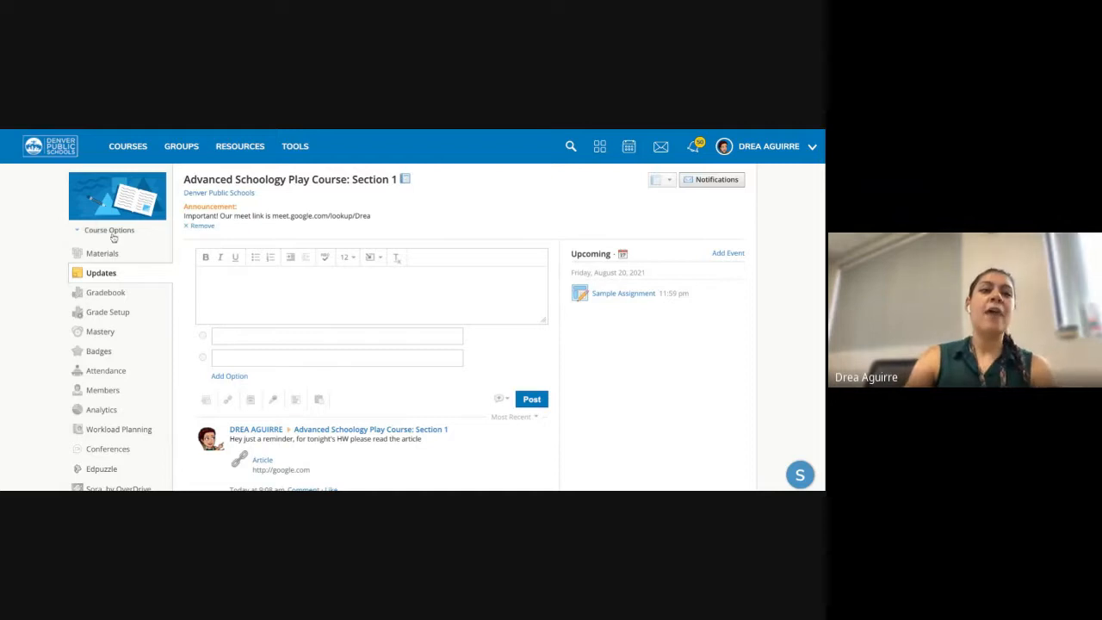
- Open the sample course from Courses and show its Section 1 member list with grading groups
click(123, 391)
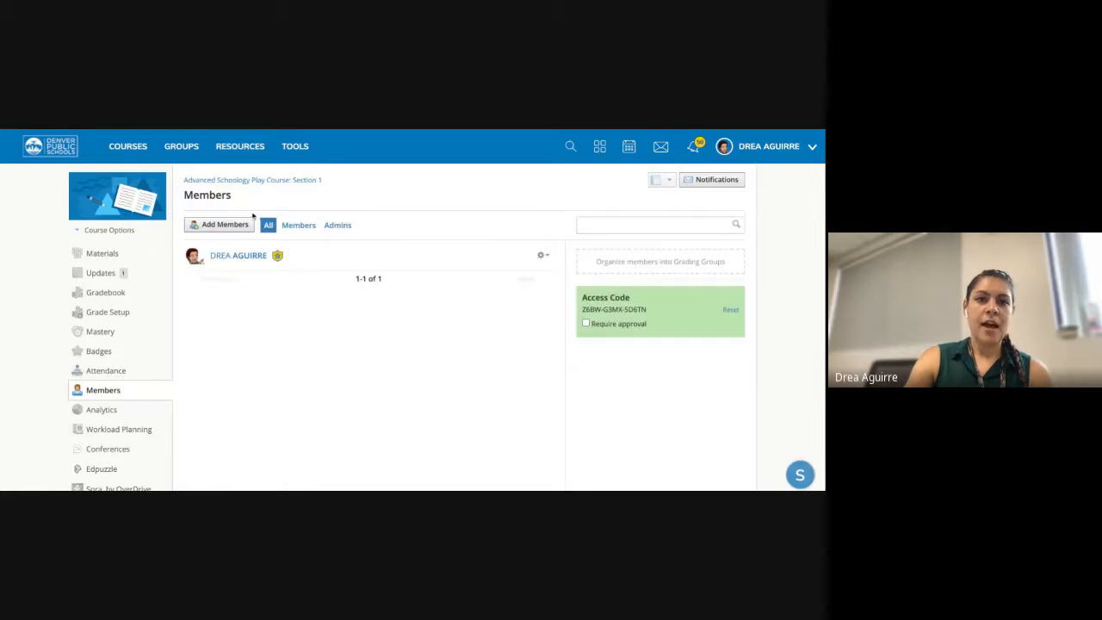
click(140, 147)
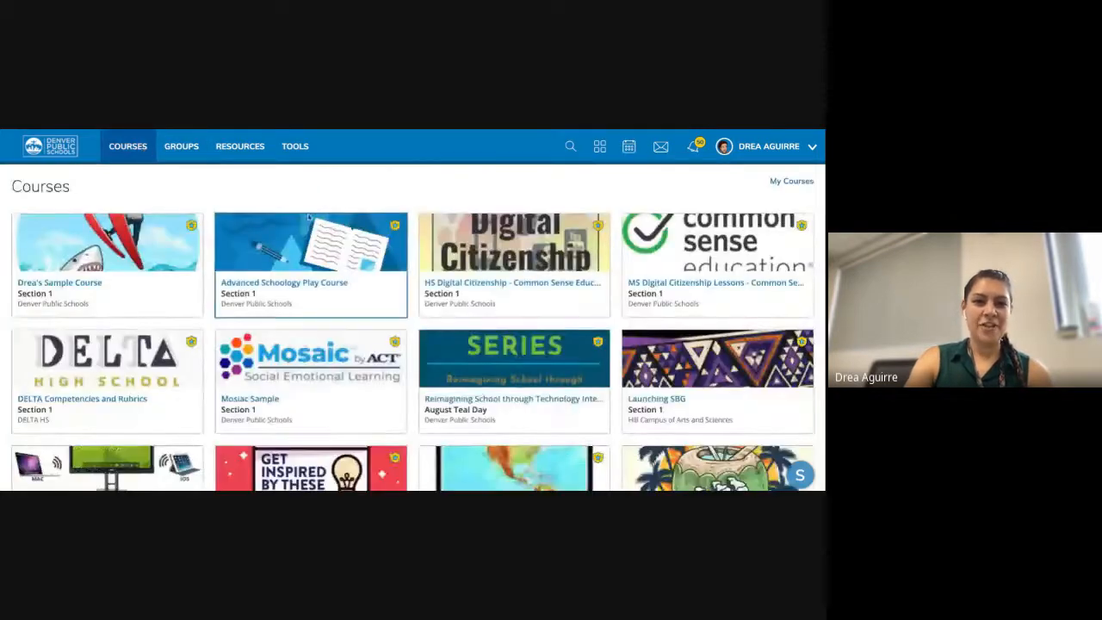
click(155, 250)
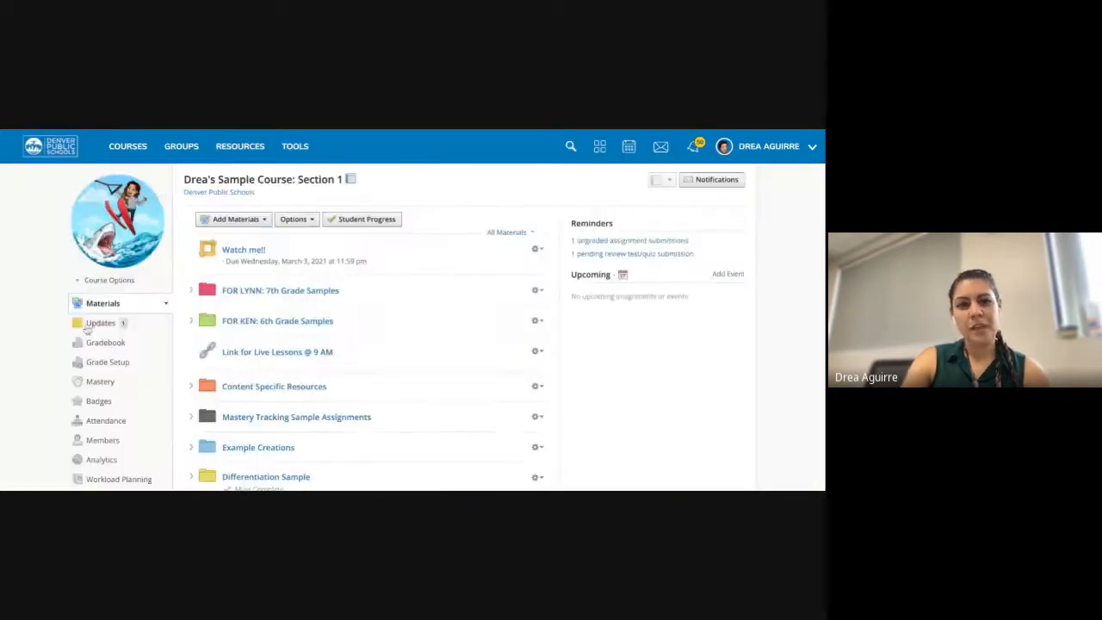
click(99, 439)
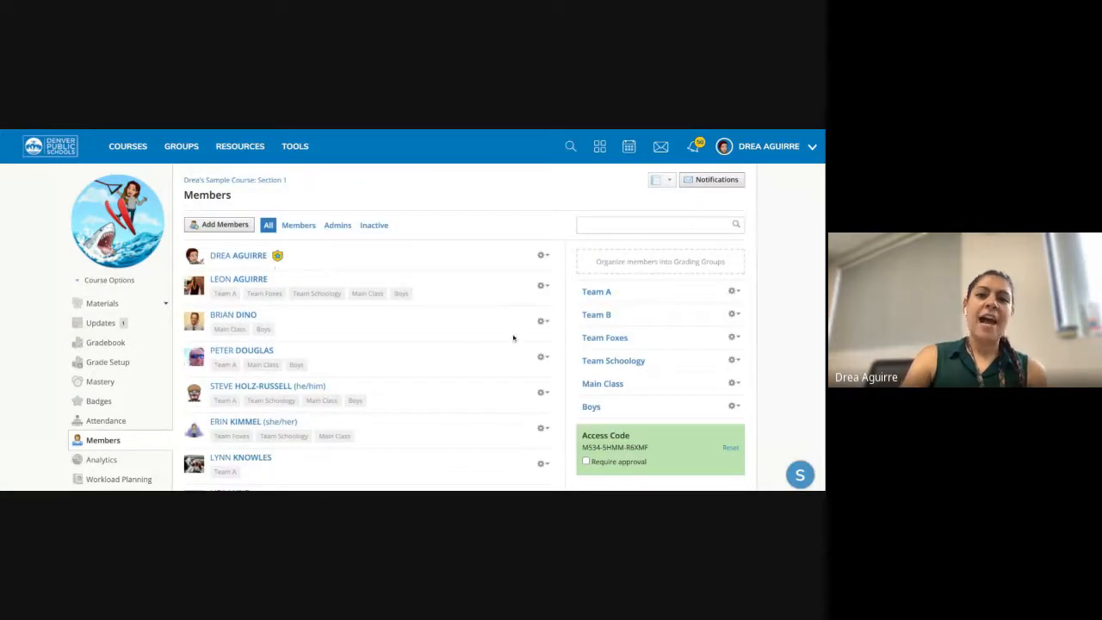
click(543, 286)
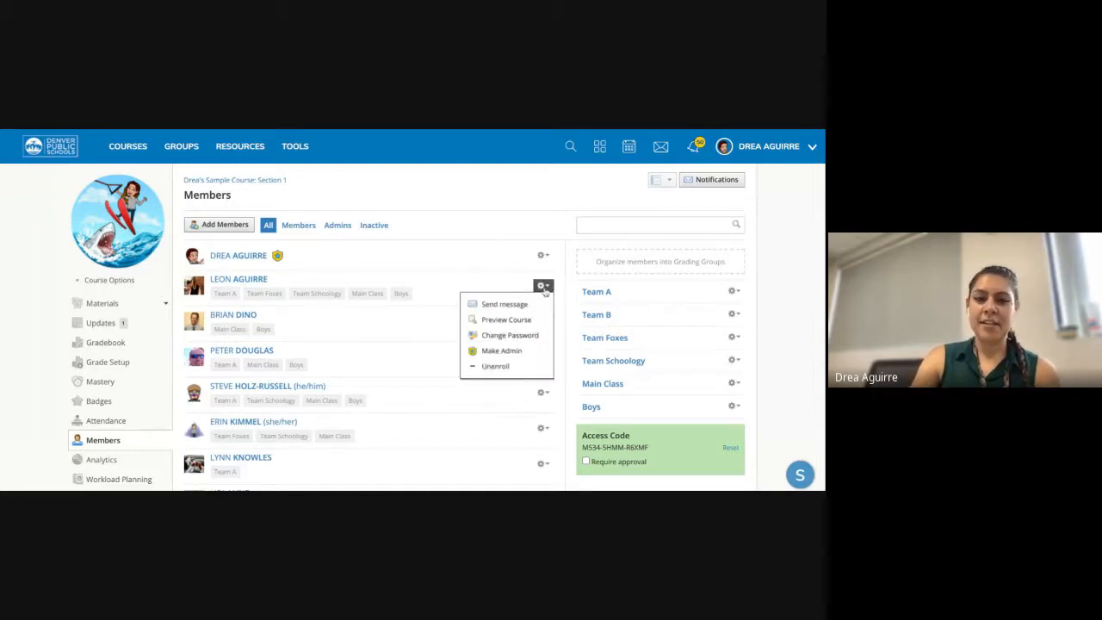
click(520, 303)
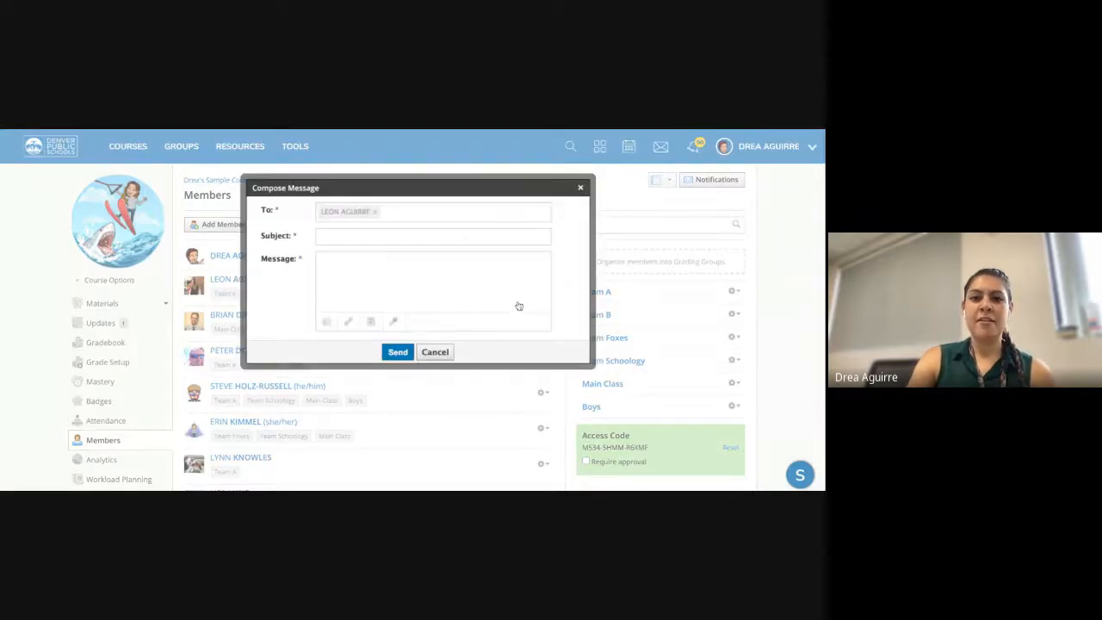
click(419, 234)
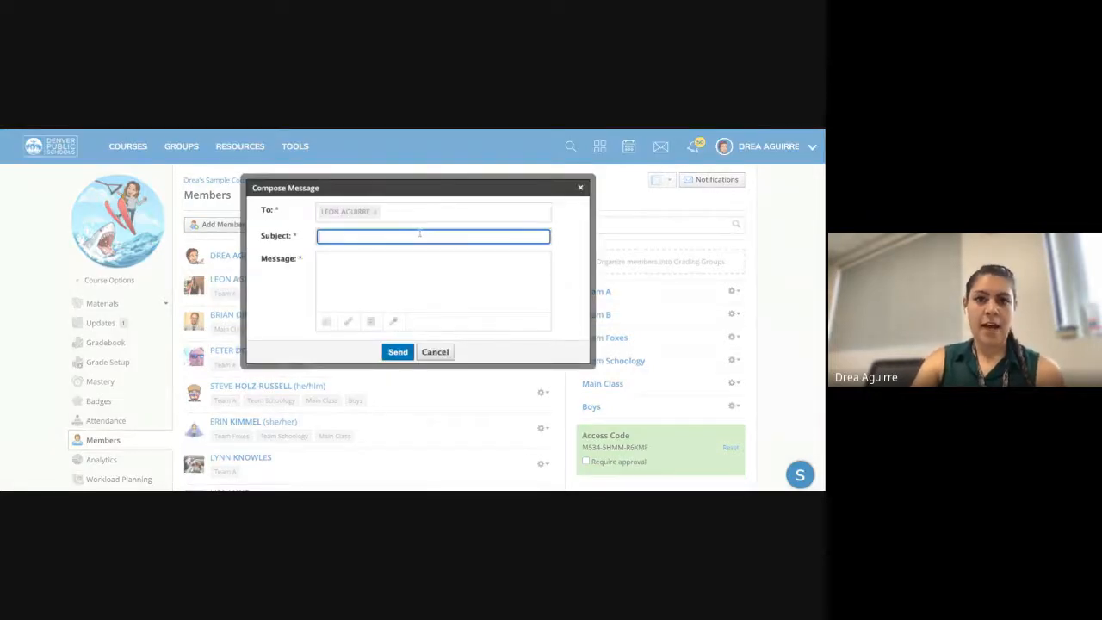
text(Missed )
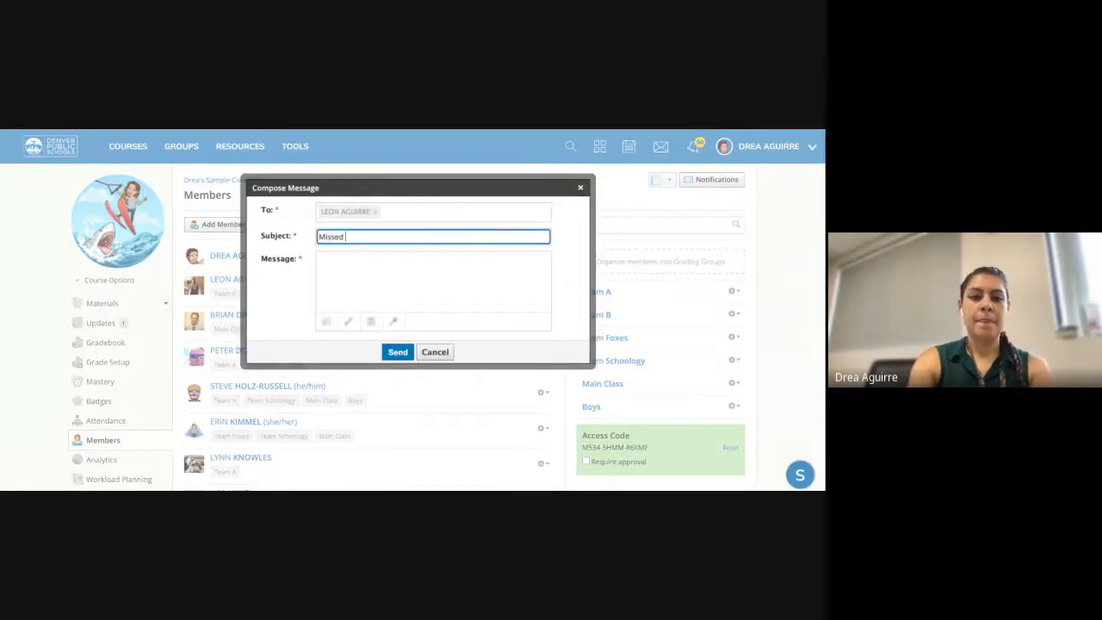
text(Class)
key(Tab)
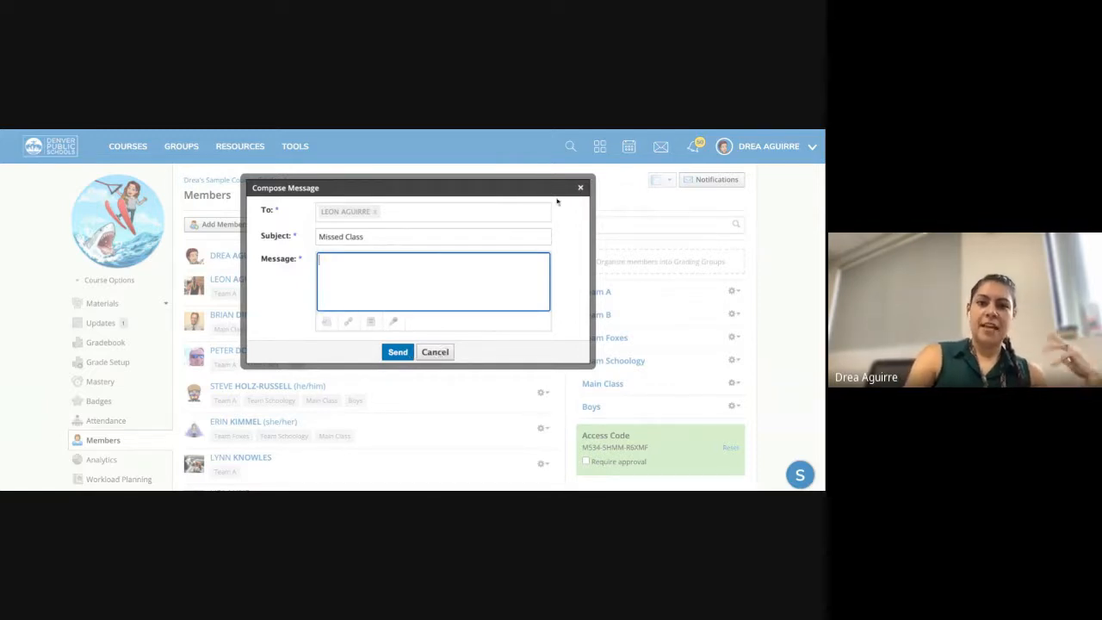
click(581, 188)
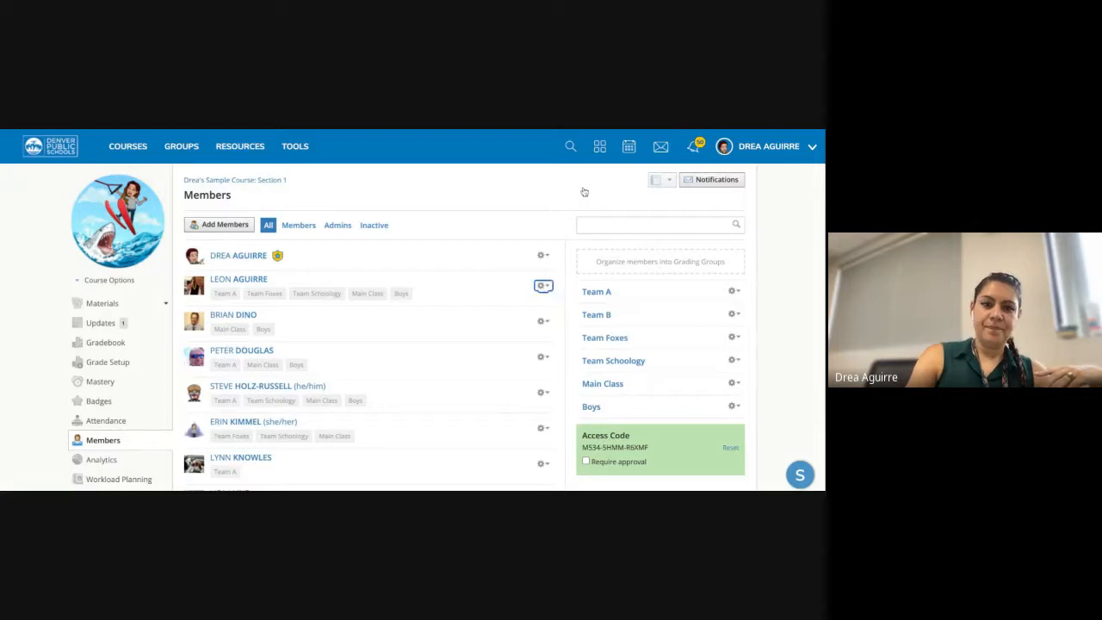
click(119, 281)
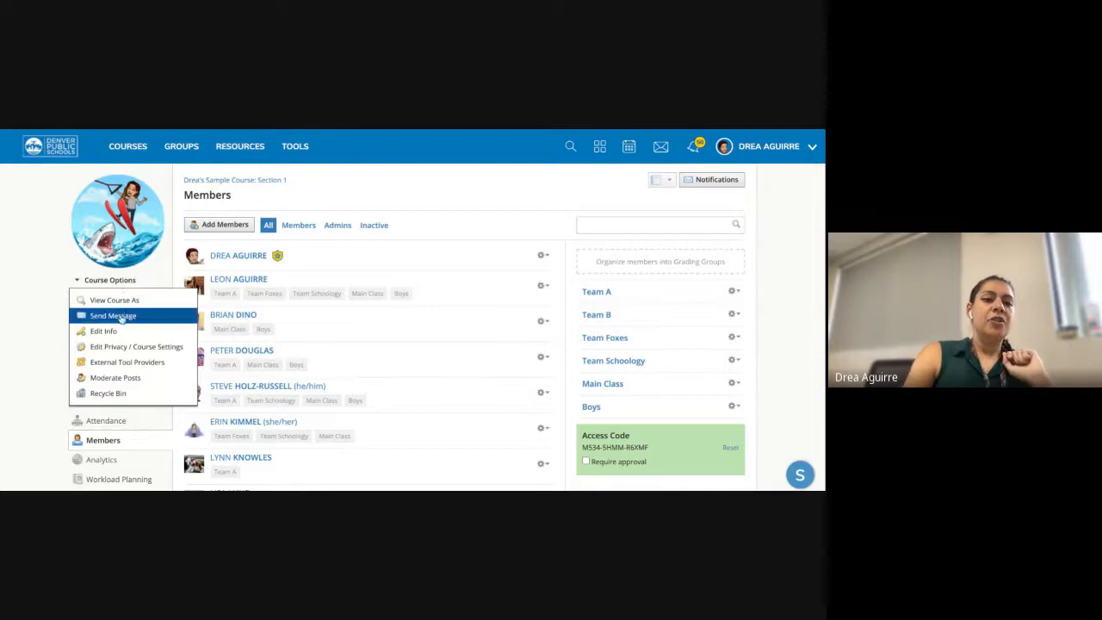
click(122, 315)
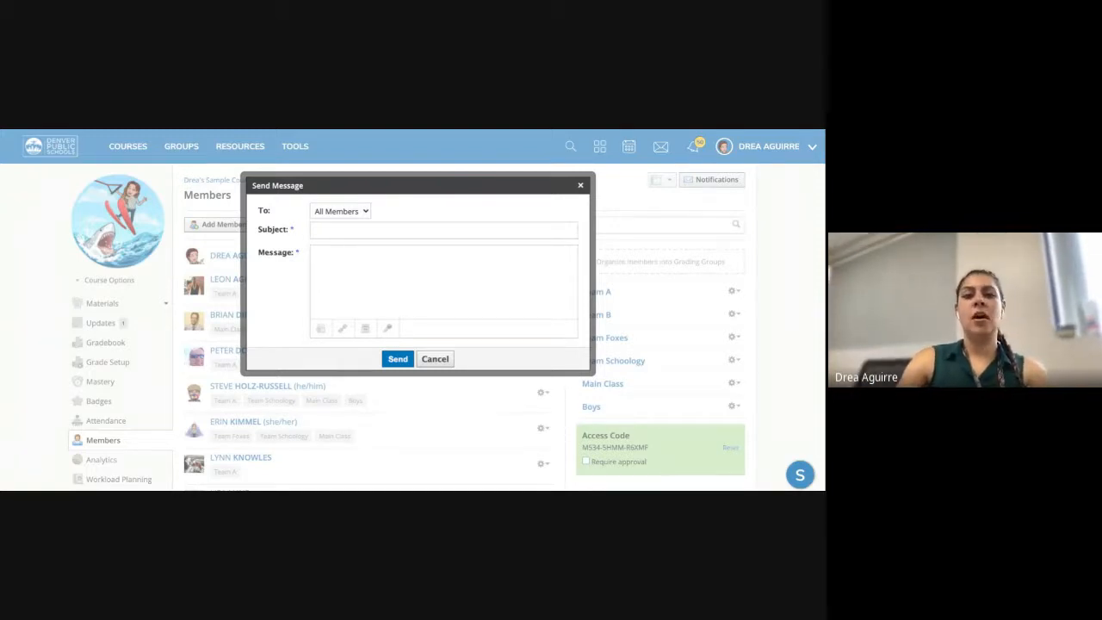
key(Tab)
key(Tab)
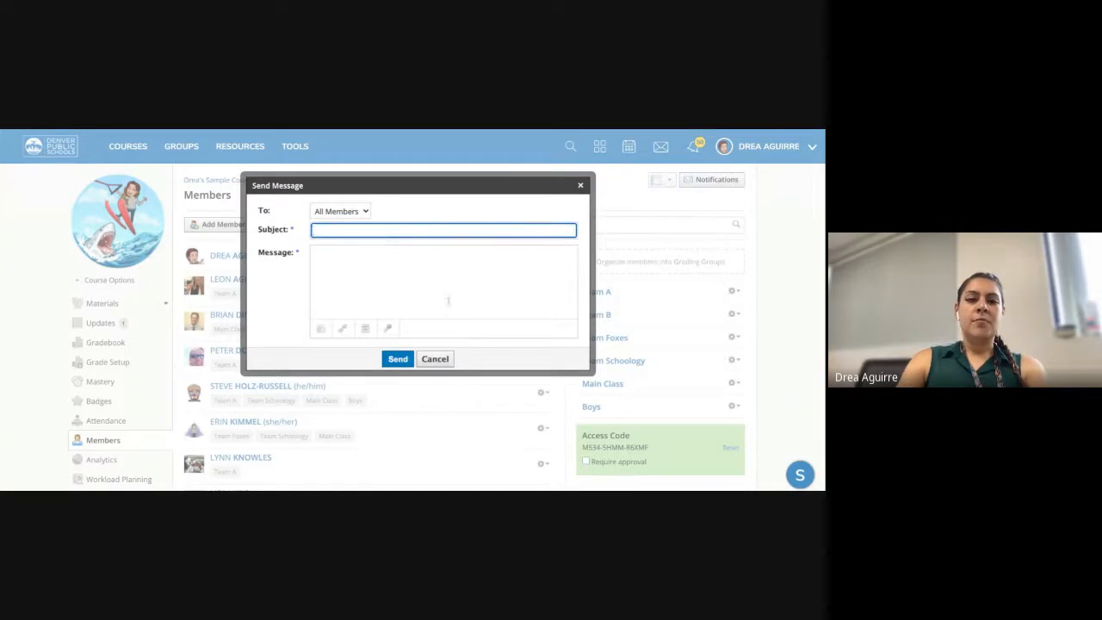
click(453, 302)
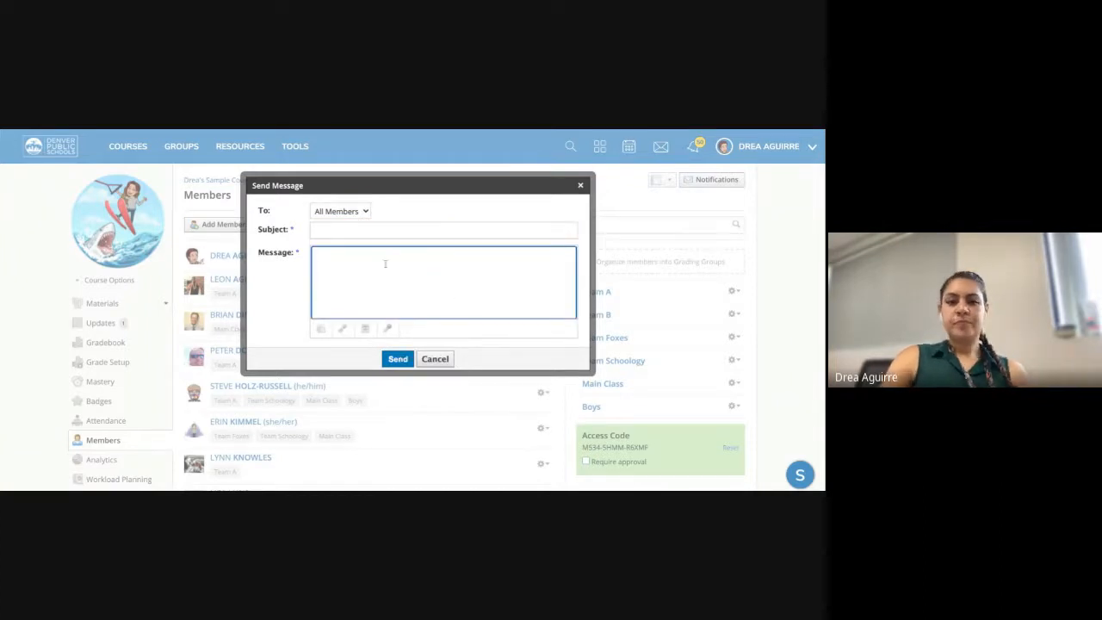
click(580, 186)
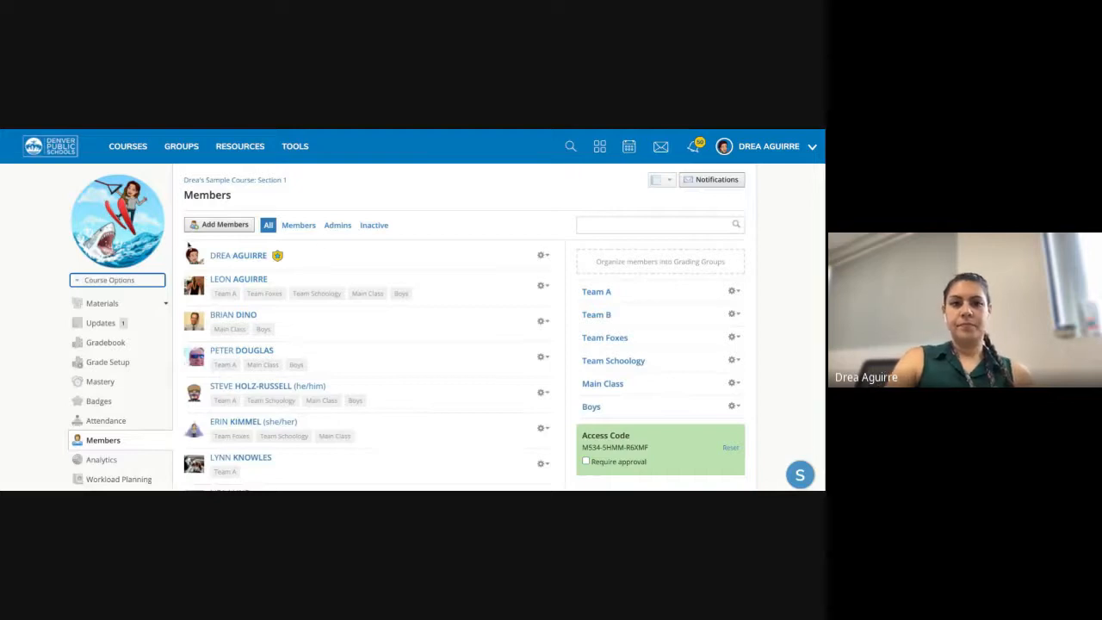
- Browse the member list, check the Team Foxes group options, and open the recent messages list
scroll(343, 360, down, 1)
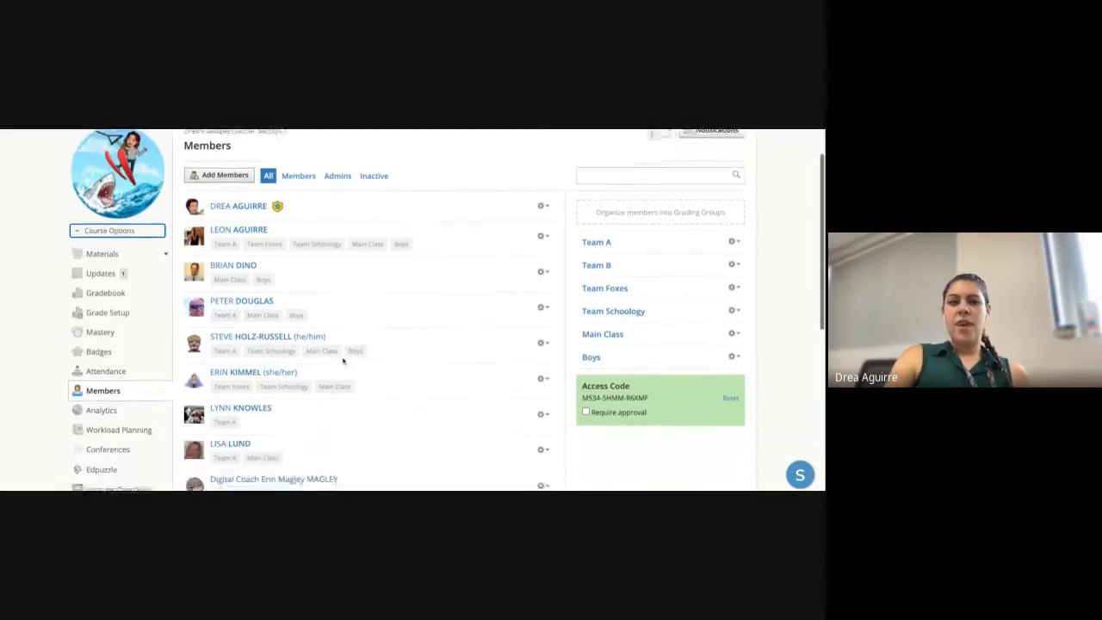
scroll(342, 360, down, 1)
scroll(342, 361, up, 3)
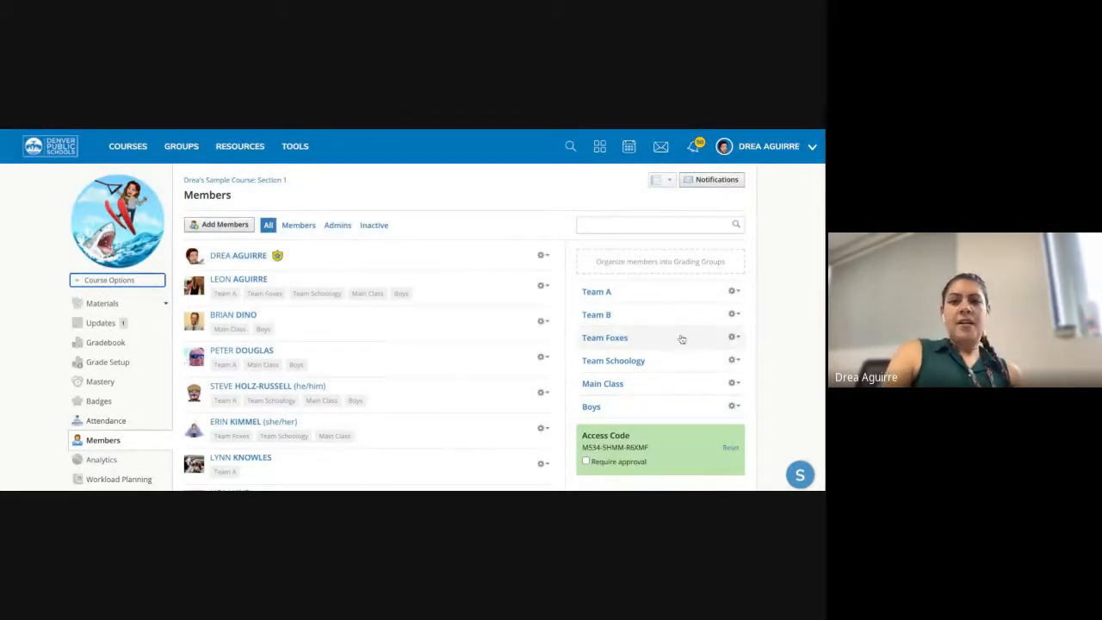
click(731, 336)
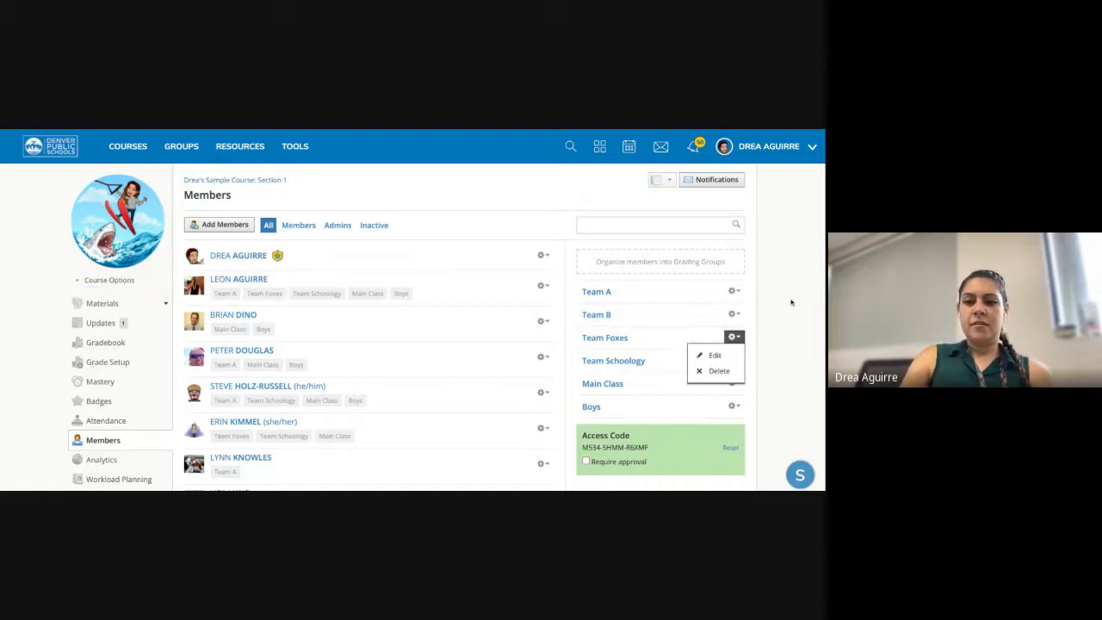
scroll(398, 370, down, 8)
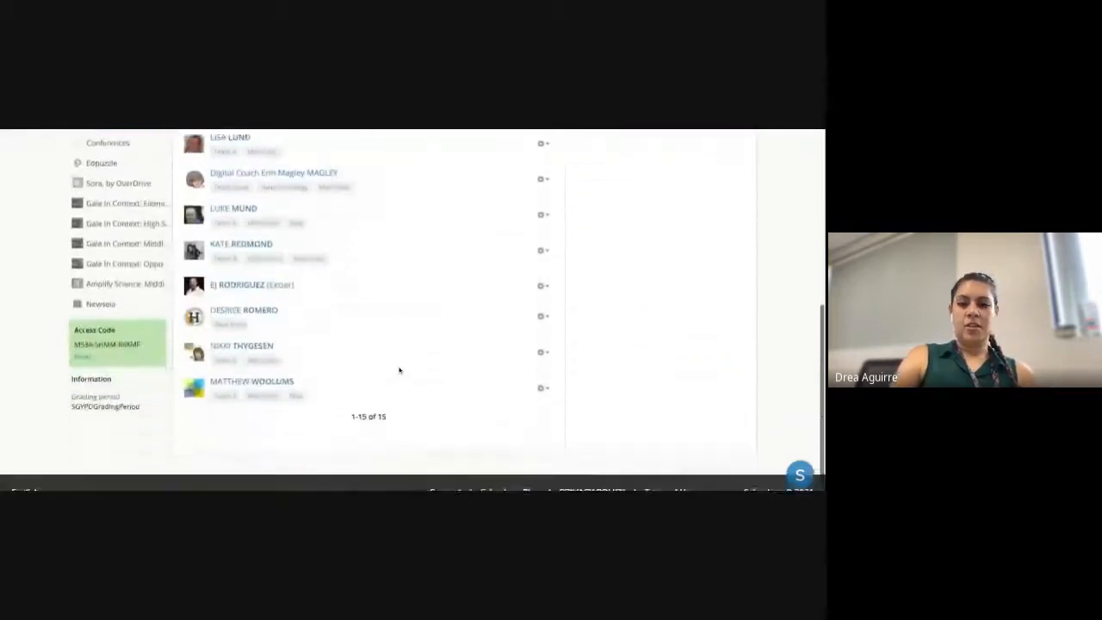
scroll(398, 370, up, 10)
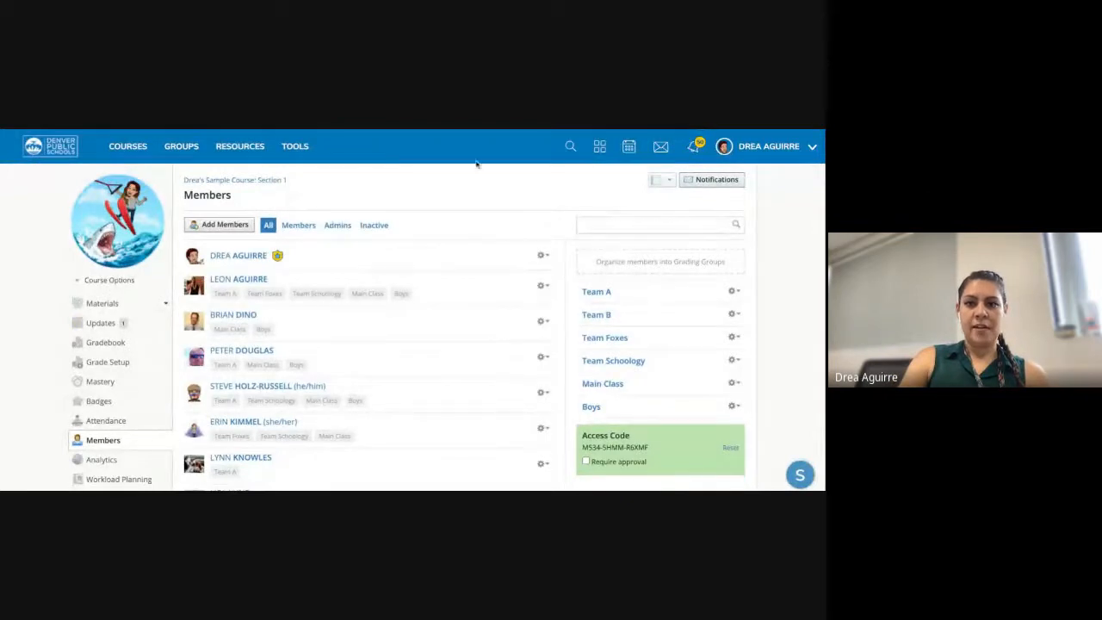
click(669, 150)
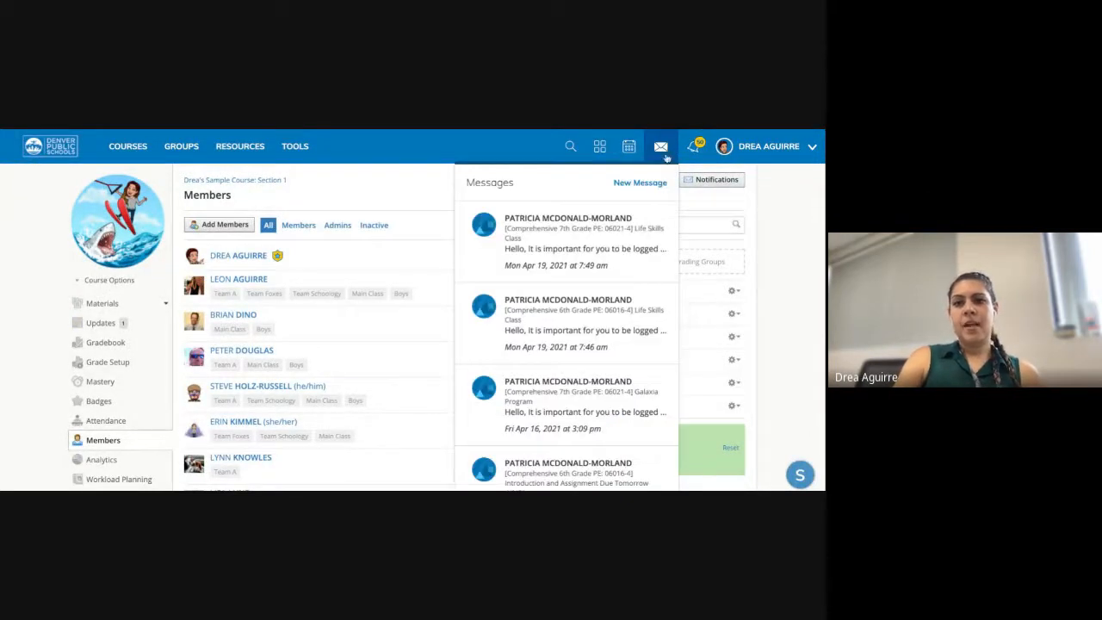
- Start a new message and search the recipient field for the student's name
click(645, 182)
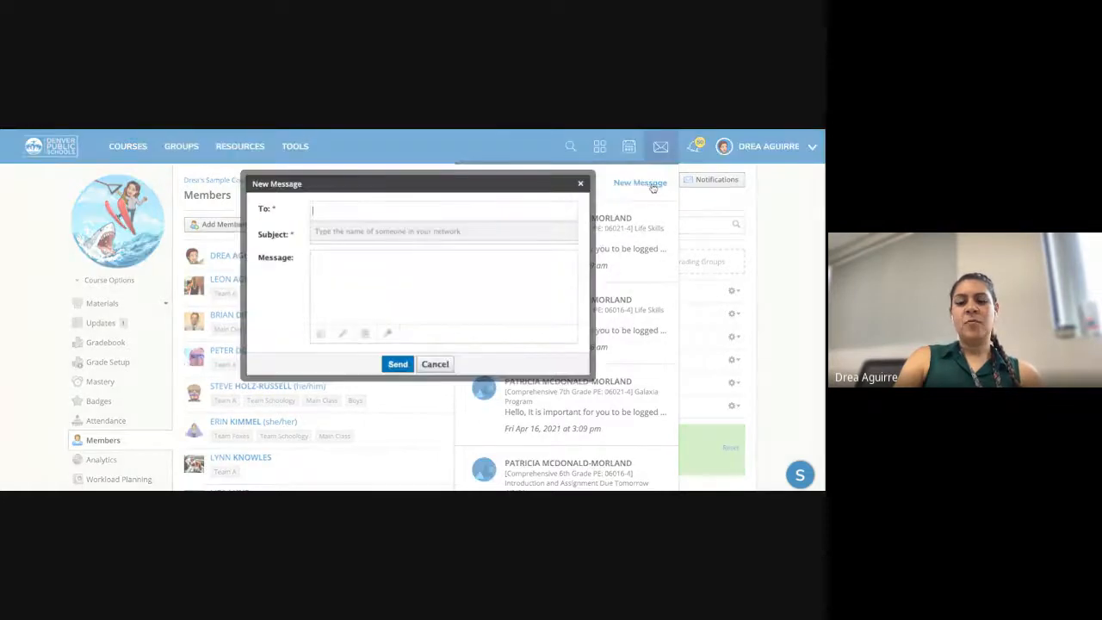
click(377, 209)
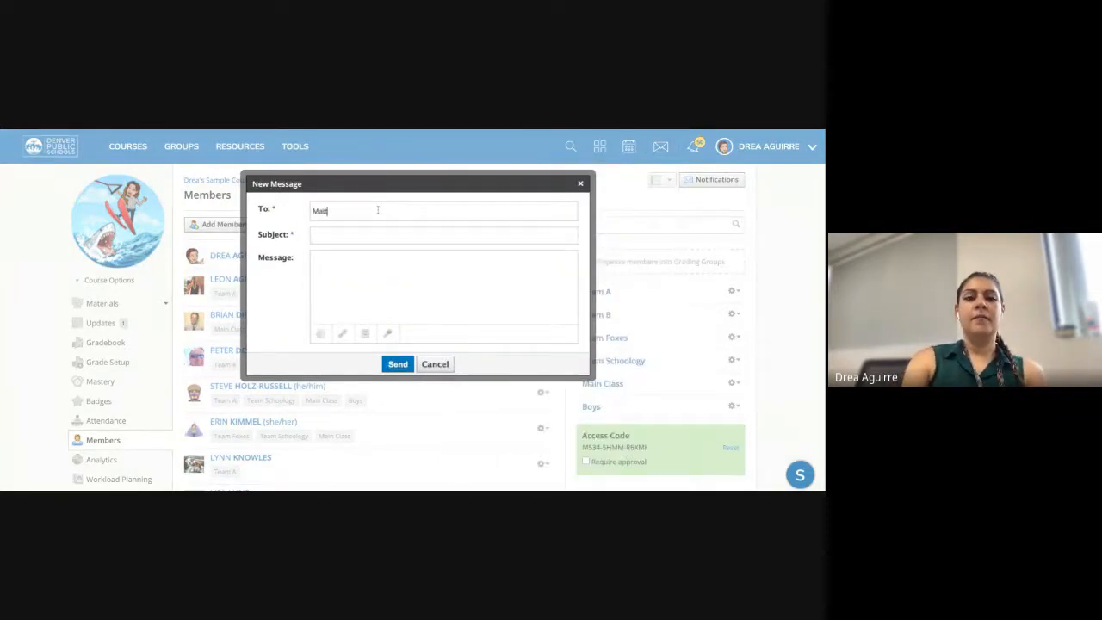
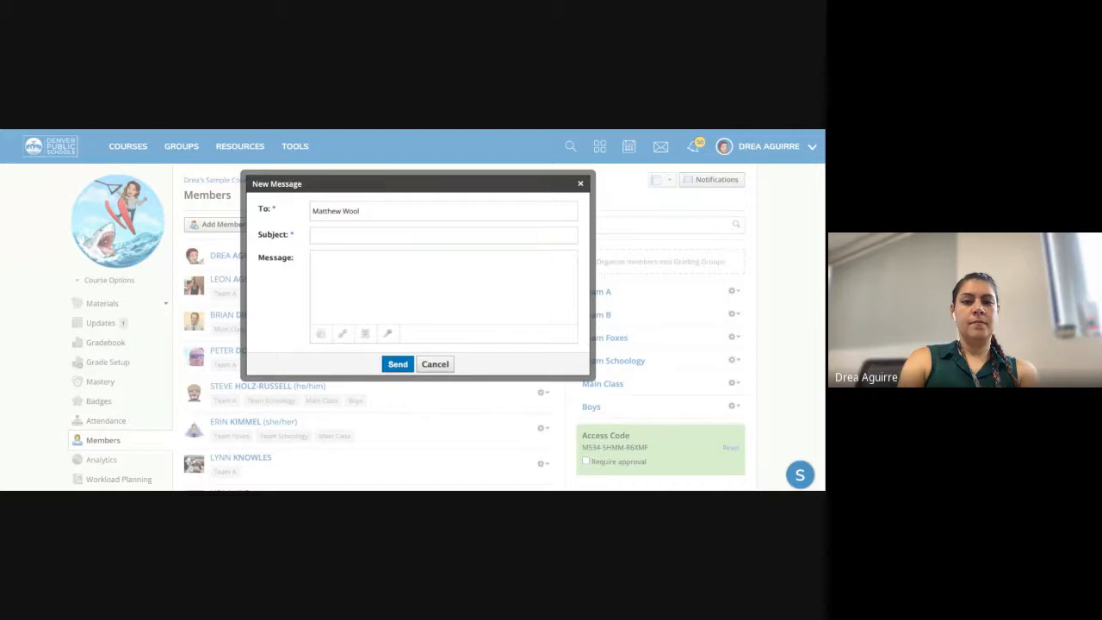
drag(342, 211, 308, 210)
key(BackSpace)
click(334, 213)
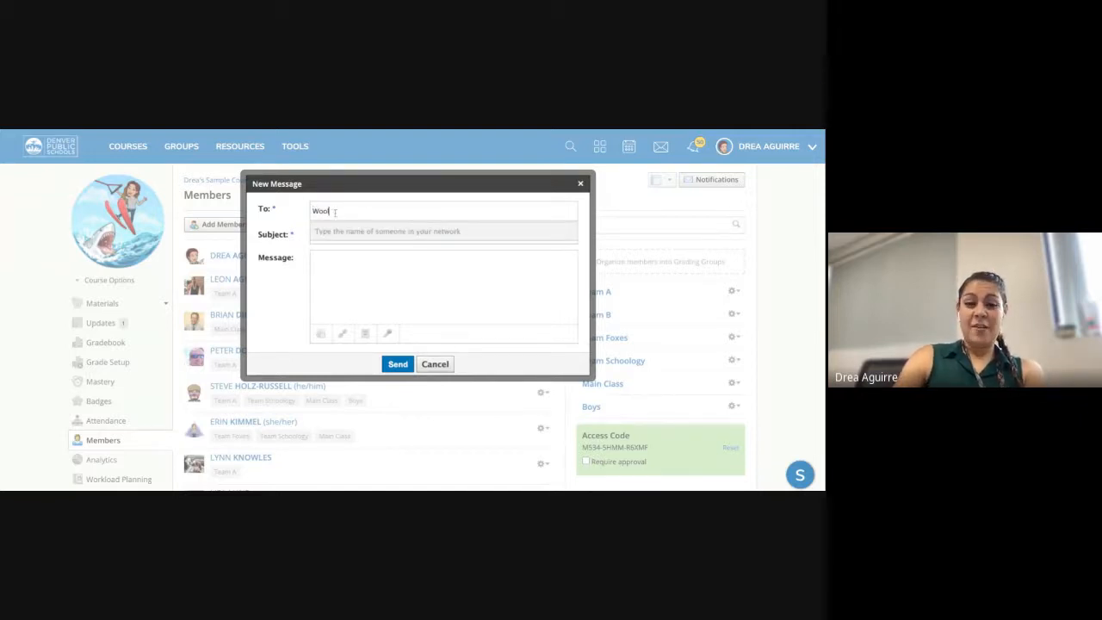
text(umy)
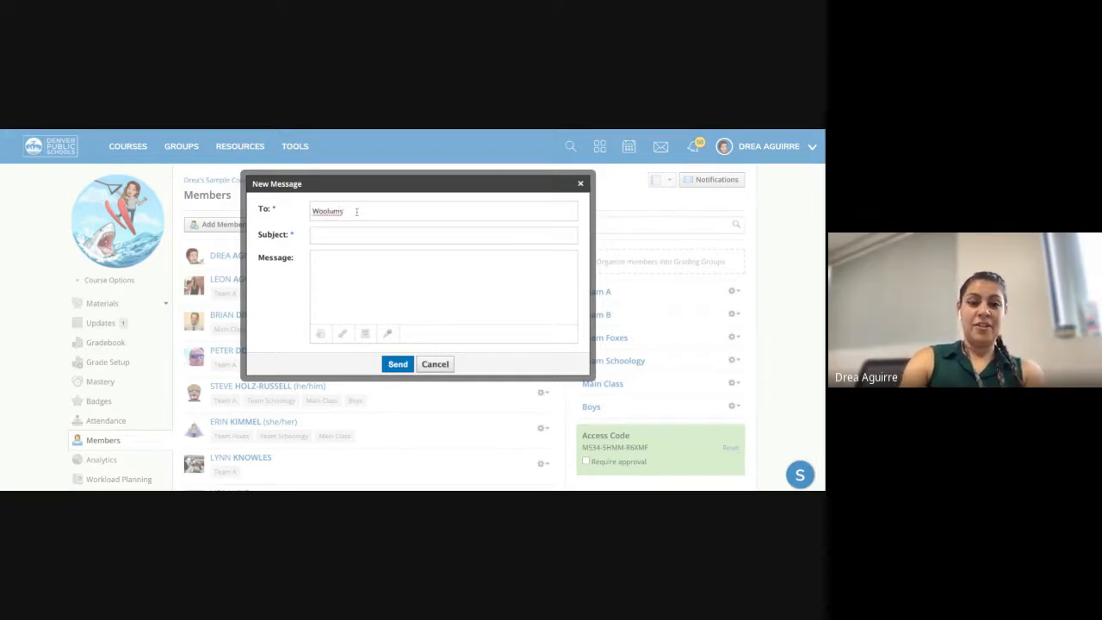
key(BackSpace)
key(BackSpace)
key(BackSpace)
key(BackSpace)
key(BackSpace)
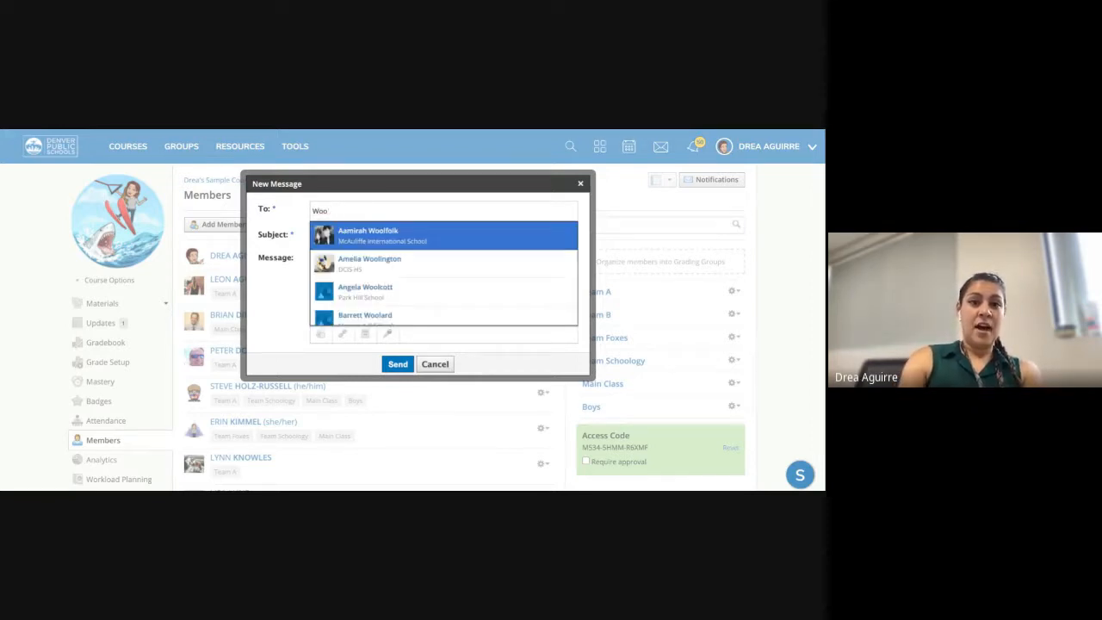
key(BackSpace)
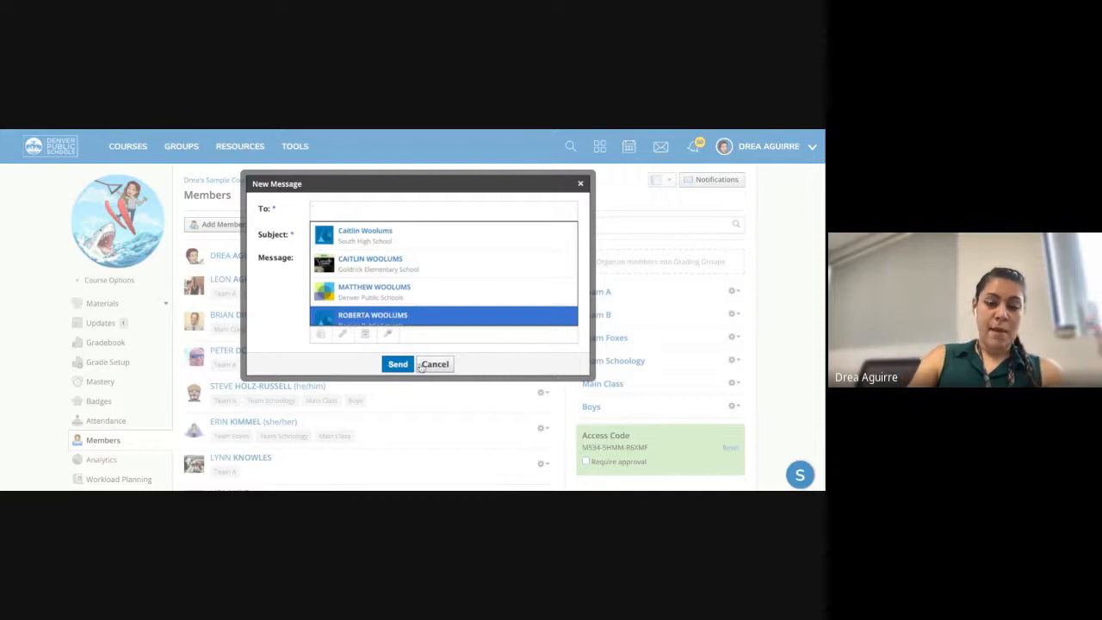
- Add the student as recipient, draft the 'Missed Class' subject, then discard the message
scroll(407, 272, down, 1)
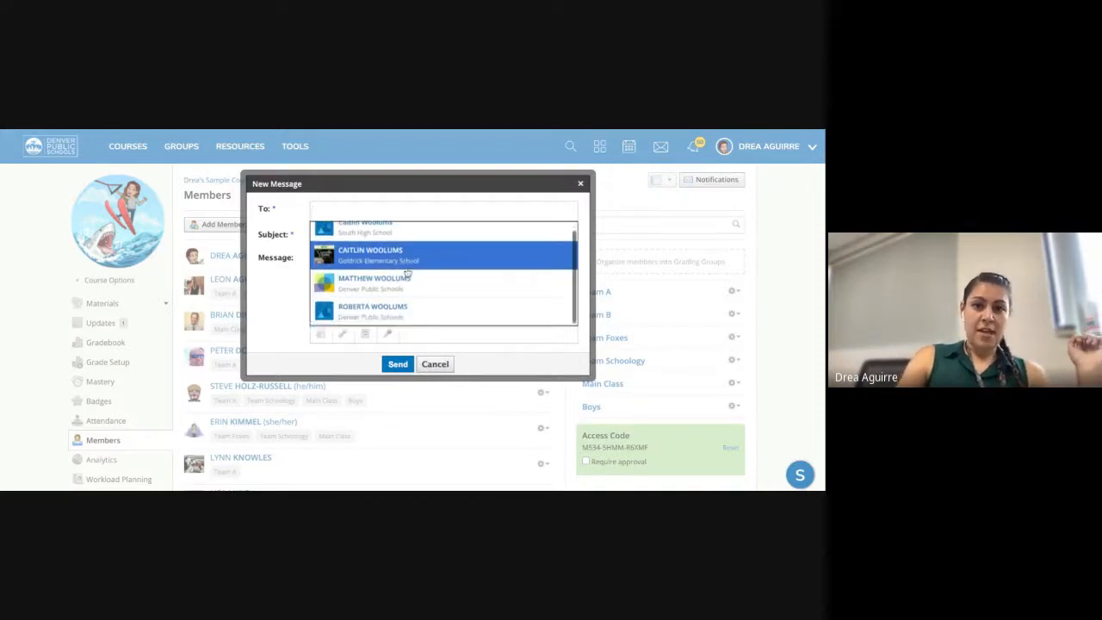
scroll(410, 283, down, 1)
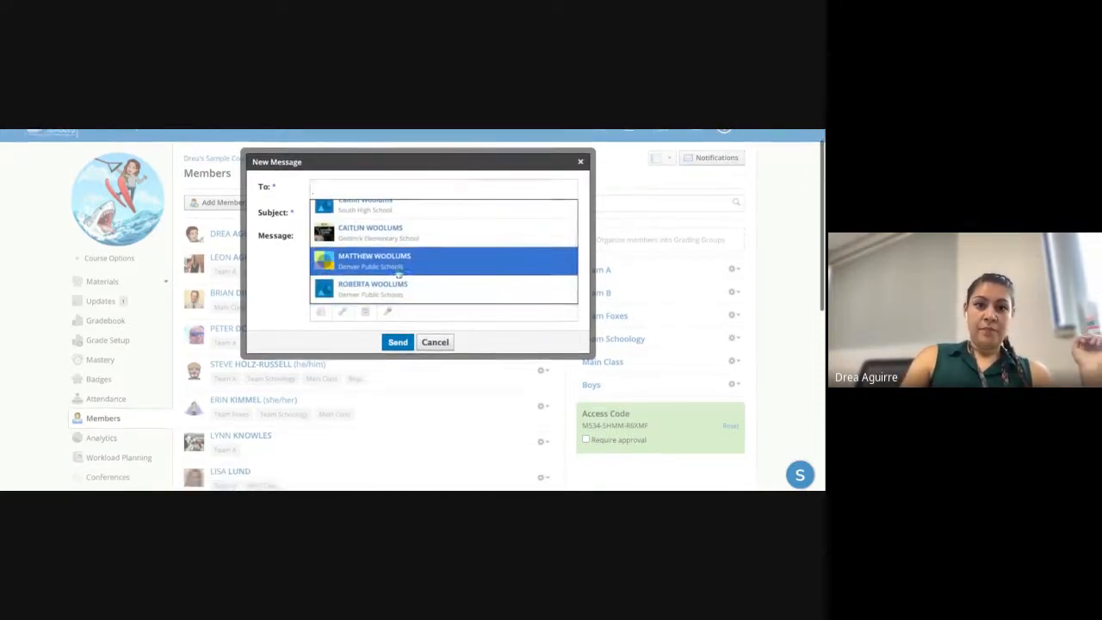
click(374, 260)
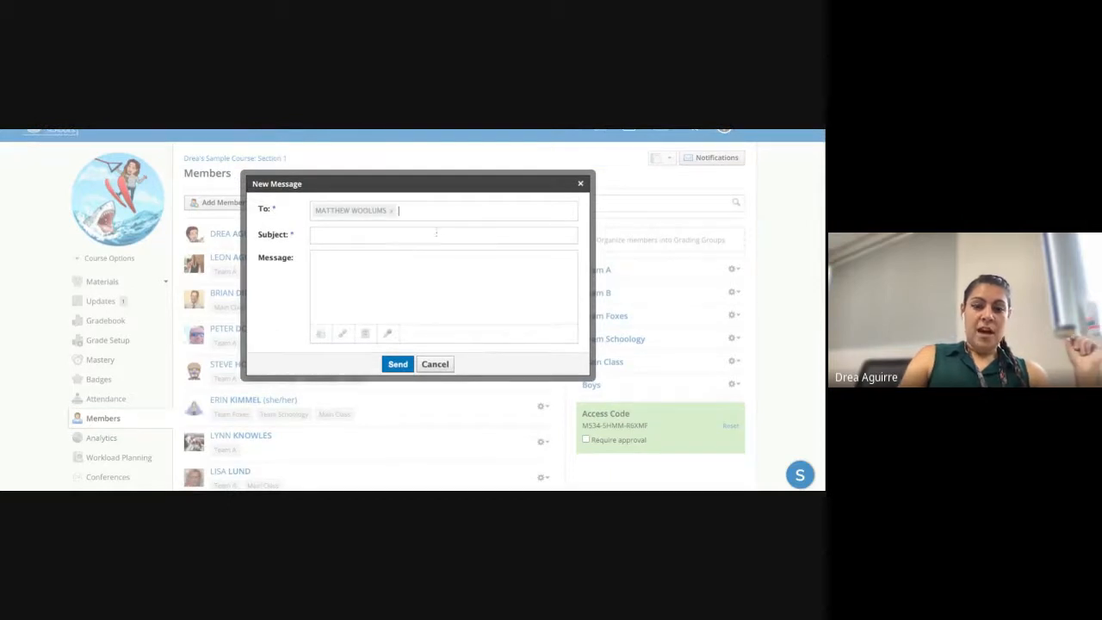
click(339, 236)
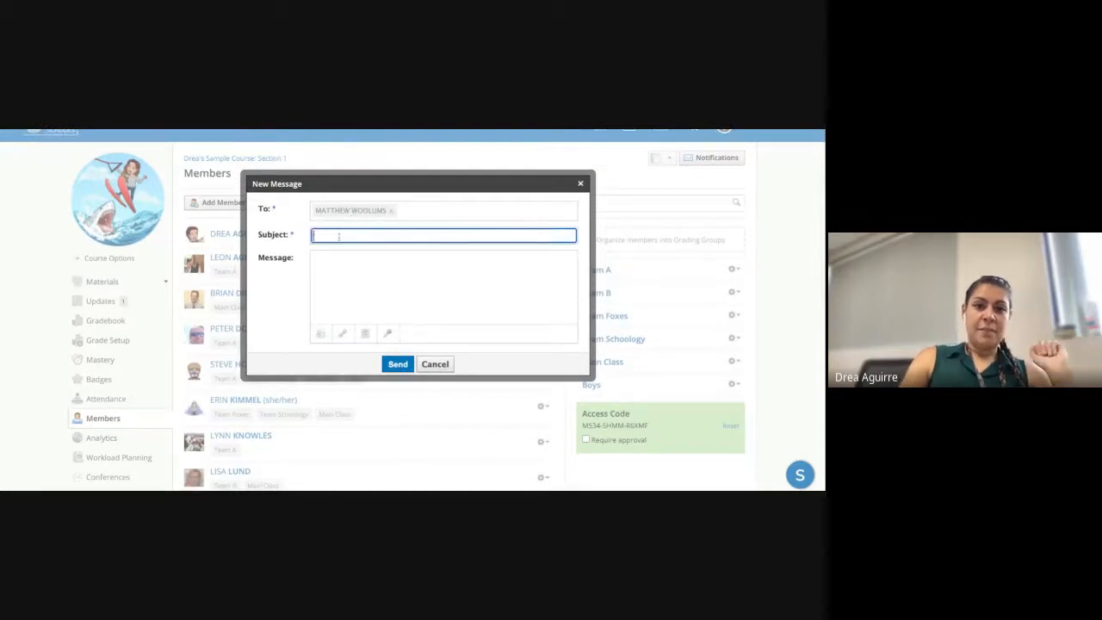
click(354, 286)
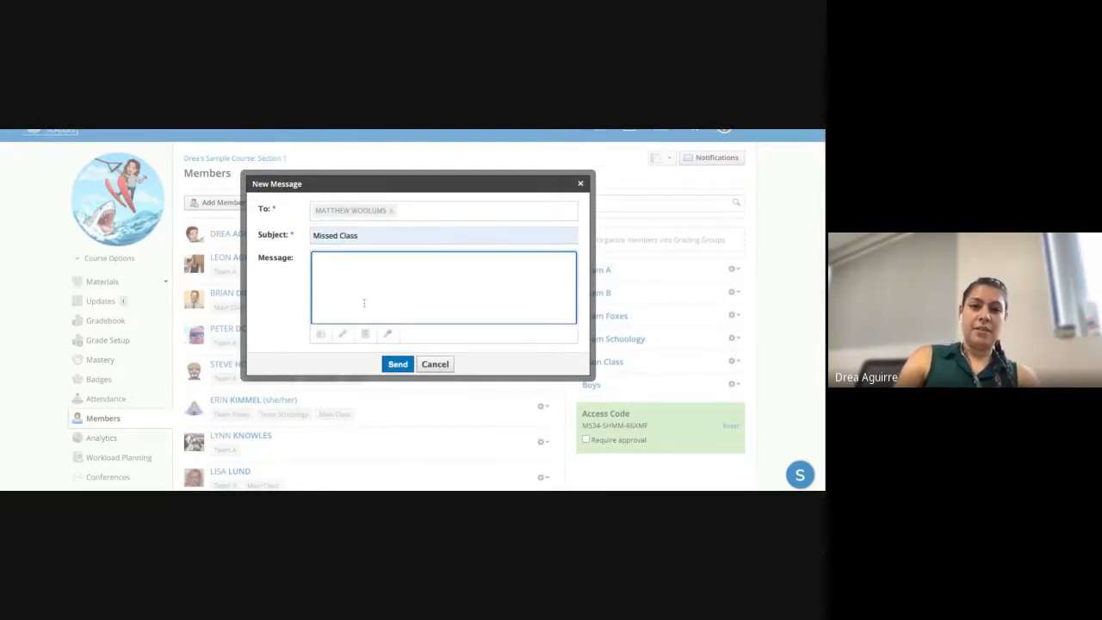
click(446, 365)
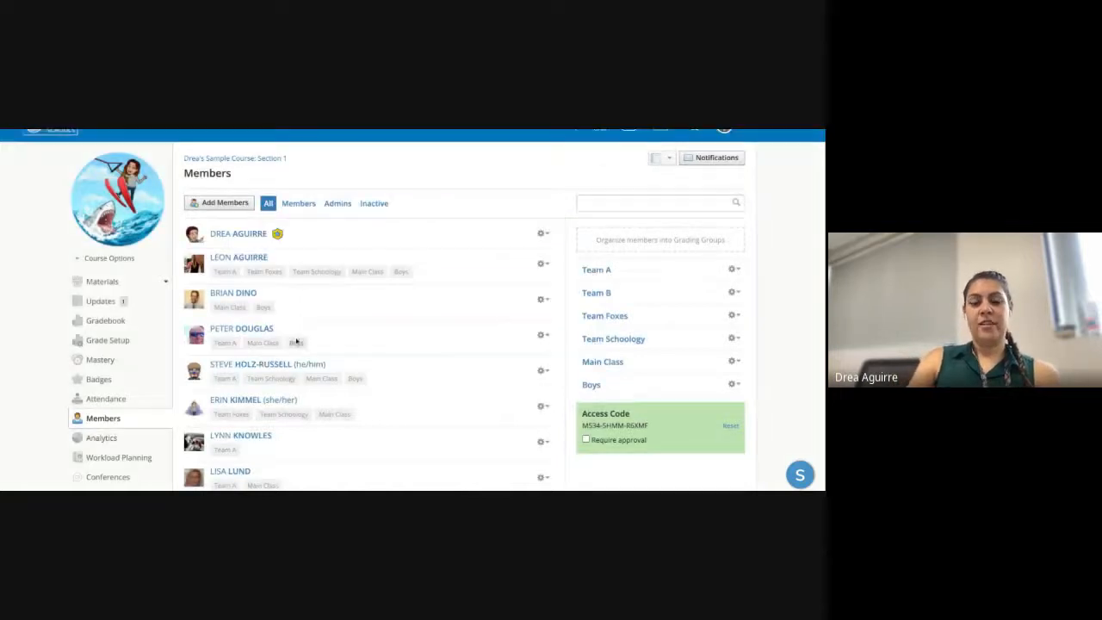